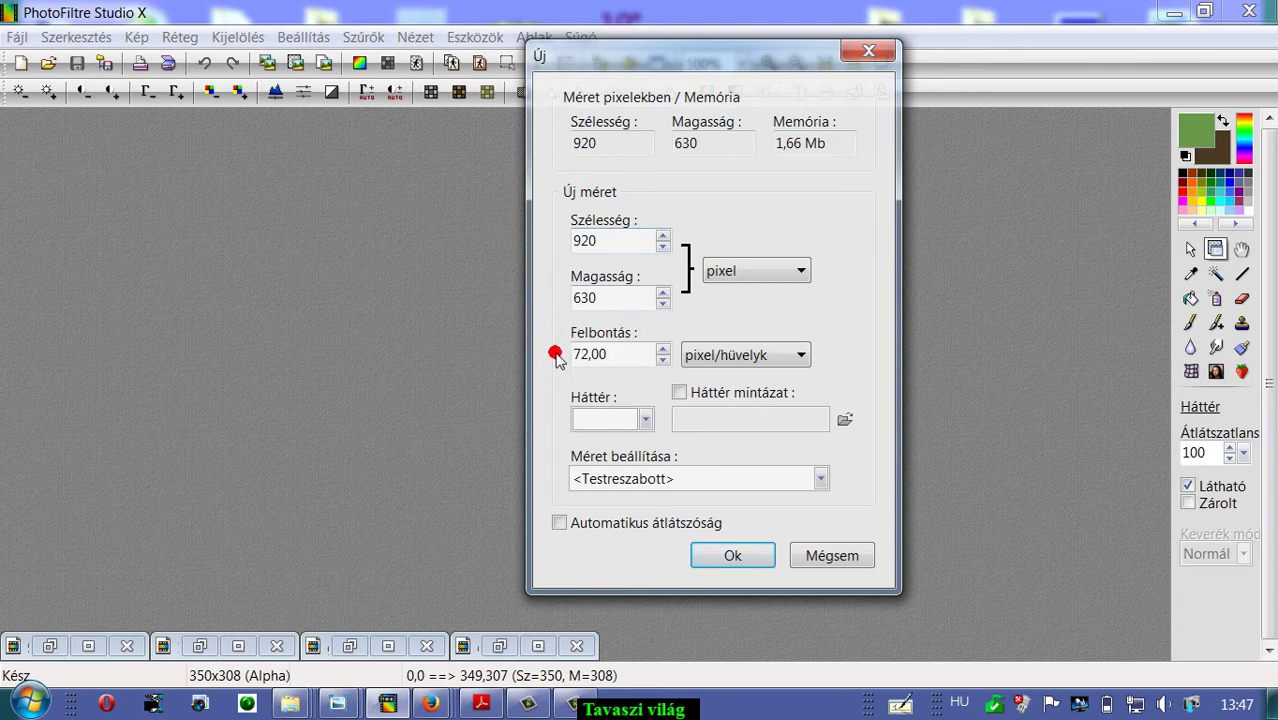
Create a blank white 920 × 630 pixel image at 72 pixels per inch and position its window in the workspace.
click(750, 558)
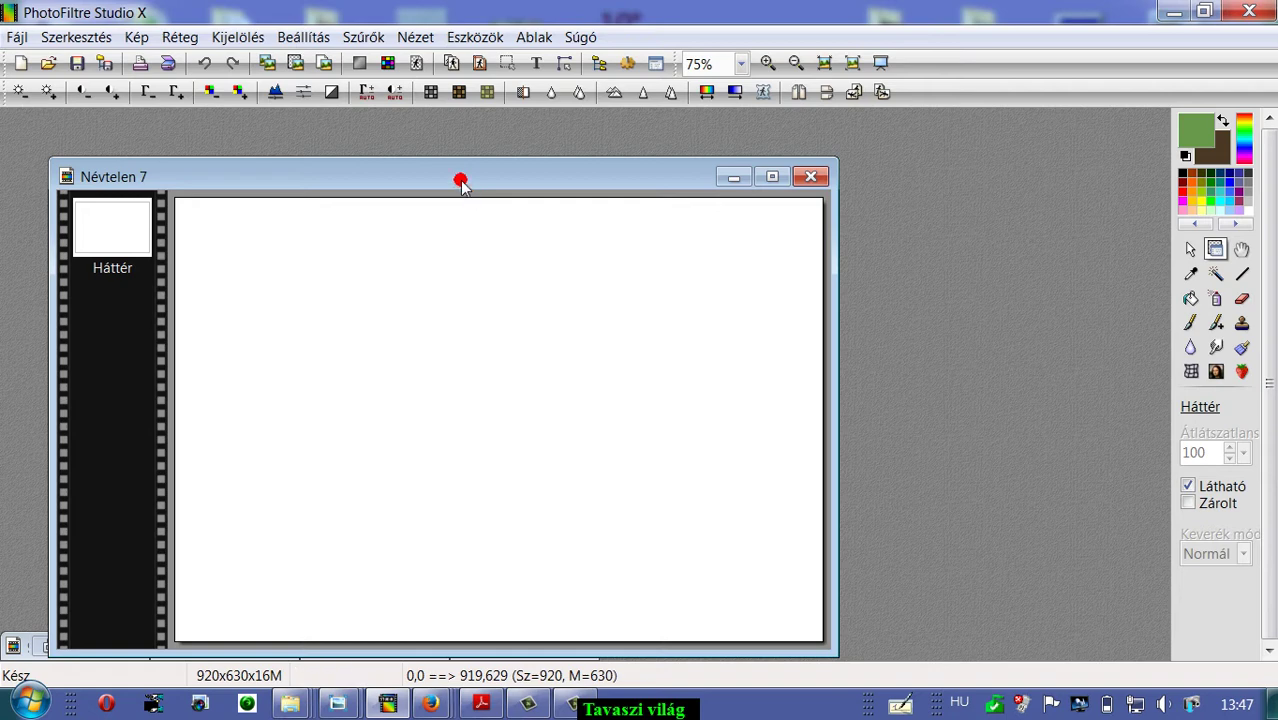
drag(462, 178, 592, 140)
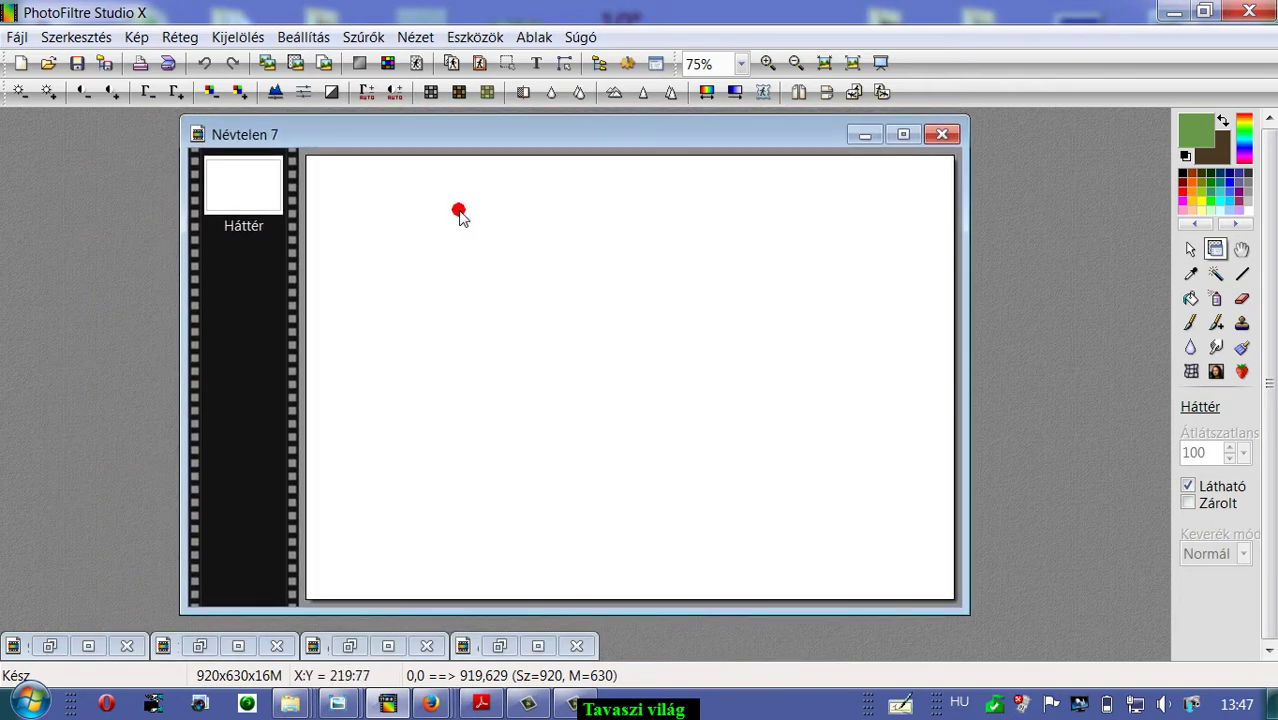
drag(525, 135, 540, 134)
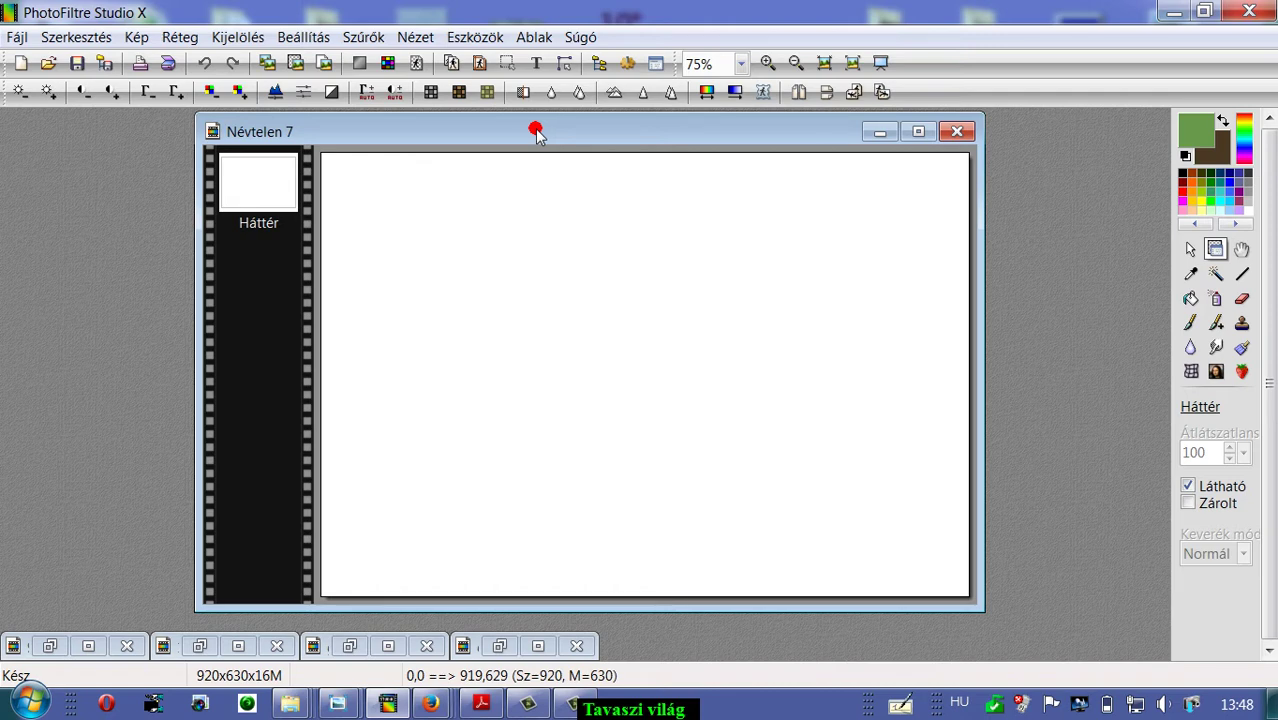
drag(537, 134, 535, 131)
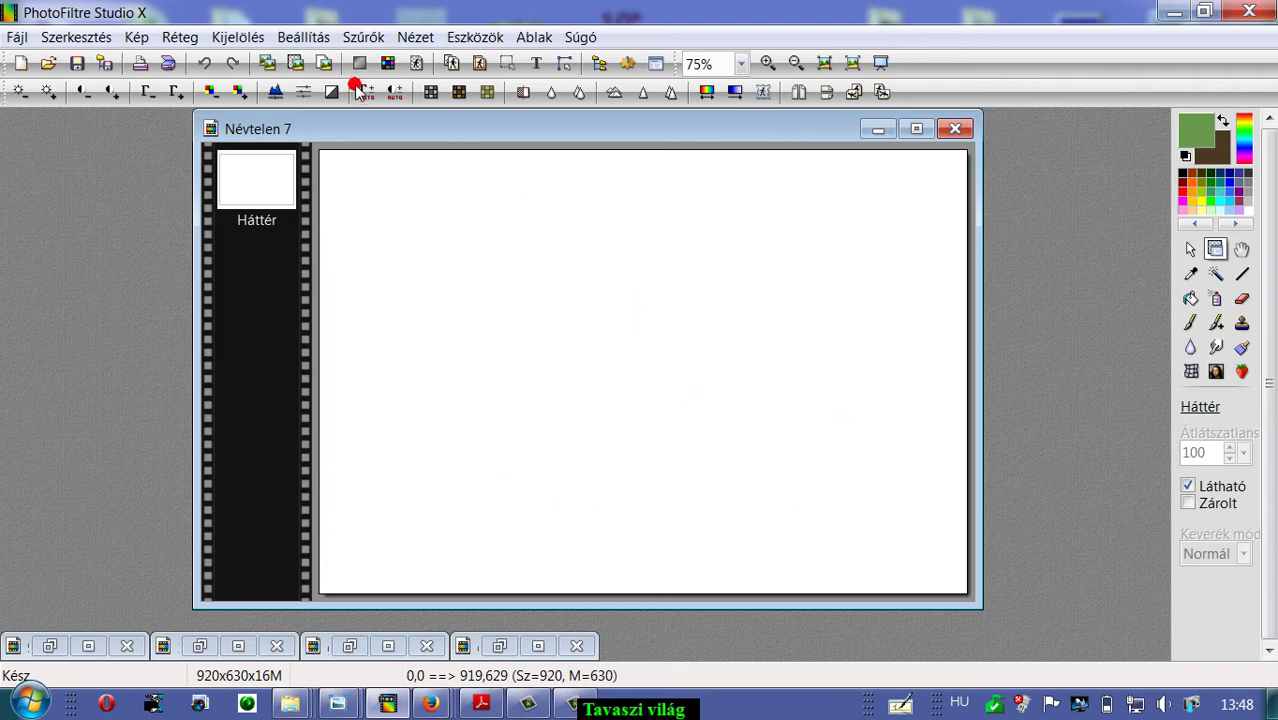
click(368, 40)
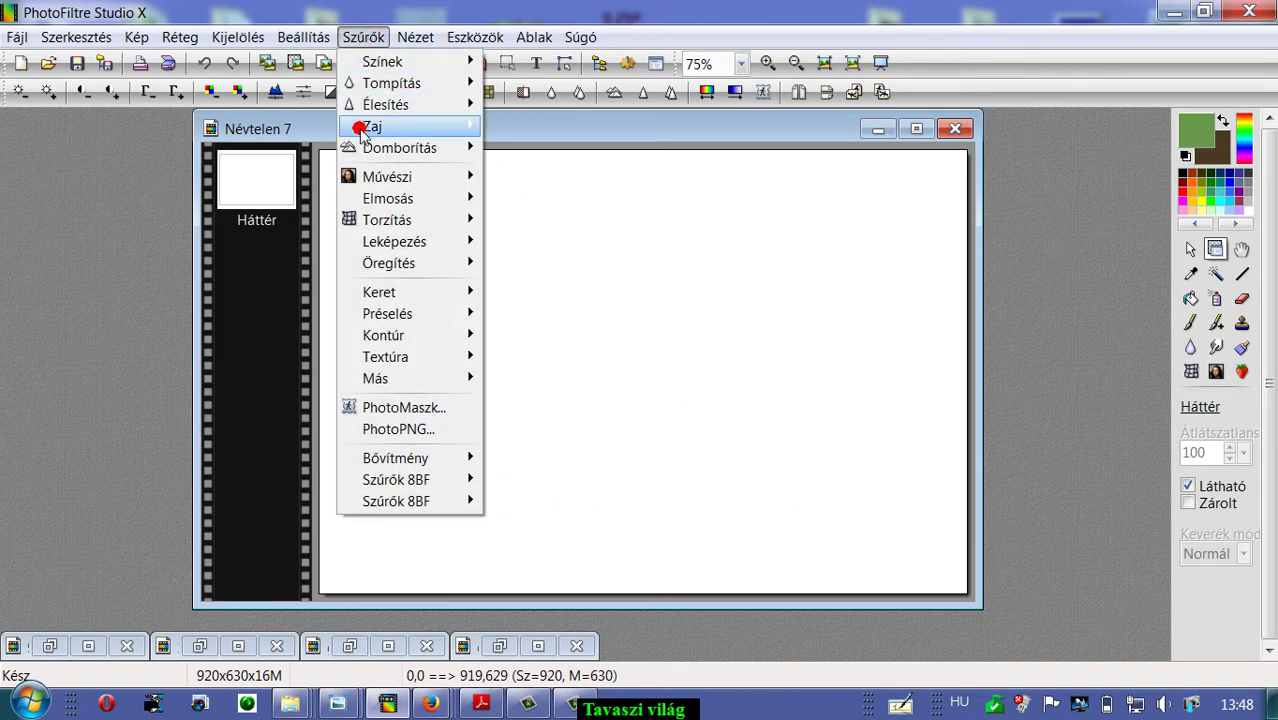
mouse_move(390, 382)
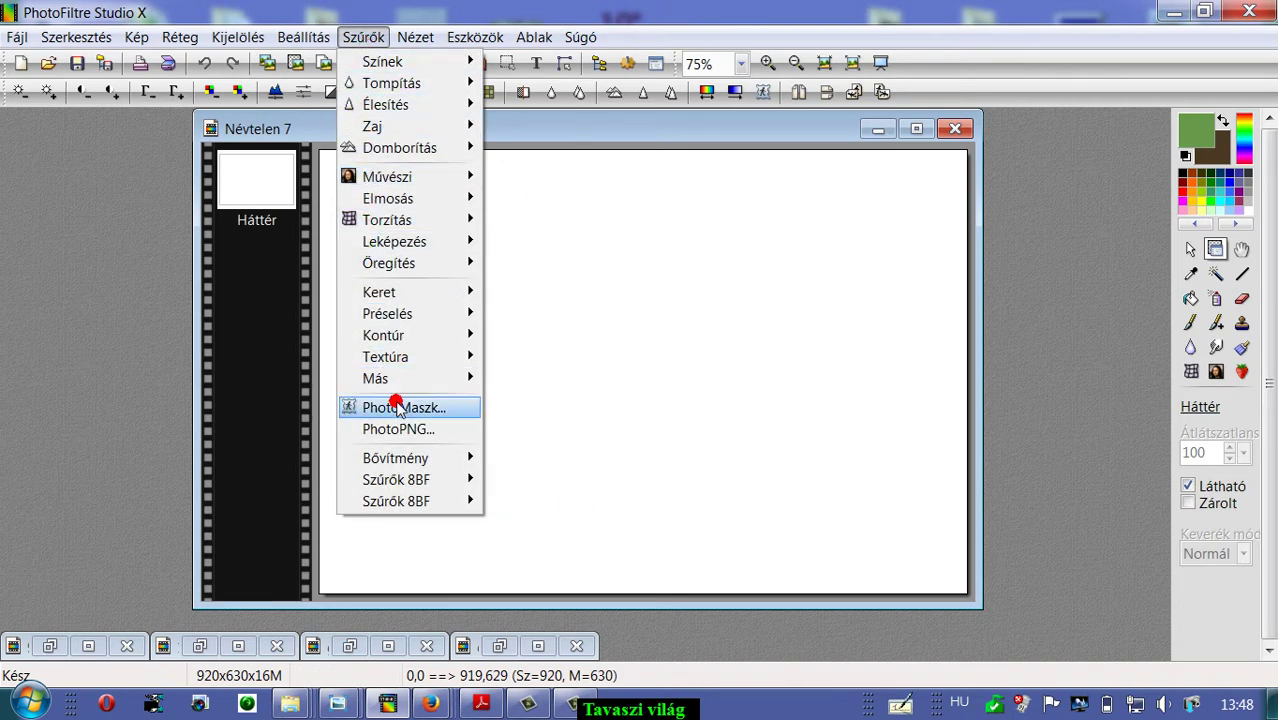
click(138, 349)
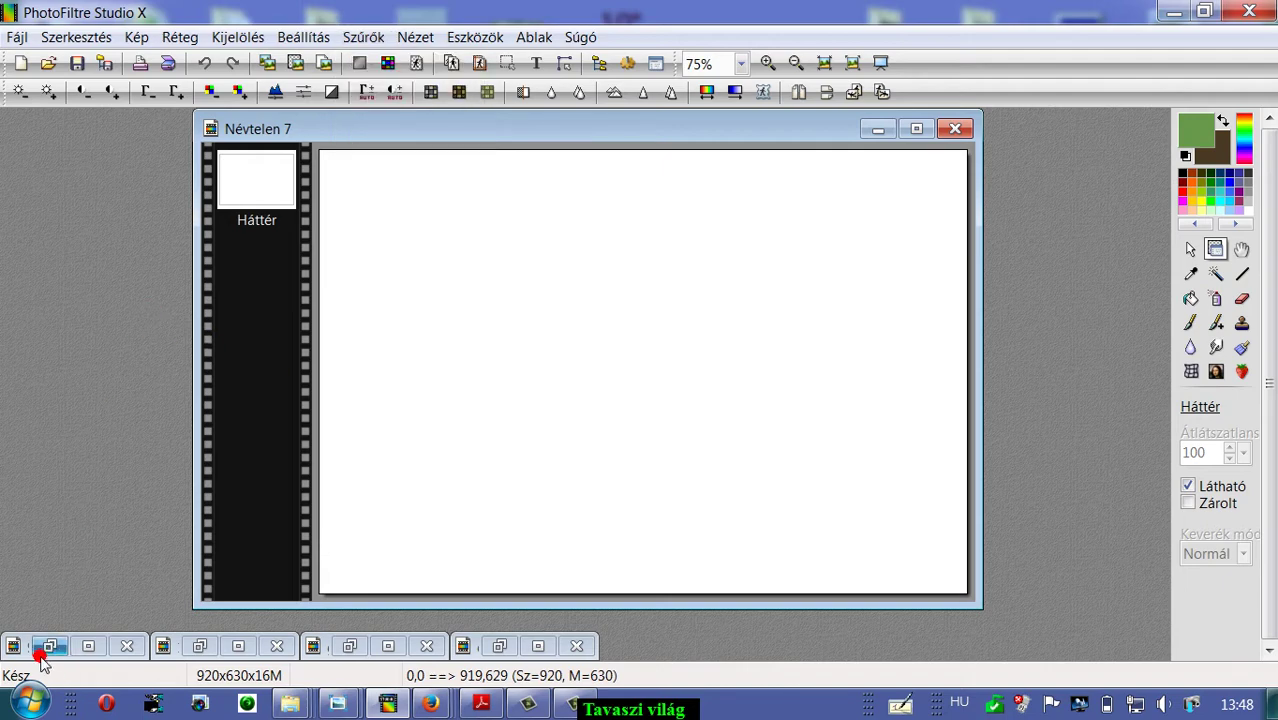
Restore the 95864d07.png portrait, sample the sweater's dark green #284A17 as the foreground colour, and minimise the portrait again.
double_click(38, 648)
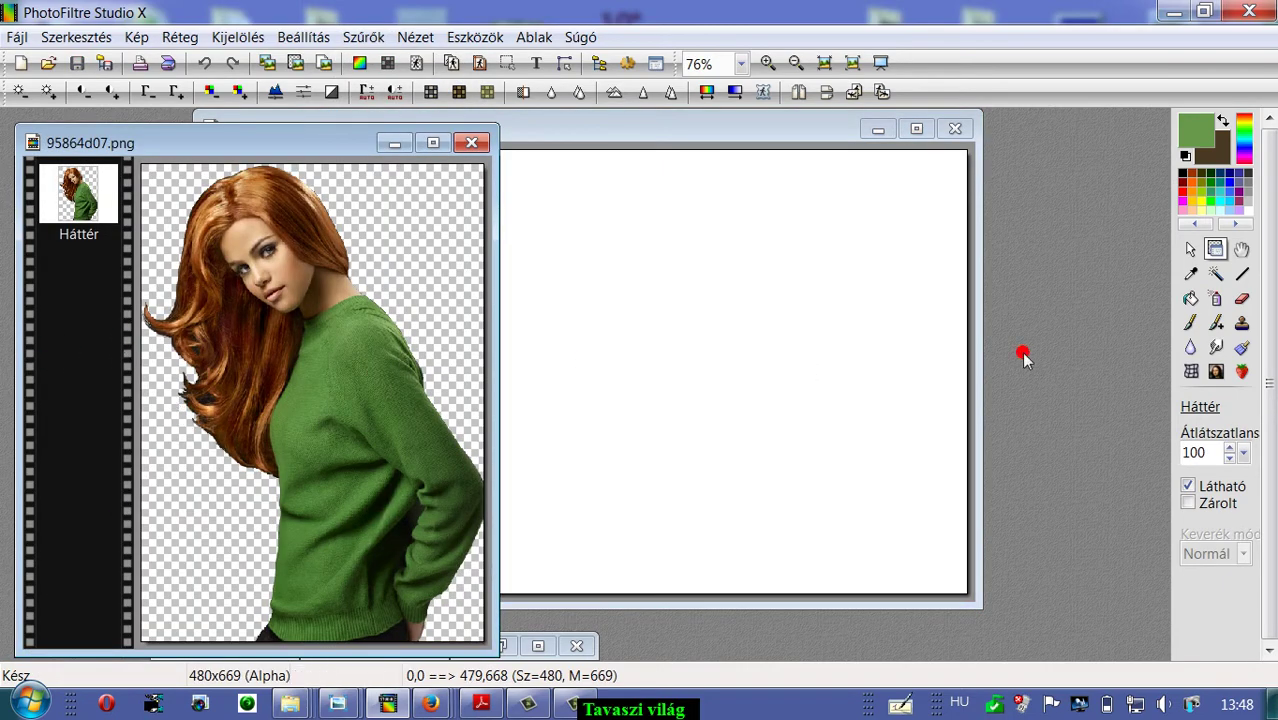
click(1190, 273)
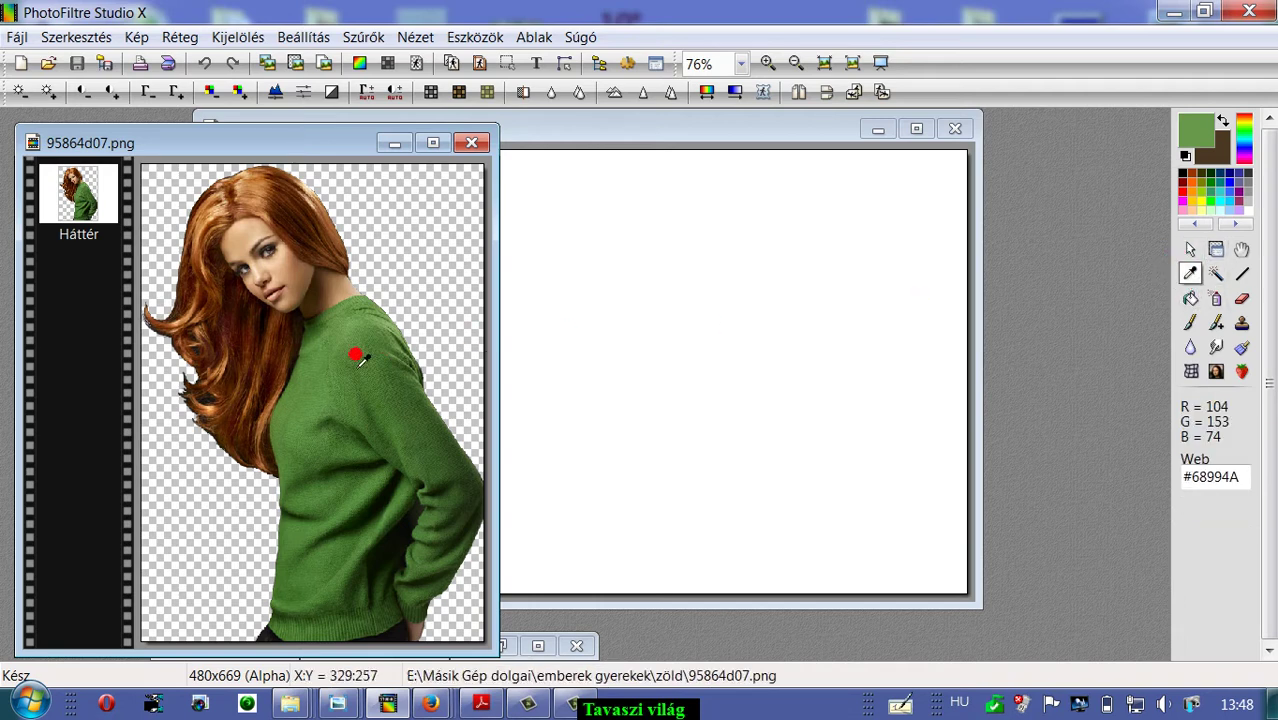
click(331, 428)
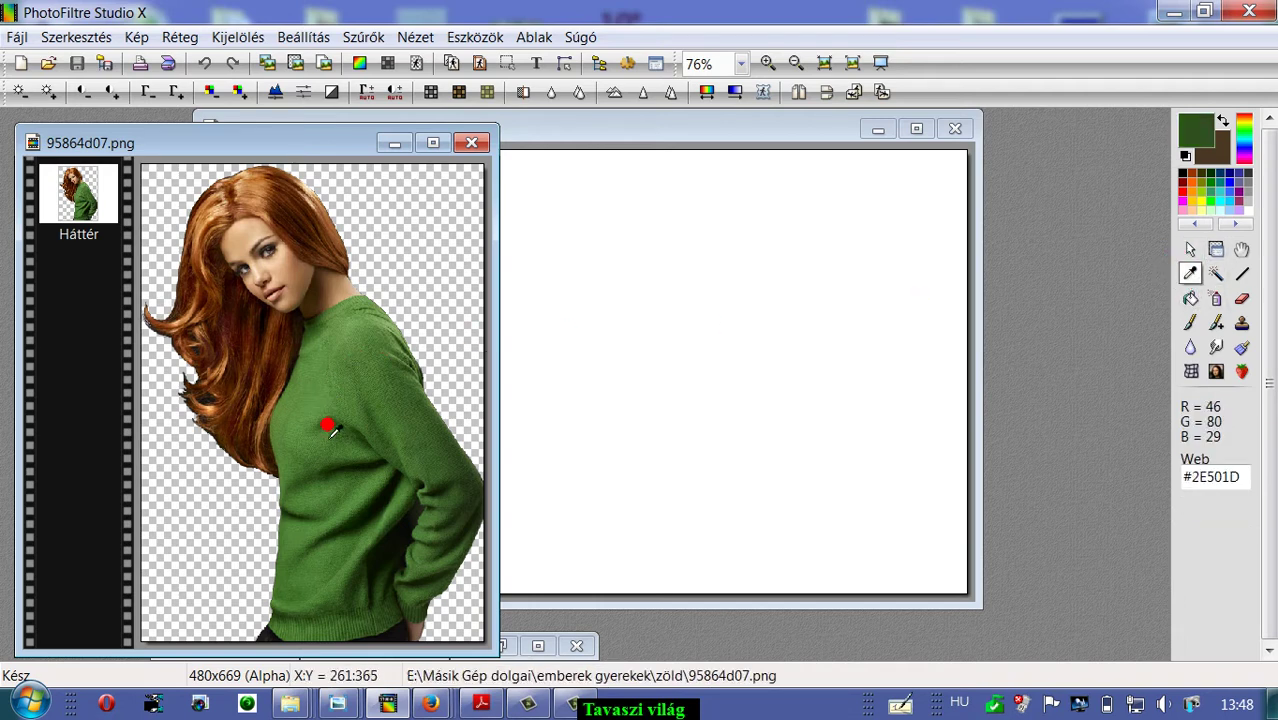
click(331, 428)
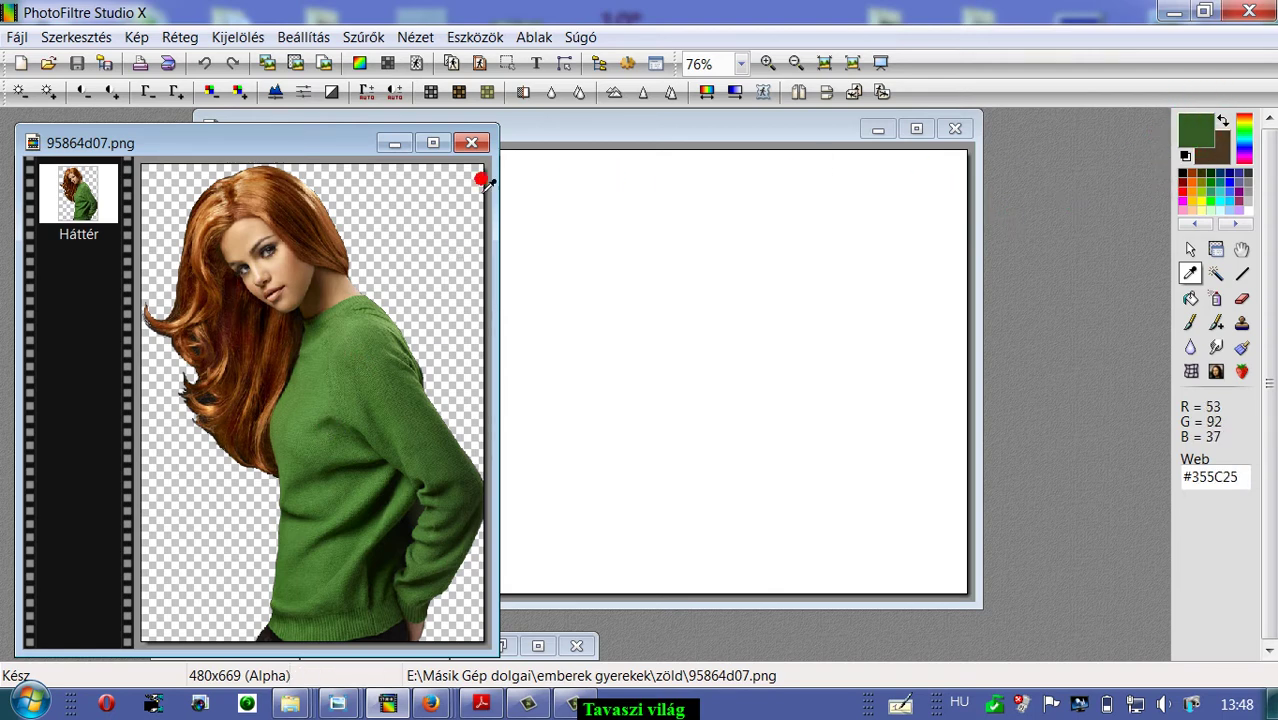
click(258, 190)
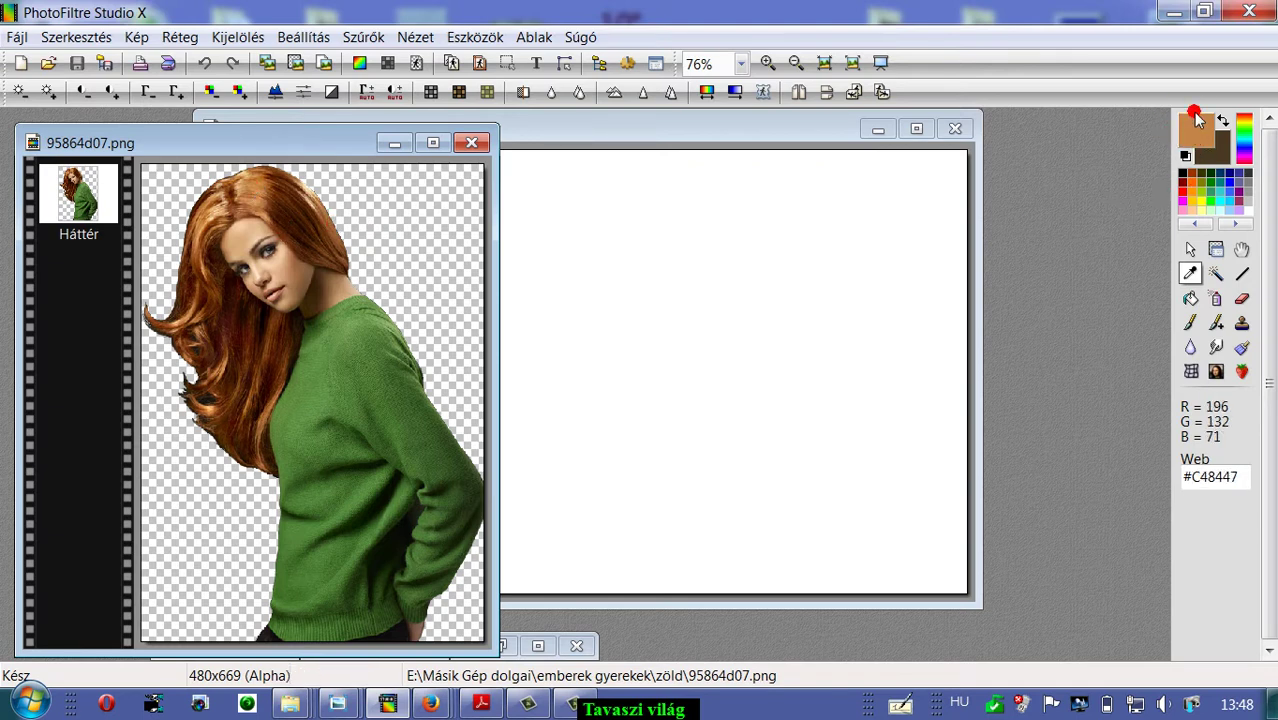
click(329, 427)
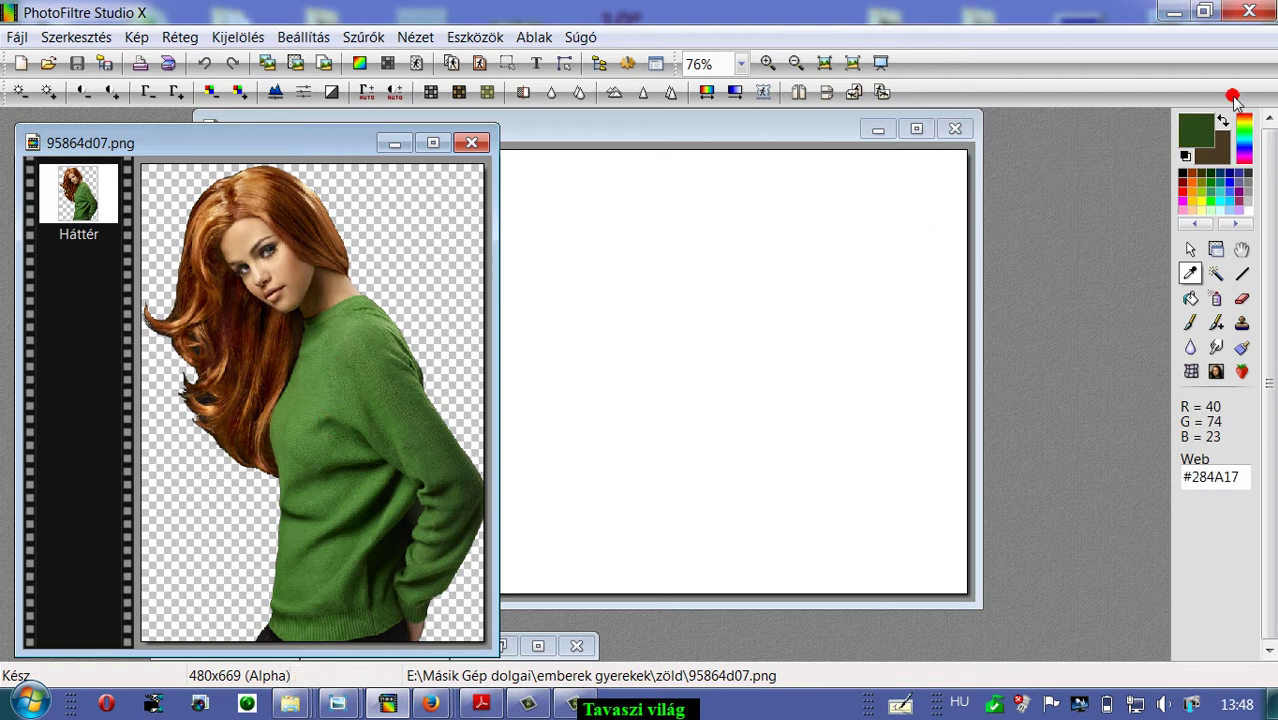
click(396, 143)
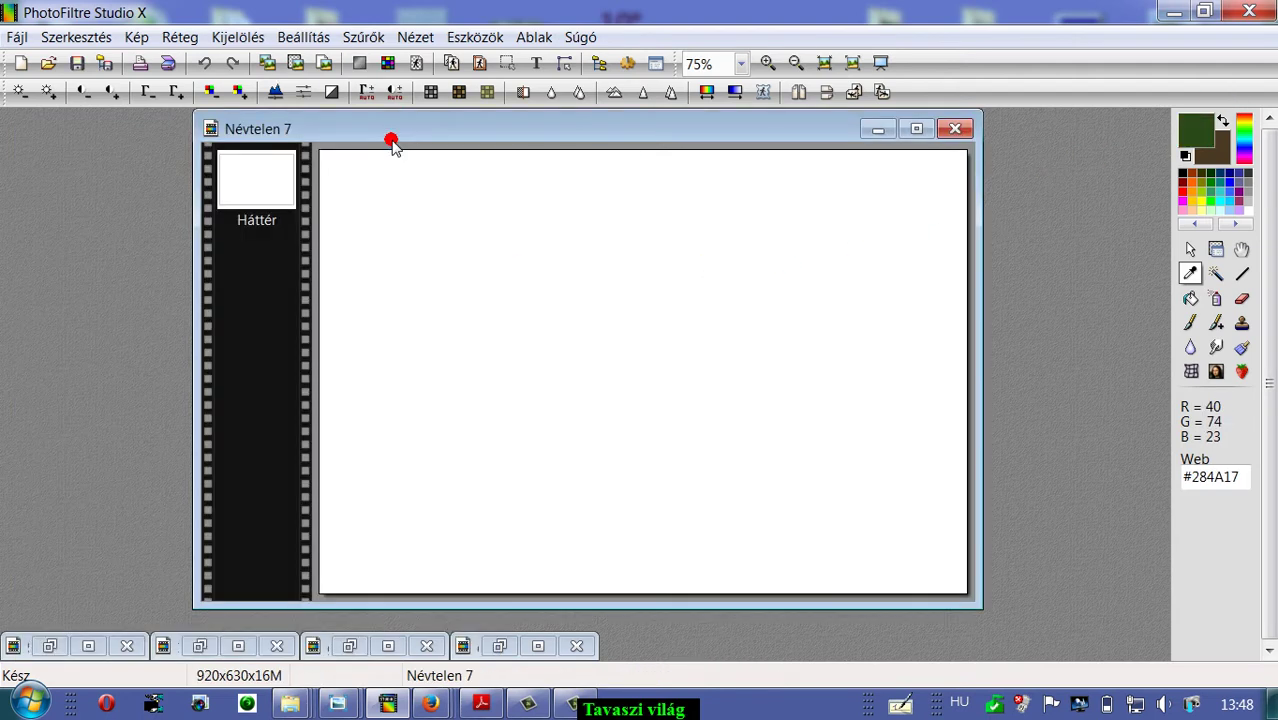
Apply the stretched mask.nara.linhas.pequena PhotoMask to the blank image, using the dark green foreground colour.
click(363, 37)
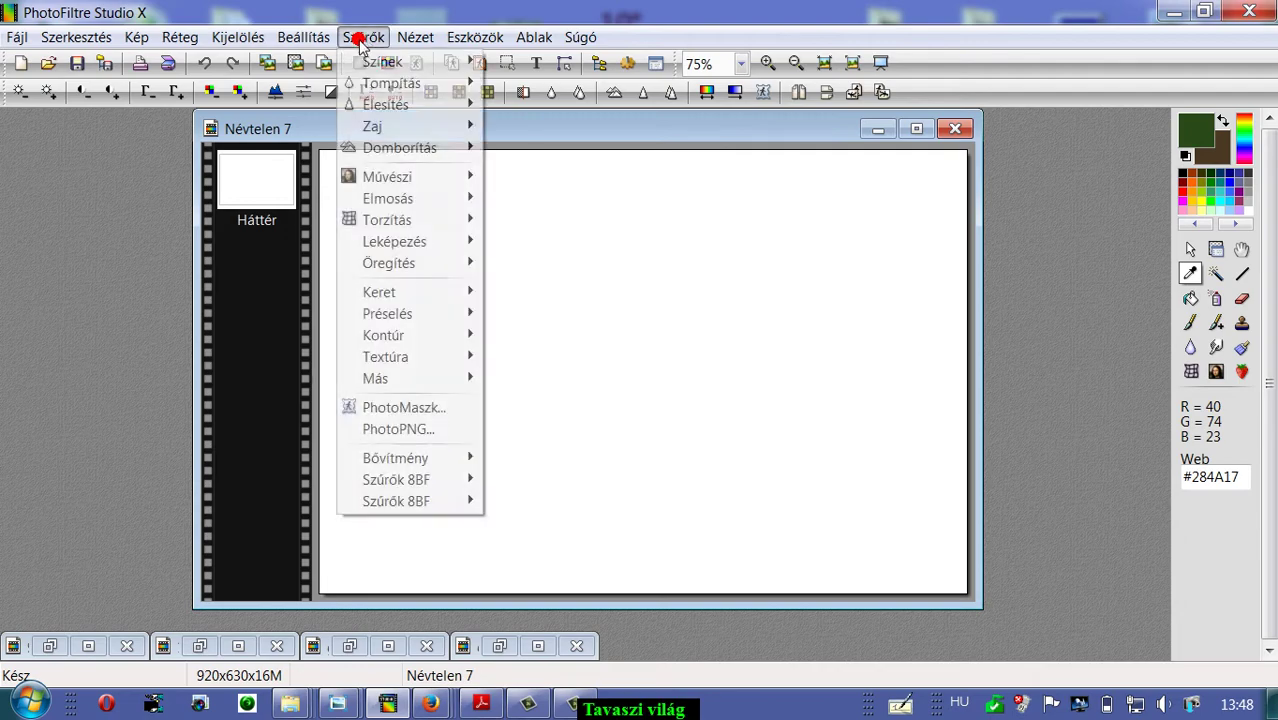
click(382, 408)
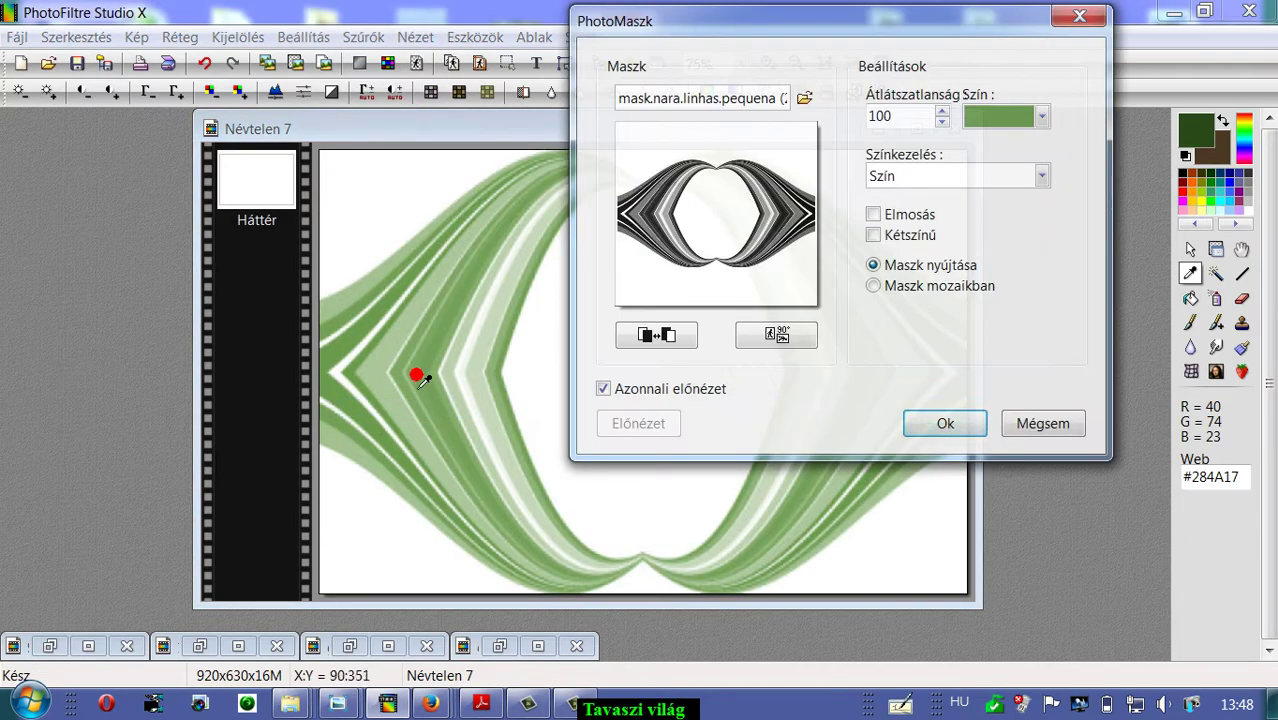
drag(928, 14, 886, 28)
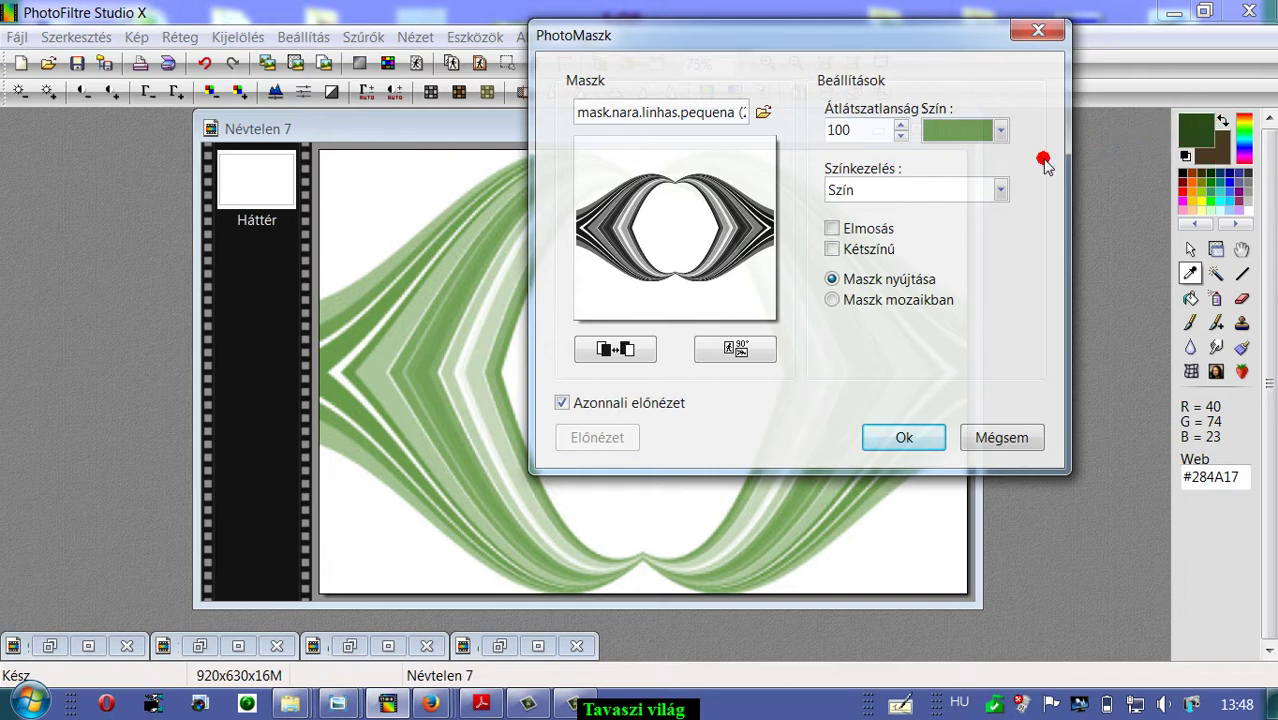
click(1000, 130)
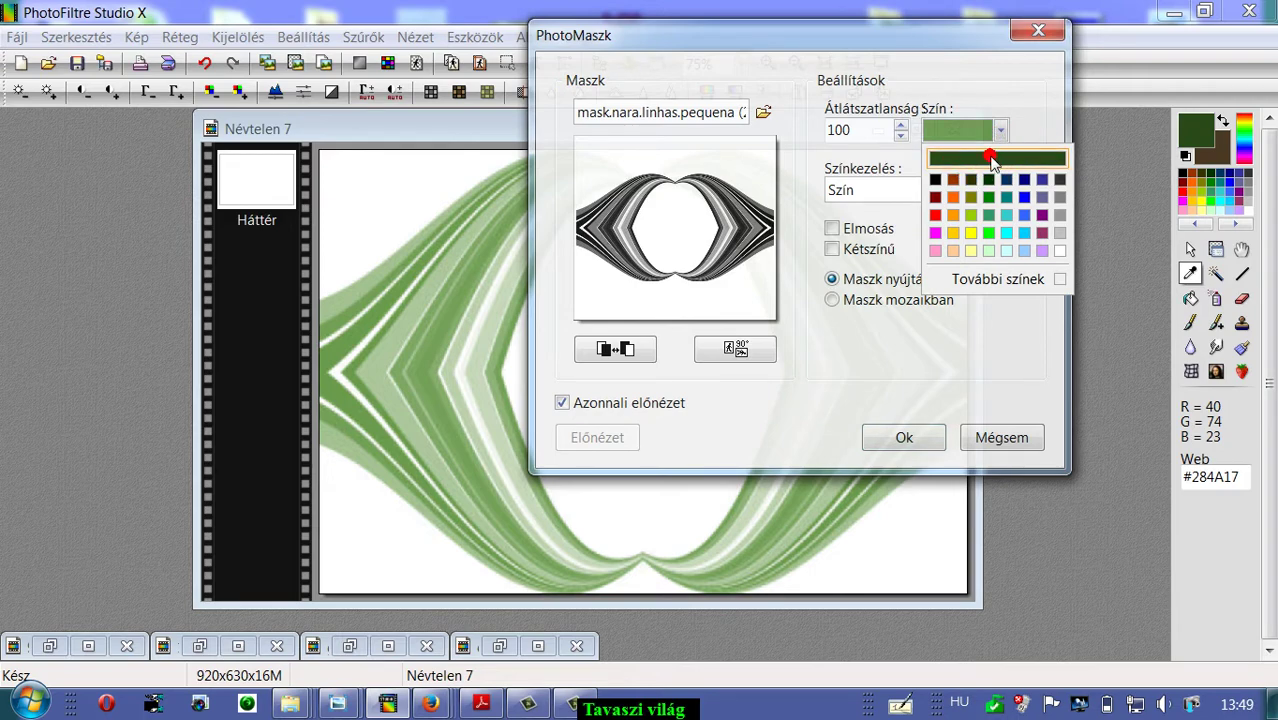
click(990, 158)
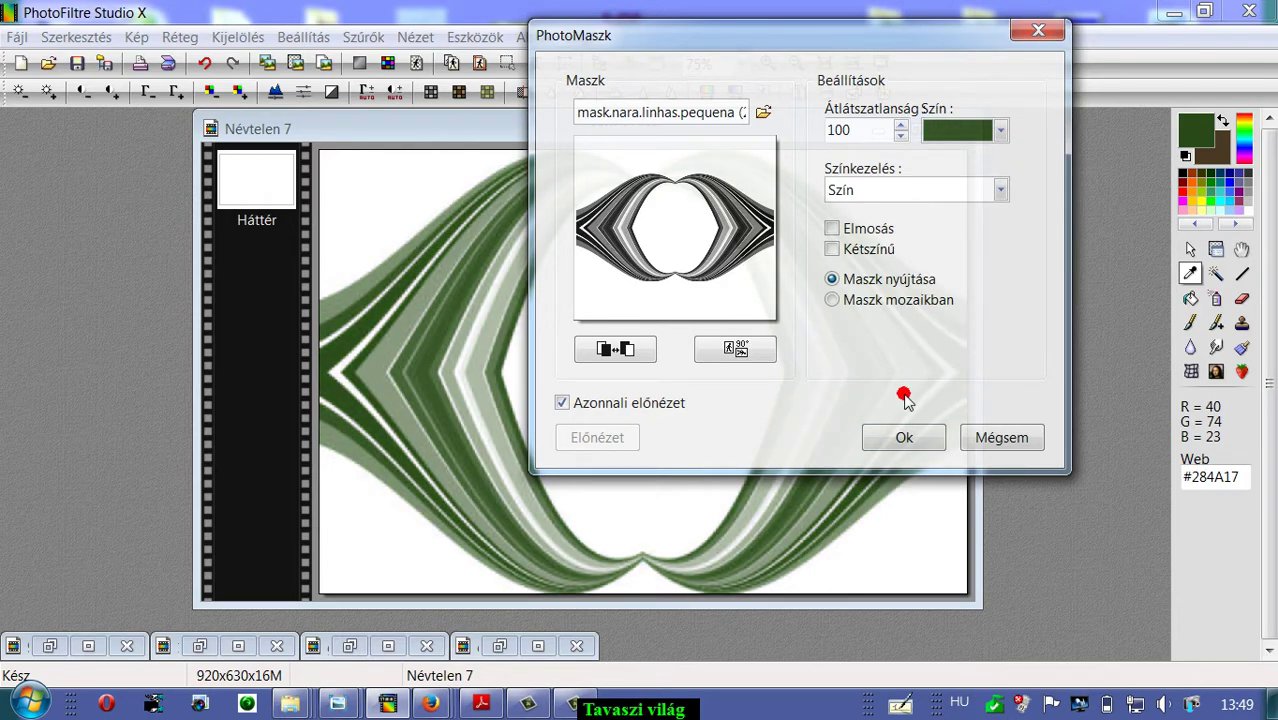
click(903, 438)
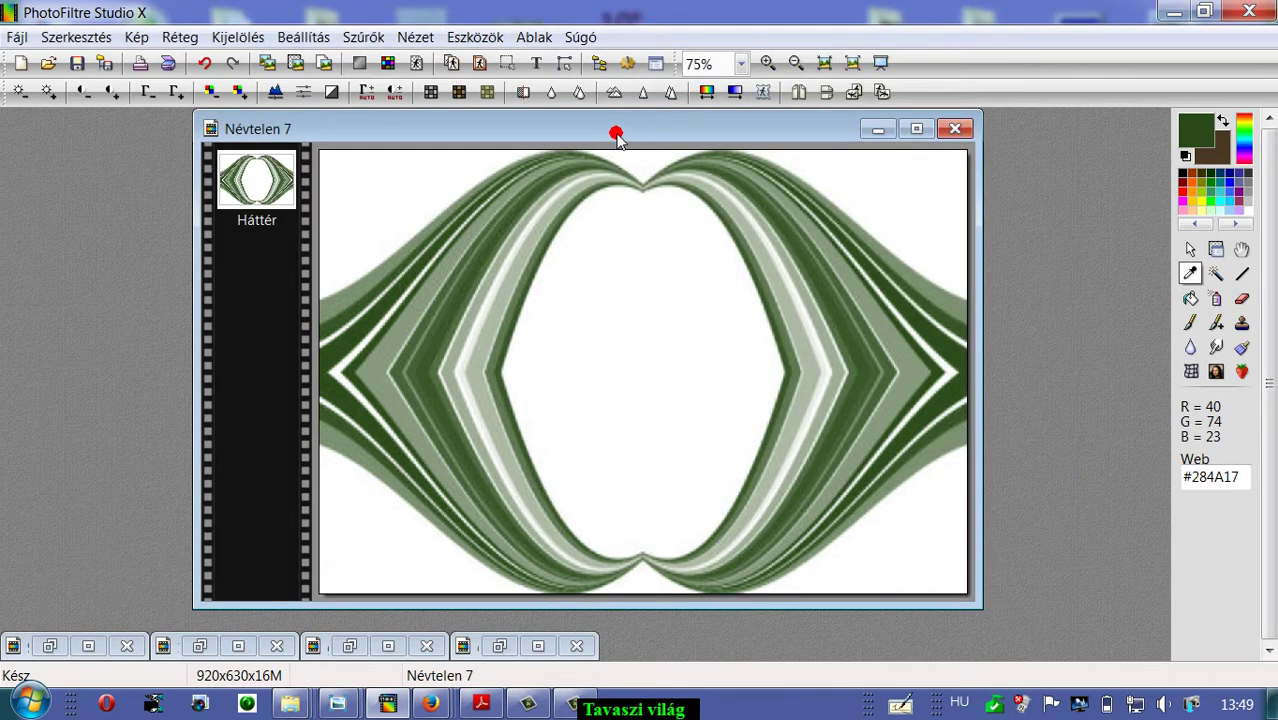
Emboss the green masked pattern with the standard Domborítás filter.
drag(616, 134, 625, 134)
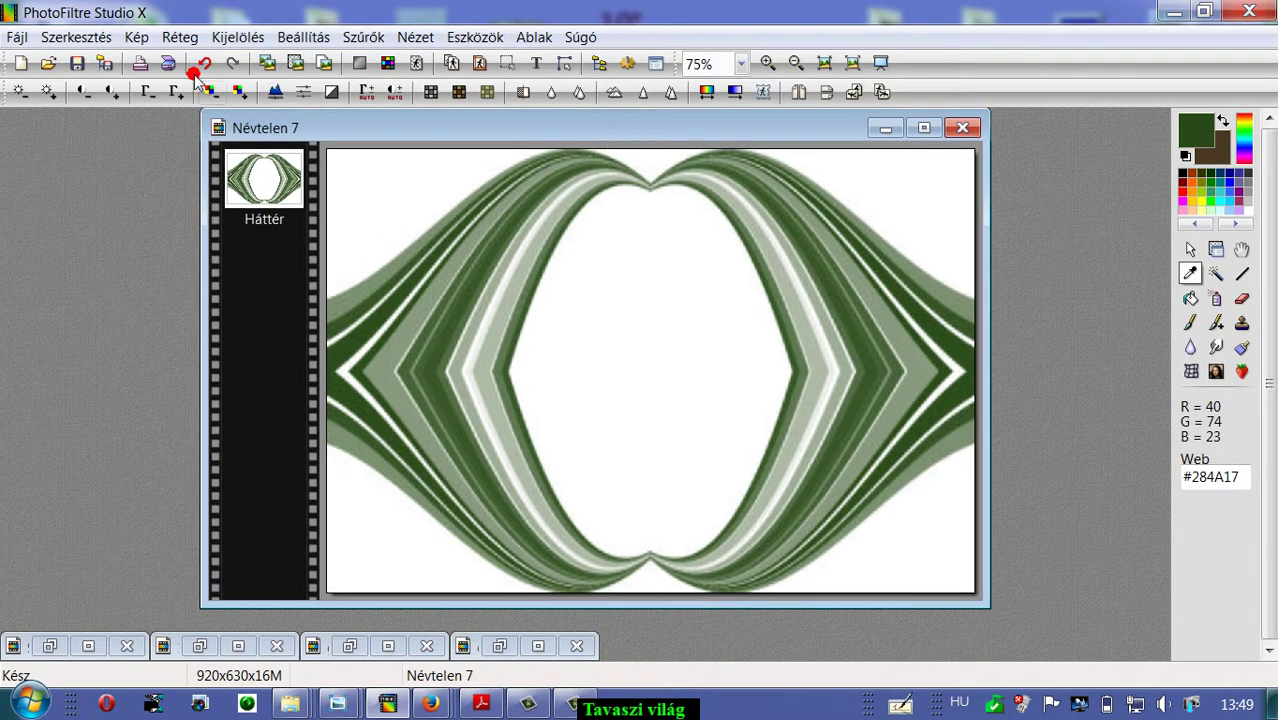
click(358, 41)
click(393, 148)
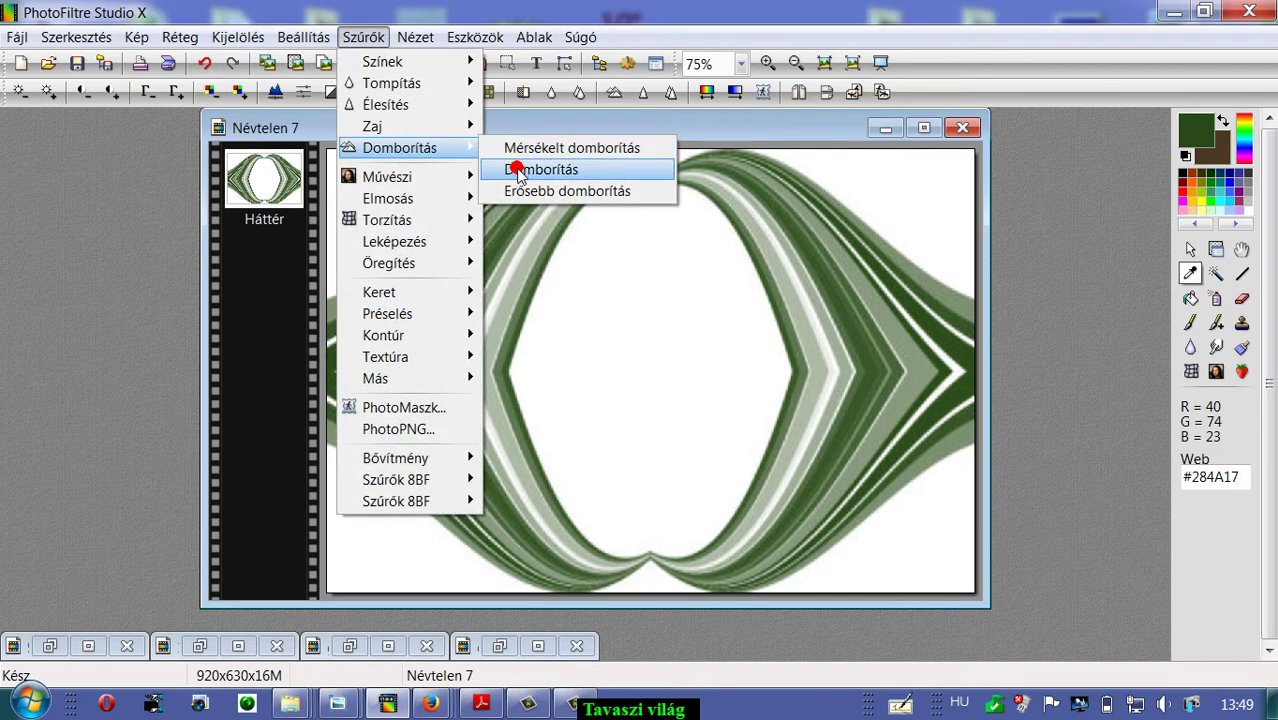
click(515, 166)
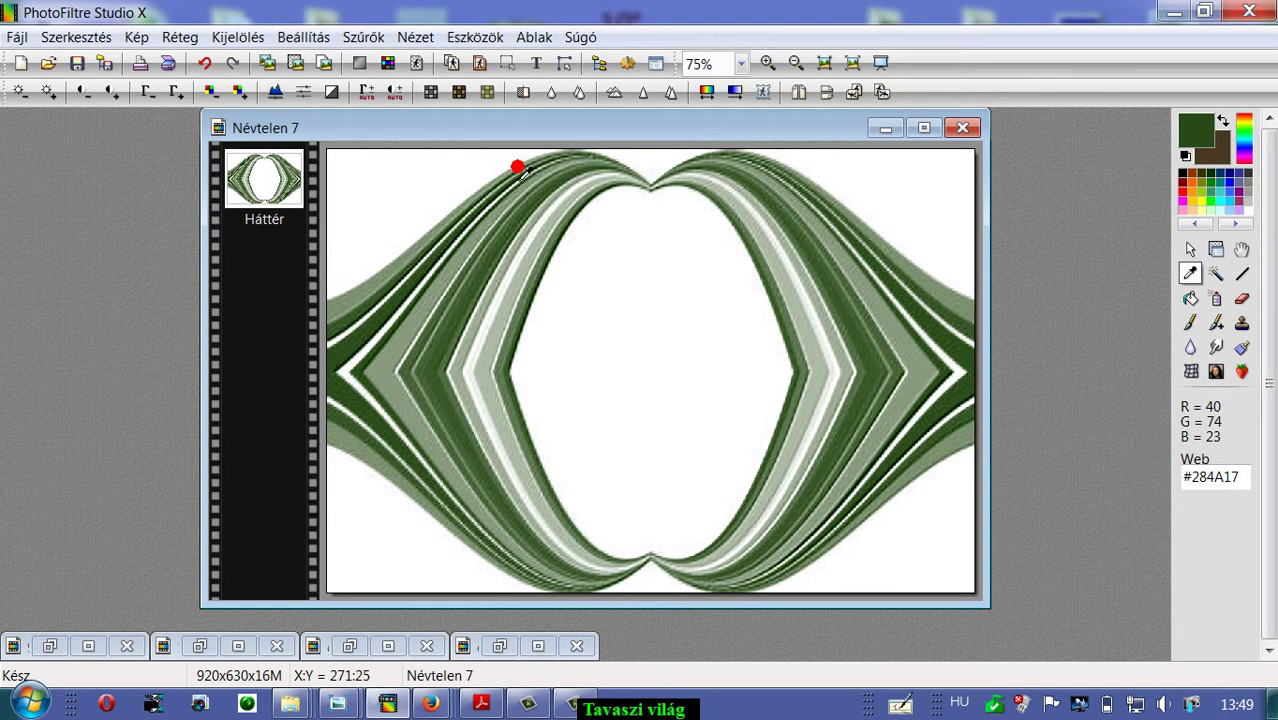
Resize the embossed image to 461 pixels wide with proportions kept, and move its window to the upper-left of the workspace.
click(137, 37)
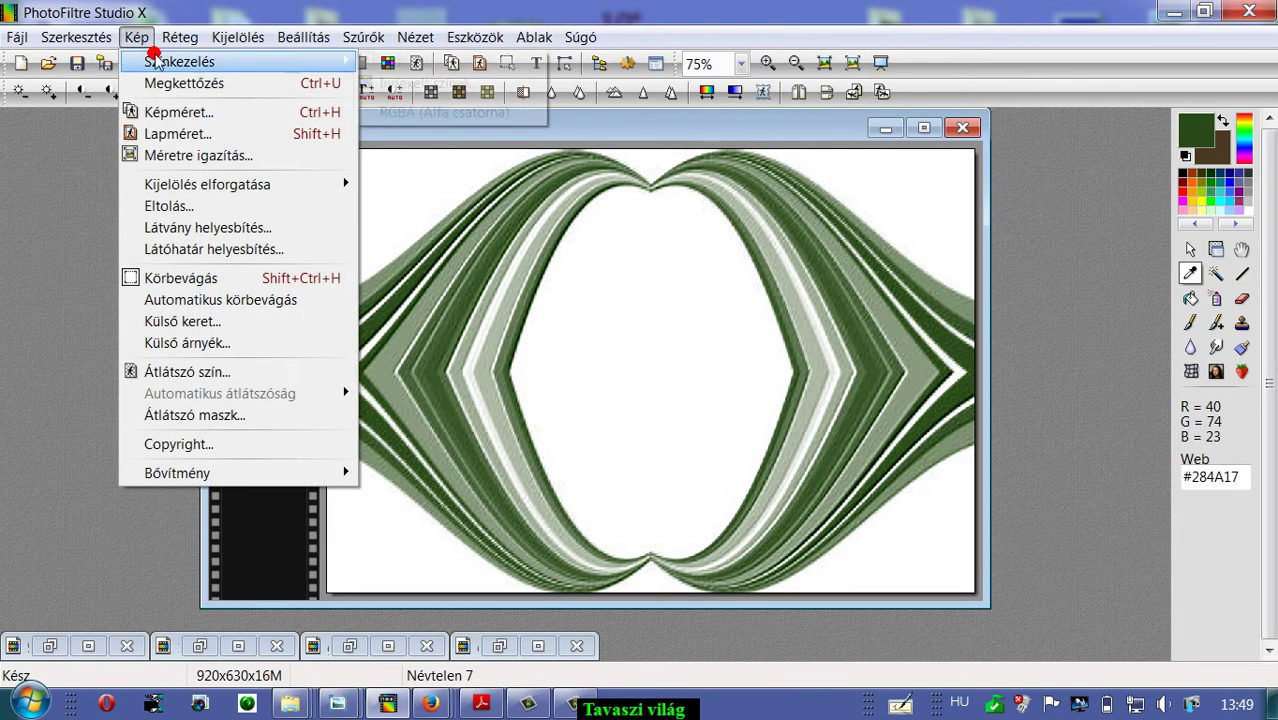
click(179, 113)
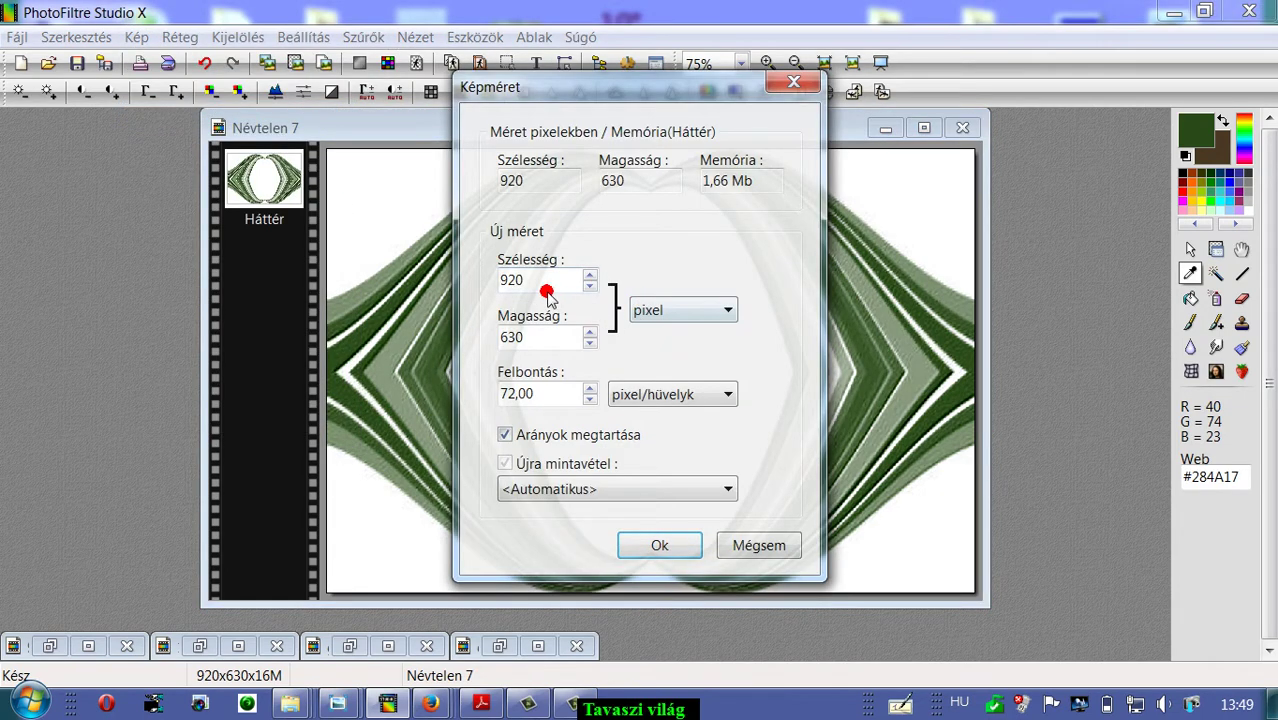
key(BackSpace)
key(BackSpace)
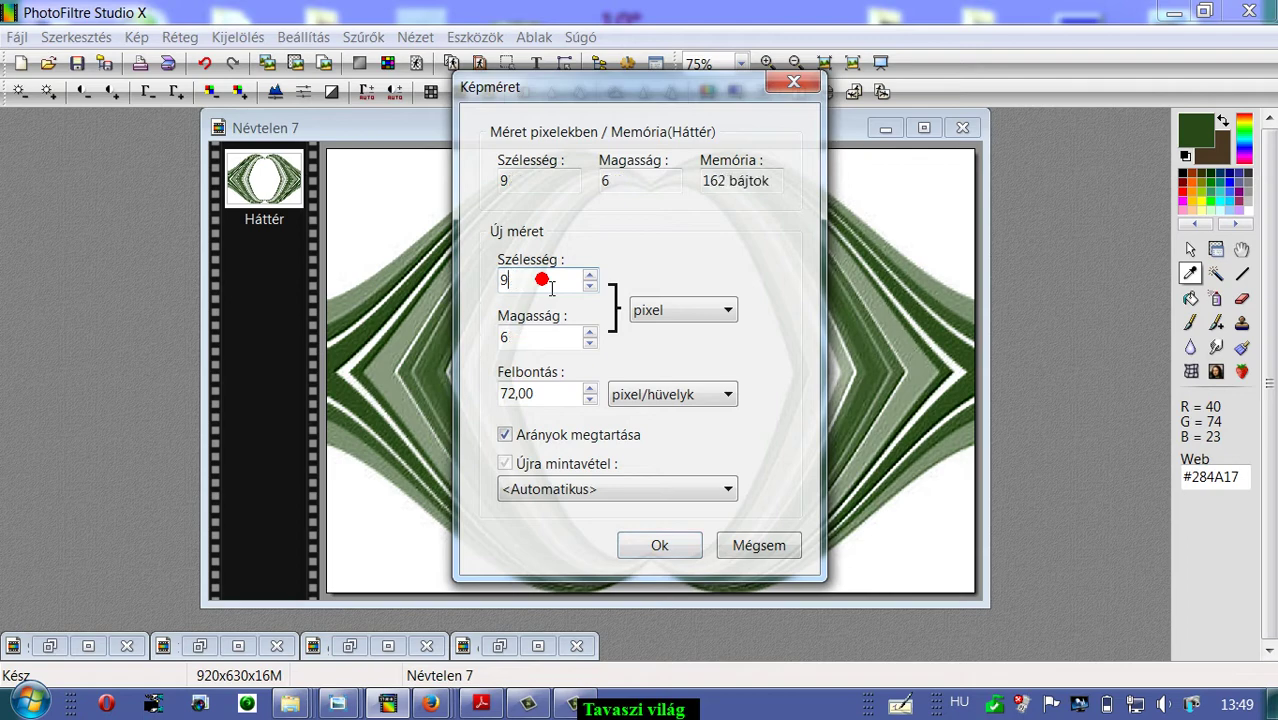
text(461)
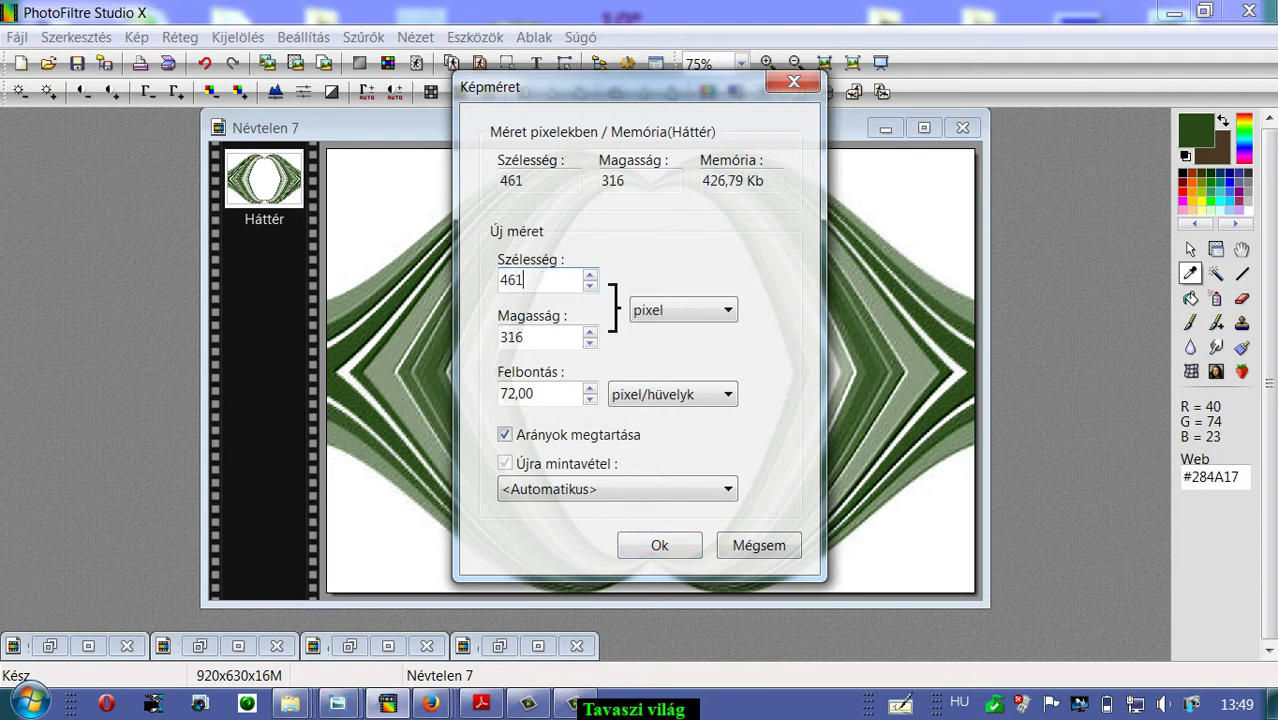
click(660, 545)
drag(543, 128, 416, 142)
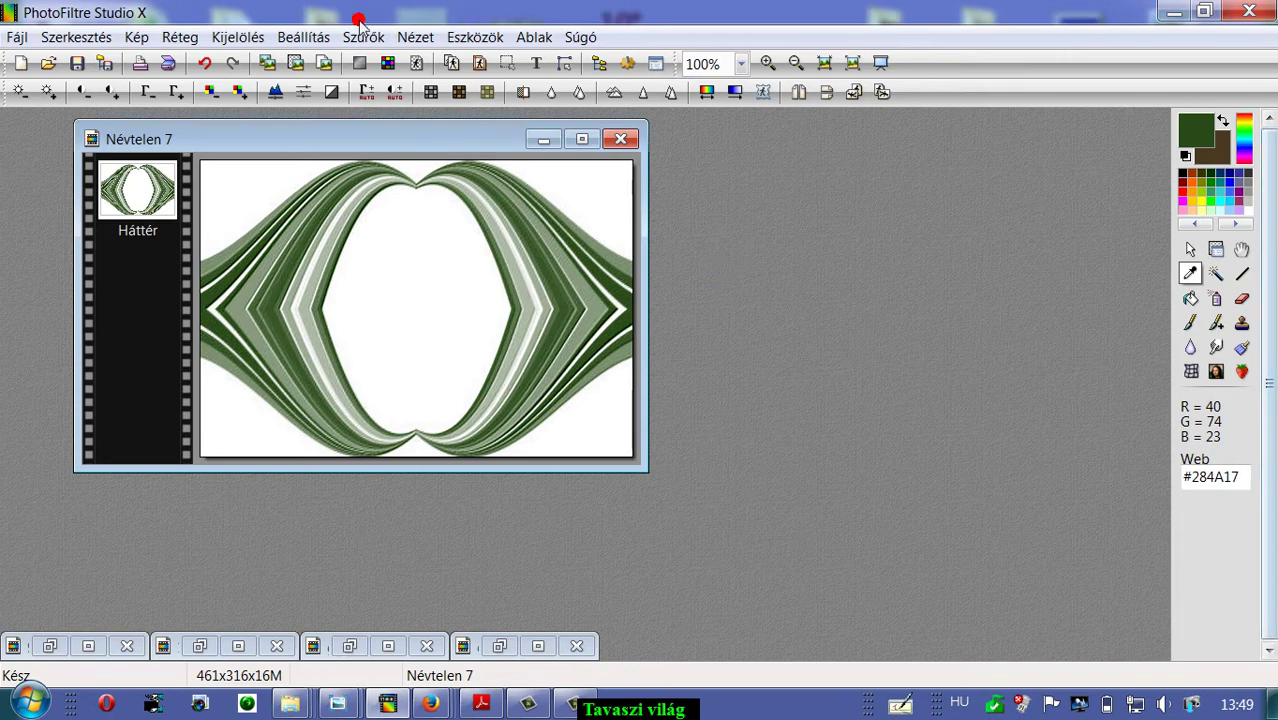
drag(270, 136, 262, 137)
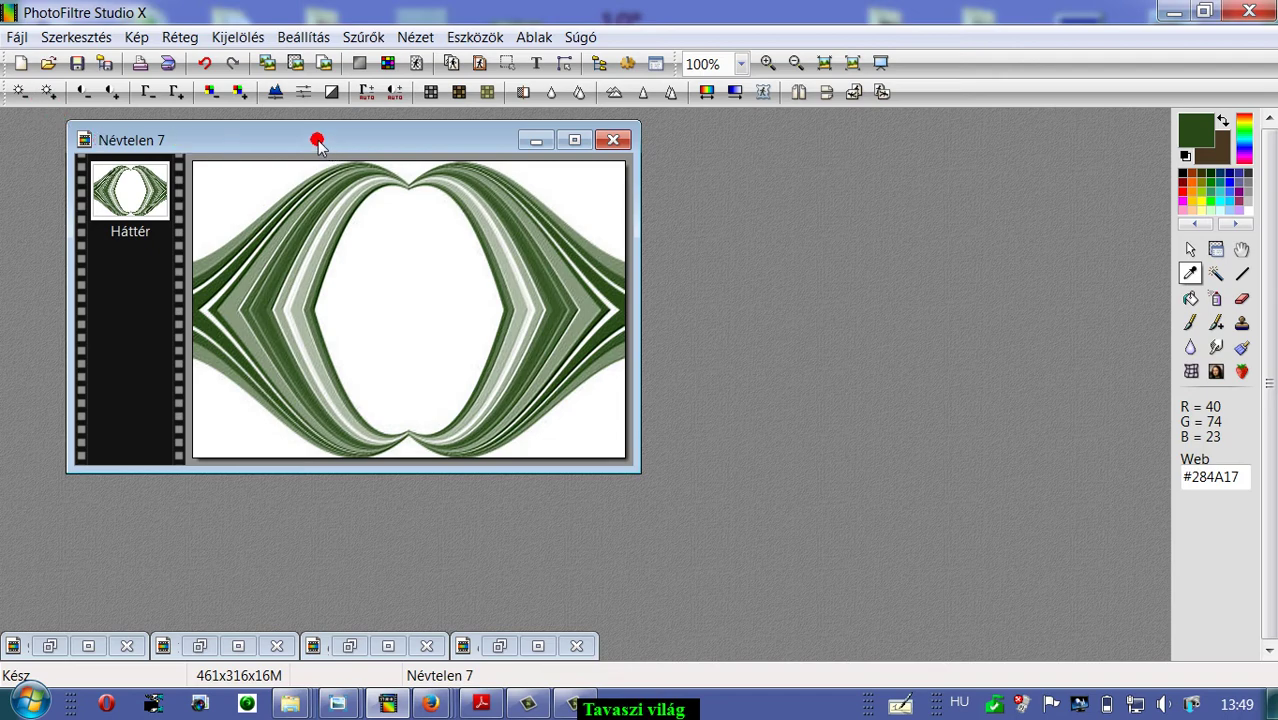
drag(317, 143, 240, 138)
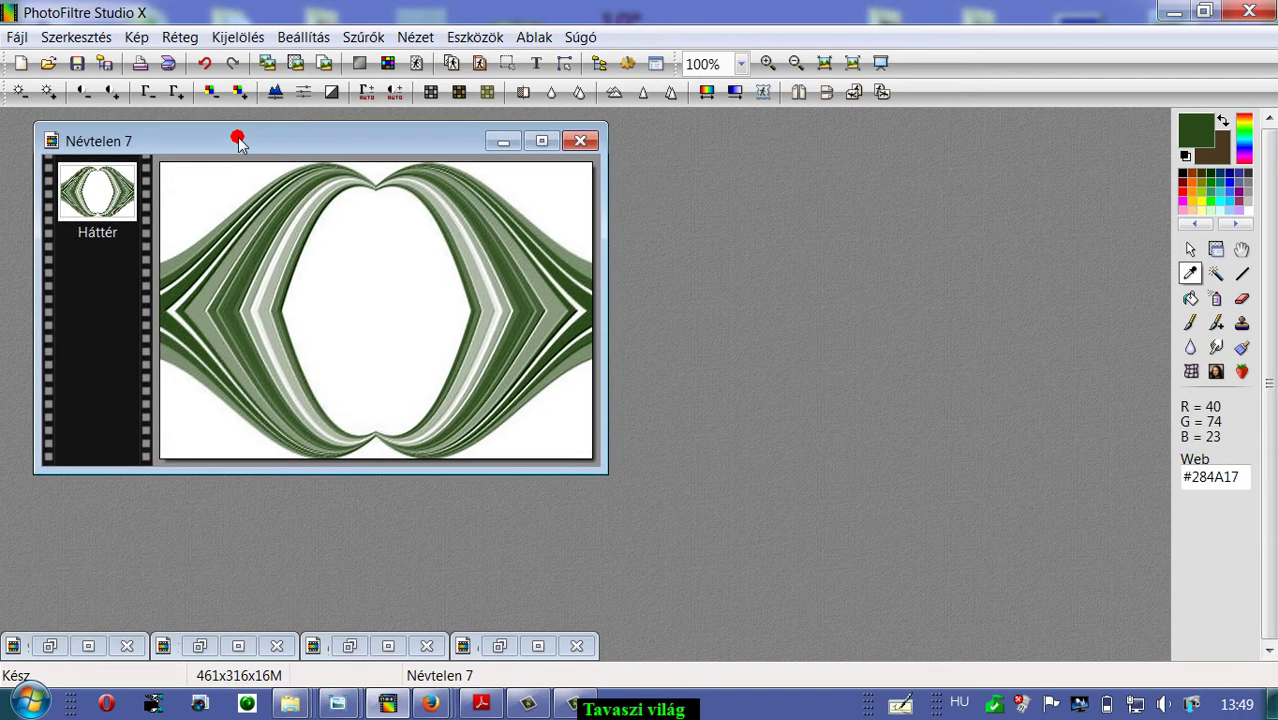
Create a second blank 920 × 630 pixel image, place it beside the green patterned image, and bring the patterned image to the front.
click(16, 65)
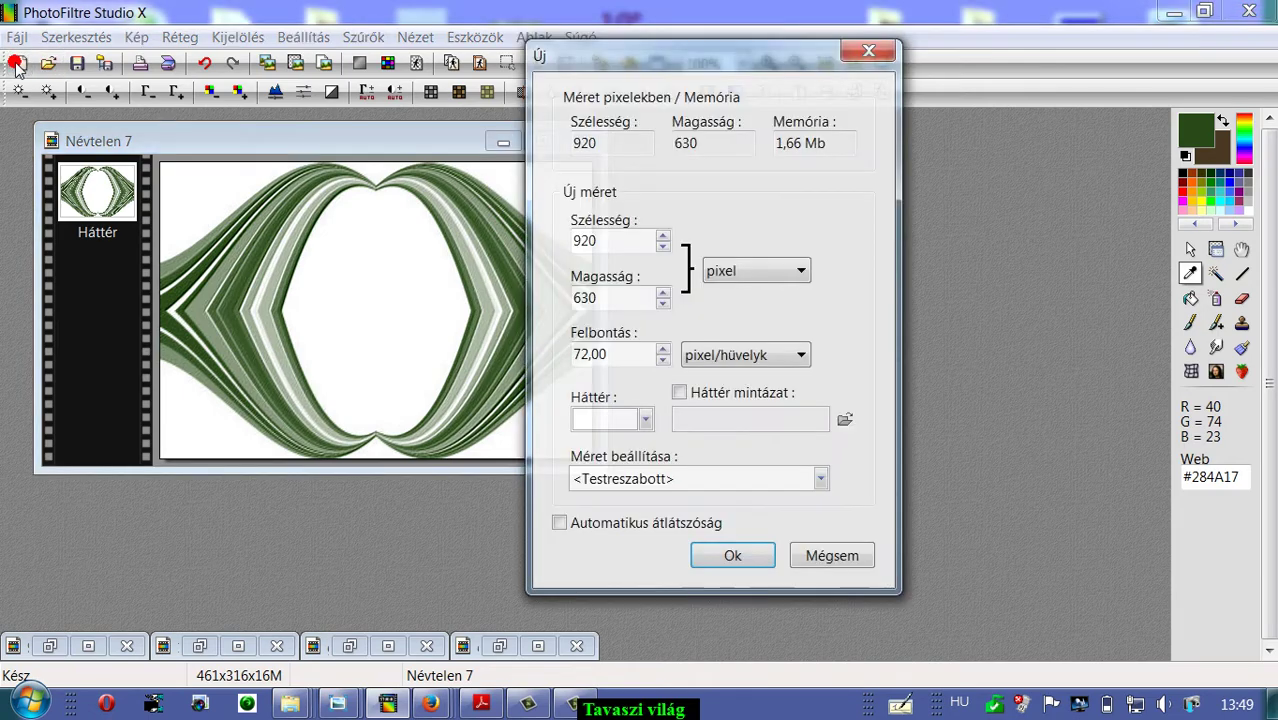
drag(717, 55, 789, 71)
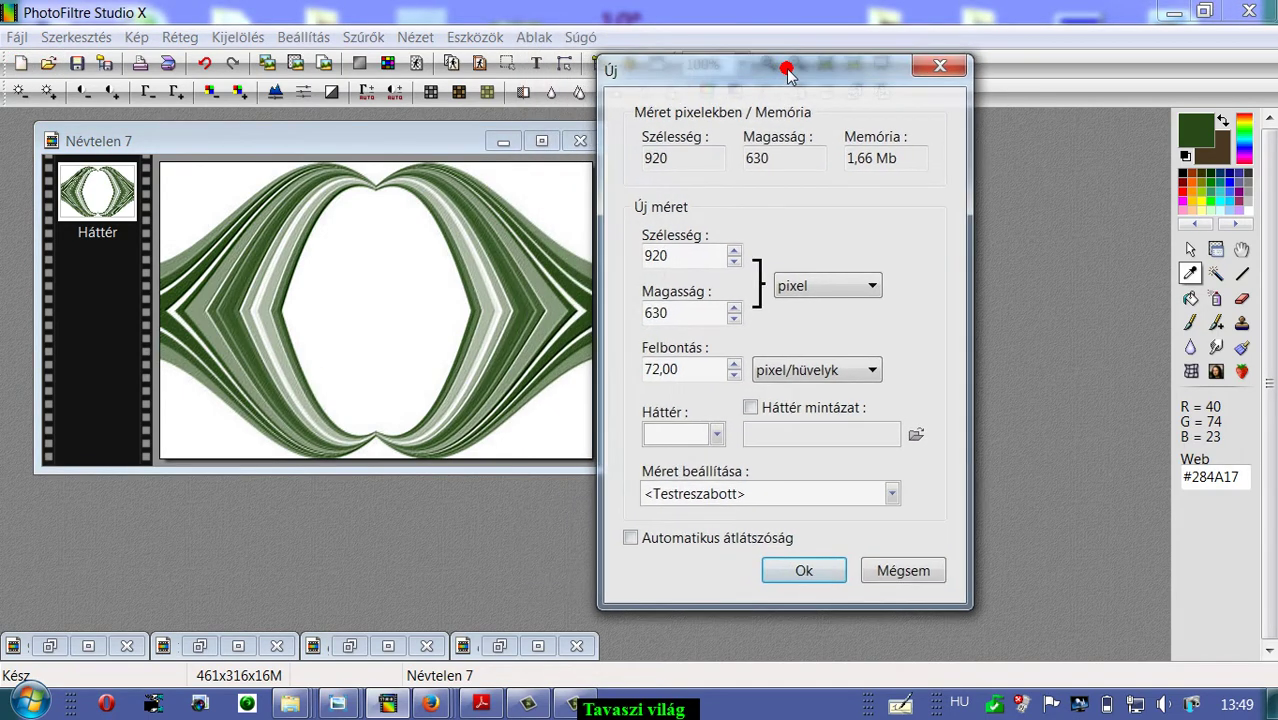
click(825, 570)
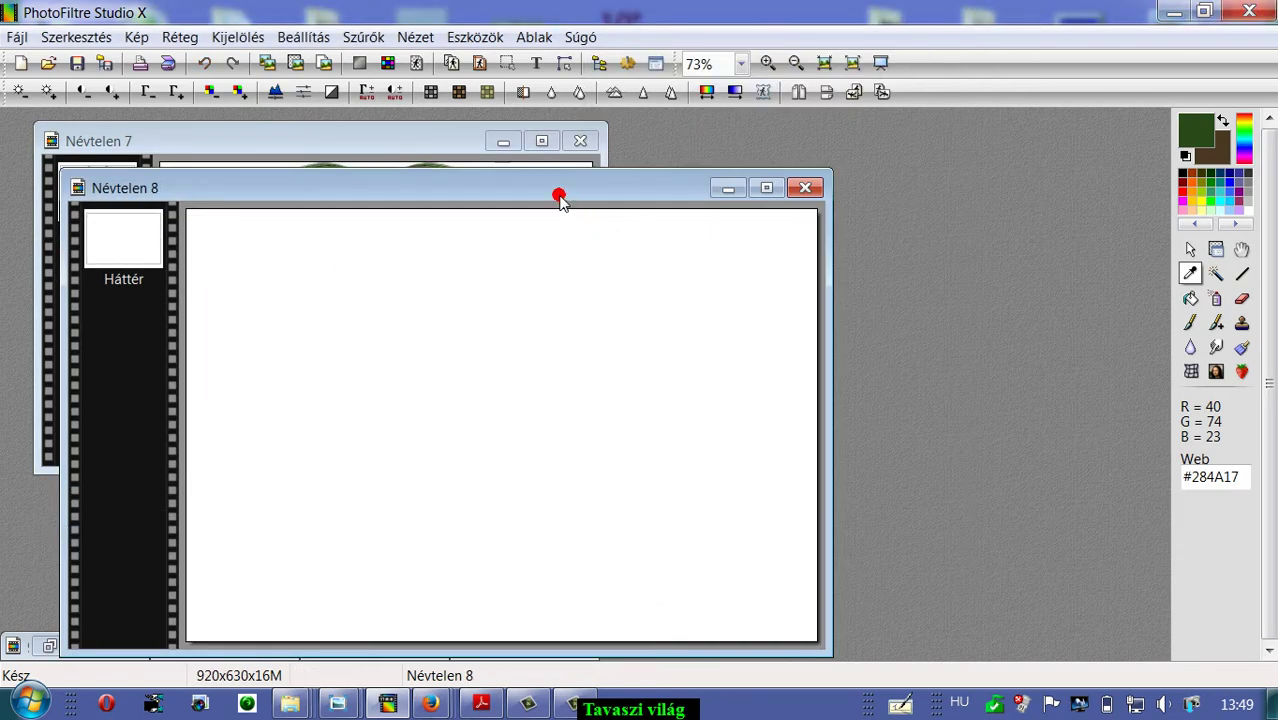
drag(559, 197, 813, 163)
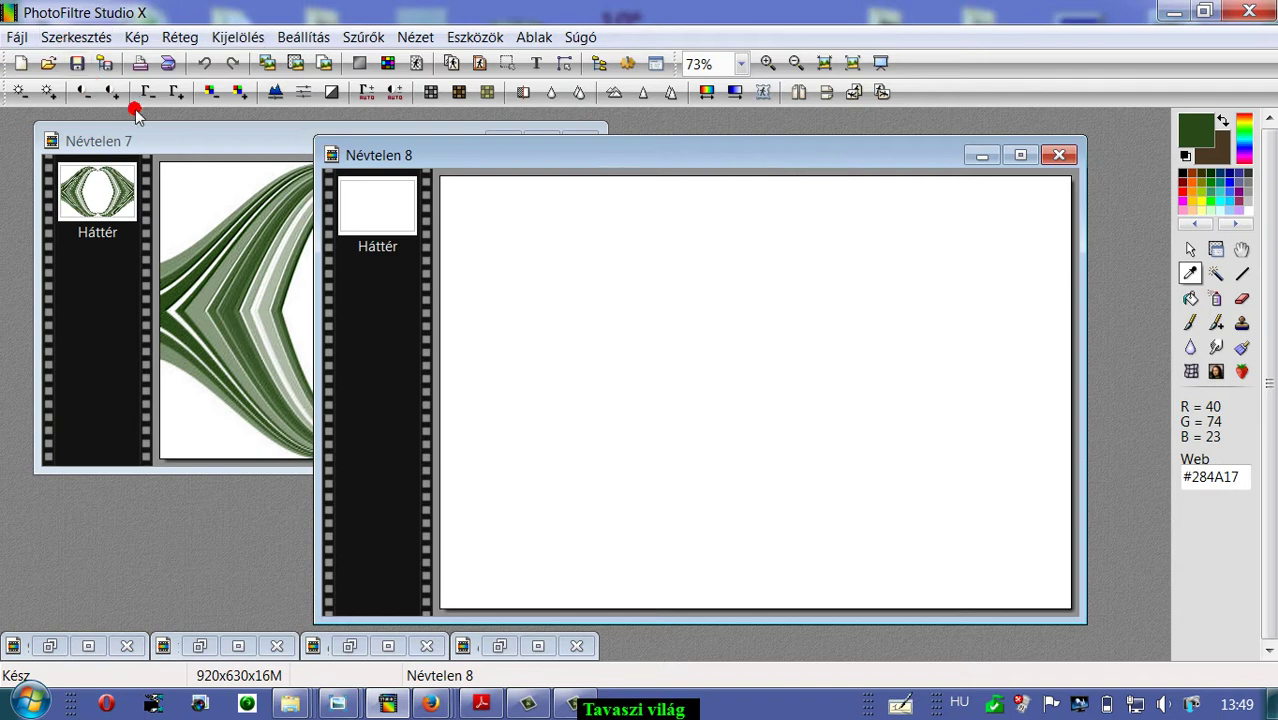
click(188, 134)
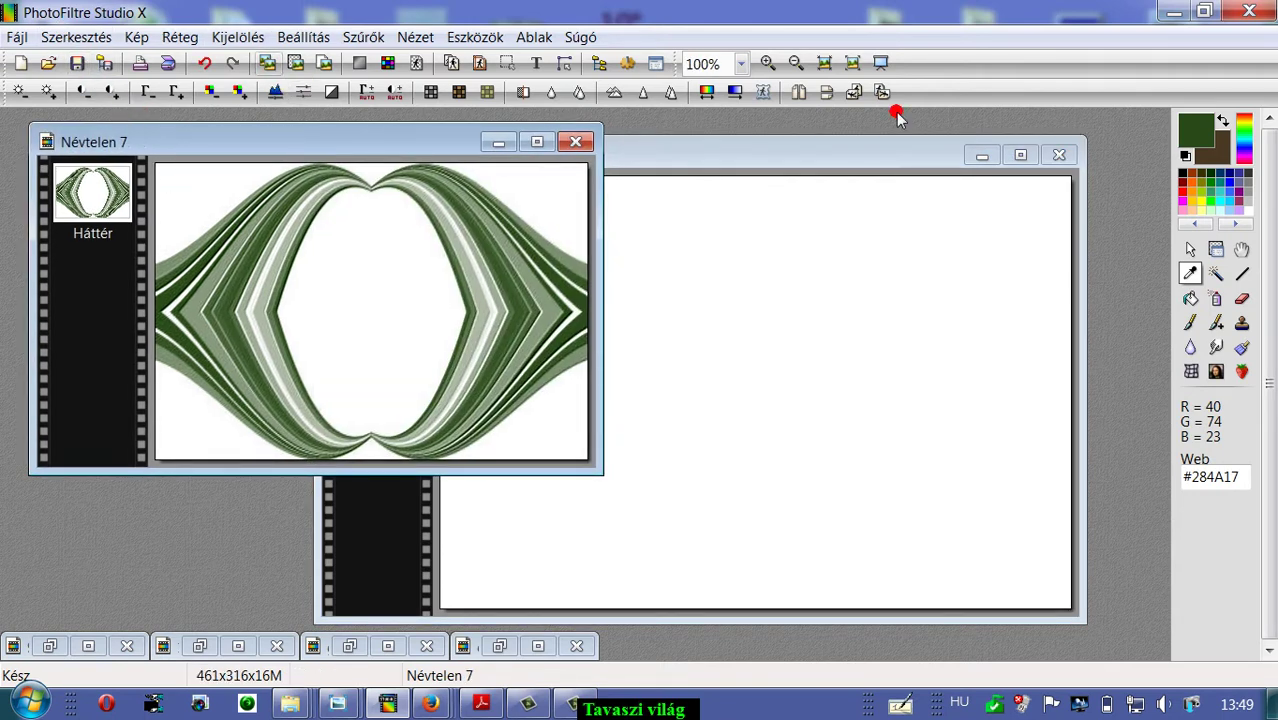
Paste a copy of the green pattern into the upper-left corner of the blank 920 × 630 canvas and minimise the source image.
click(1190, 249)
click(90, 37)
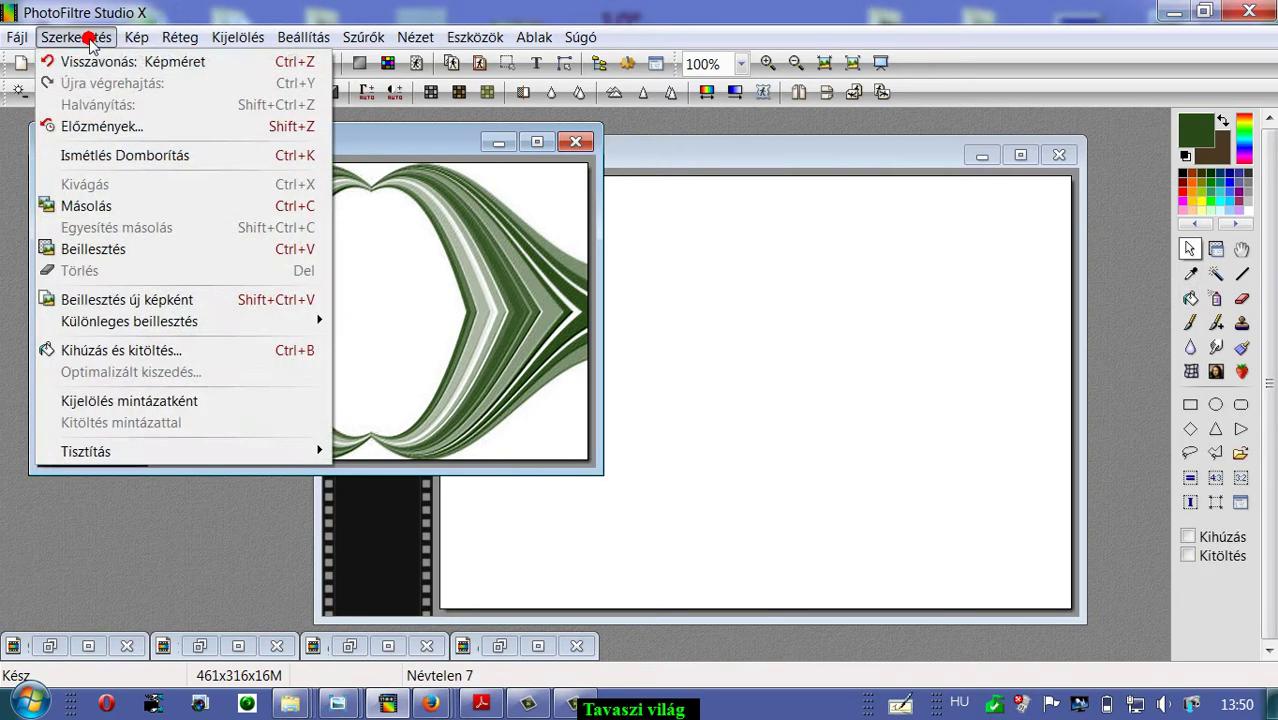
click(78, 206)
click(658, 155)
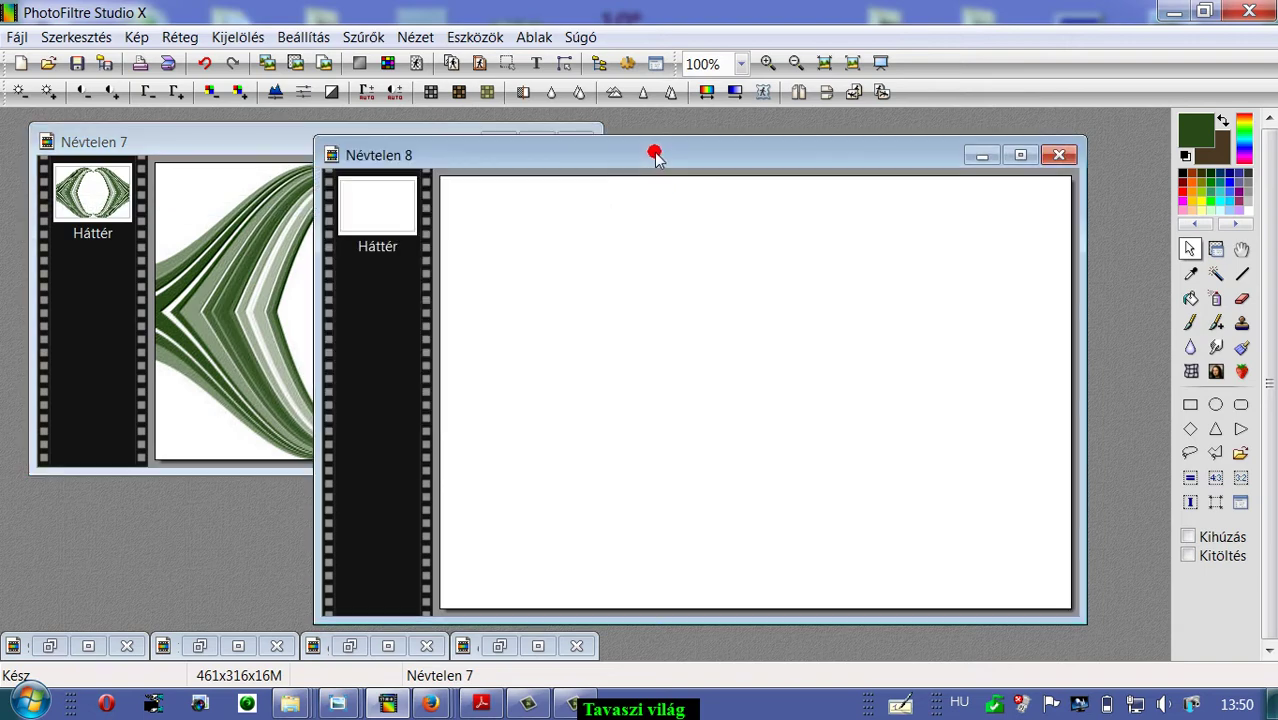
click(72, 38)
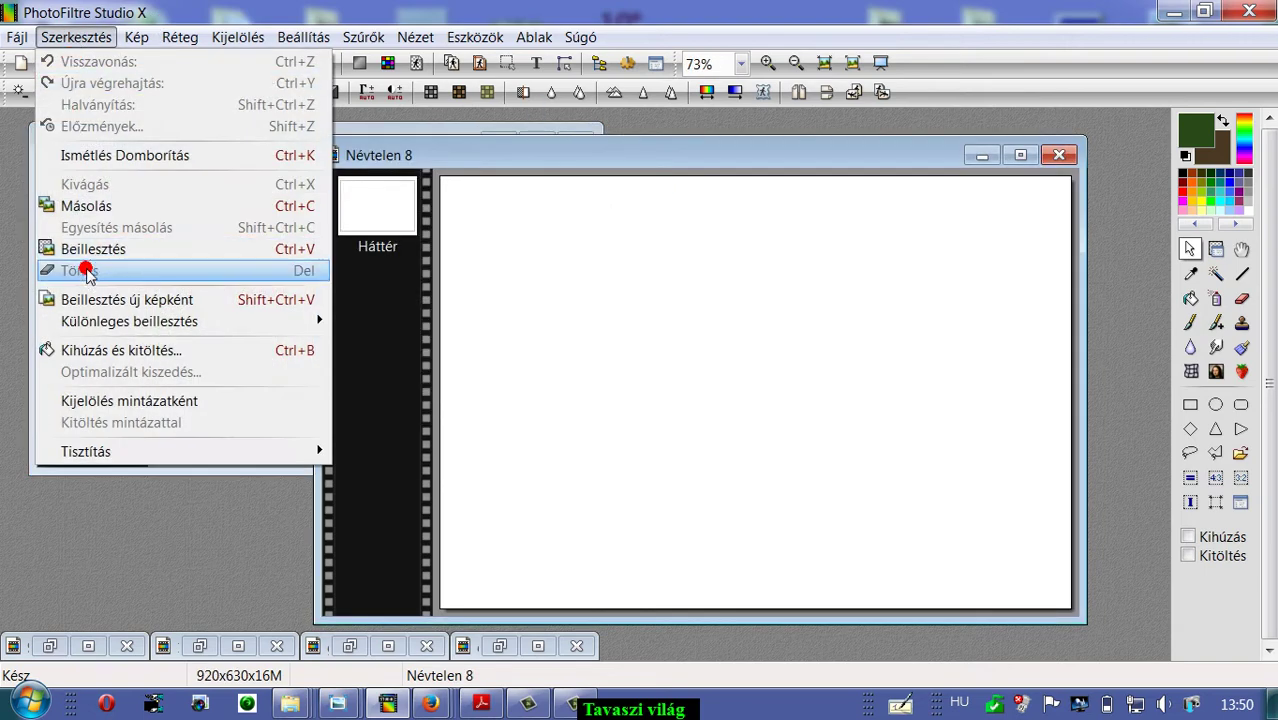
click(78, 248)
drag(652, 374, 480, 299)
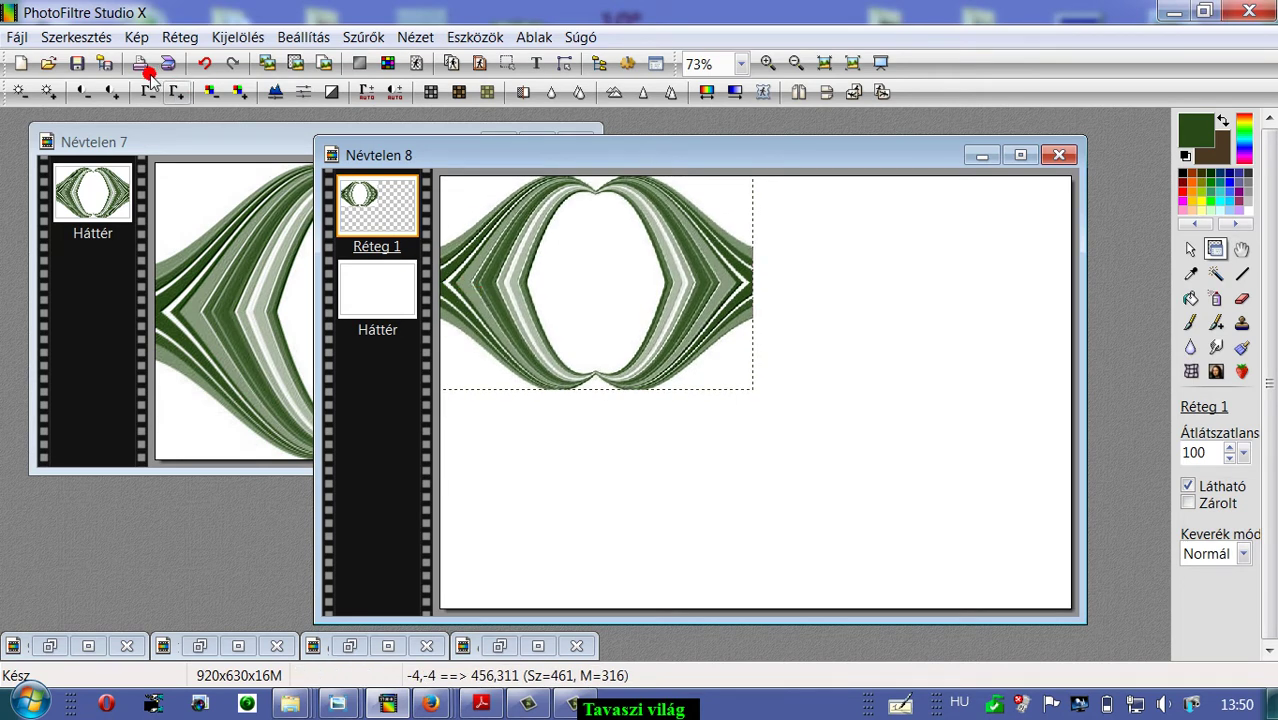
click(265, 160)
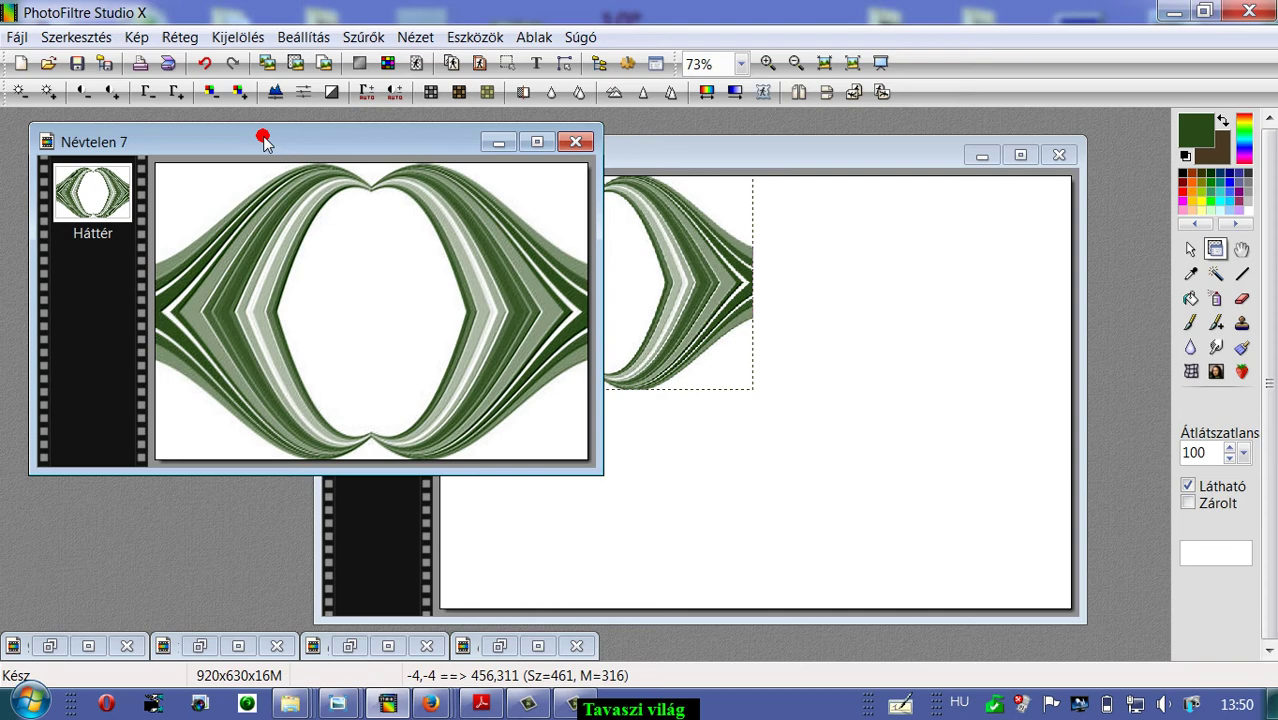
click(492, 140)
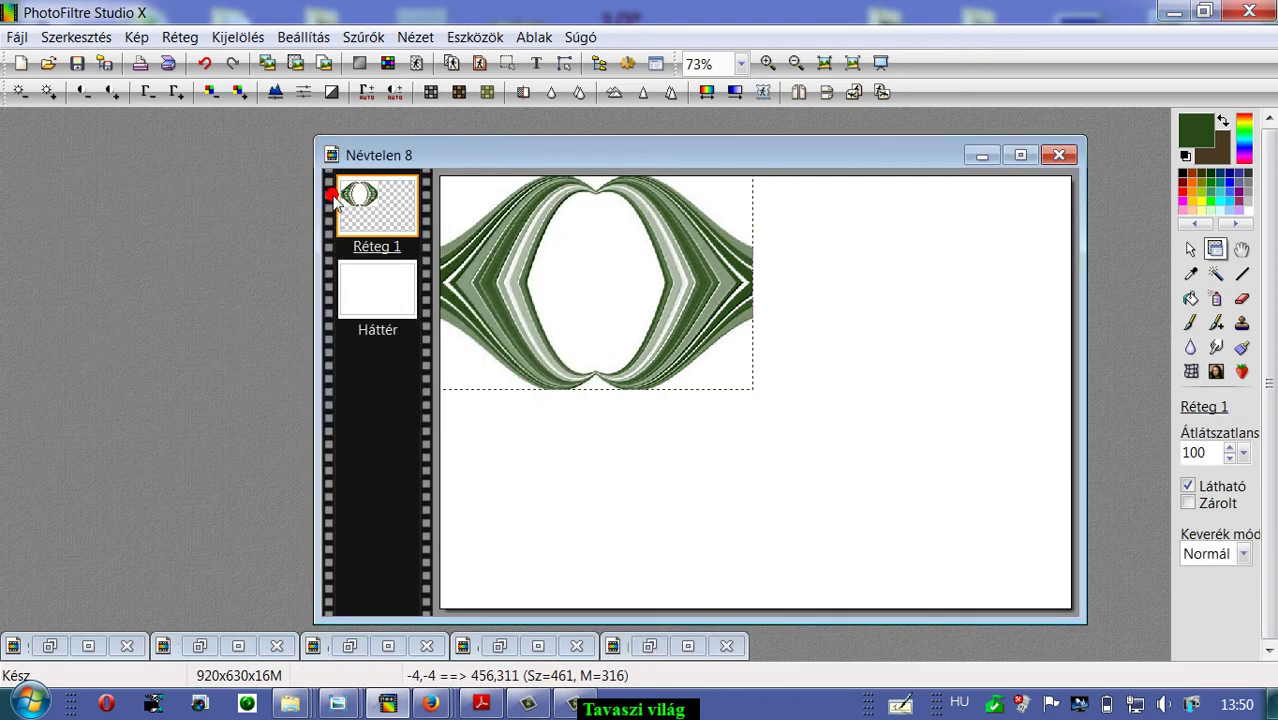
Duplicate the pattern layer and place the copy in the canvas's upper-right half, beside the original.
click(180, 37)
click(193, 86)
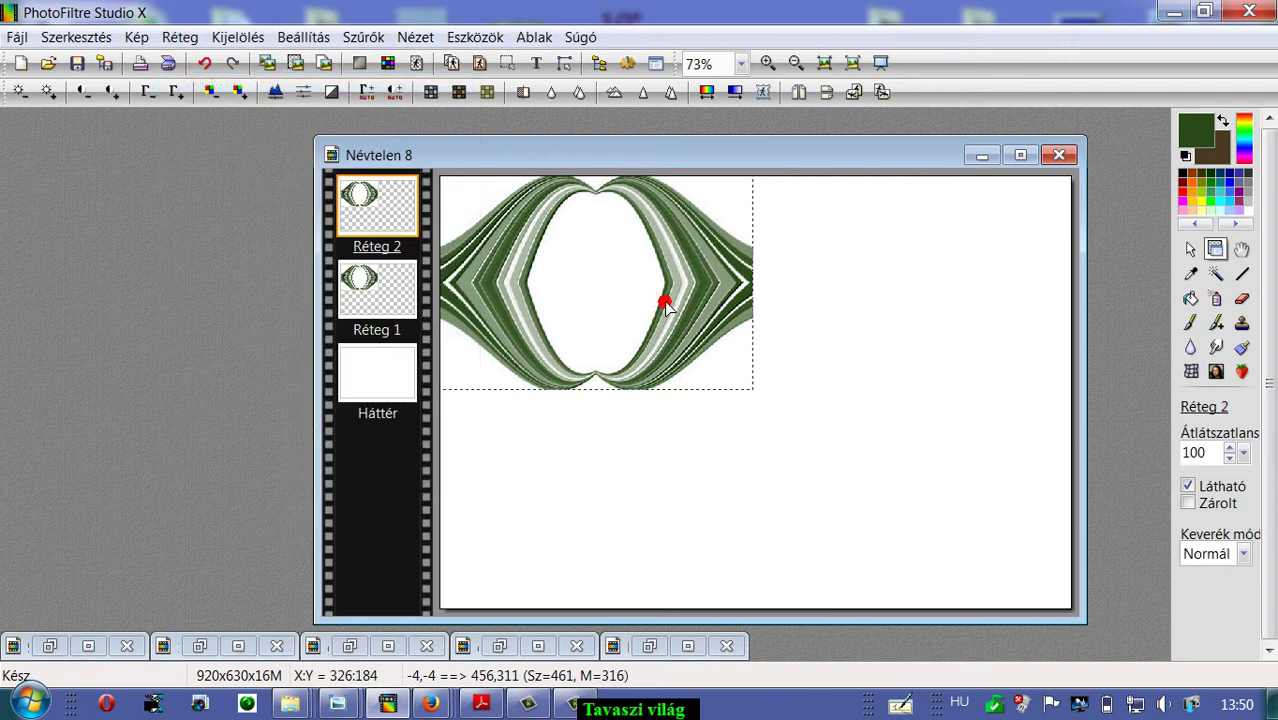
drag(670, 298, 977, 294)
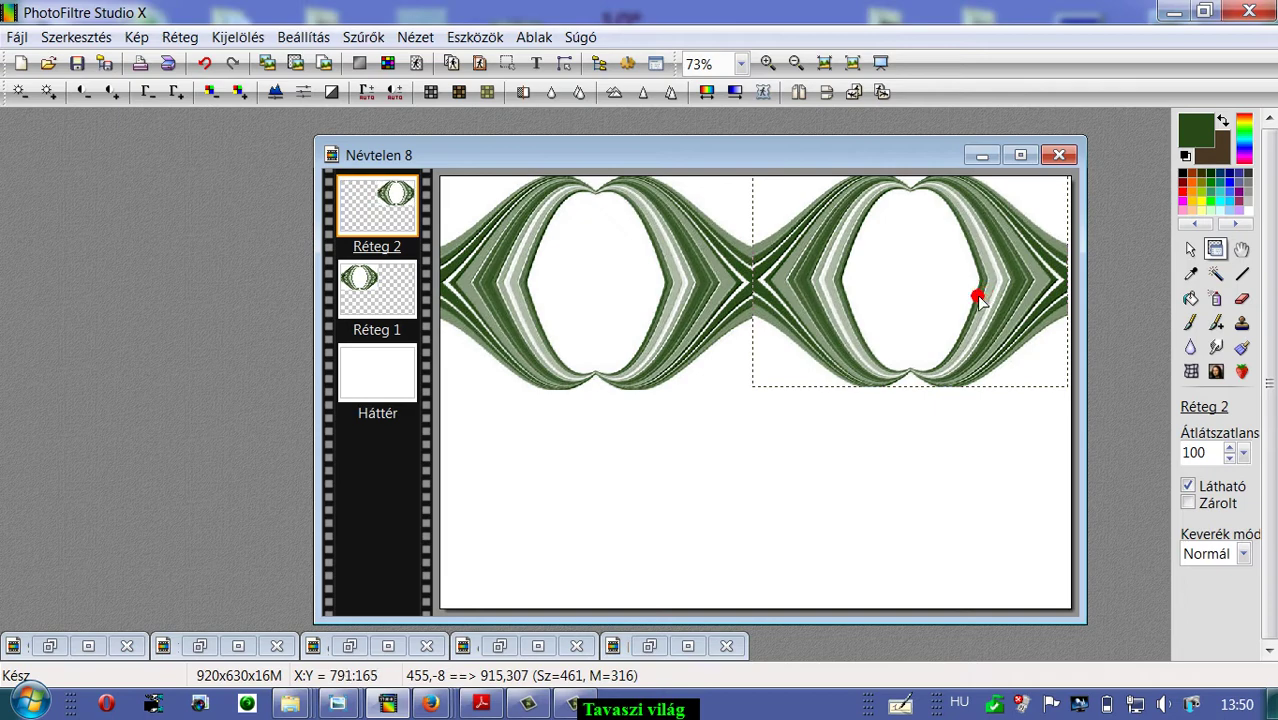
click(830, 451)
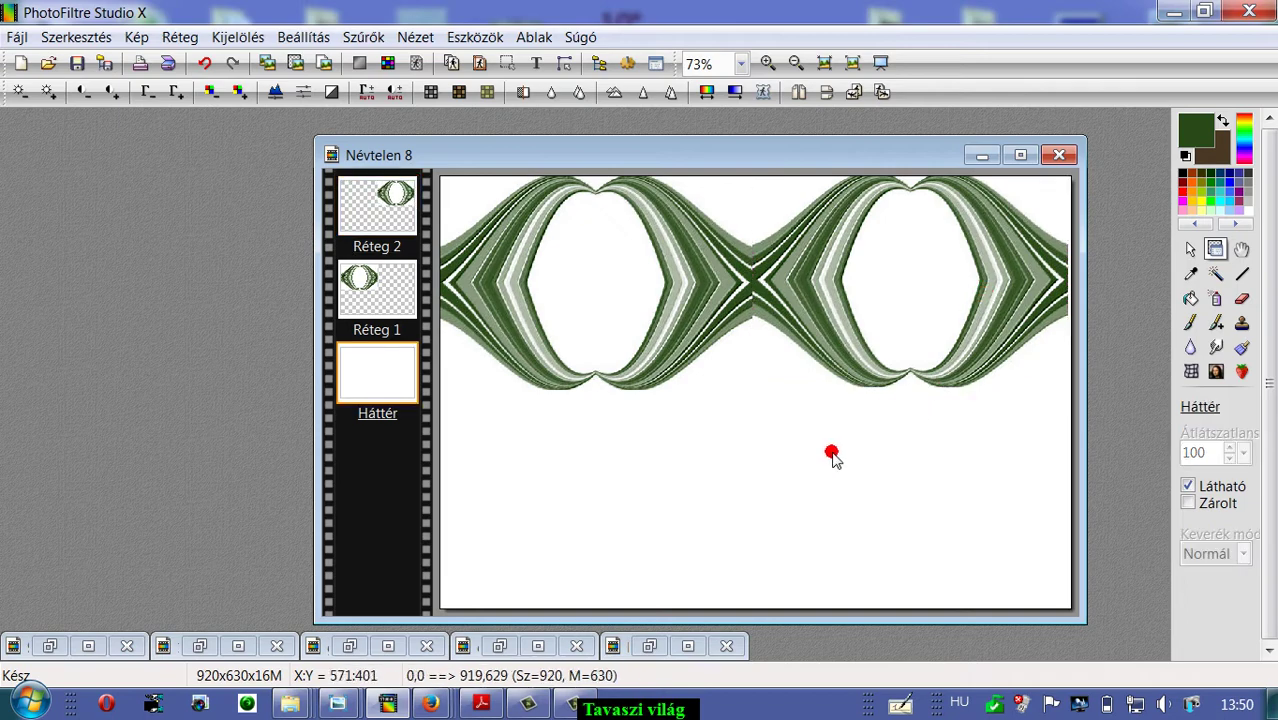
Fine-position both pattern layers so they meet seamlessly in the middle and reach the side edges of the canvas.
click(766, 314)
drag(767, 316, 766, 316)
click(672, 460)
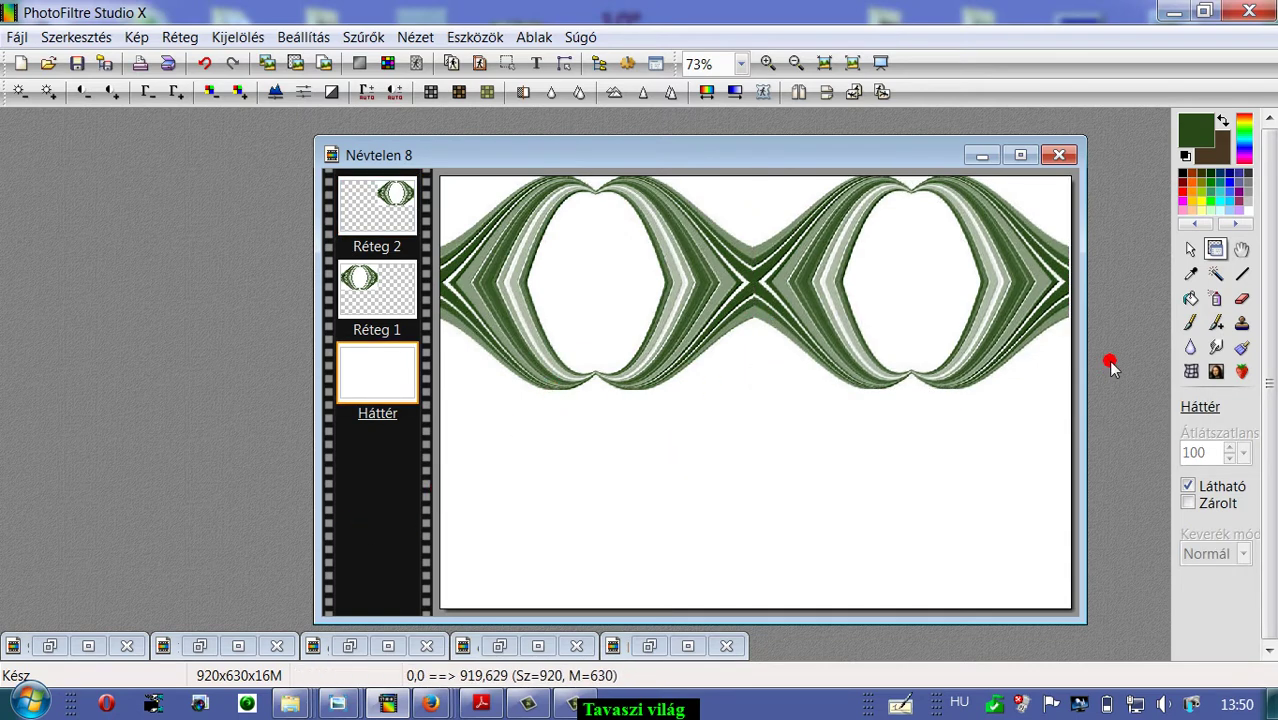
click(1047, 290)
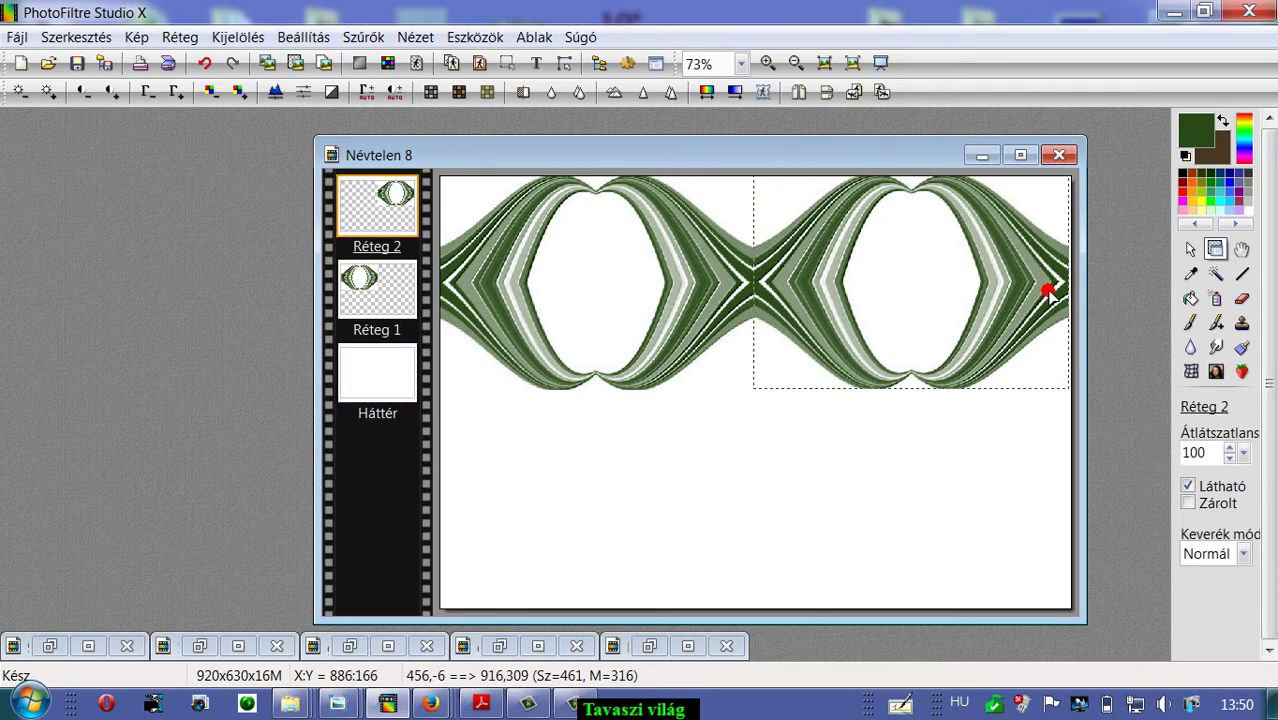
drag(1047, 290, 1051, 292)
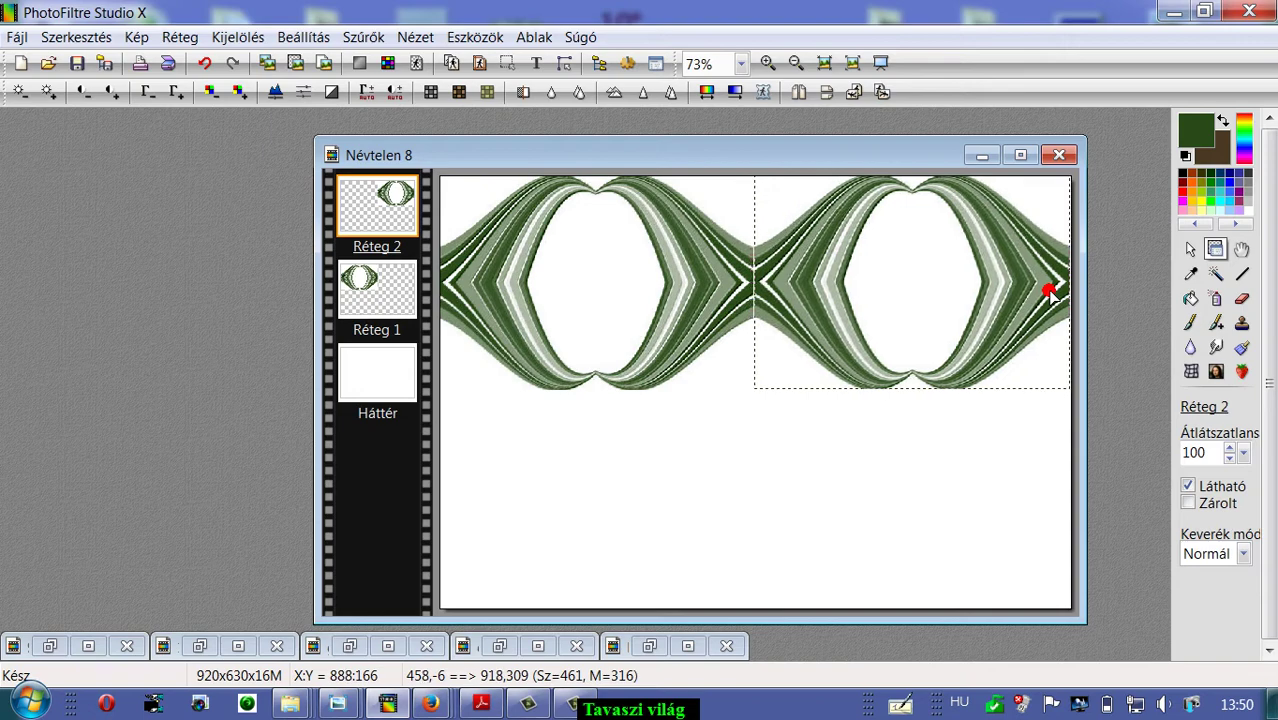
click(713, 394)
click(711, 314)
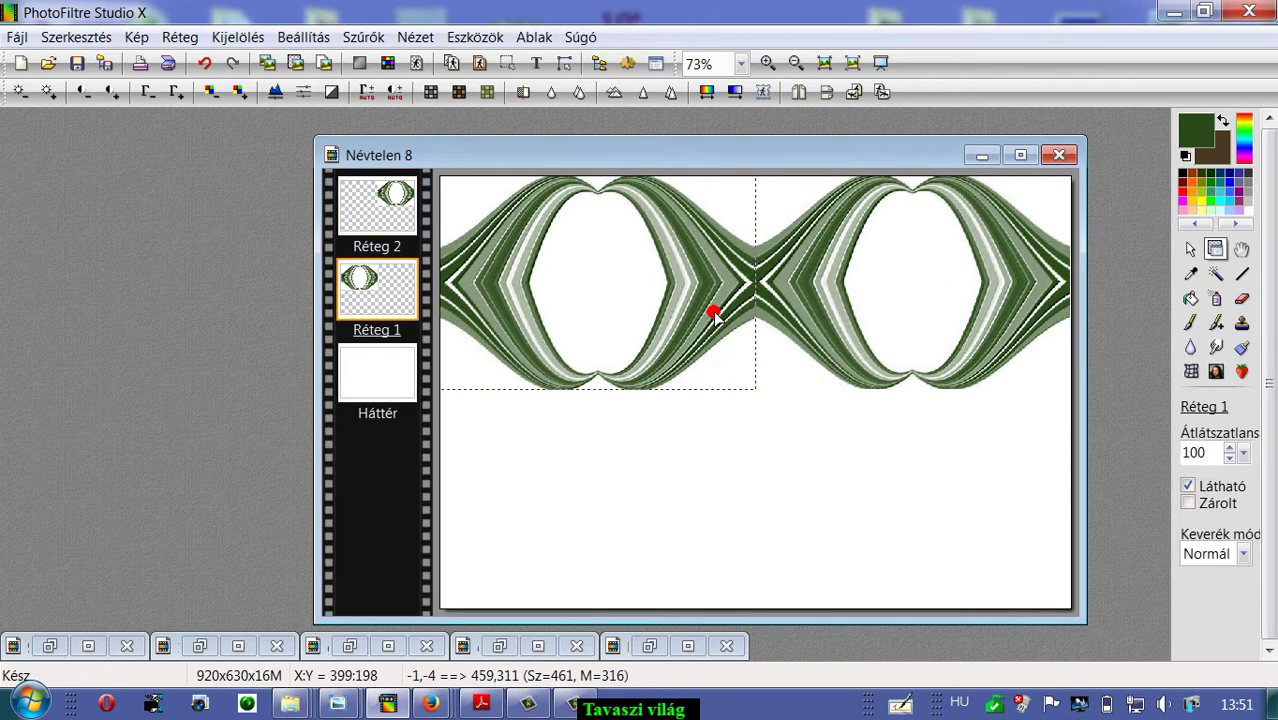
drag(711, 314, 709, 314)
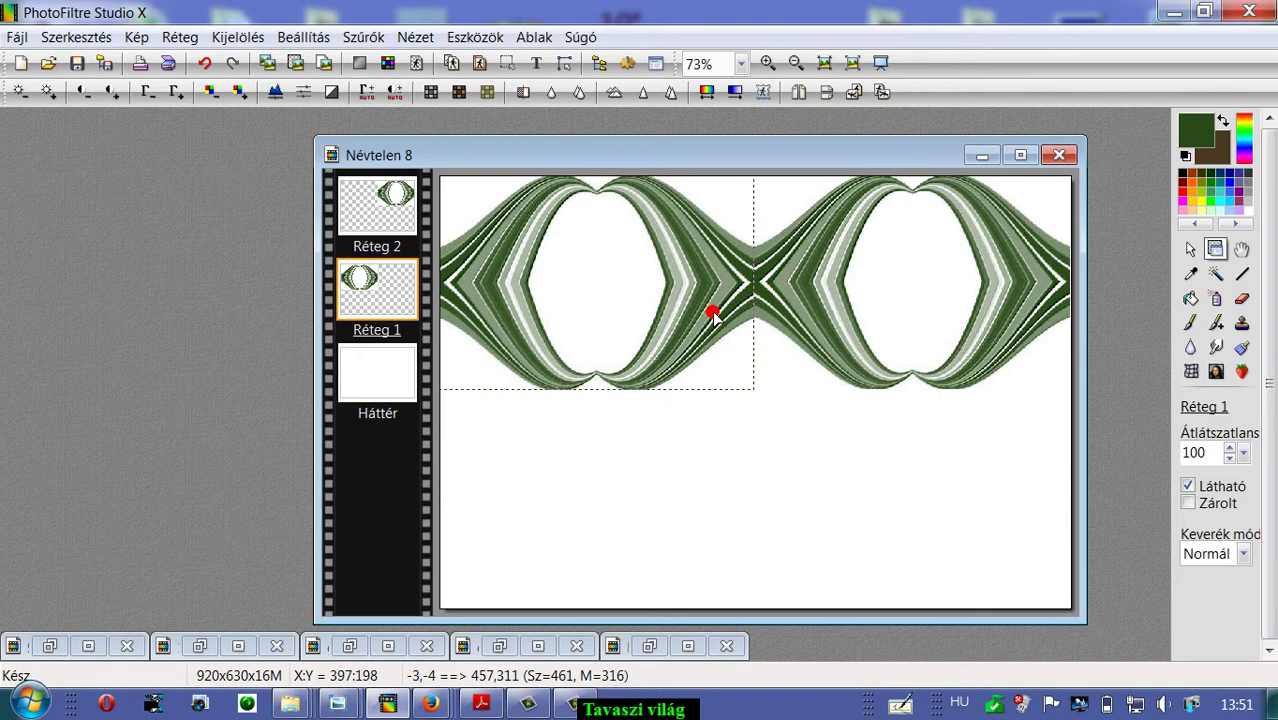
click(706, 458)
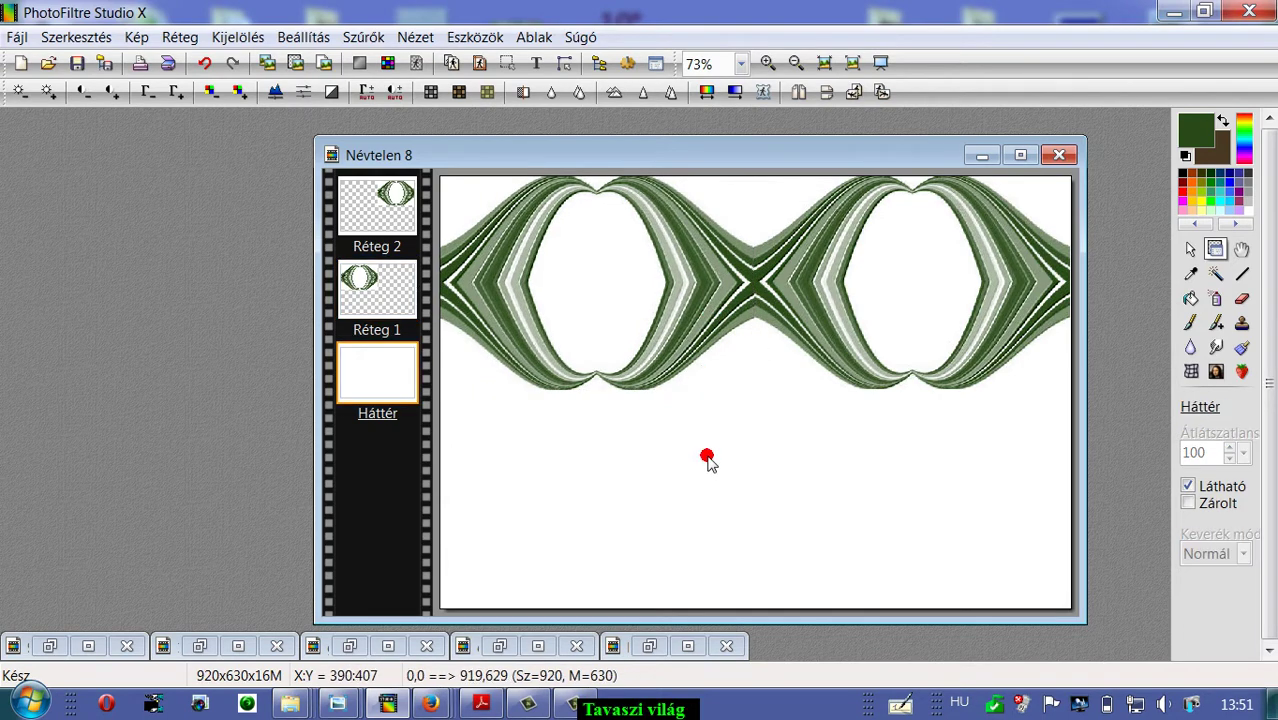
Merge Réteg 2 with the previous layer and align the merged pattern band with the canvas's upper edge.
right_click(358, 205)
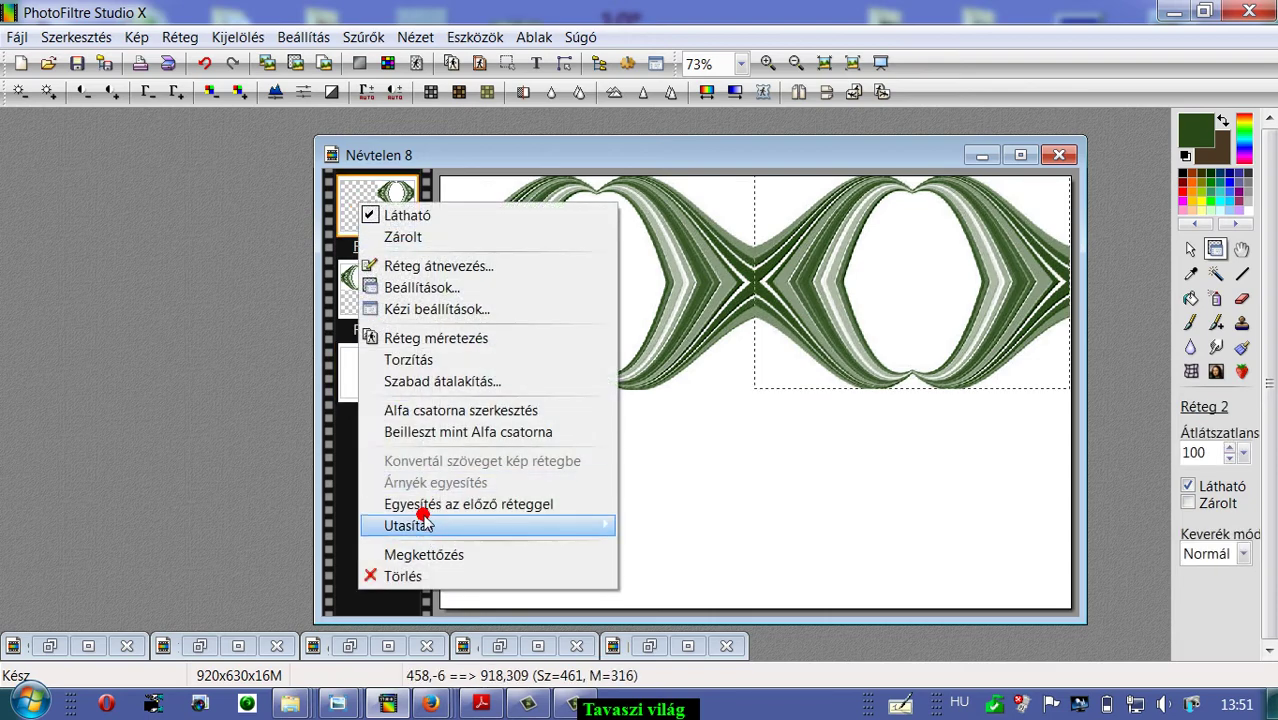
click(420, 505)
mouse_move(727, 320)
mouse_down()
mouse_move(727, 291)
mouse_move(695, 430)
mouse_move(833, 348)
mouse_move(756, 288)
mouse_move(679, 491)
mouse_move(758, 289)
mouse_move(690, 508)
mouse_move(779, 342)
mouse_move(735, 298)
mouse_up()
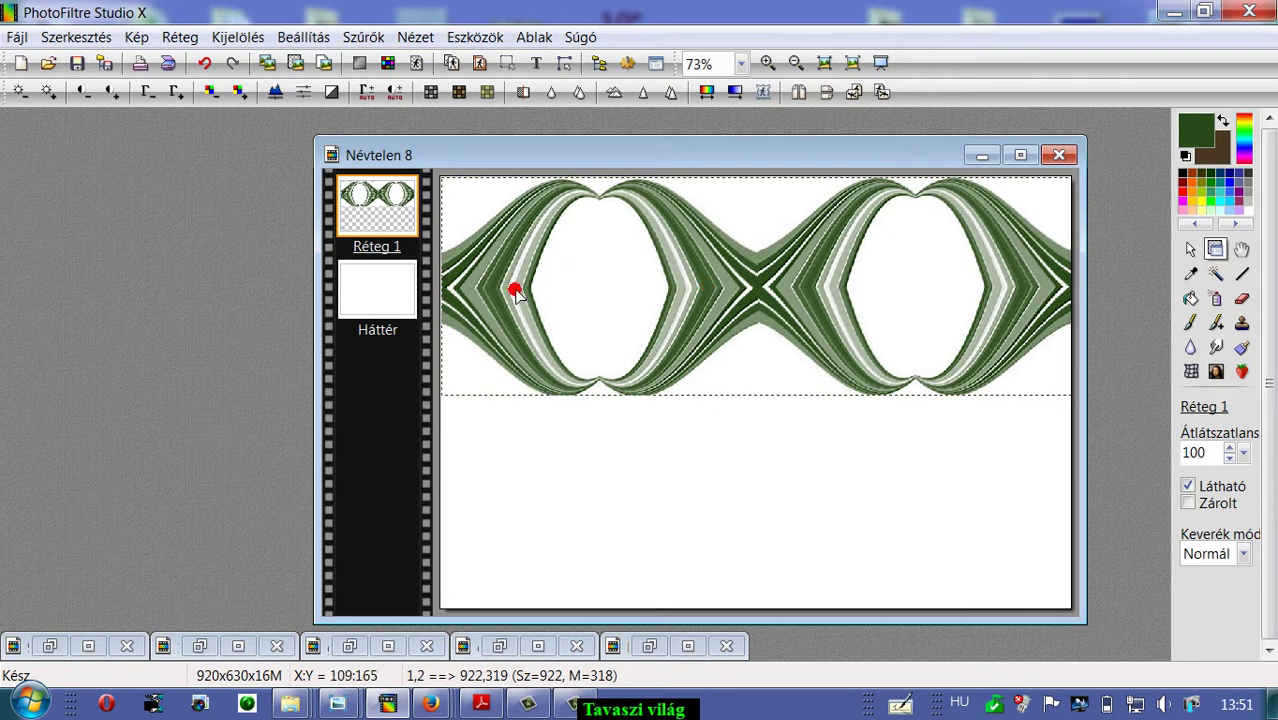
drag(515, 292, 512, 289)
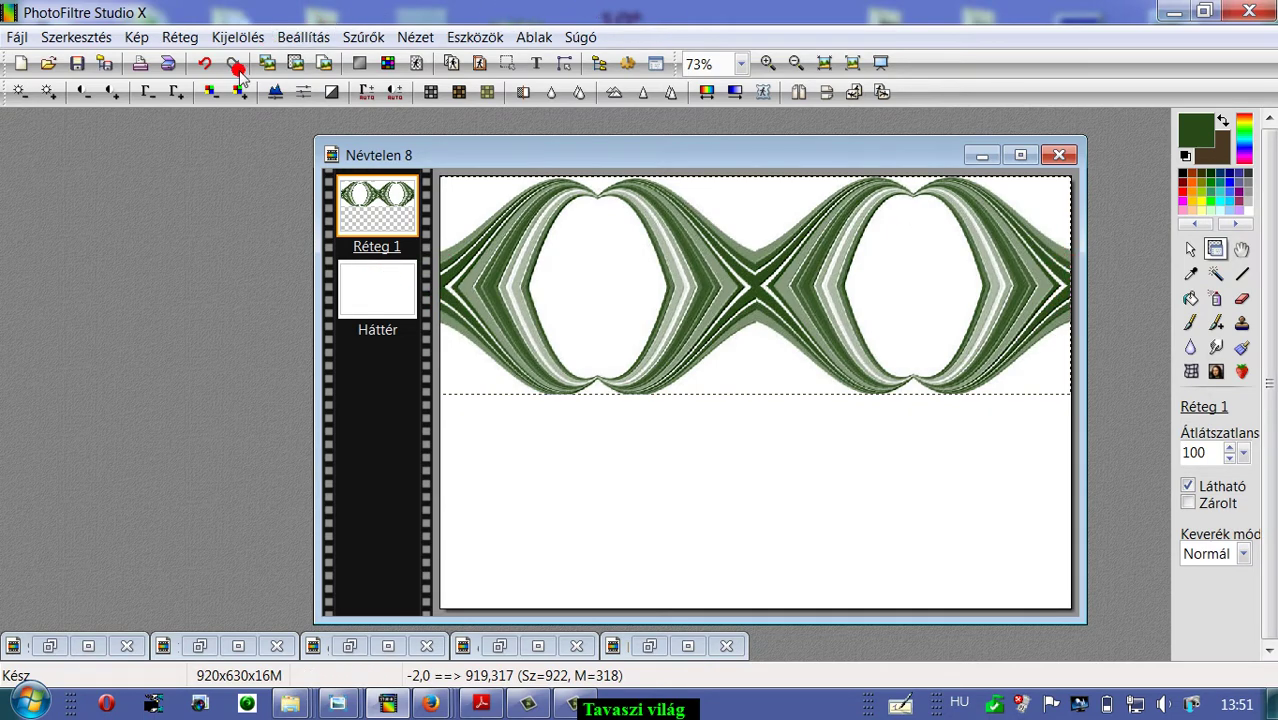
Distort the merged band with the Görbe filter, raising the midpoint of the horizontal axis curve to the grid's upper edge.
click(363, 37)
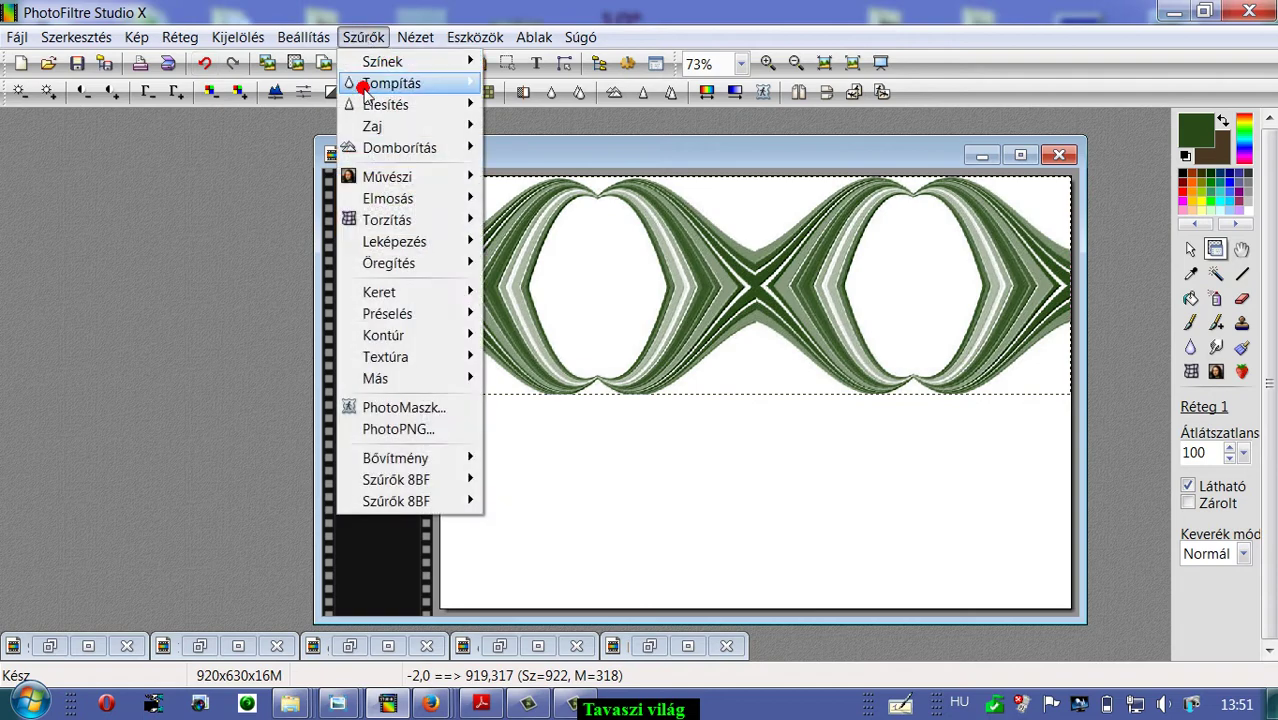
mouse_move(368, 152)
mouse_move(366, 216)
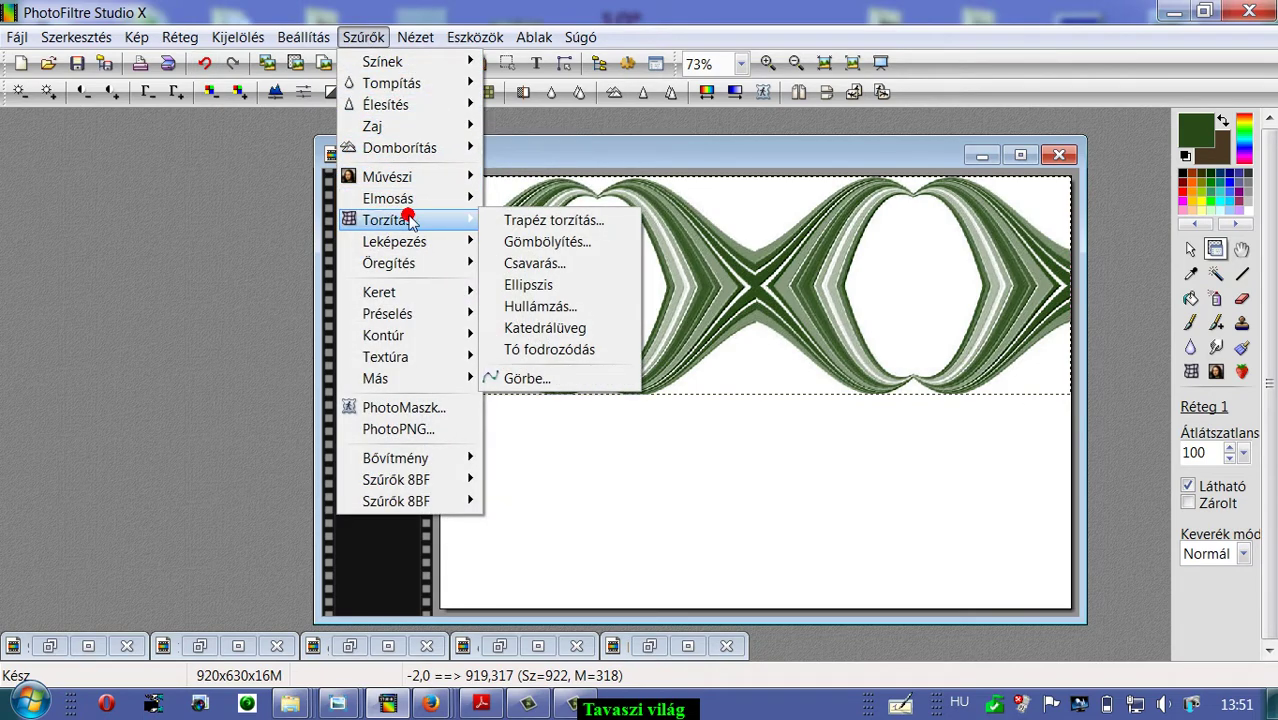
click(528, 378)
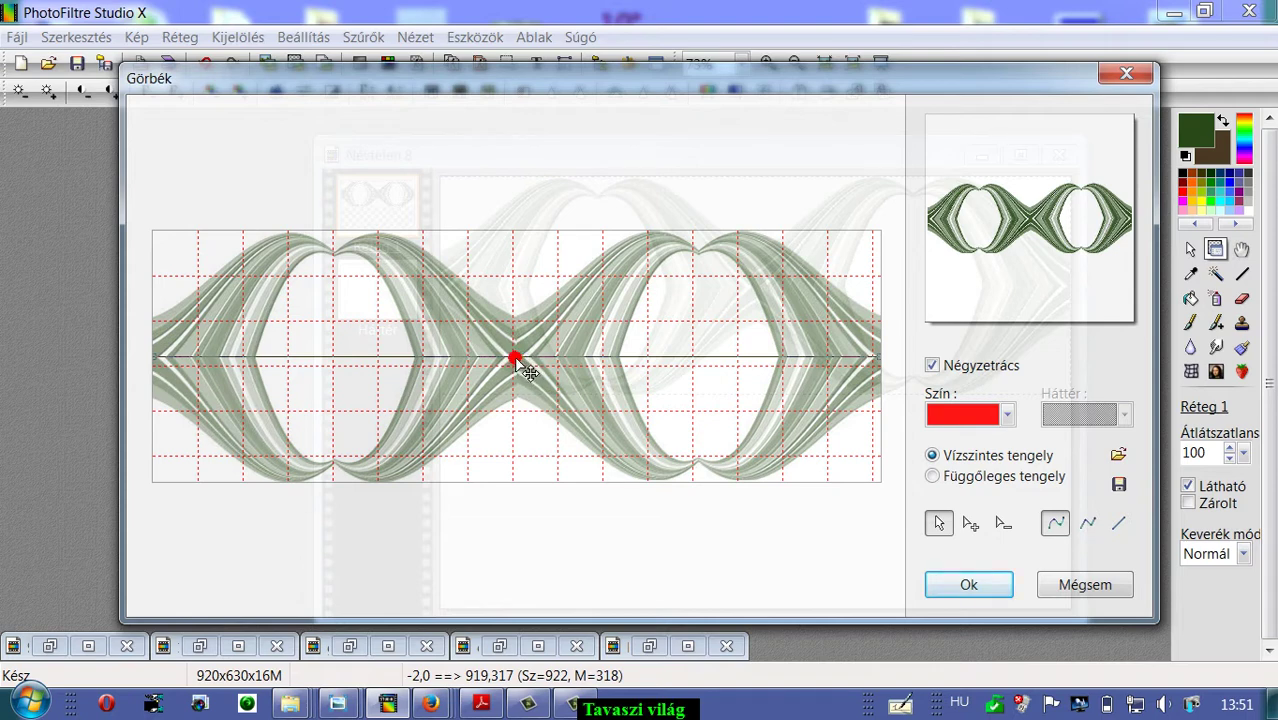
drag(527, 372, 531, 245)
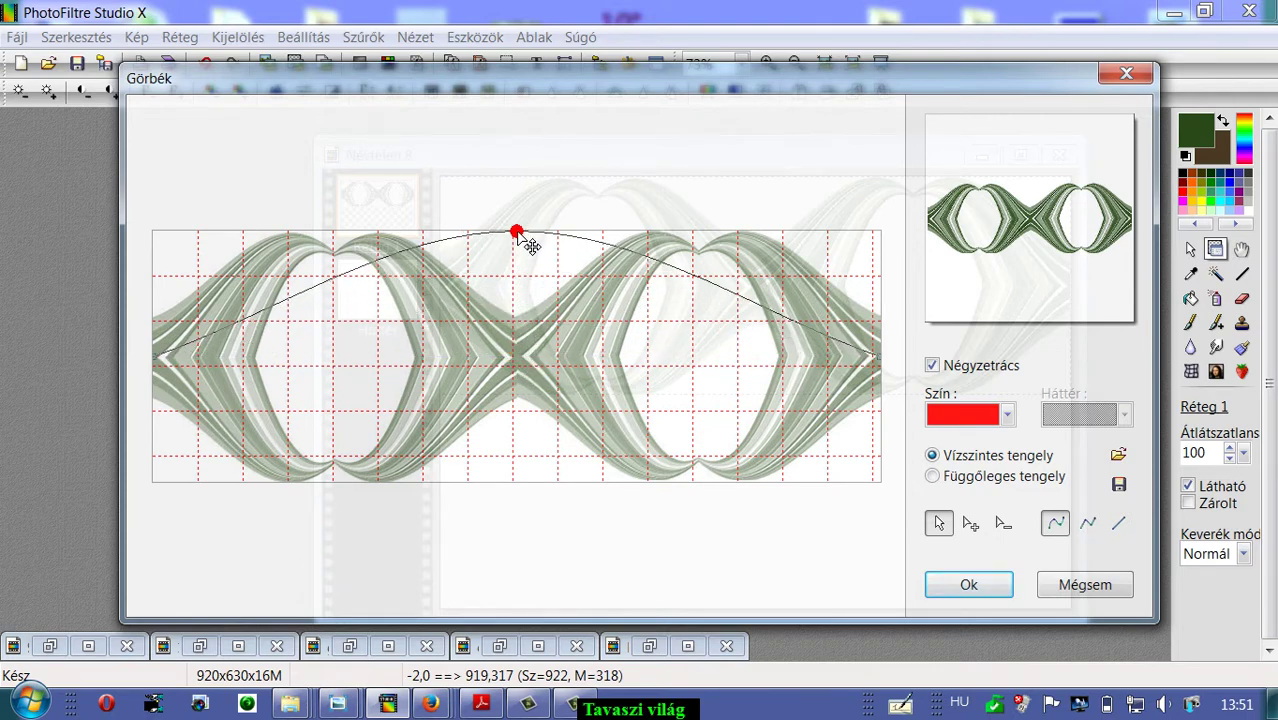
click(966, 585)
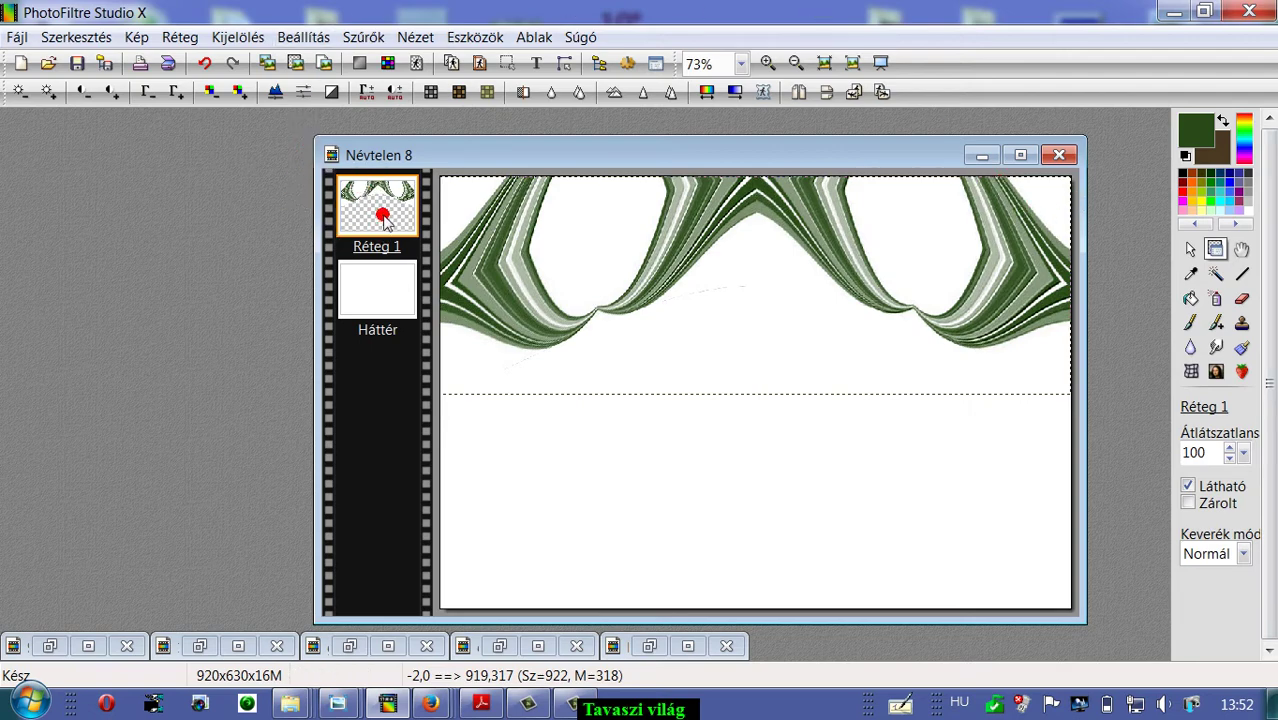
Duplicate the distorted band layer and move the copy into the lower half of the canvas.
click(180, 37)
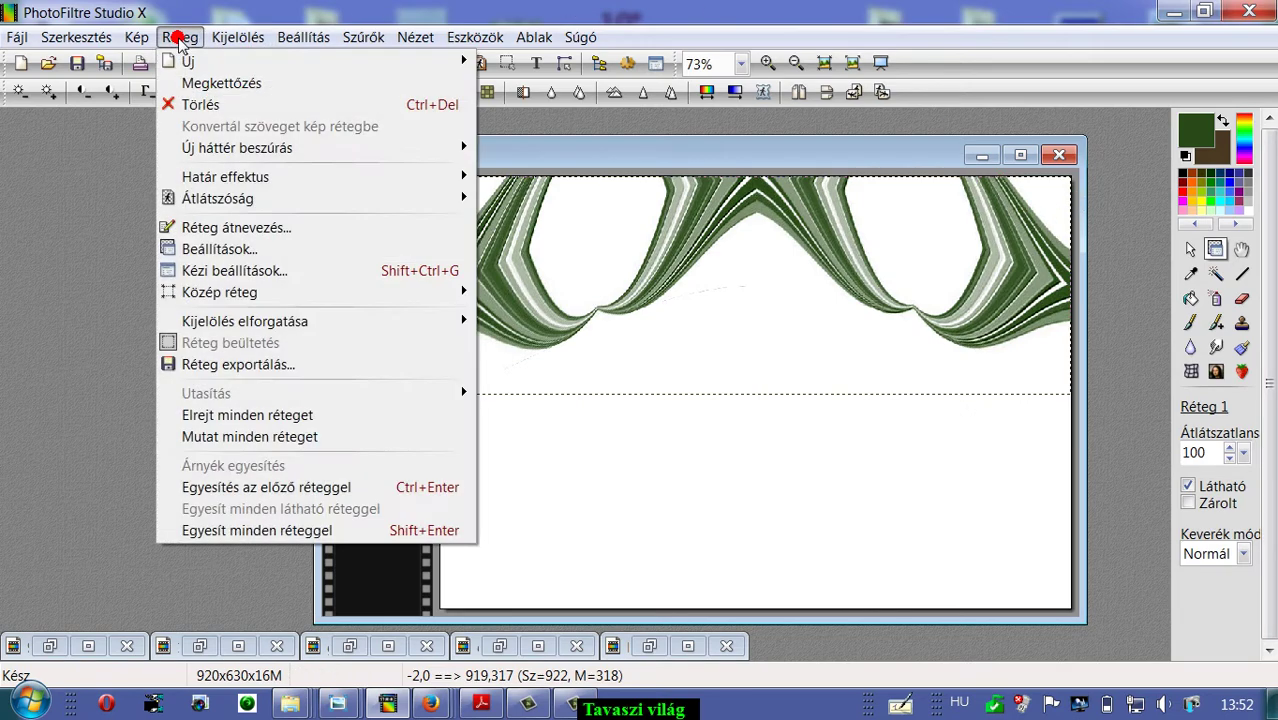
click(210, 82)
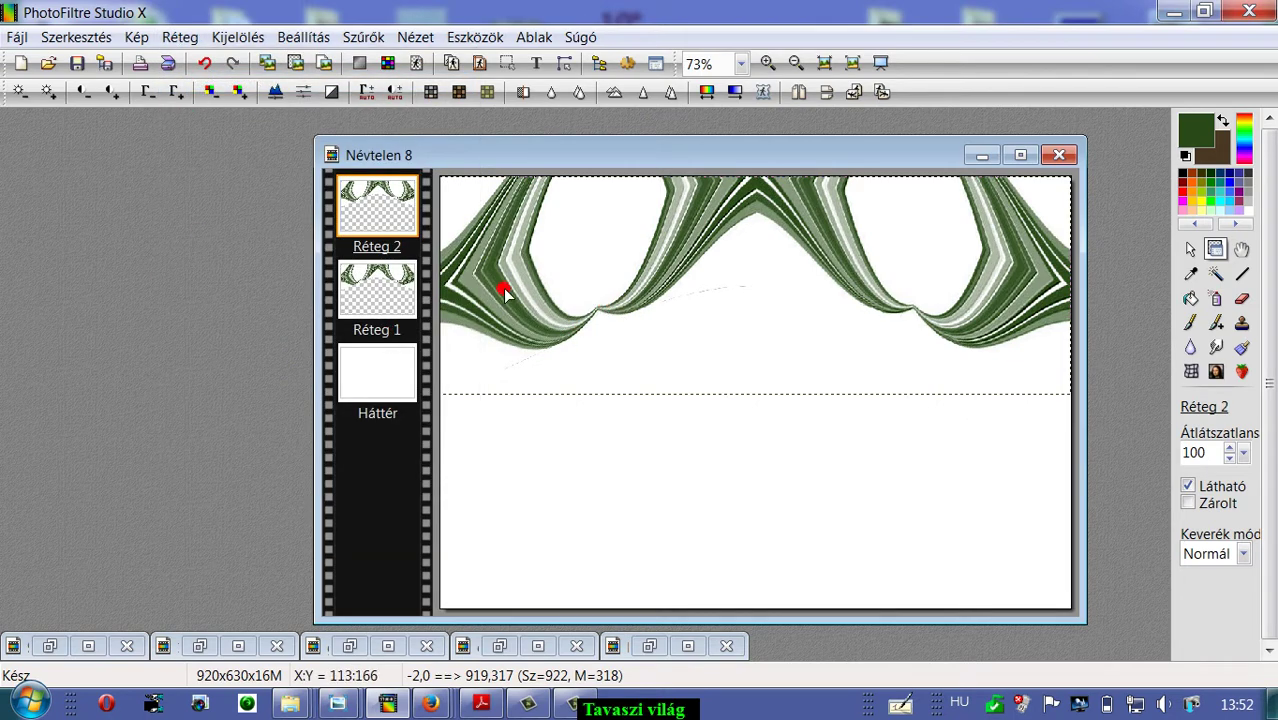
drag(722, 205, 741, 393)
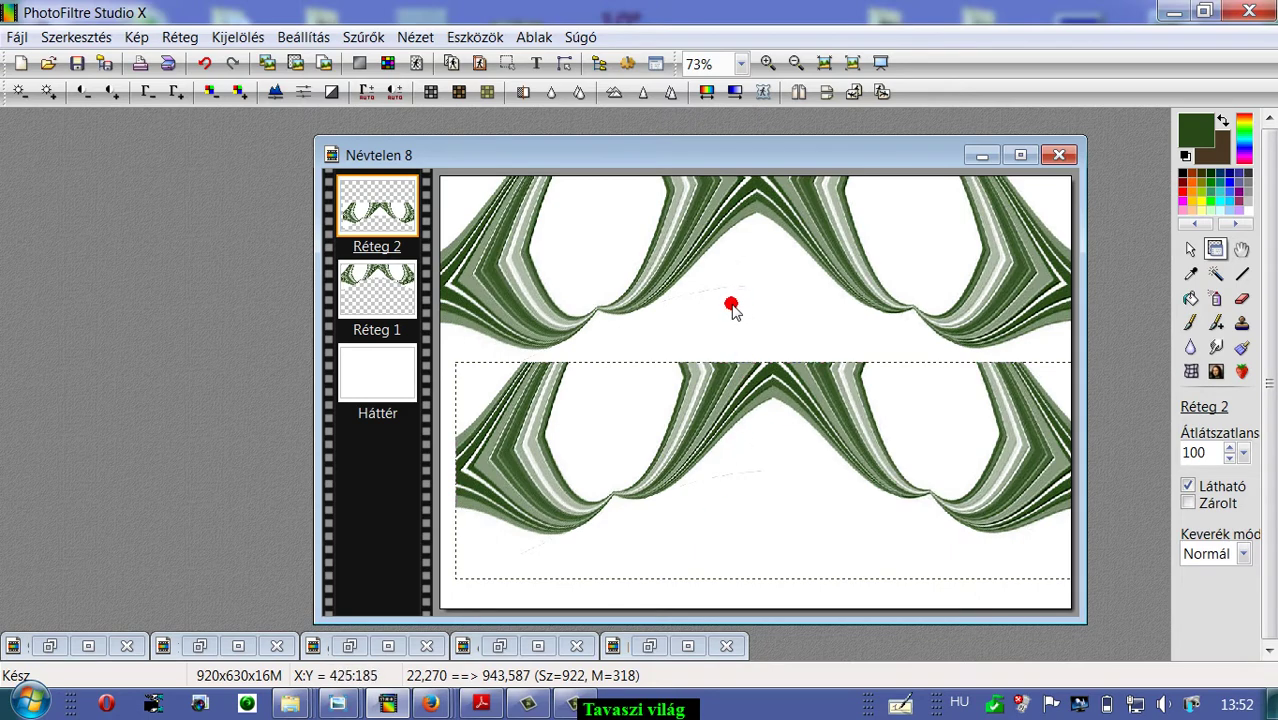
Flip the lower band copy both horizontally and vertically so it mirrors the upper band.
click(797, 92)
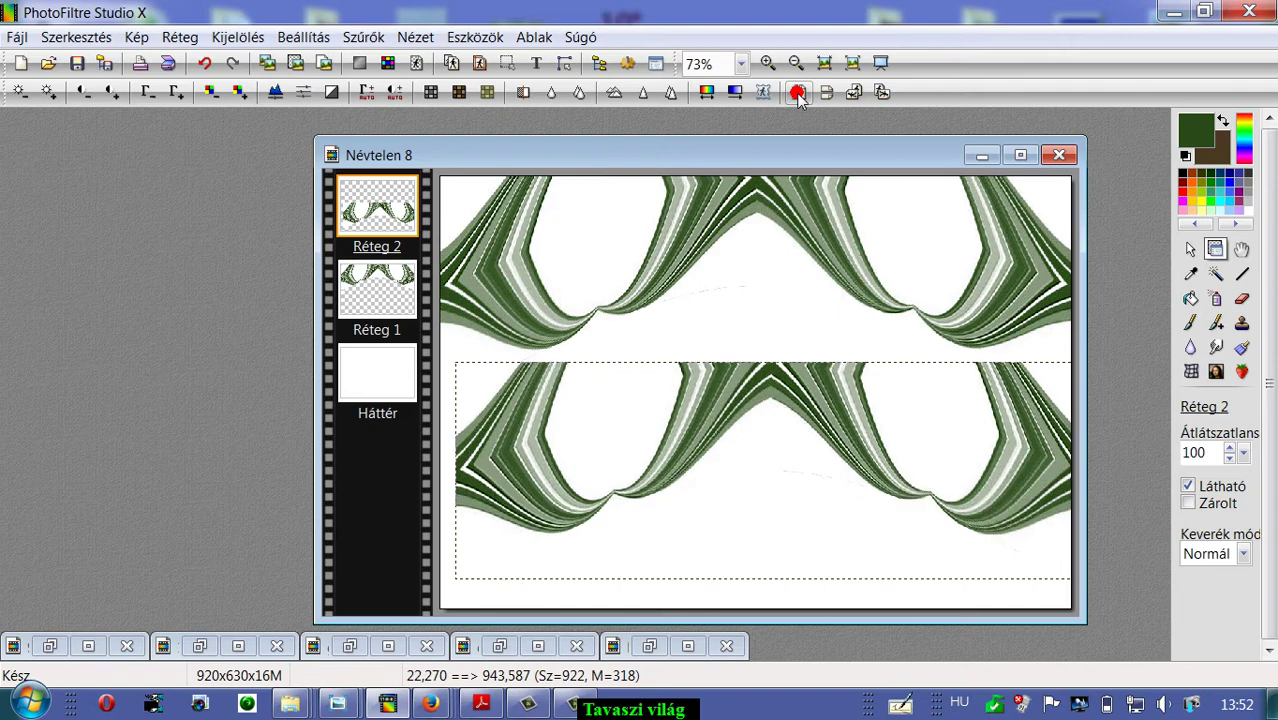
click(797, 92)
click(797, 92)
click(826, 92)
click(826, 92)
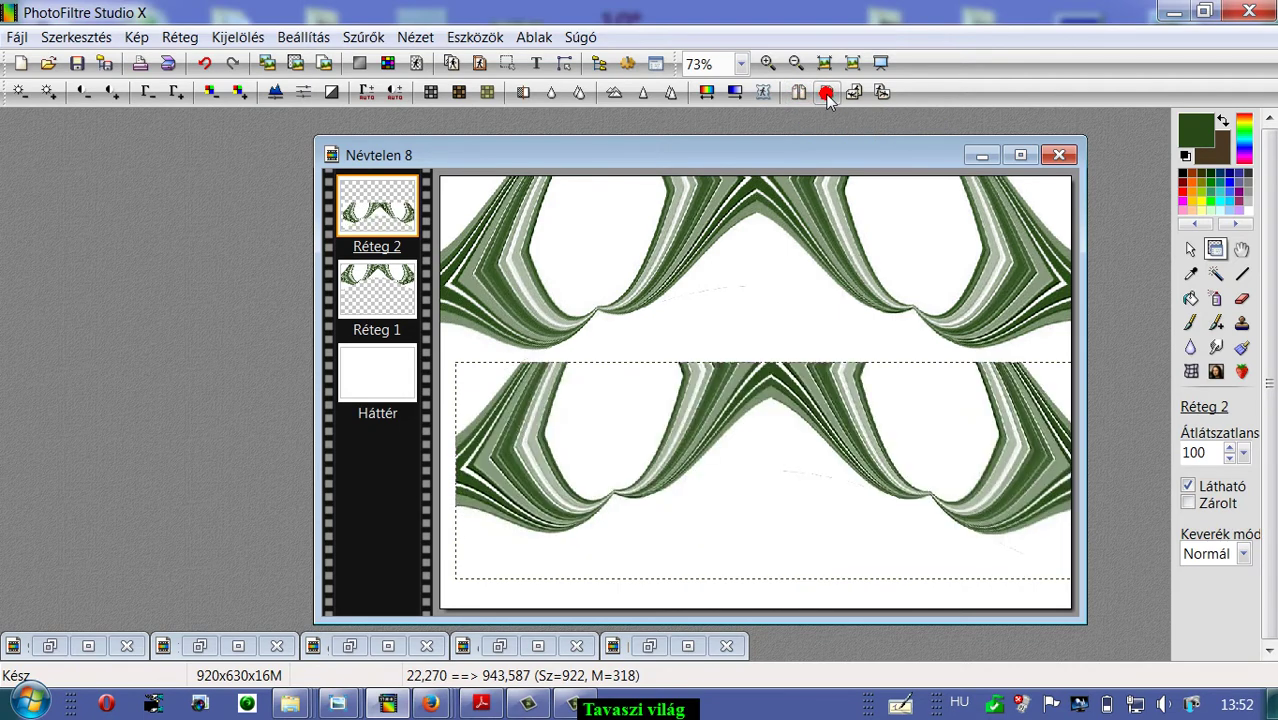
click(826, 92)
click(826, 92)
click(826, 92)
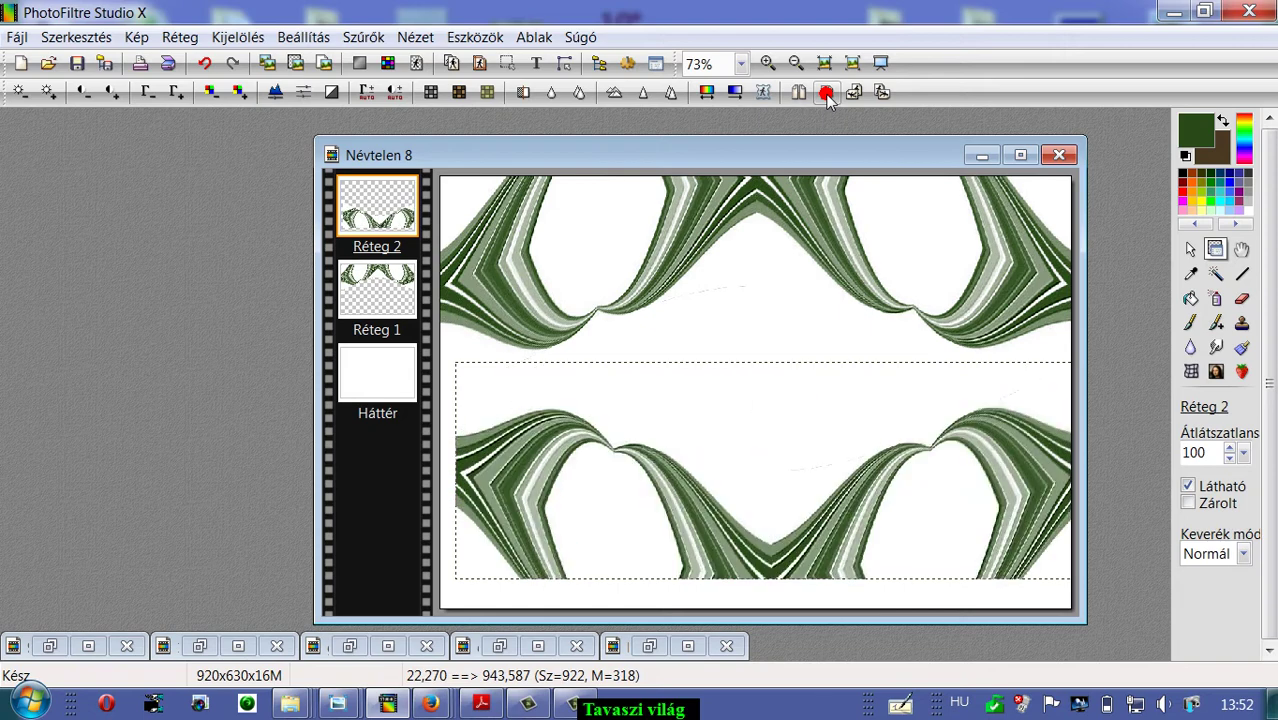
click(826, 92)
click(826, 92)
Align the flipped band with the canvas's lower and side edges and make the Háttér layer active.
drag(806, 565, 788, 589)
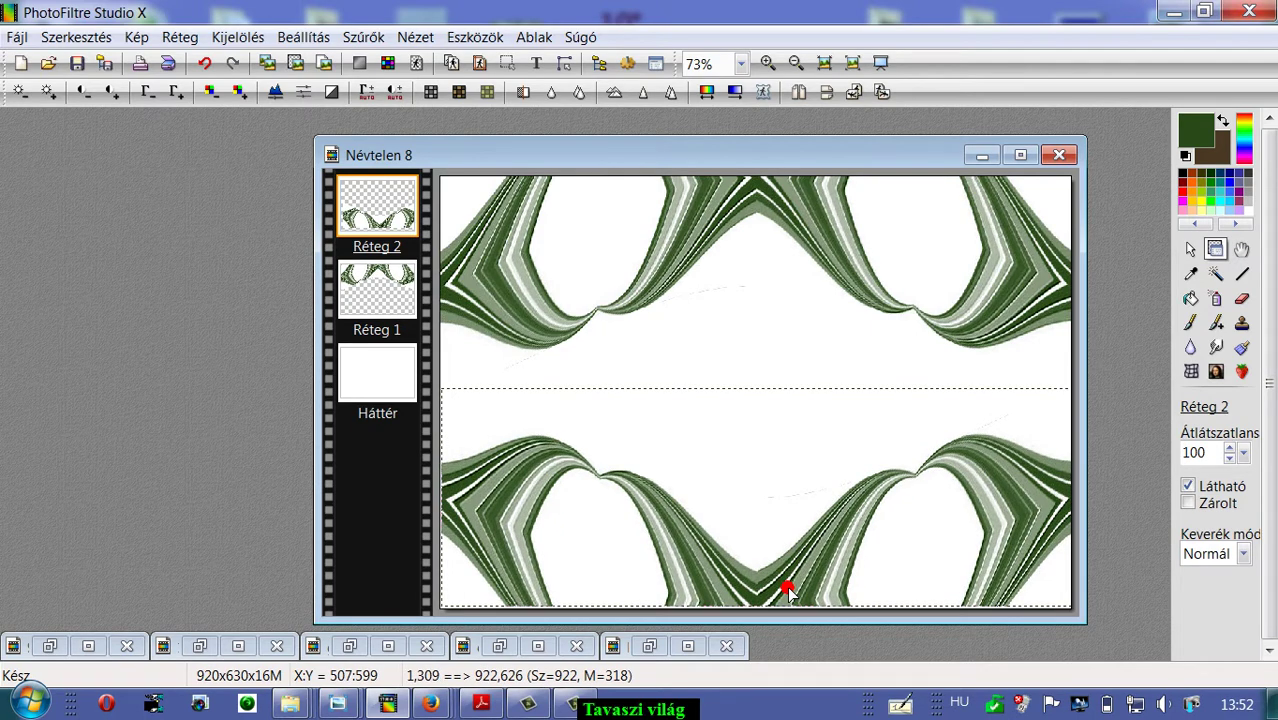
drag(767, 597, 766, 598)
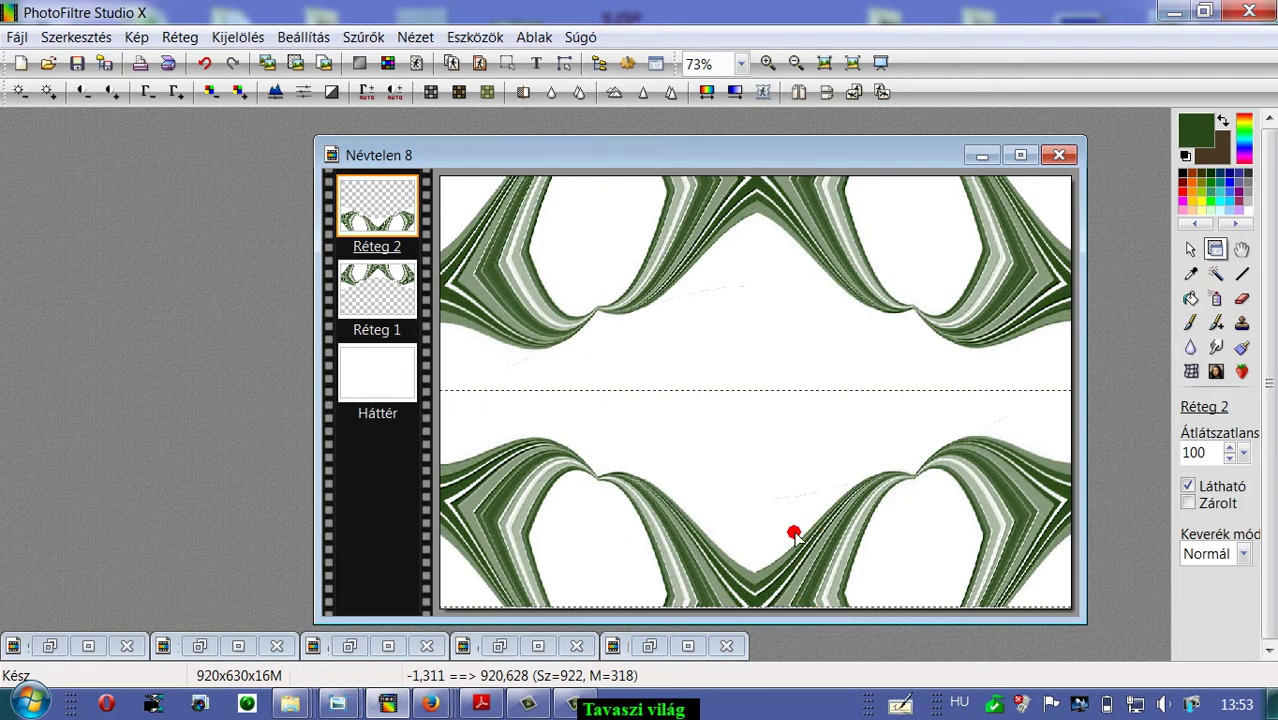
click(375, 372)
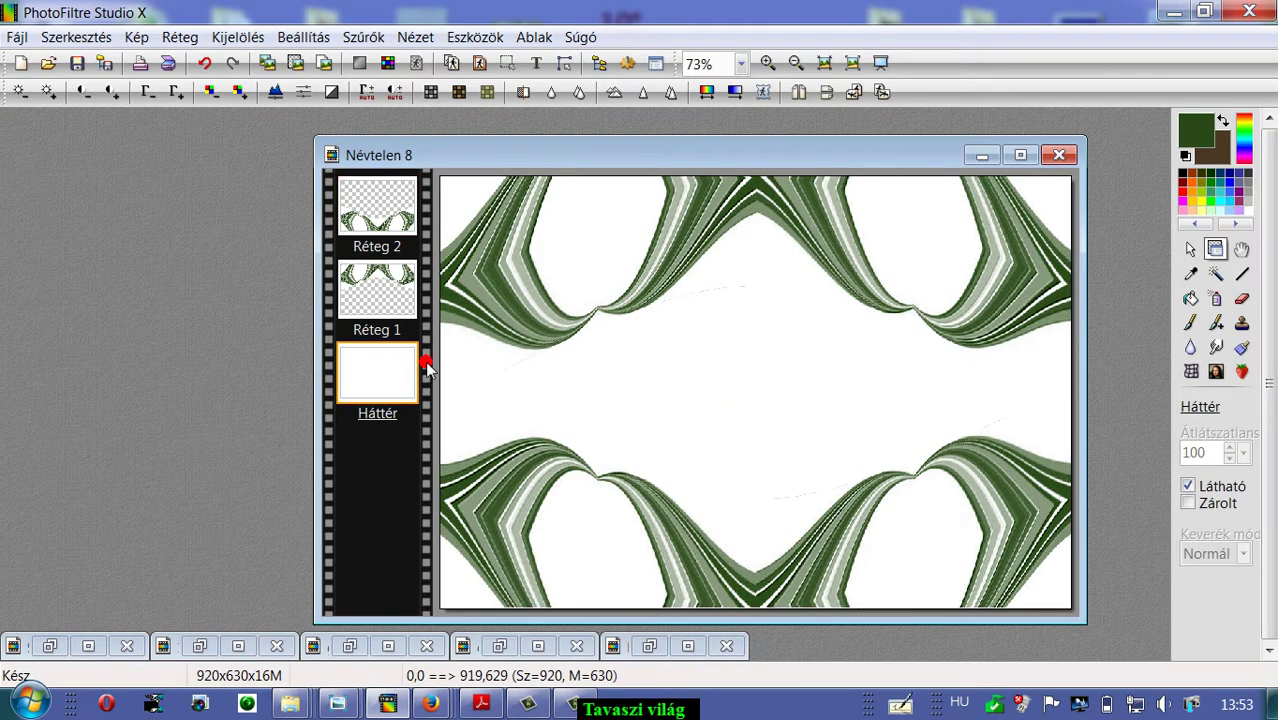
Restore the garden image 119.png from the minimised windows, keeping the portrait 95864d07.png minimised.
click(44, 646)
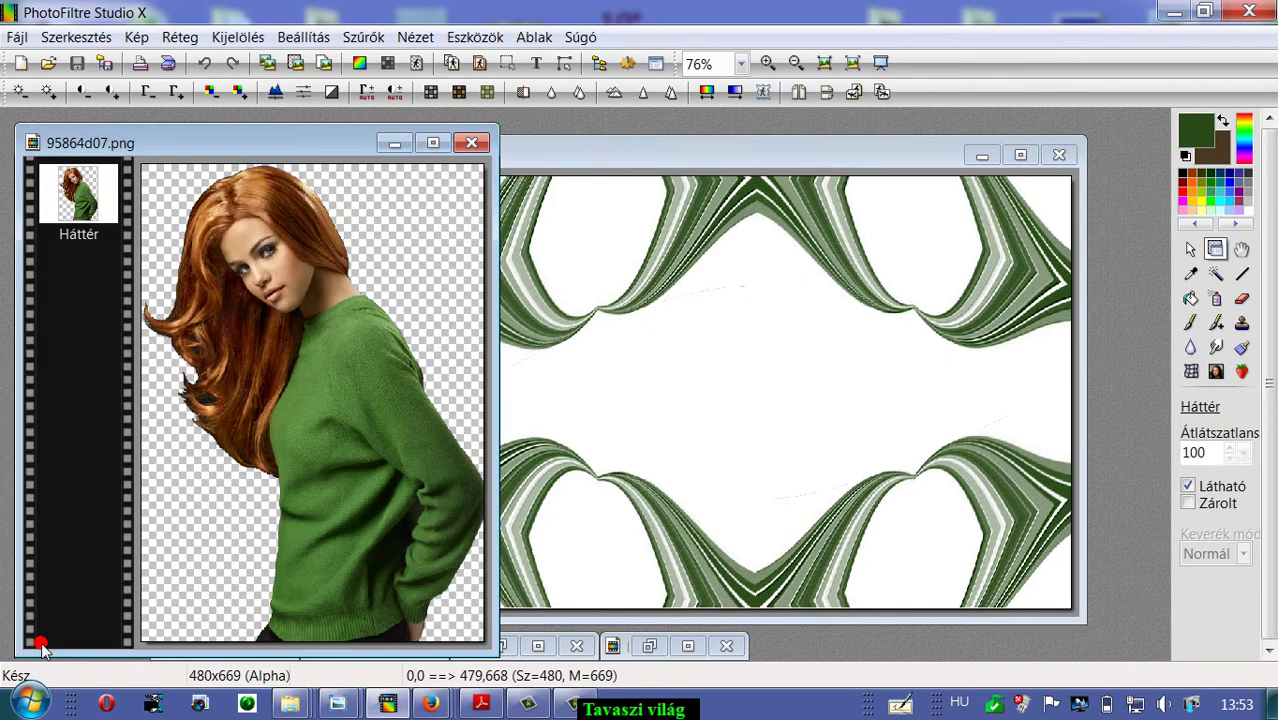
click(394, 143)
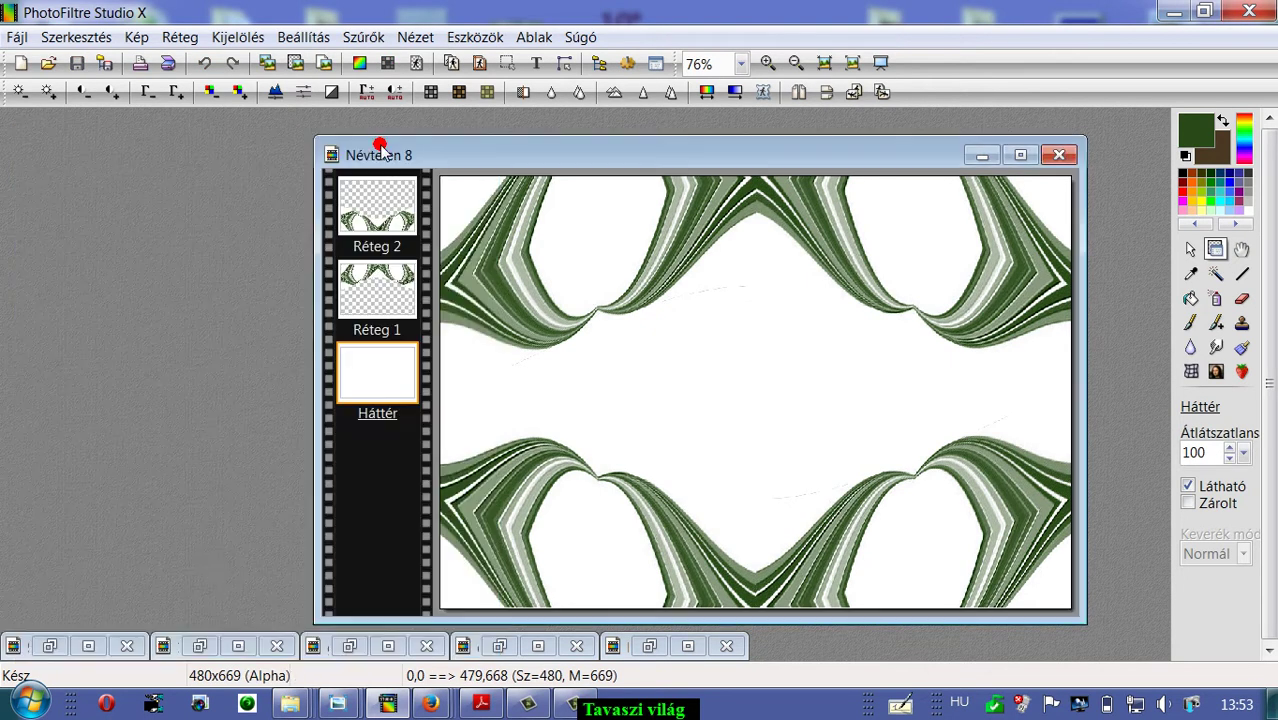
click(199, 646)
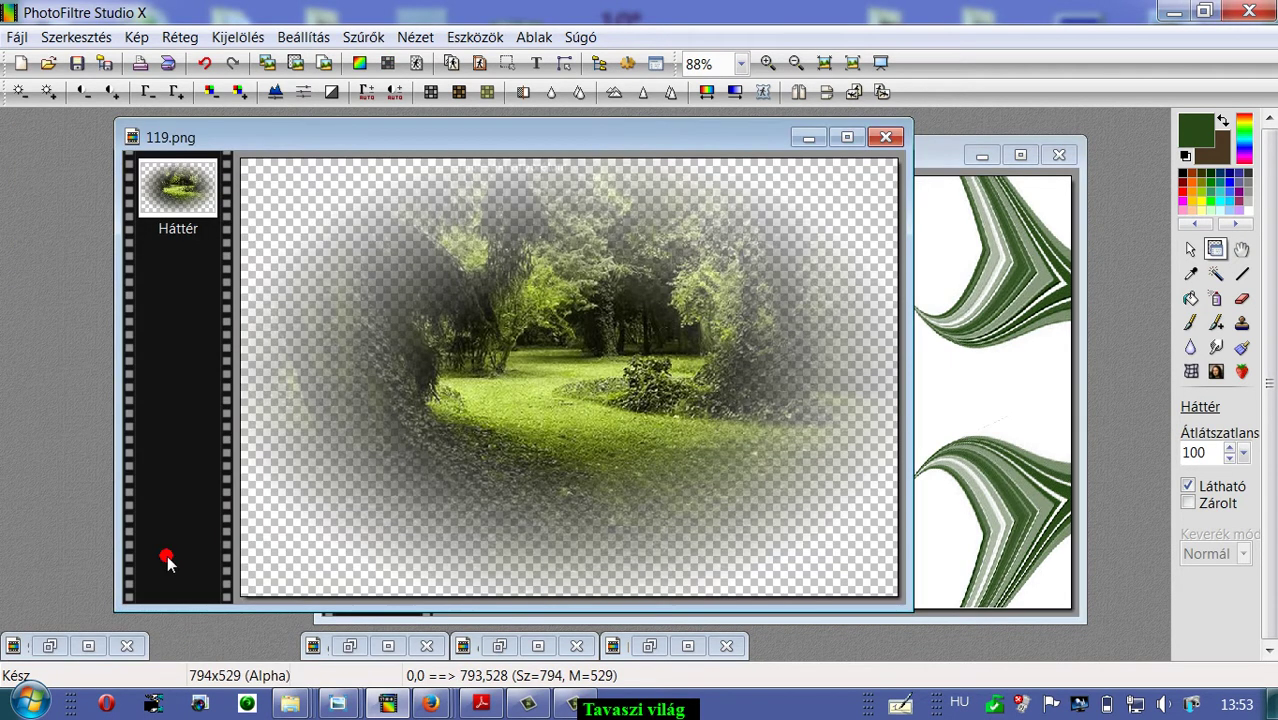
Copy the entire garden image 119.png.
right_click(482, 279)
click(84, 44)
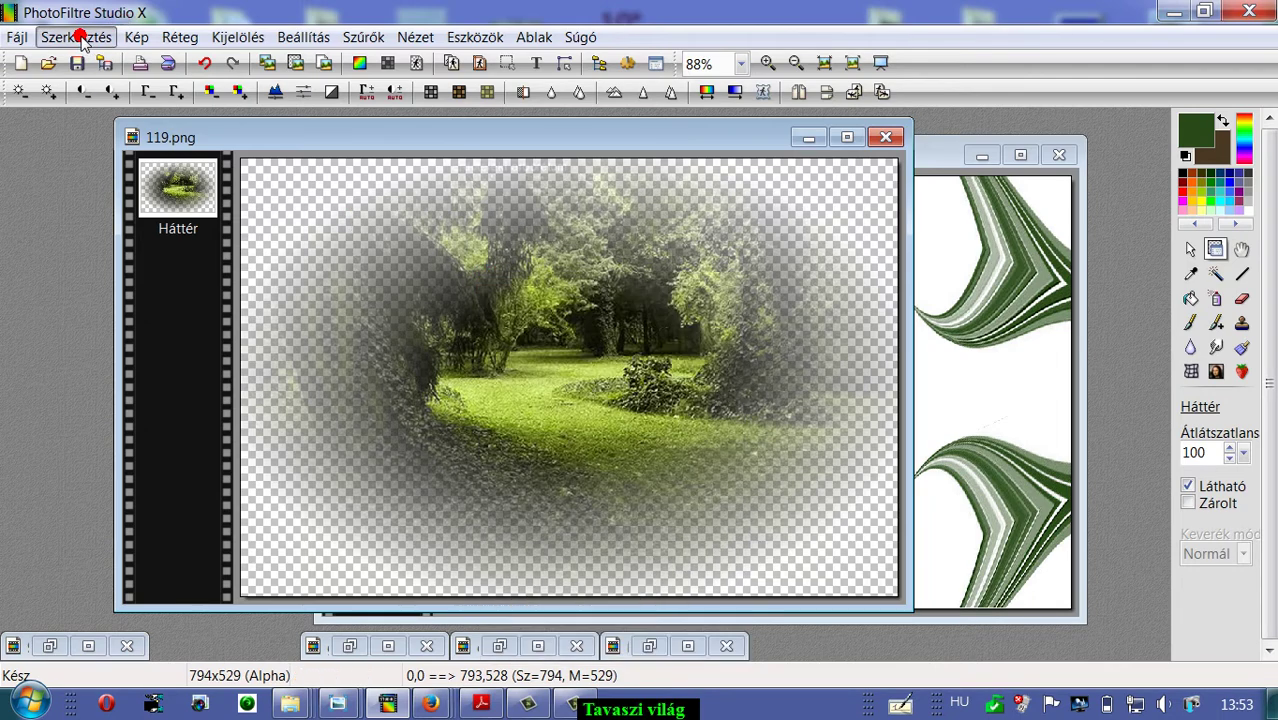
click(80, 40)
click(58, 207)
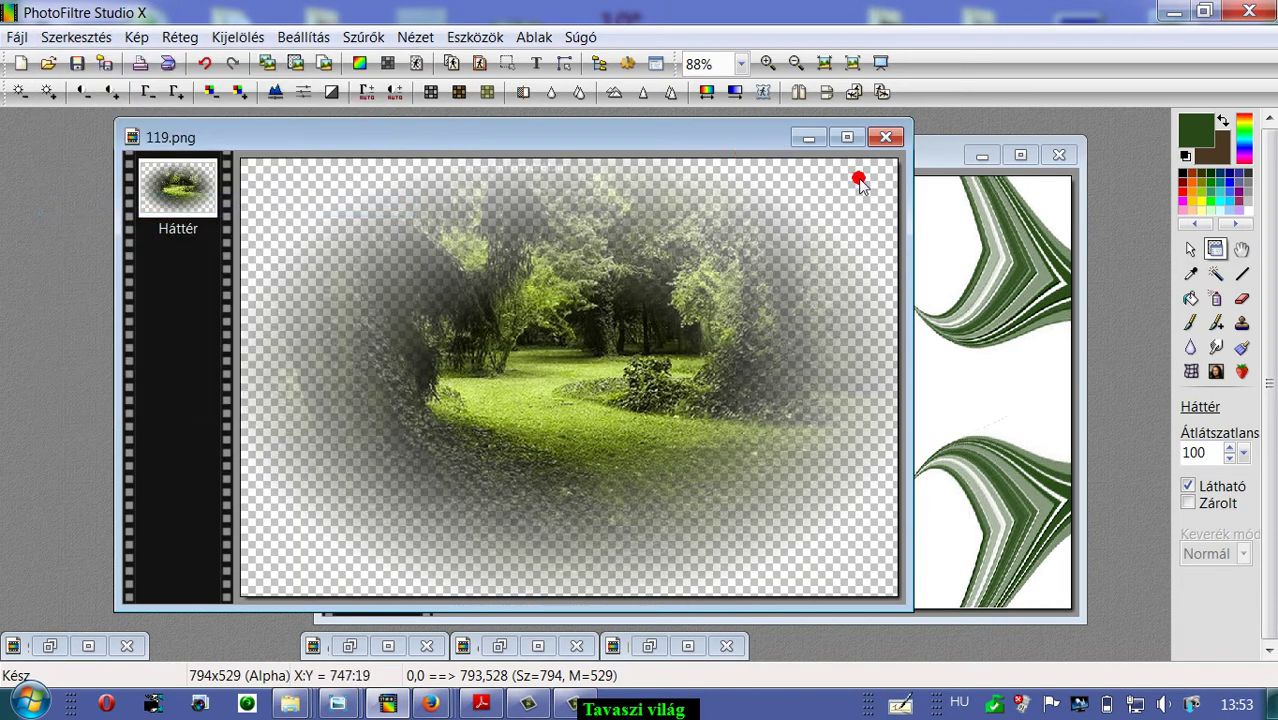
Paste the garden image into Névtelen 8 as a layer directly above Háttér and centre it between the bands.
click(920, 158)
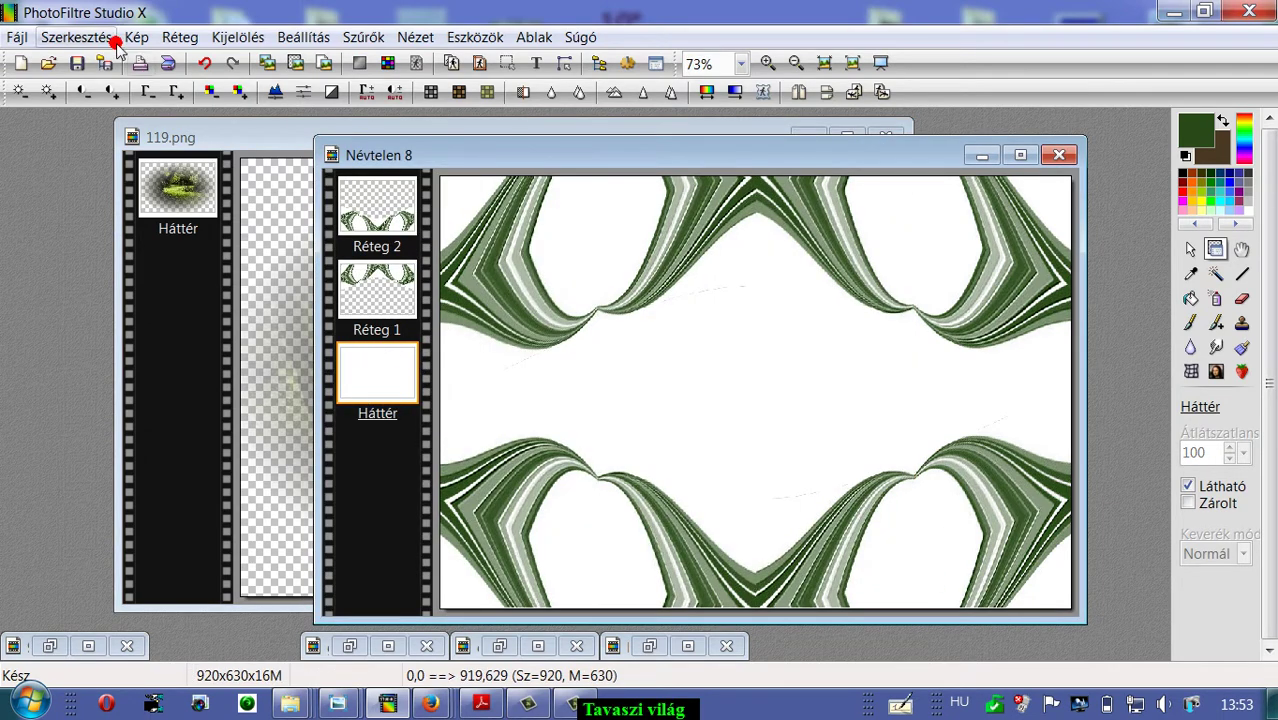
click(76, 37)
click(86, 250)
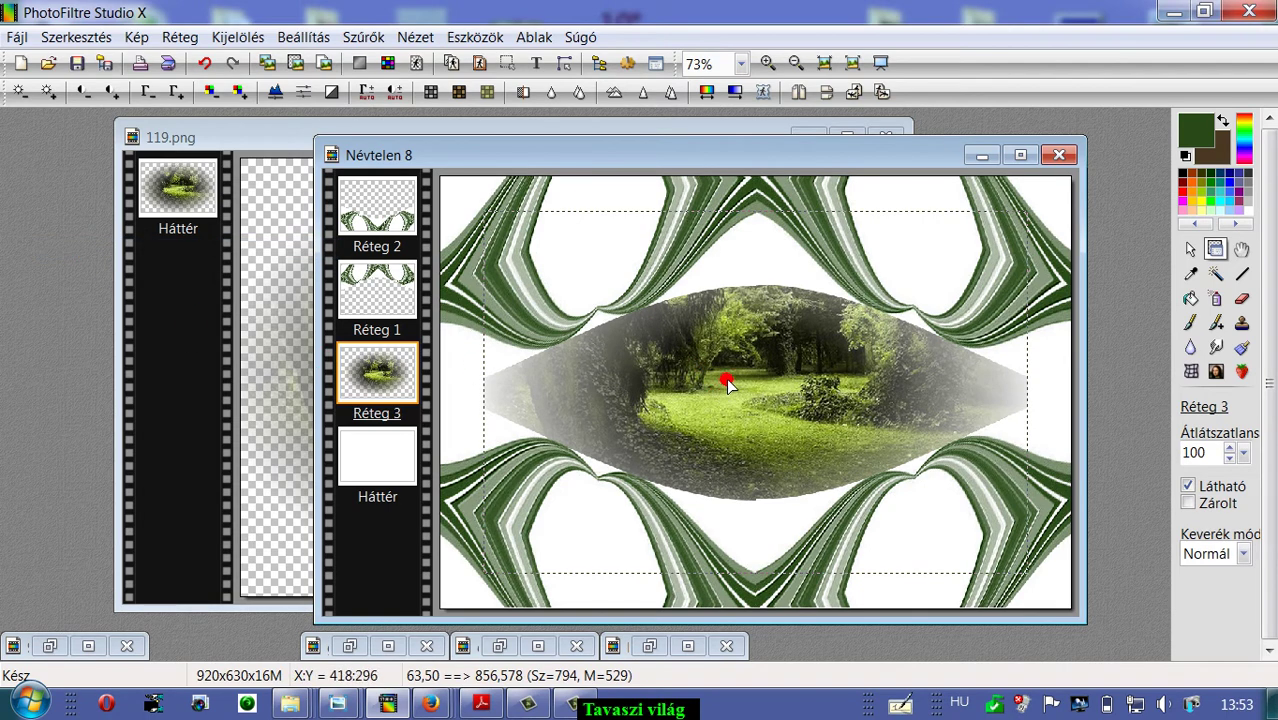
mouse_move(727, 386)
mouse_down()
mouse_move(760, 380)
mouse_move(717, 389)
mouse_up()
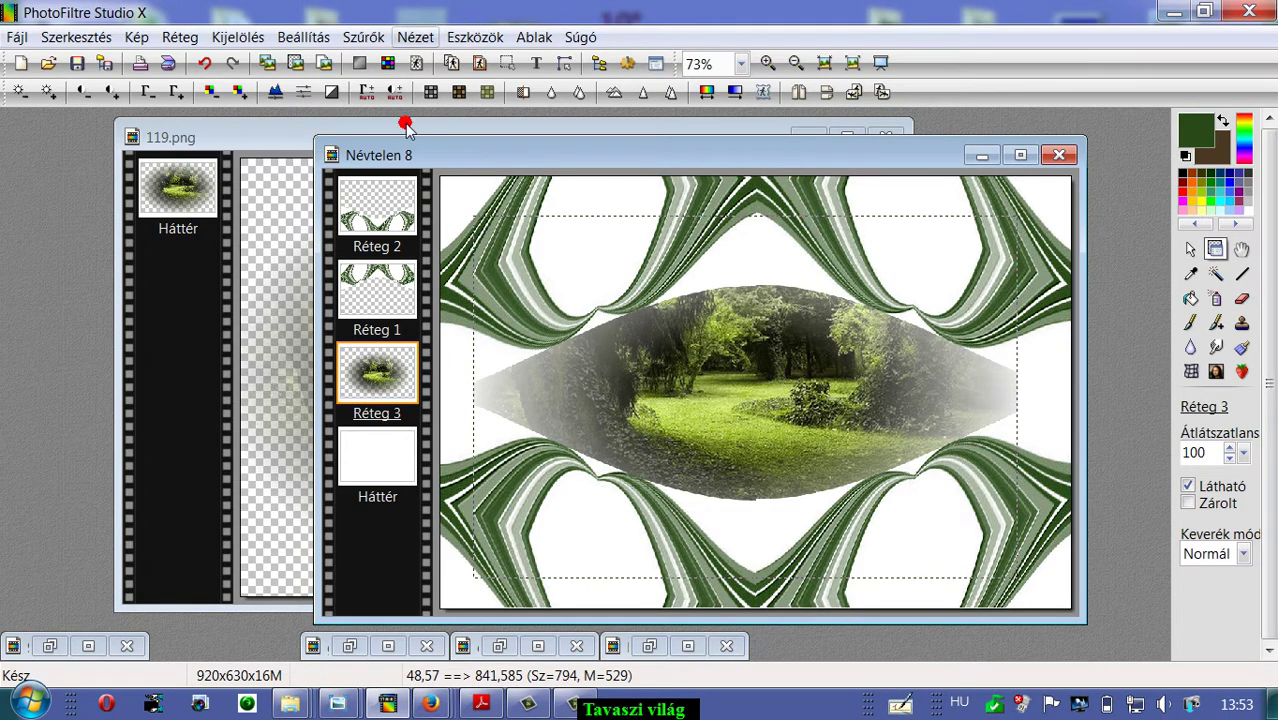
Move the pasted garden layer off the canvas past its upper-right corner.
drag(805, 380, 1240, 10)
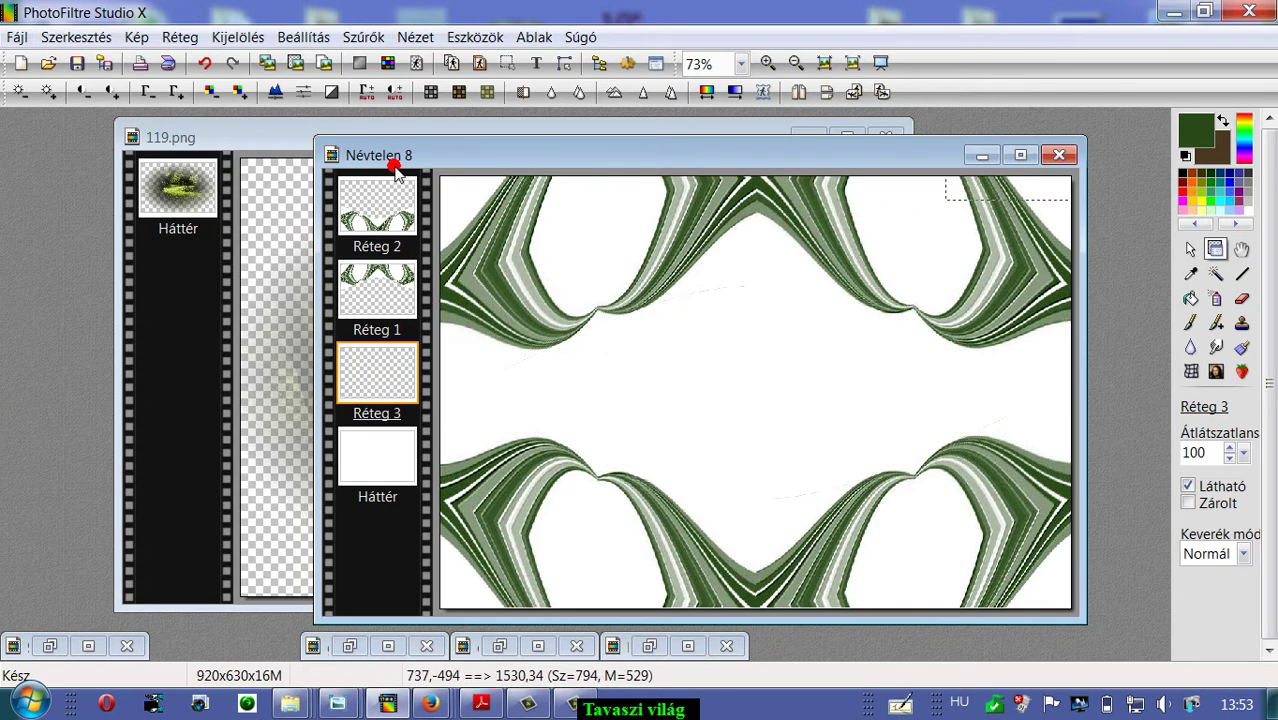
mouse_move(1041, 191)
mouse_down()
mouse_move(1061, 148)
mouse_move(1037, 213)
mouse_up()
drag(825, 248, 820, 214)
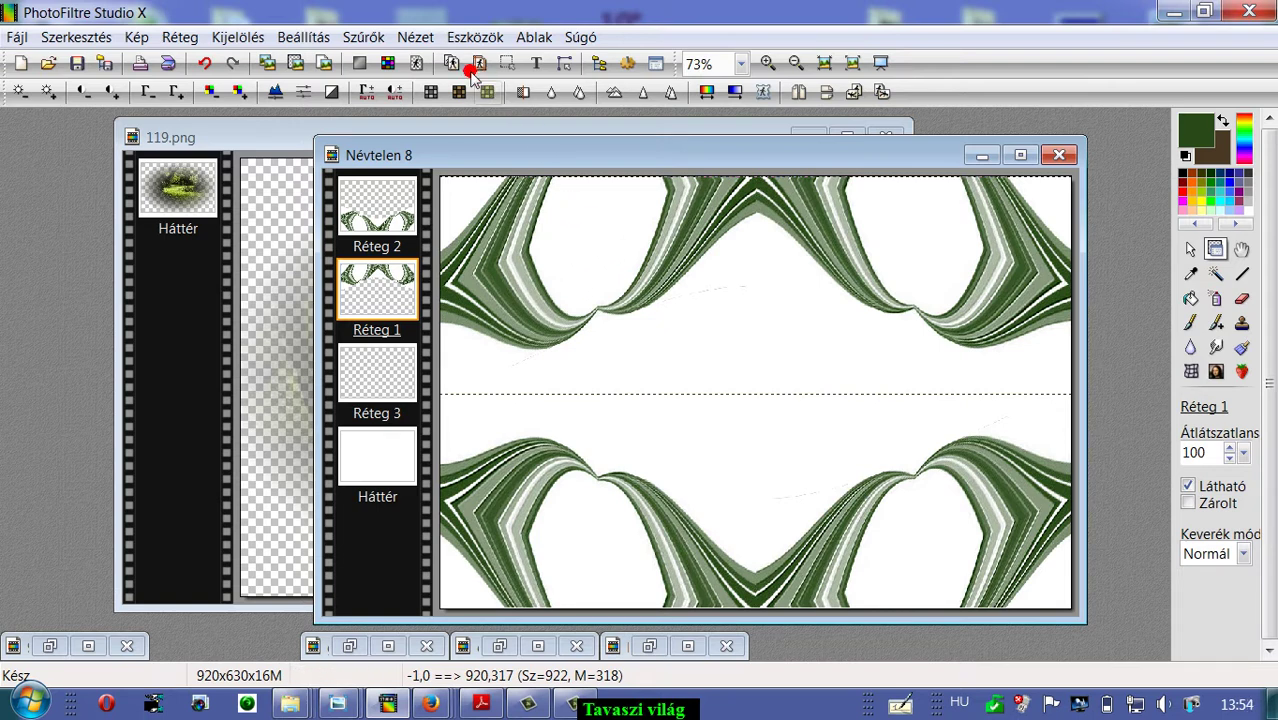
Make the white of the upper band layer Réteg 1 transparent with tolerance 15 and 0% opacity.
click(383, 210)
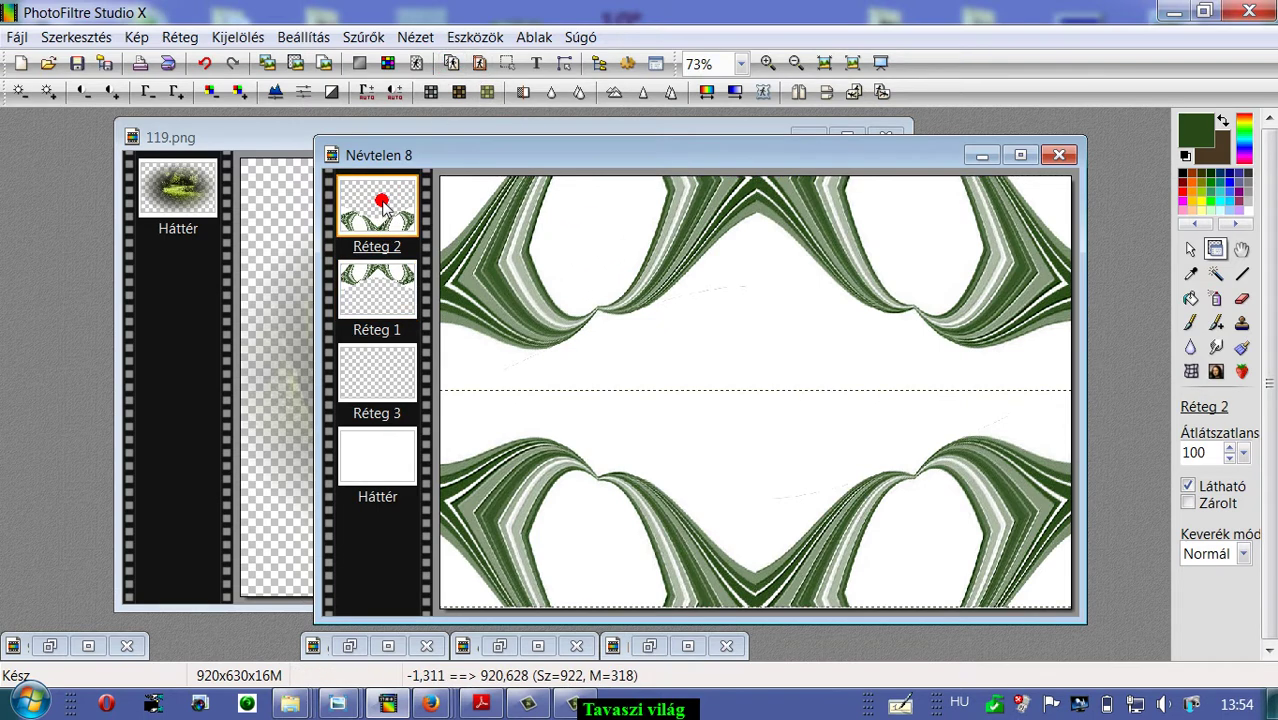
click(595, 221)
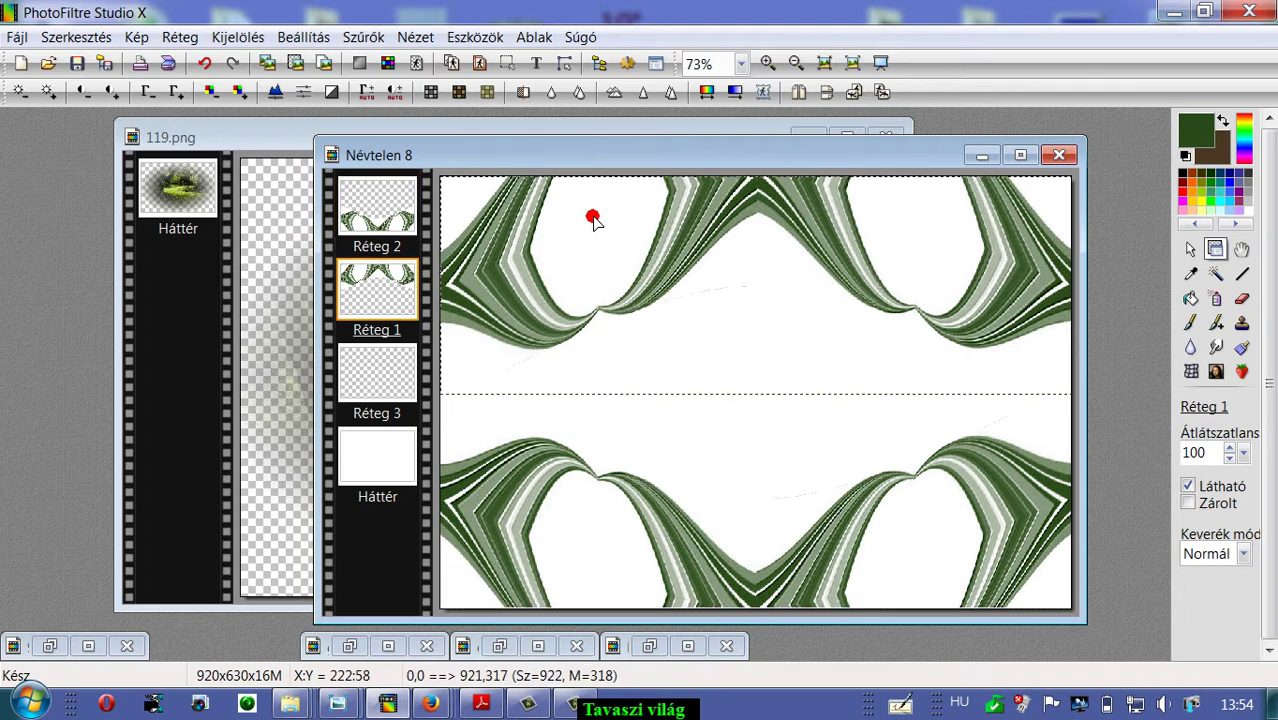
click(418, 63)
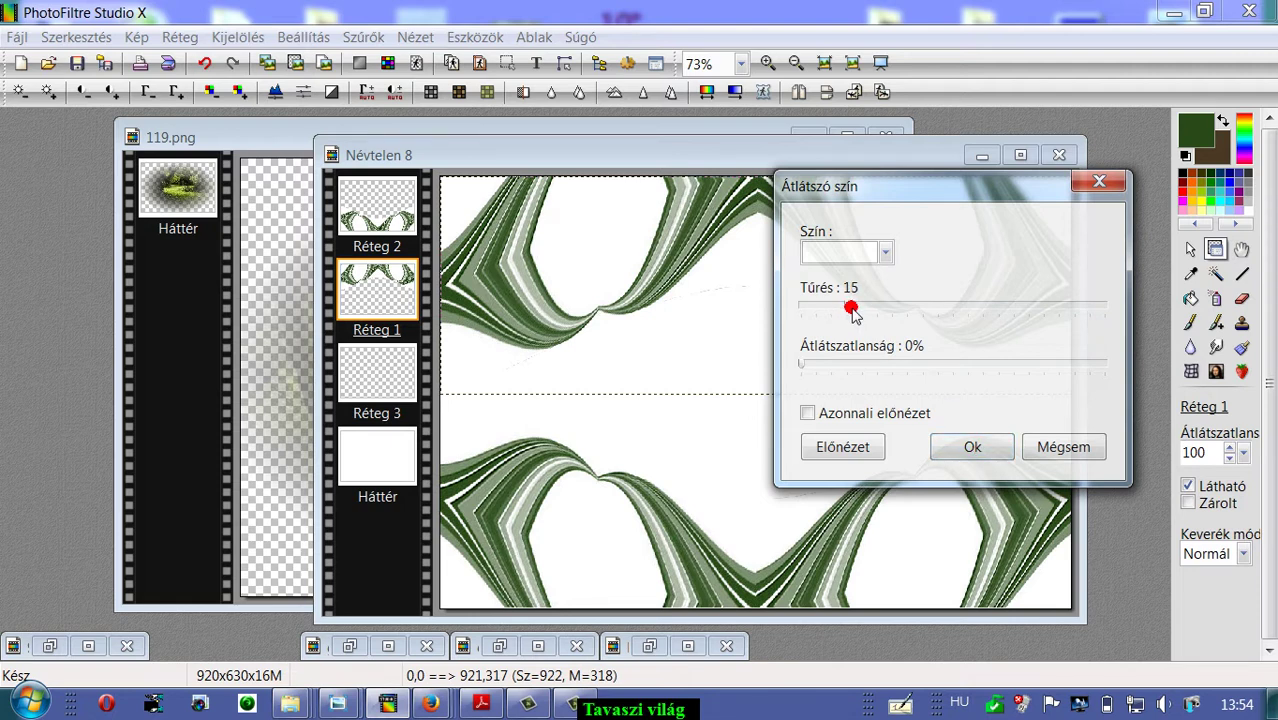
click(590, 237)
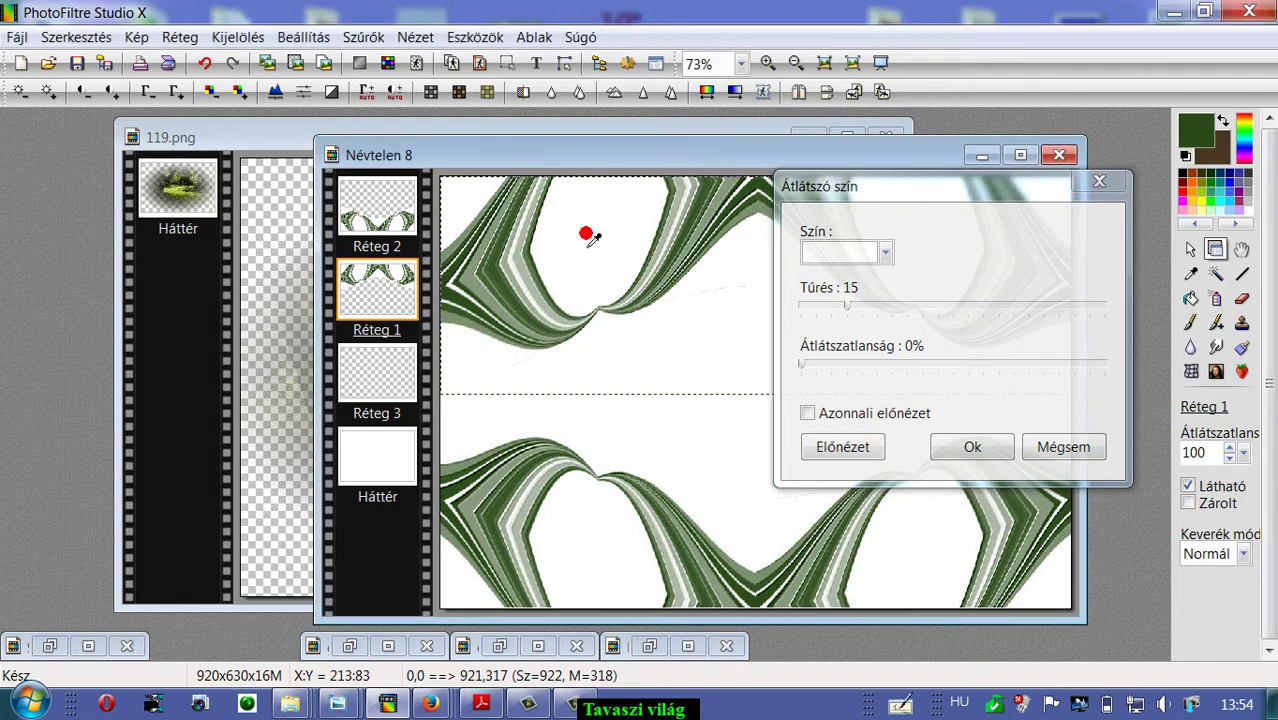
click(970, 450)
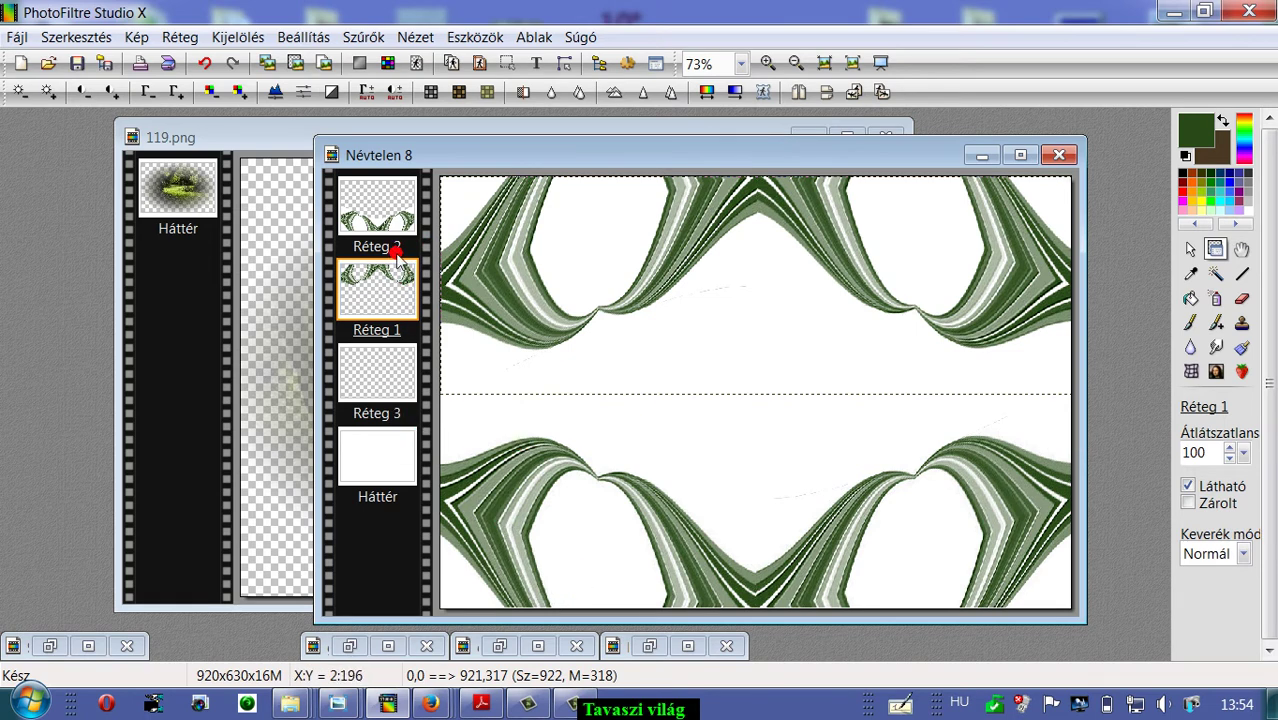
Align the lower band layer Réteg 2 with the canvas's left edge and make its white transparent with tolerance 15 and 0% opacity.
key(Page_Up)
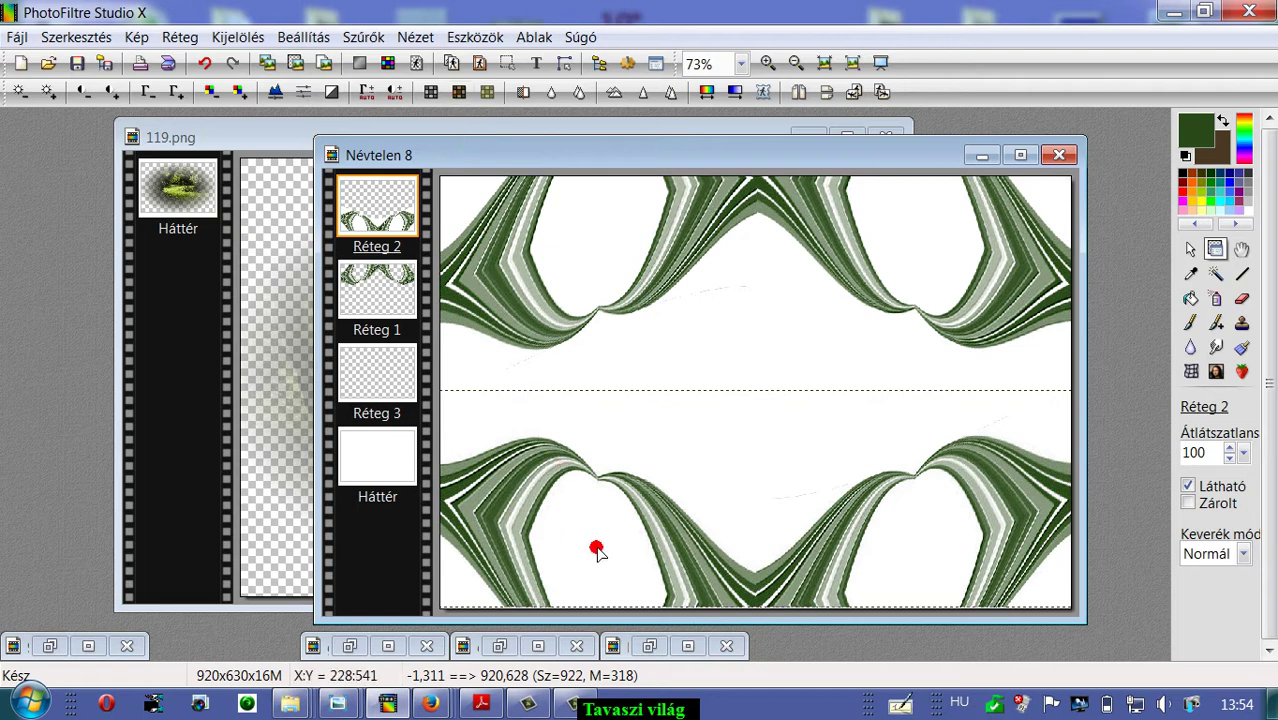
key(Right)
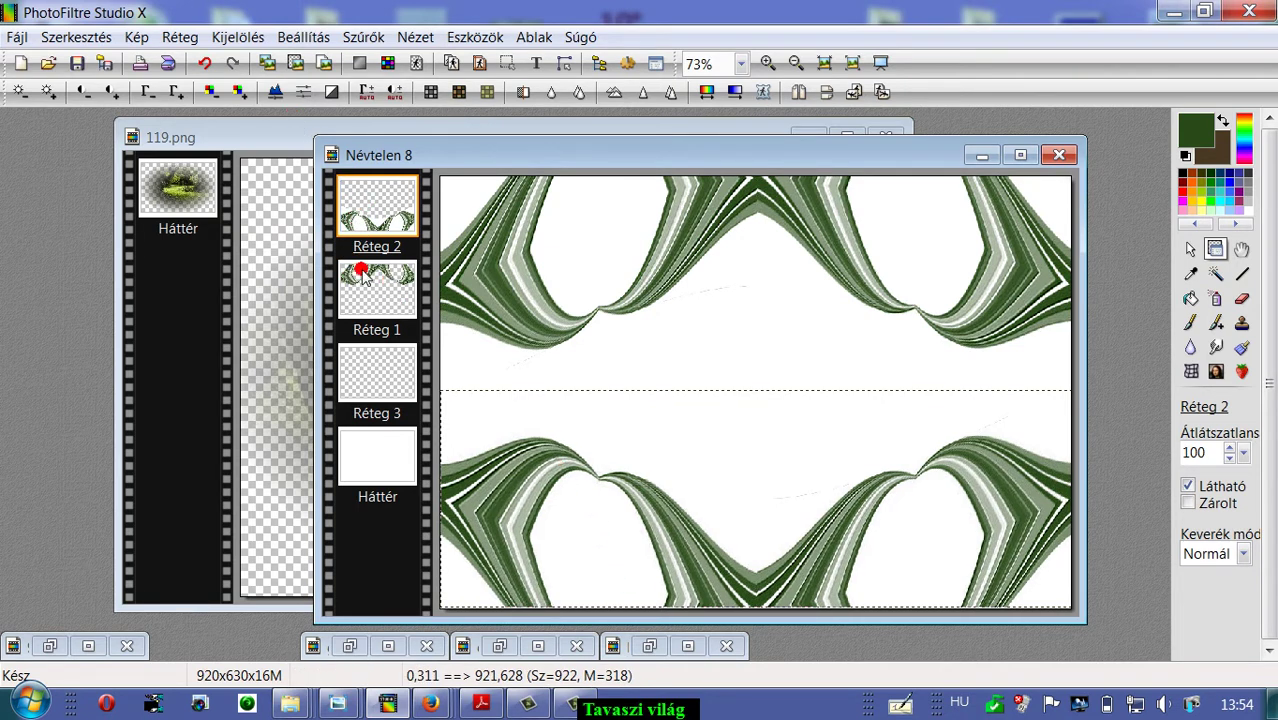
click(413, 63)
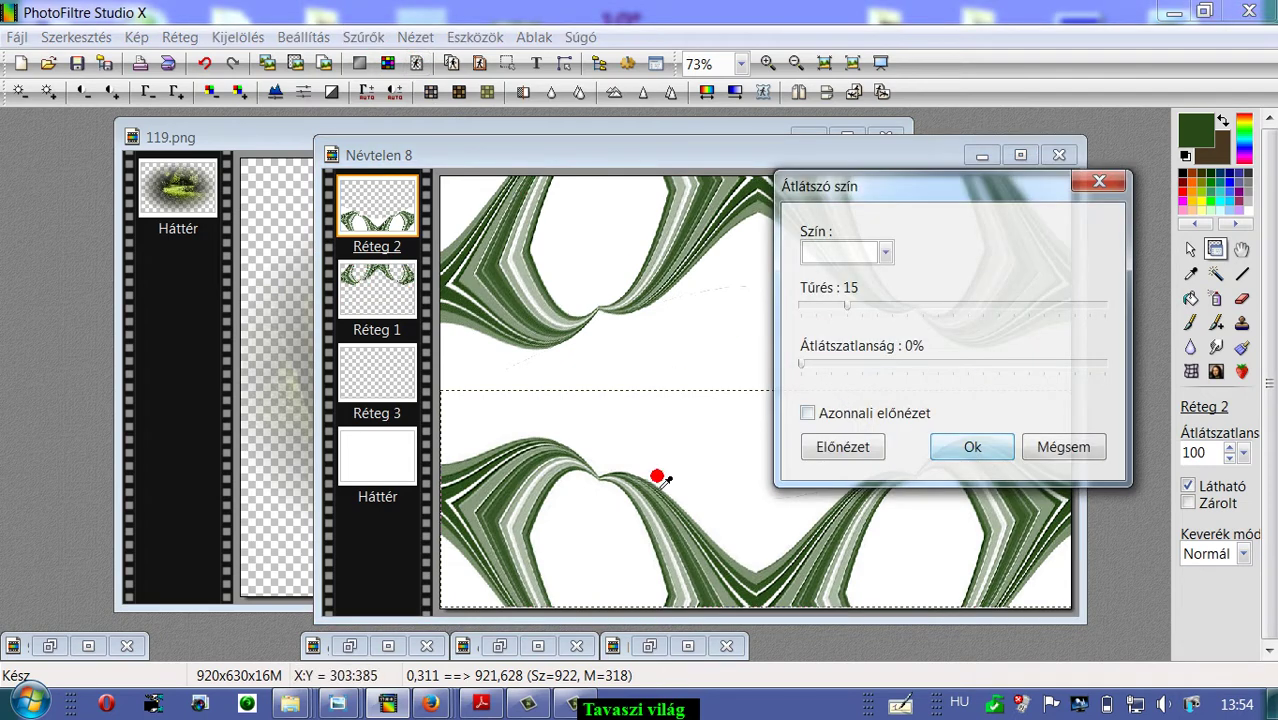
click(595, 240)
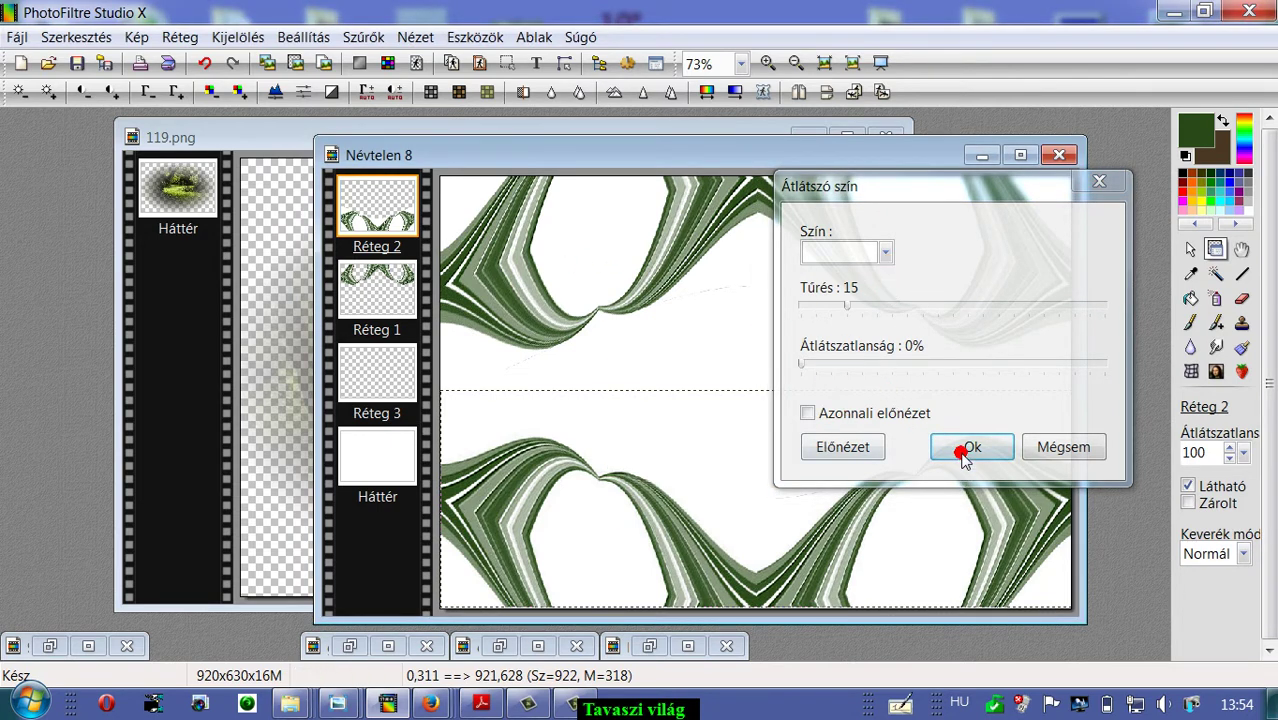
click(855, 233)
click(1081, 490)
click(975, 447)
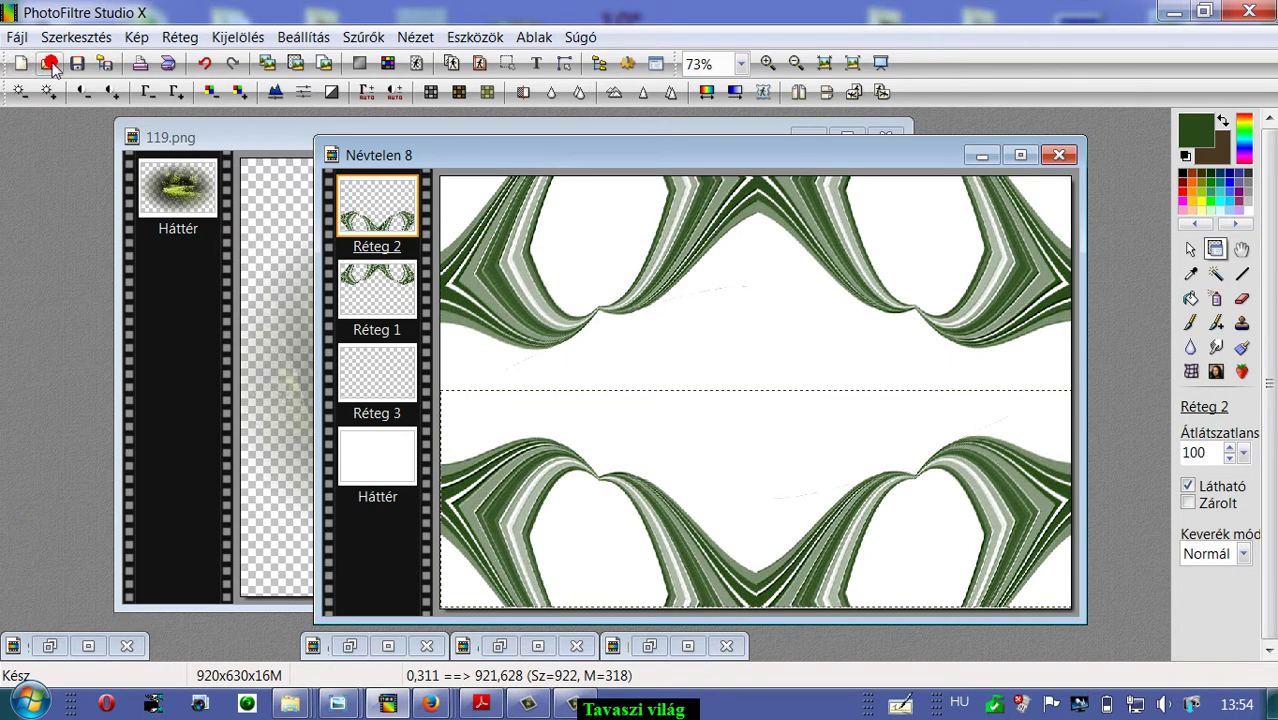
Paste the garden image as a new layer directly above Háttér and centre it behind the bands.
click(74, 37)
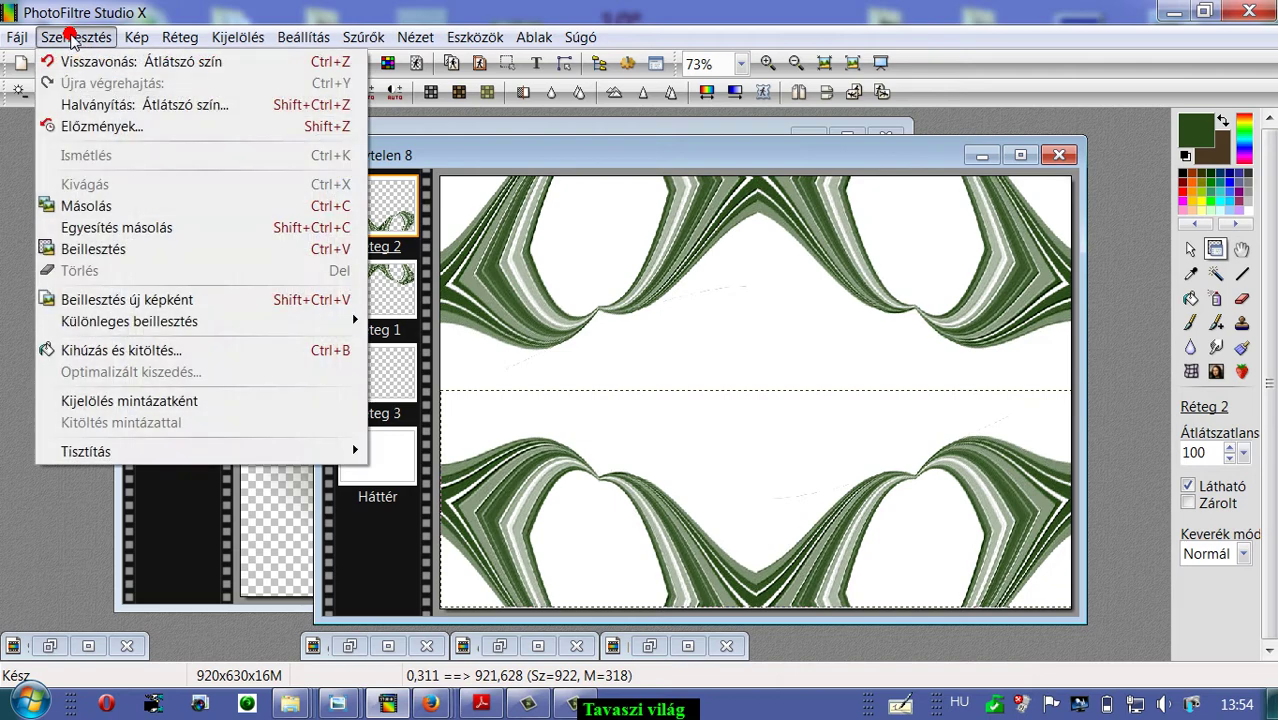
click(399, 465)
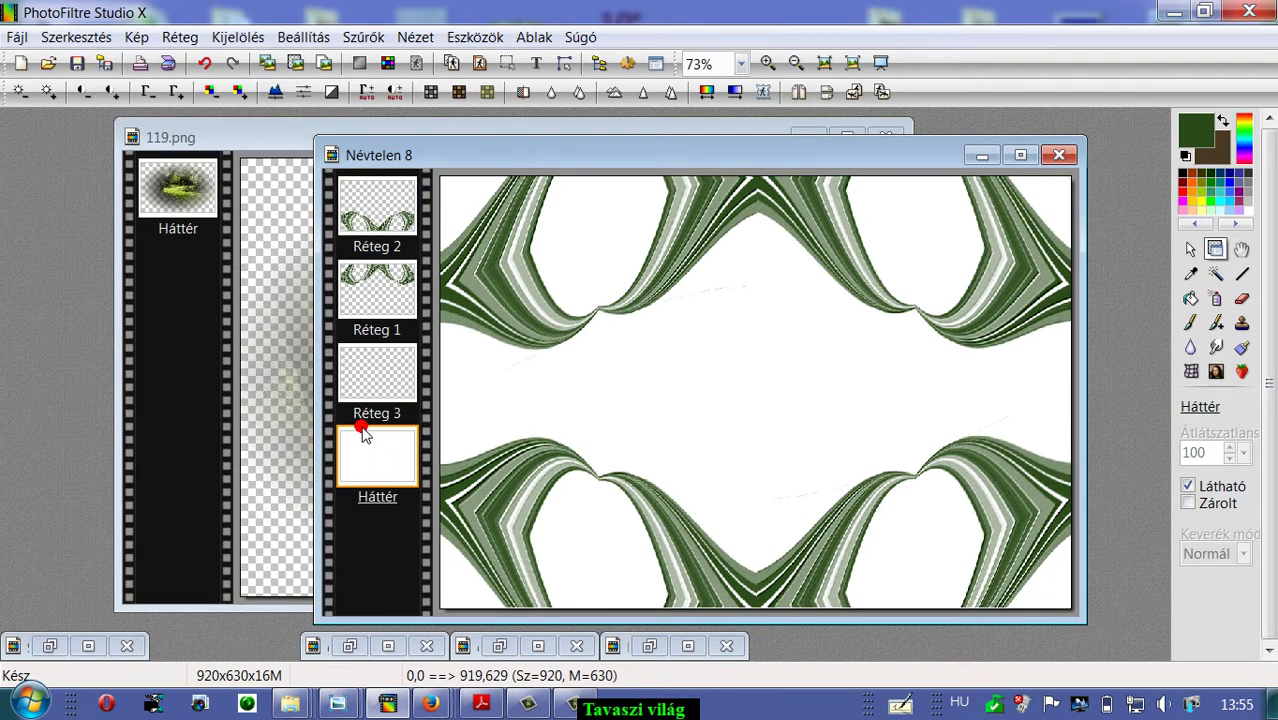
click(62, 37)
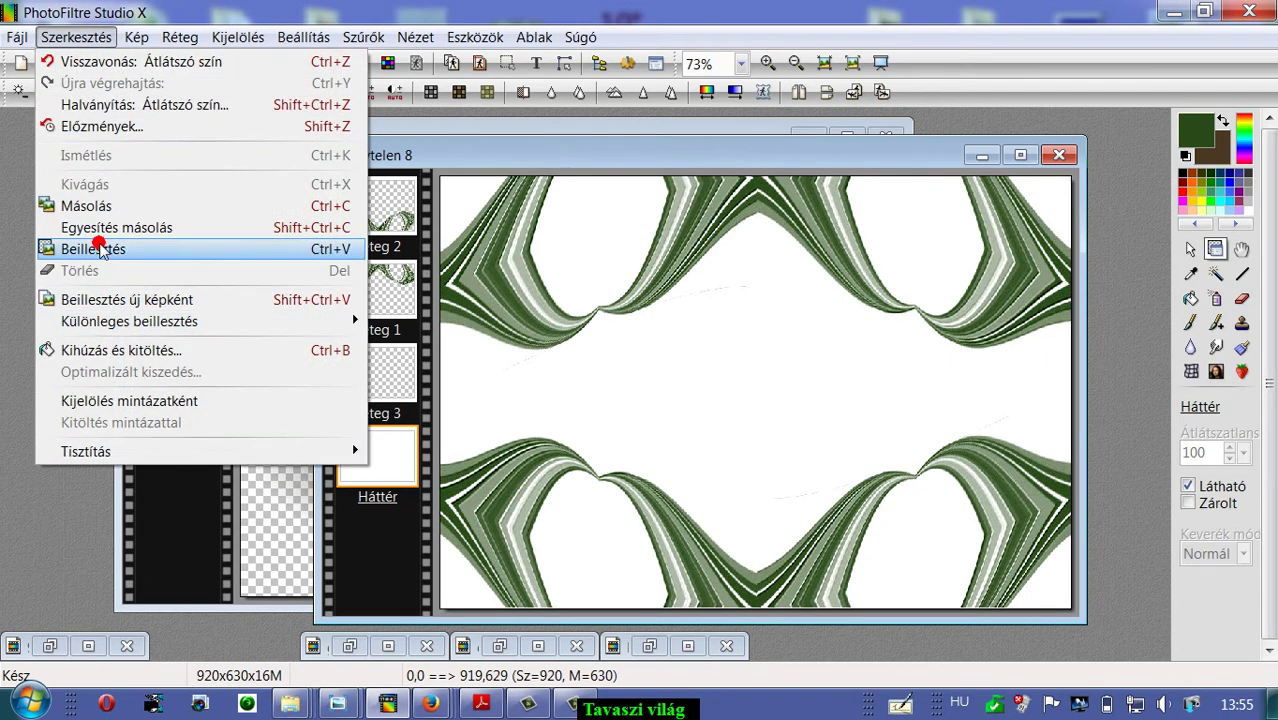
click(97, 248)
drag(724, 387, 707, 392)
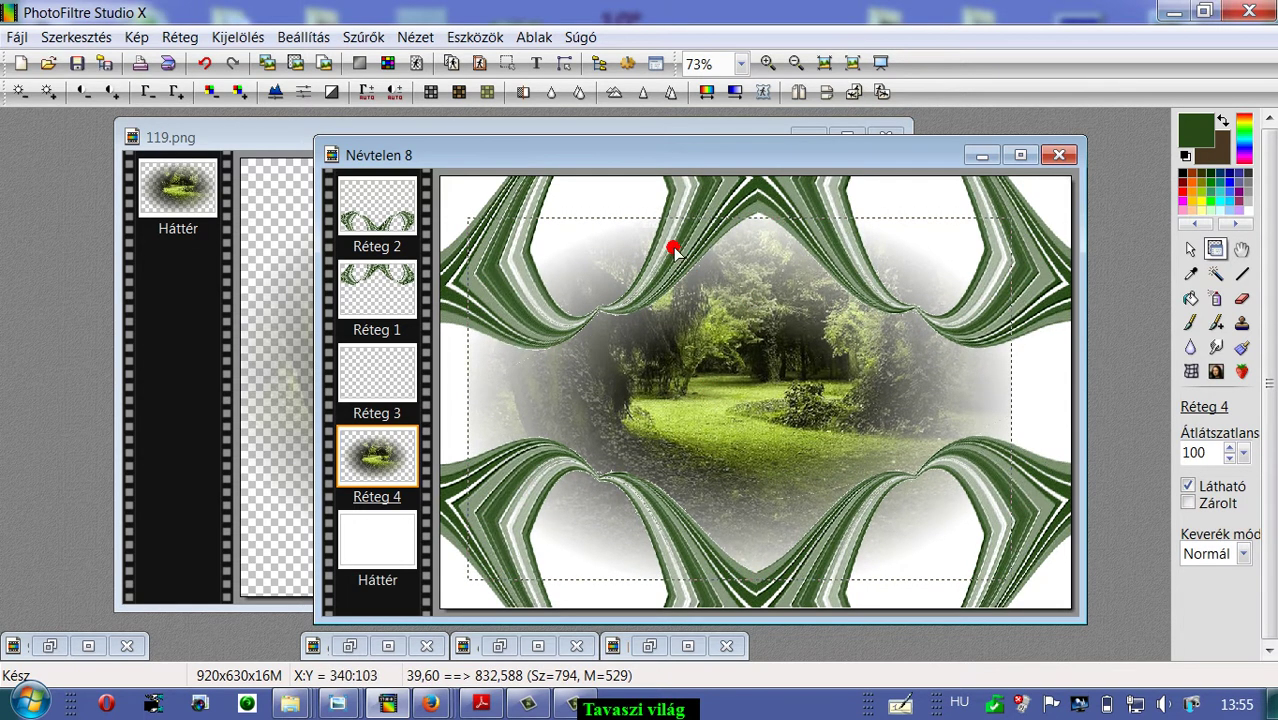
Enlarge the garden layer to 118% with a free transform and recentre it on the canvas.
right_click(710, 378)
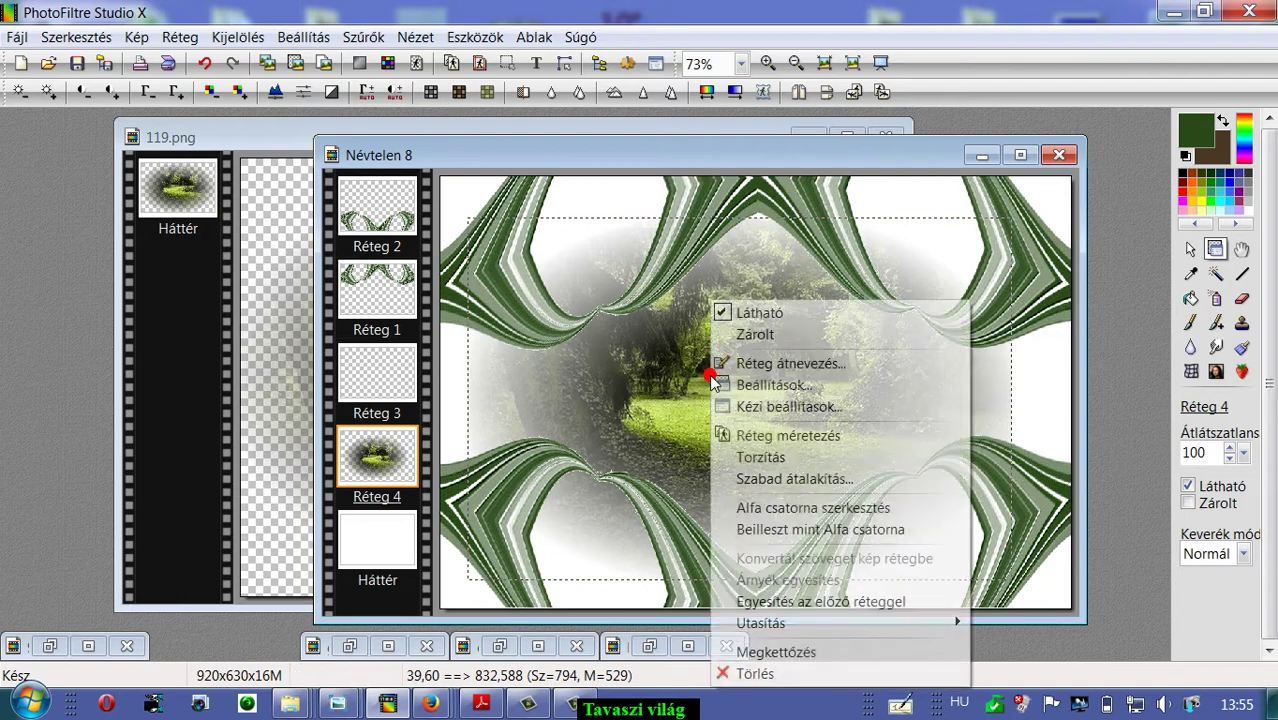
click(768, 479)
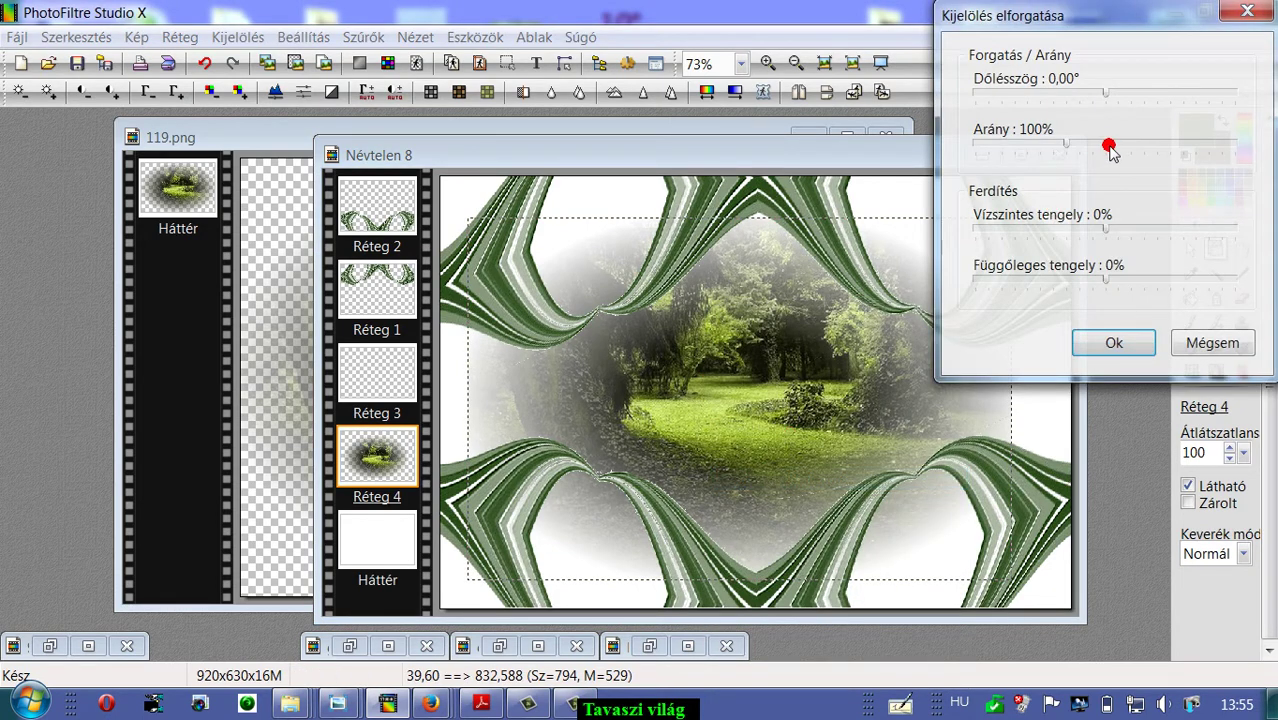
drag(1069, 145, 1093, 142)
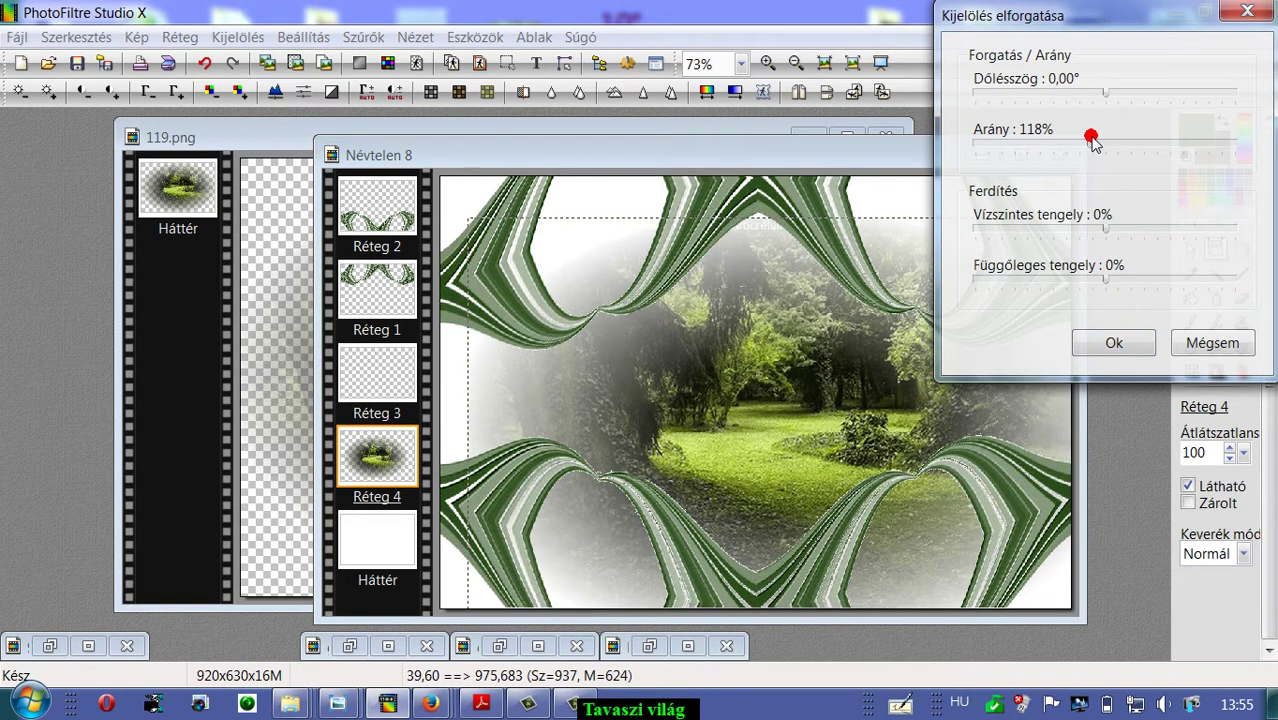
click(1110, 345)
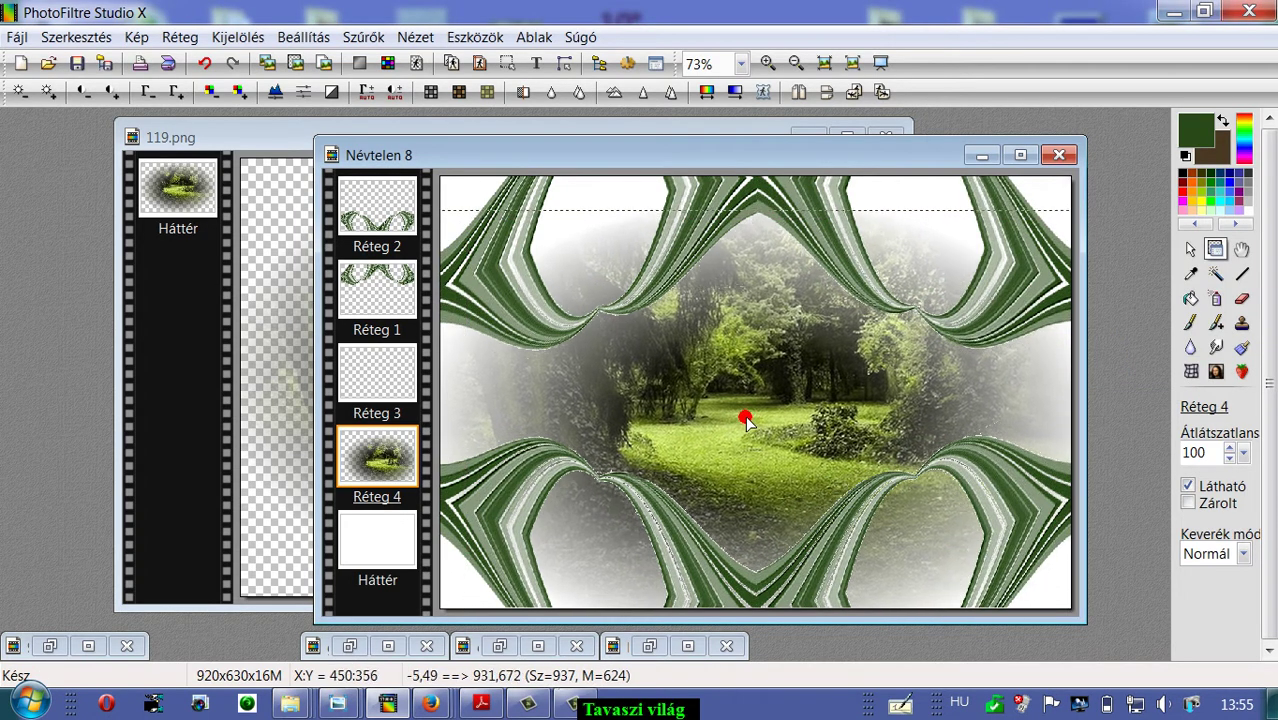
mouse_move(745, 420)
mouse_down()
mouse_move(712, 405)
mouse_move(729, 405)
mouse_up()
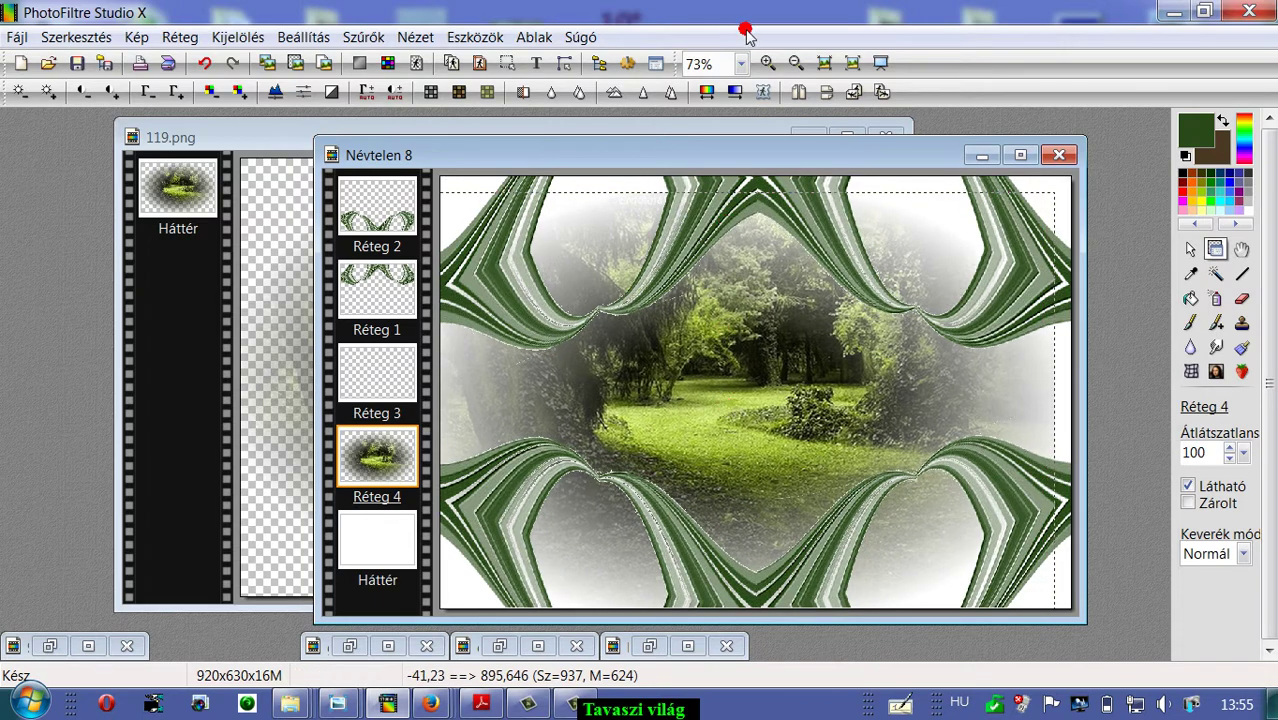
Apply a hue variation of 79° to the garden layer using Módszer 2 / Színárnyalat.
click(707, 93)
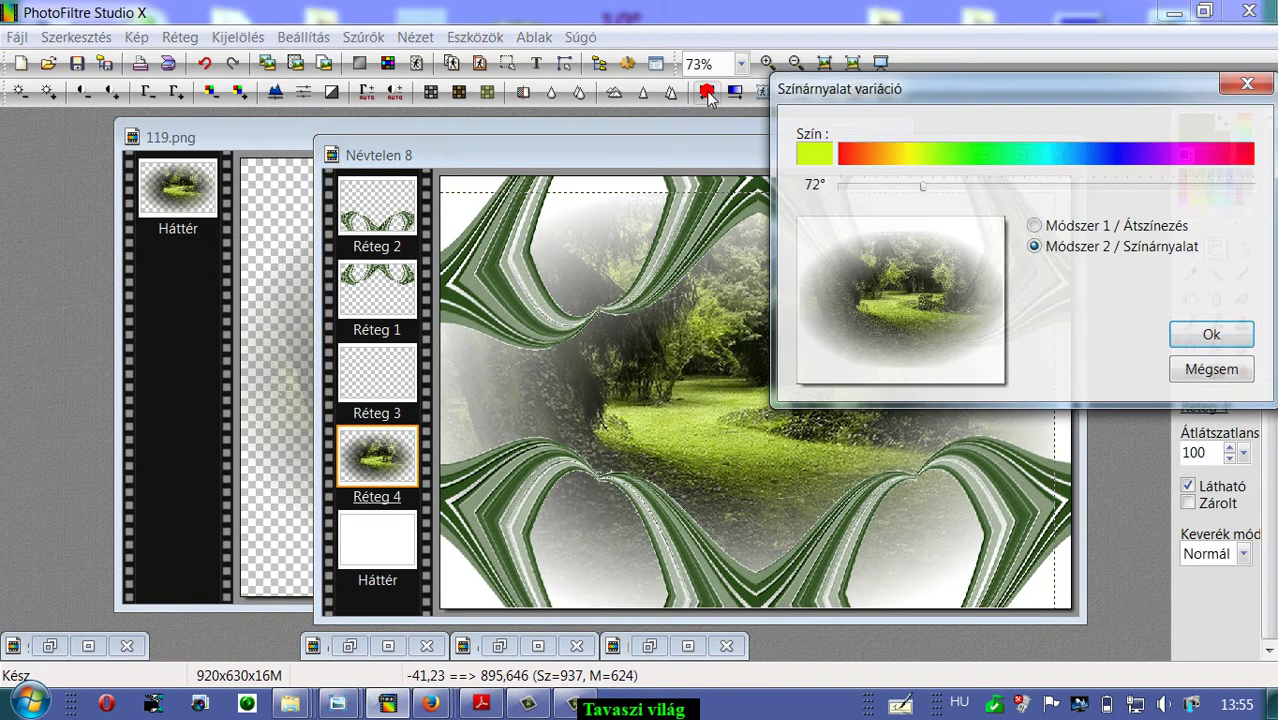
click(920, 245)
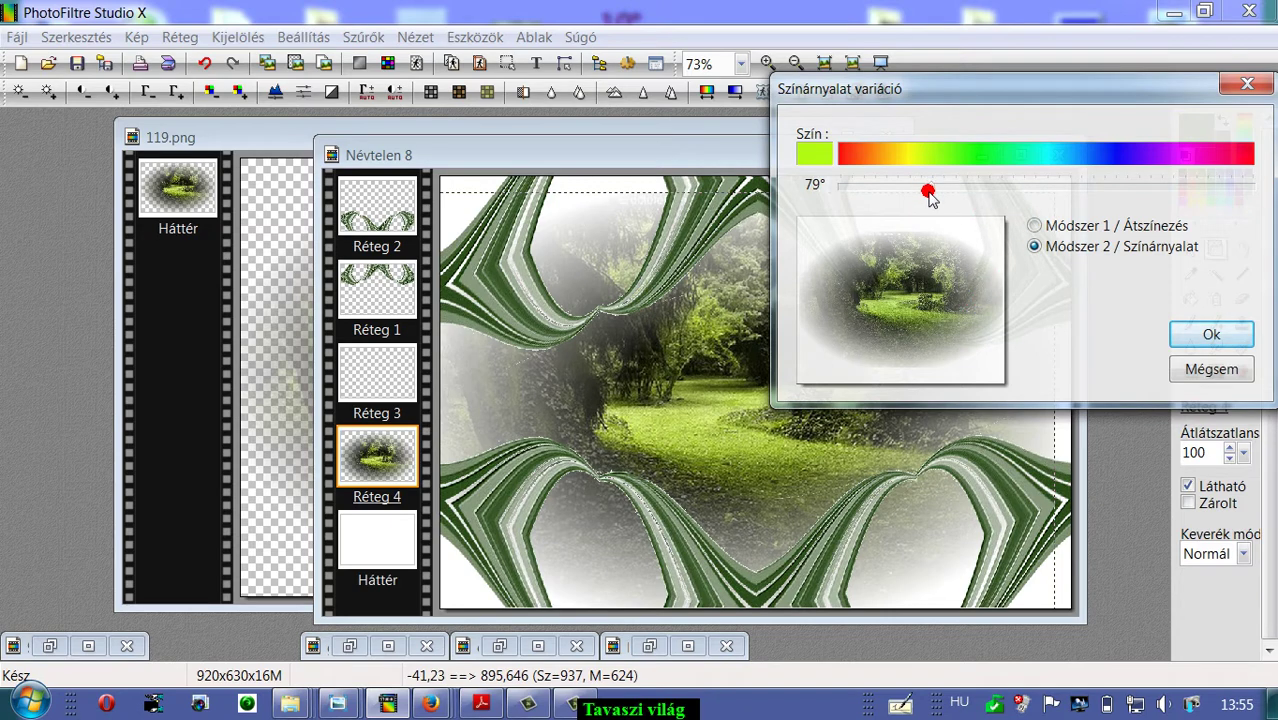
click(1208, 334)
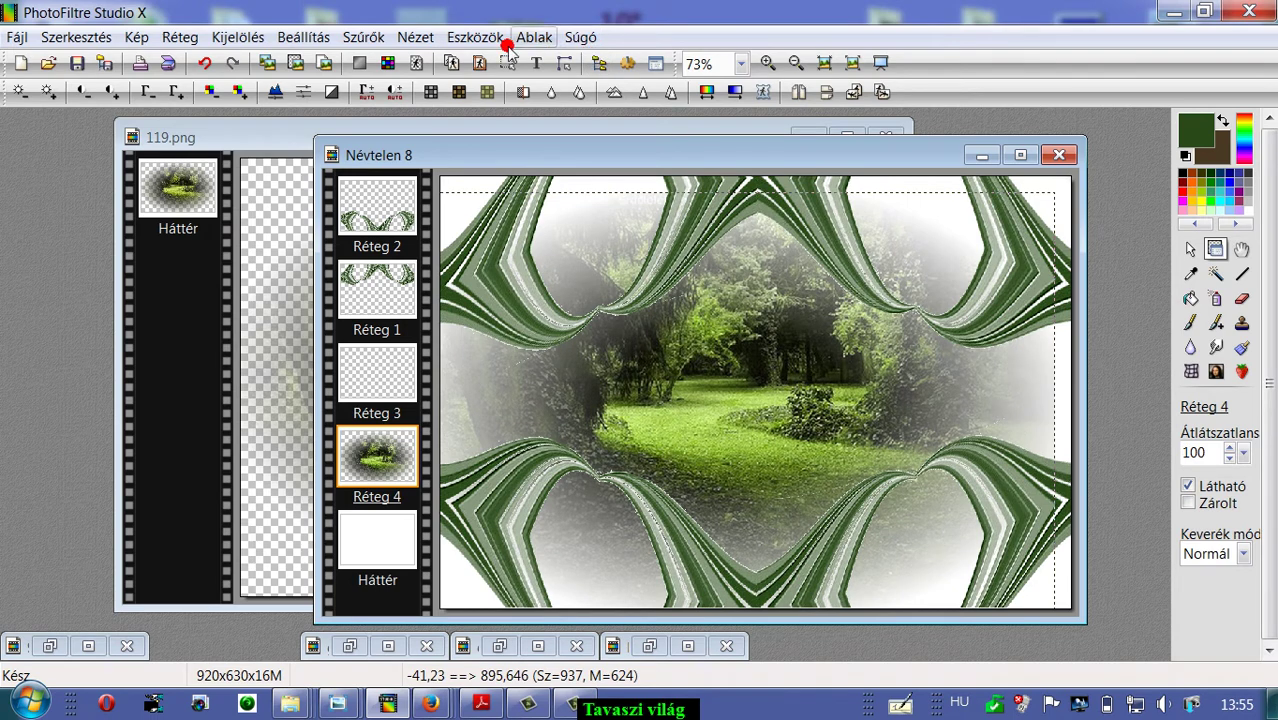
Undo the hue variation and the resizing in 119.png, and redo only the resizing to 794 × 529.
click(279, 143)
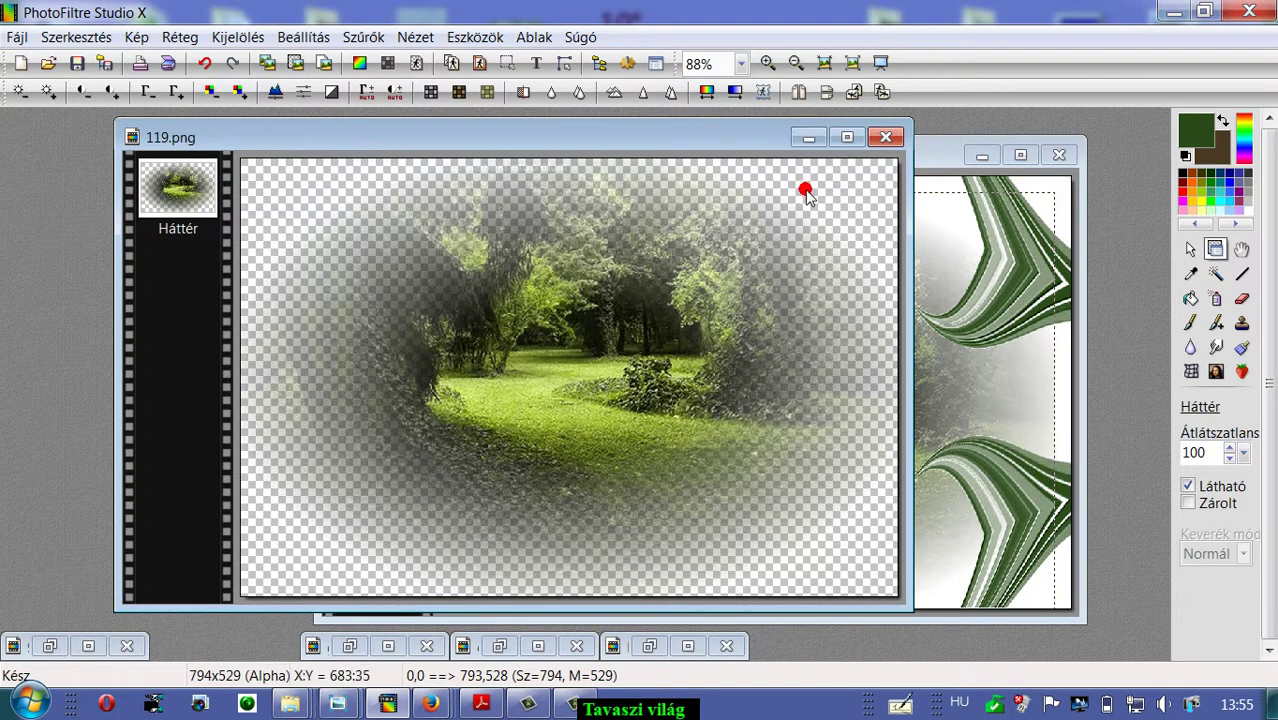
click(207, 62)
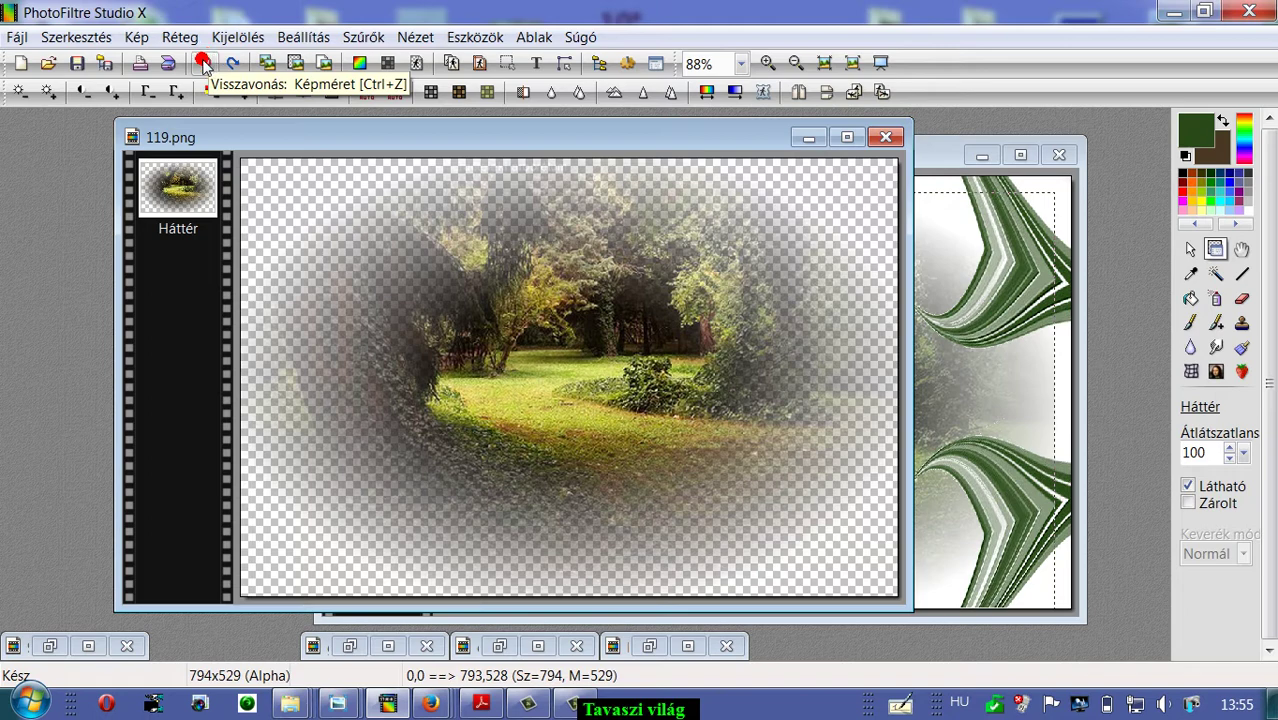
click(204, 63)
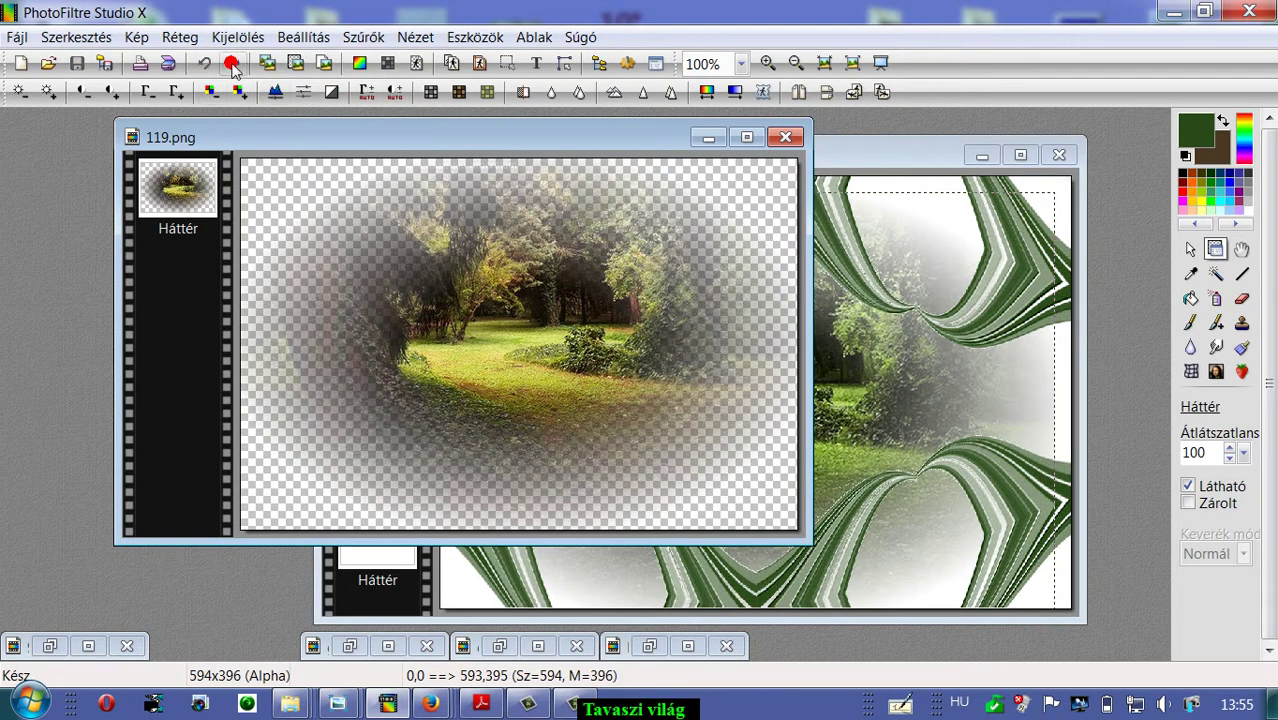
click(231, 63)
Copy the garden image 119.png in its original colours.
right_click(507, 343)
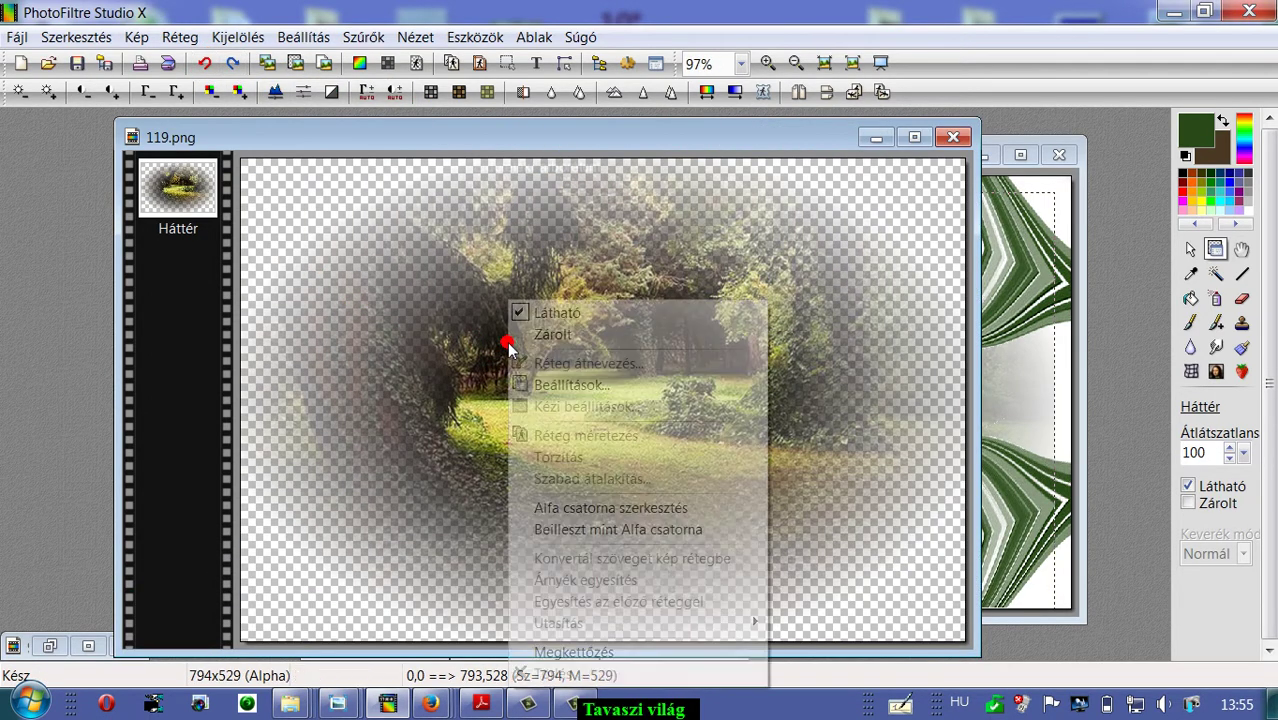
click(98, 38)
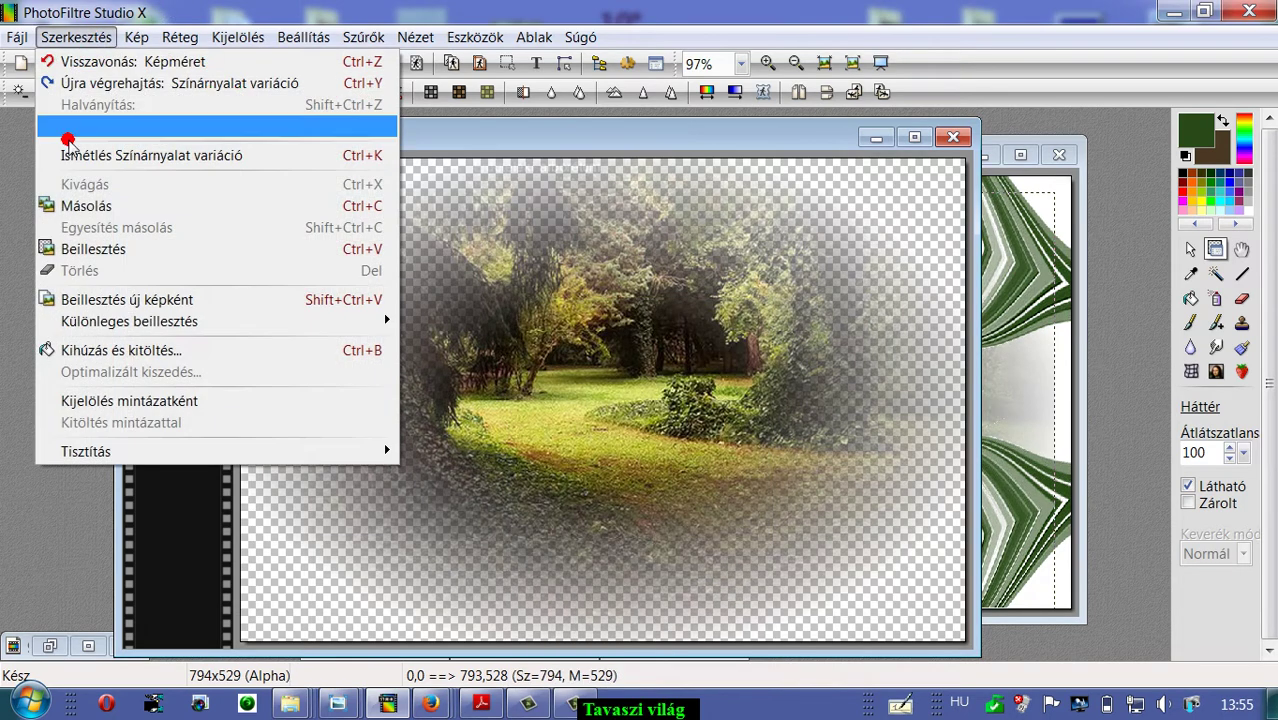
click(75, 205)
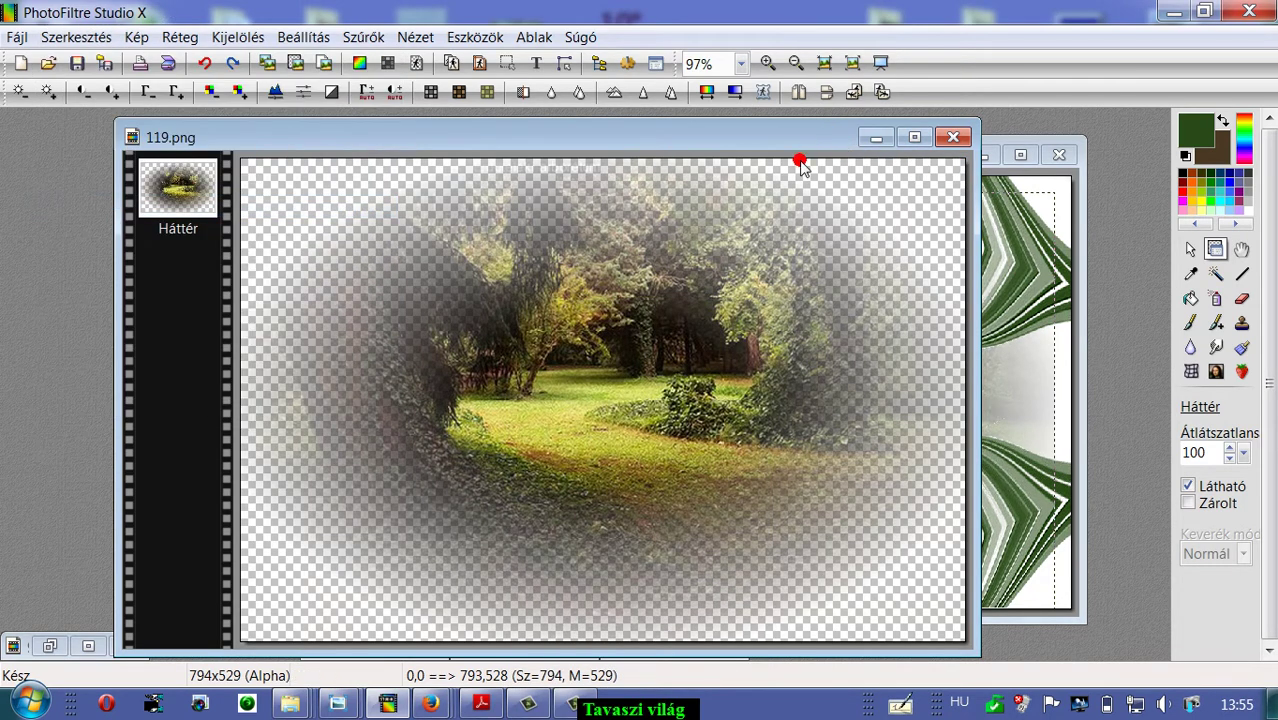
Paste the copied garden image from 119.png into Névtelen 8 as a new layer above the green garden layer.
drag(796, 146, 716, 182)
click(919, 158)
key(ctrl+v)
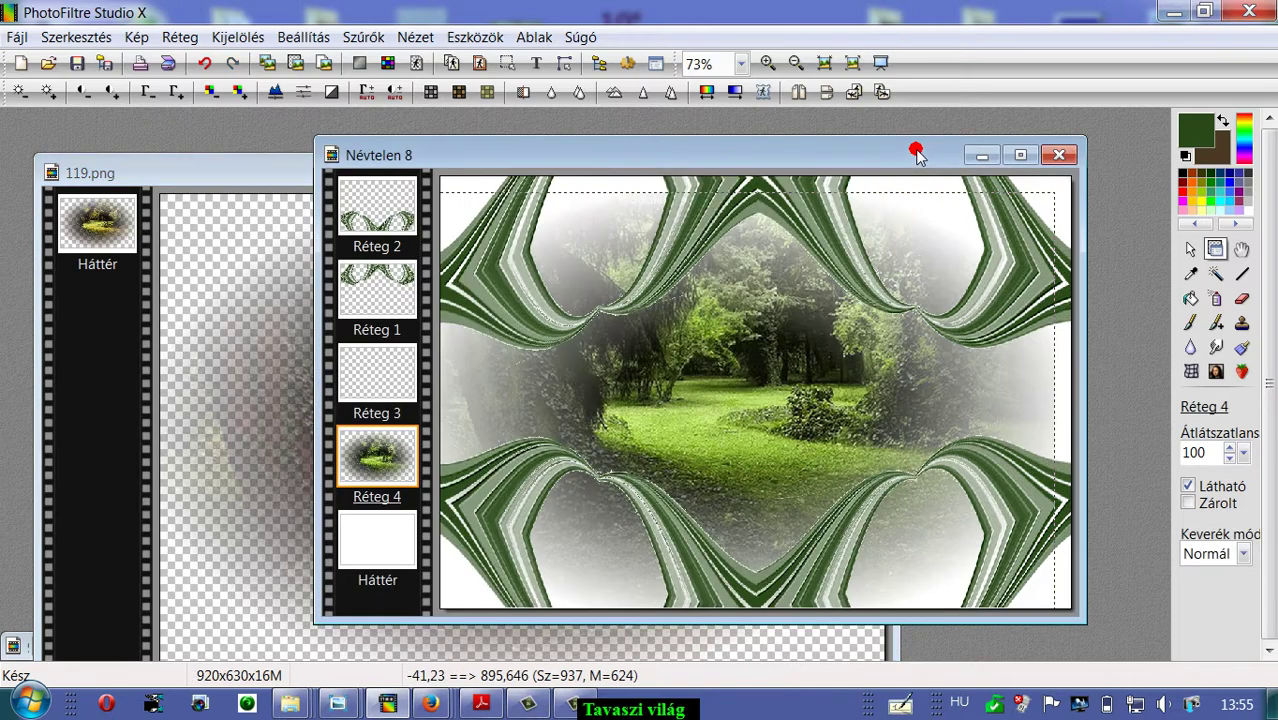
drag(650, 390, 804, 411)
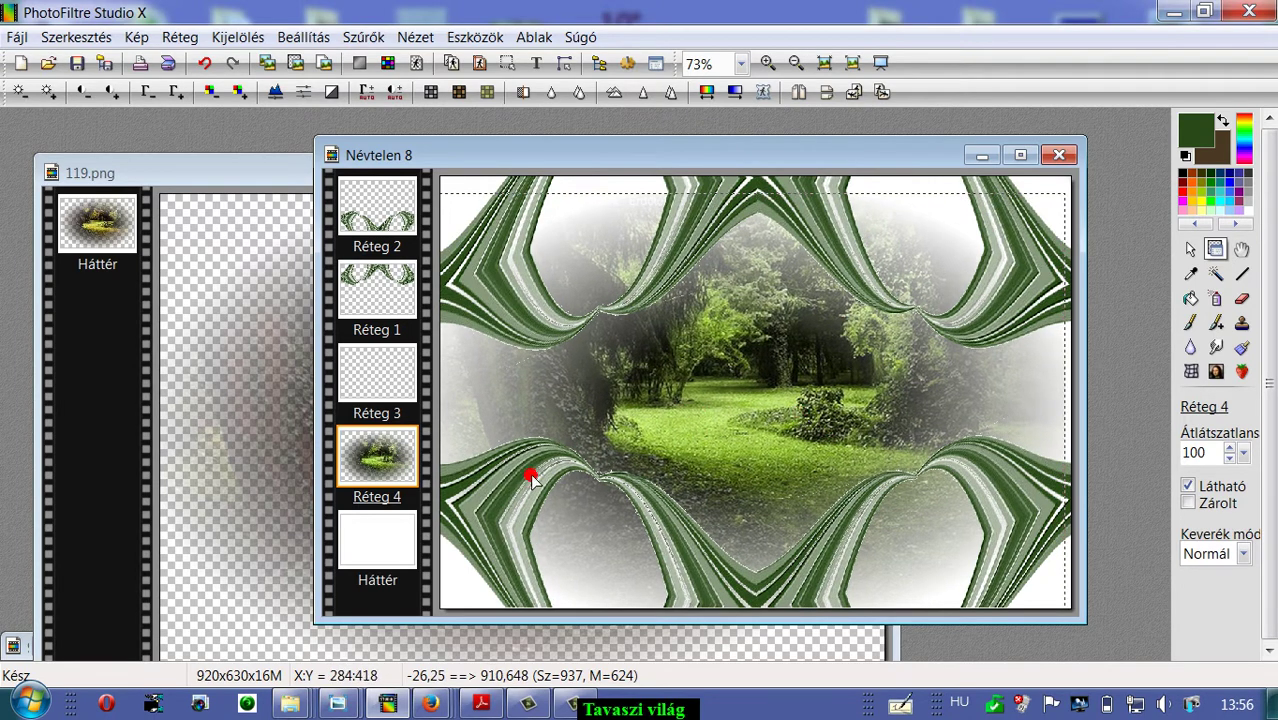
right_click(618, 348)
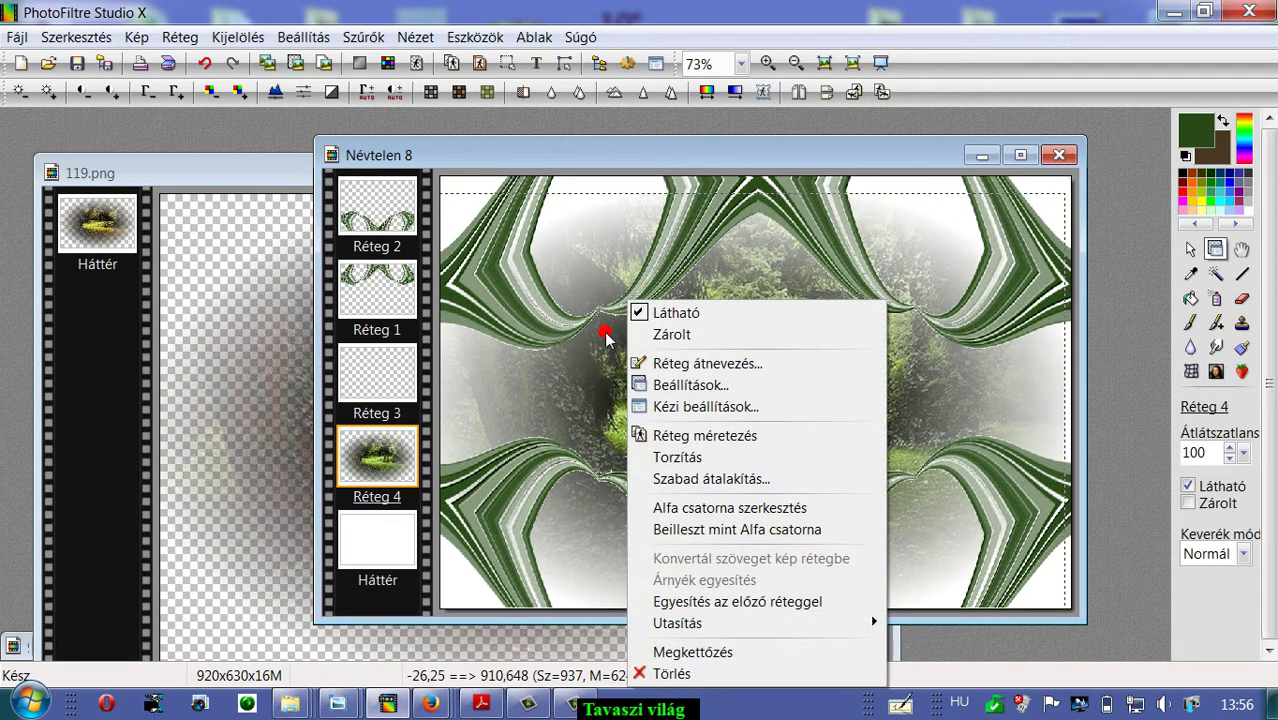
click(86, 33)
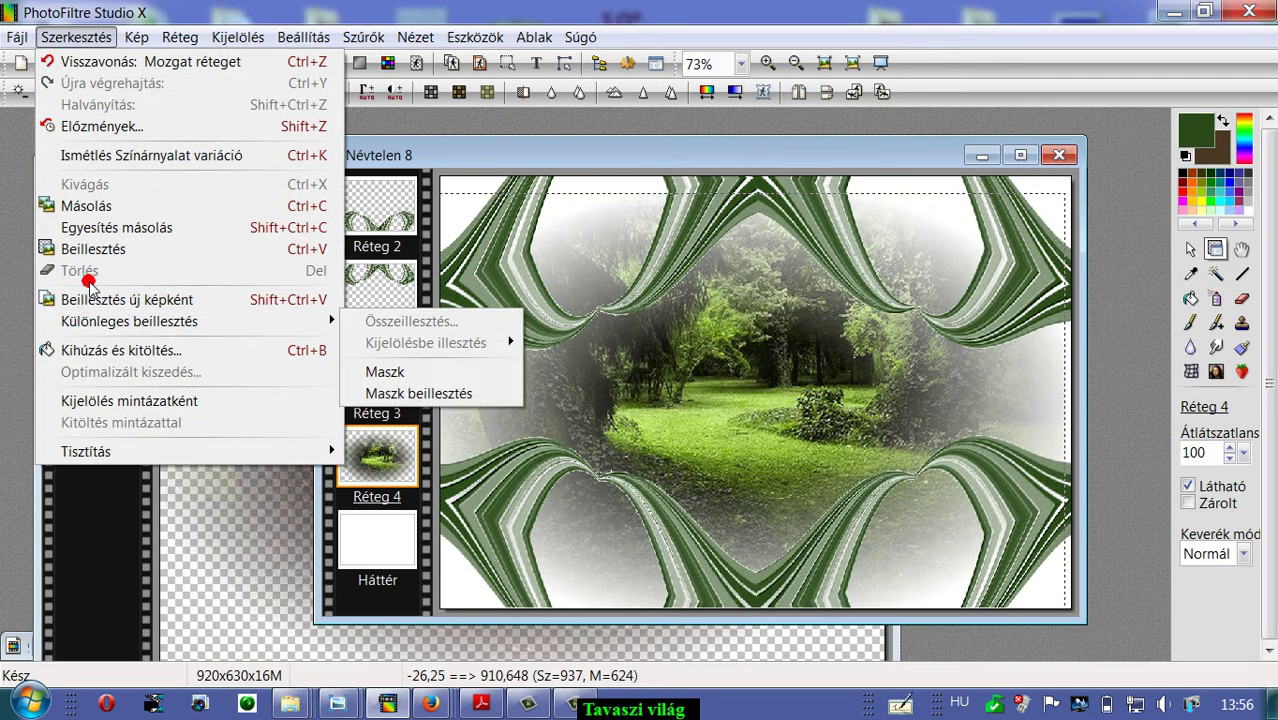
click(88, 247)
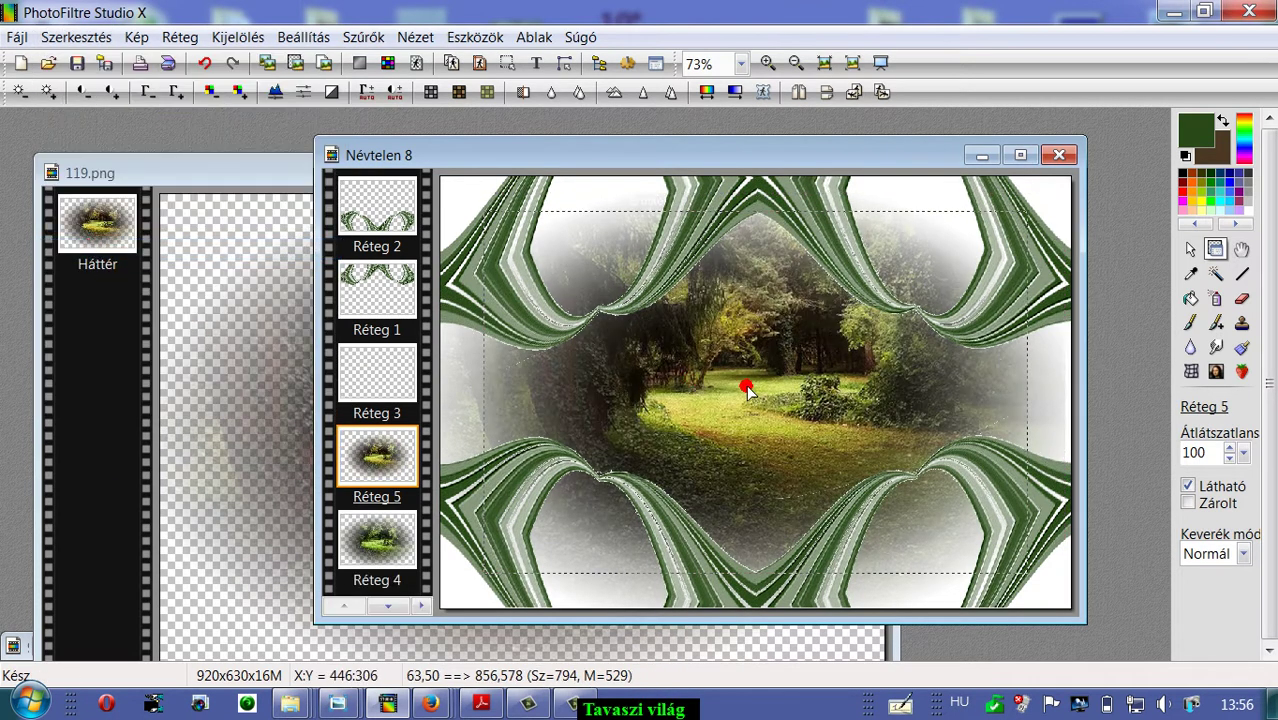
Shift the pasted garden layer slightly left and delete the green-toned garden layer Réteg 4.
drag(746, 389, 727, 390)
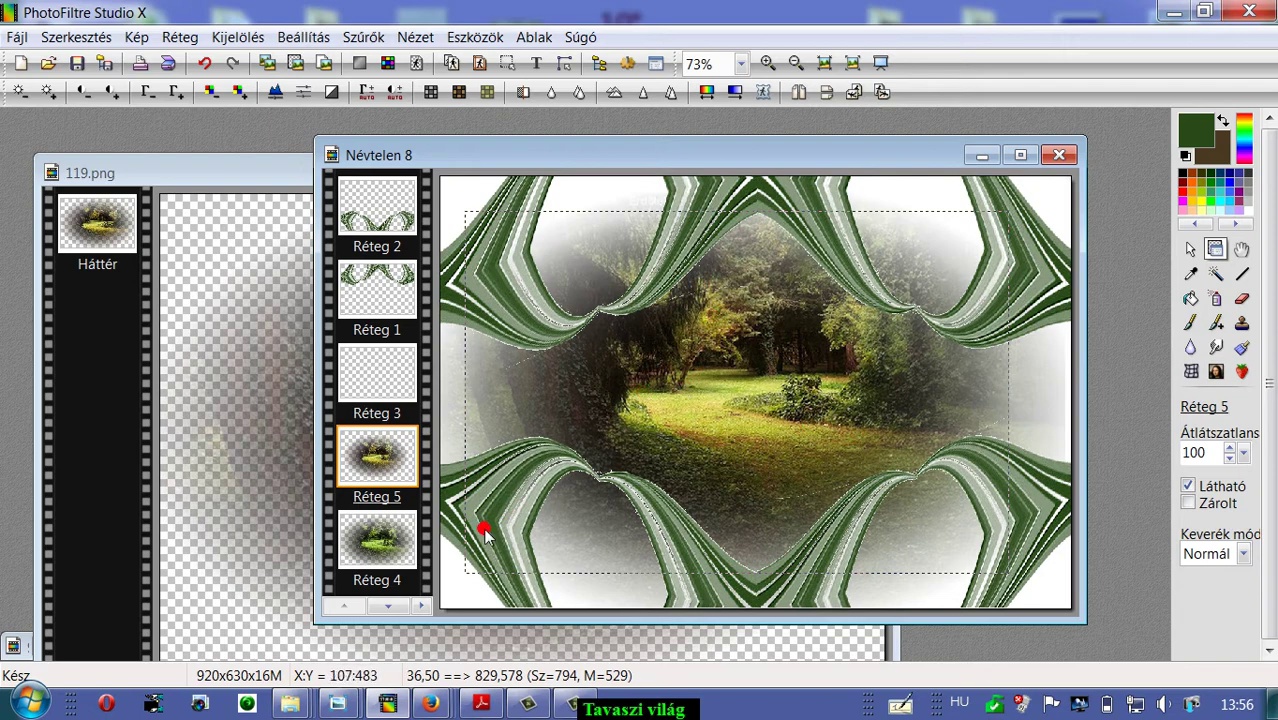
right_click(367, 540)
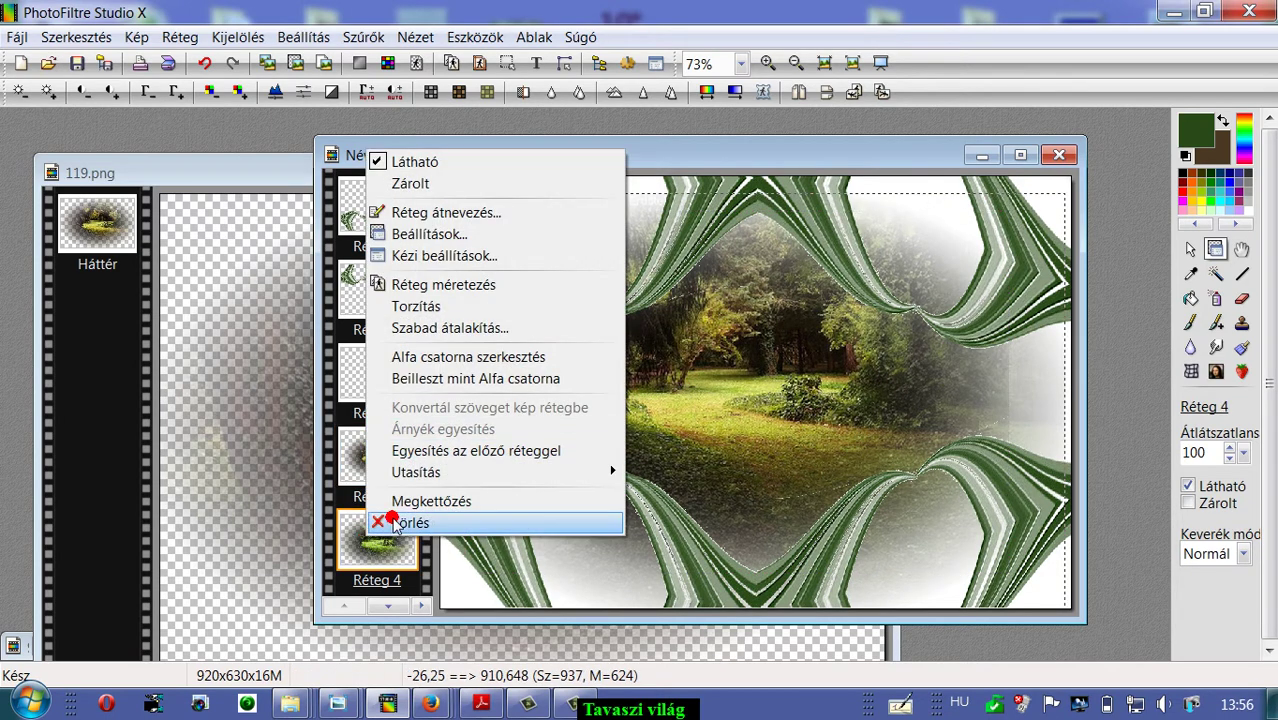
click(391, 522)
mouse_move(710, 399)
mouse_down()
mouse_move(699, 402)
mouse_move(716, 393)
mouse_up()
Enlarge the pasted garden layer to 1032 × 688 pixels with a free transform and move it back over the canvas.
right_click(716, 395)
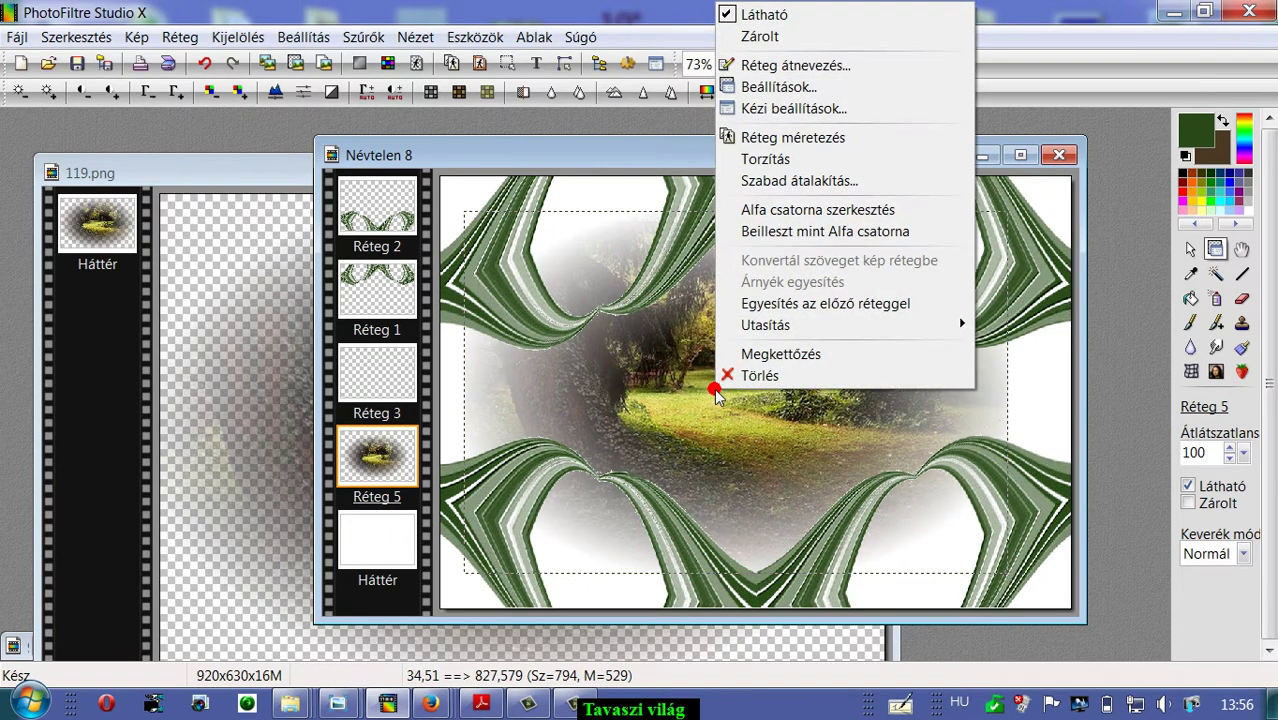
click(804, 182)
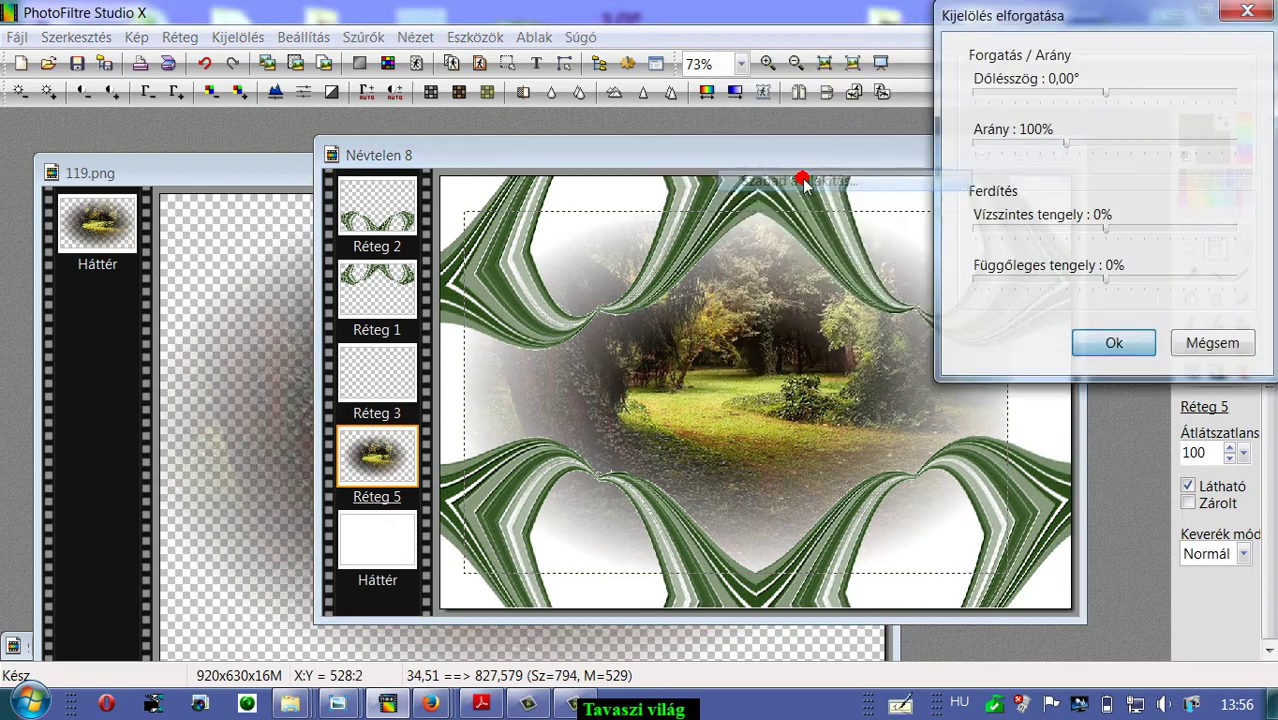
drag(1062, 146, 1108, 160)
click(1122, 343)
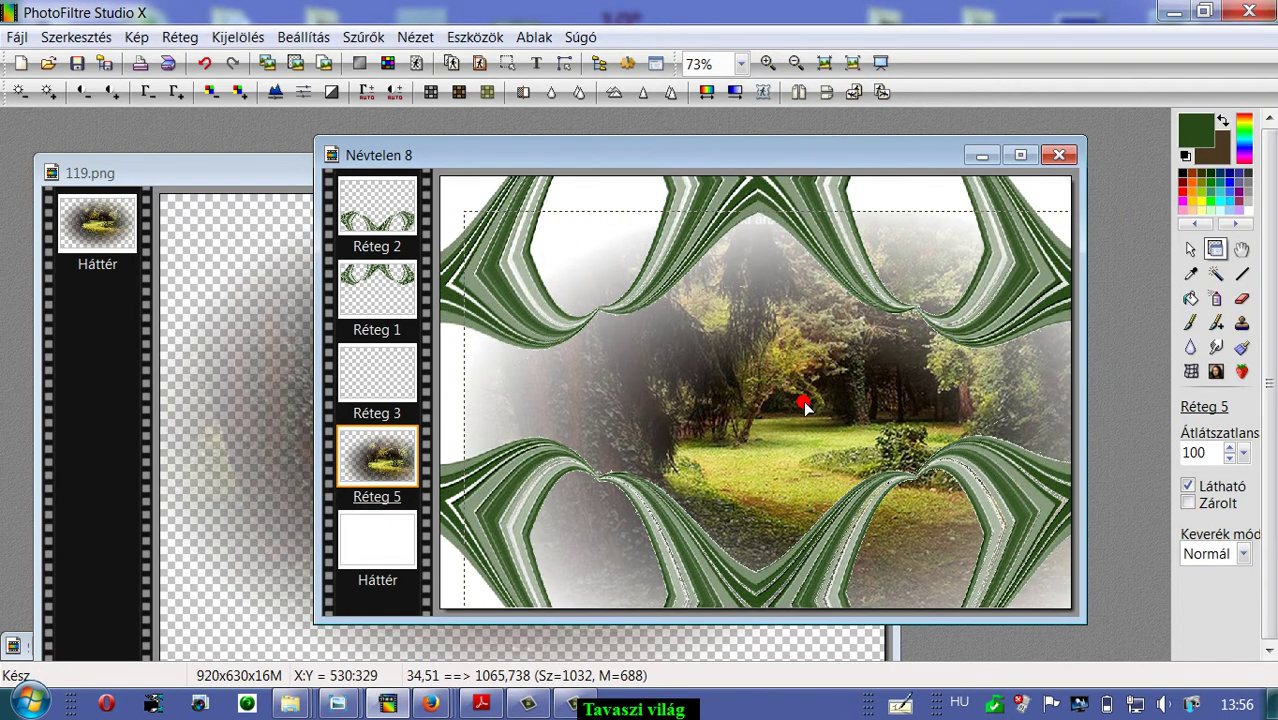
drag(807, 399, 718, 372)
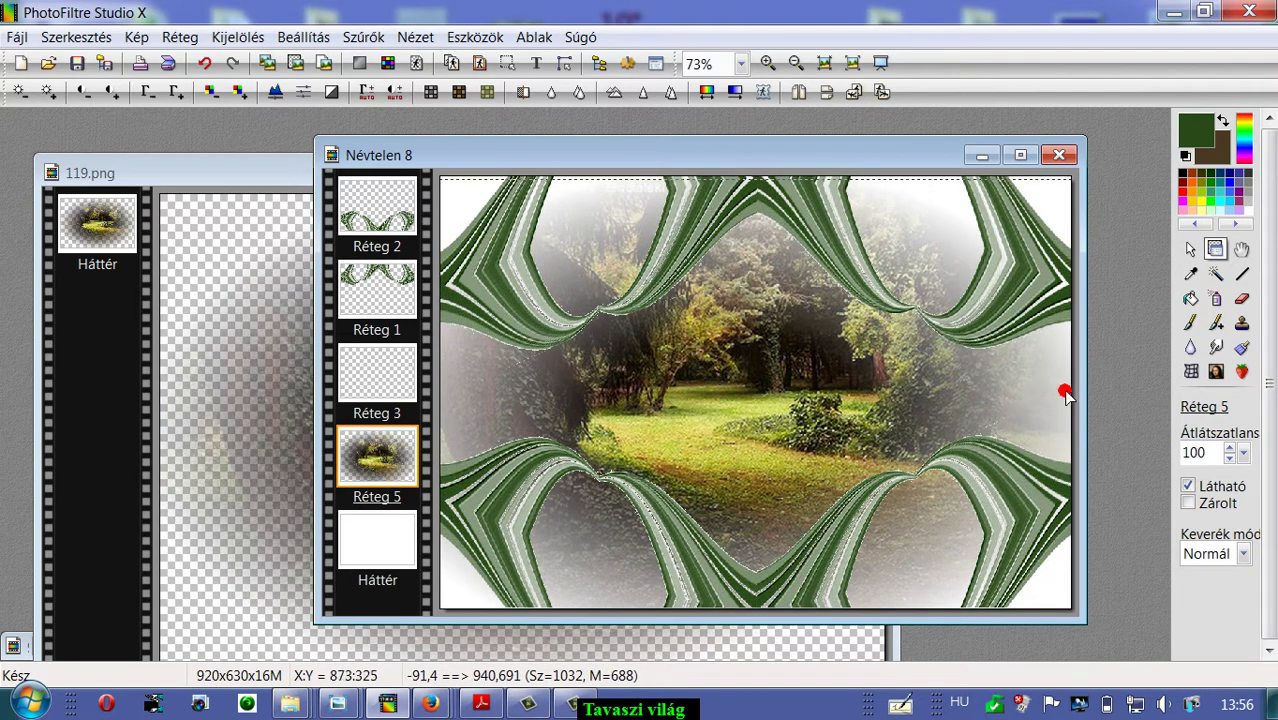
Nudge the enlarged garden layer about 13 pixels to the right to centre it between the pattern bands.
key(Right)
key(Right)
key(Right)
key(Right)
key(Right)
key(Right)
key(Right)
key(Right)
key(Right)
key(Right)
key(Right)
key(Right)
key(Right)
key(Right)
key(Right)
key(Right)
key(Right)
drag(845, 408, 842, 408)
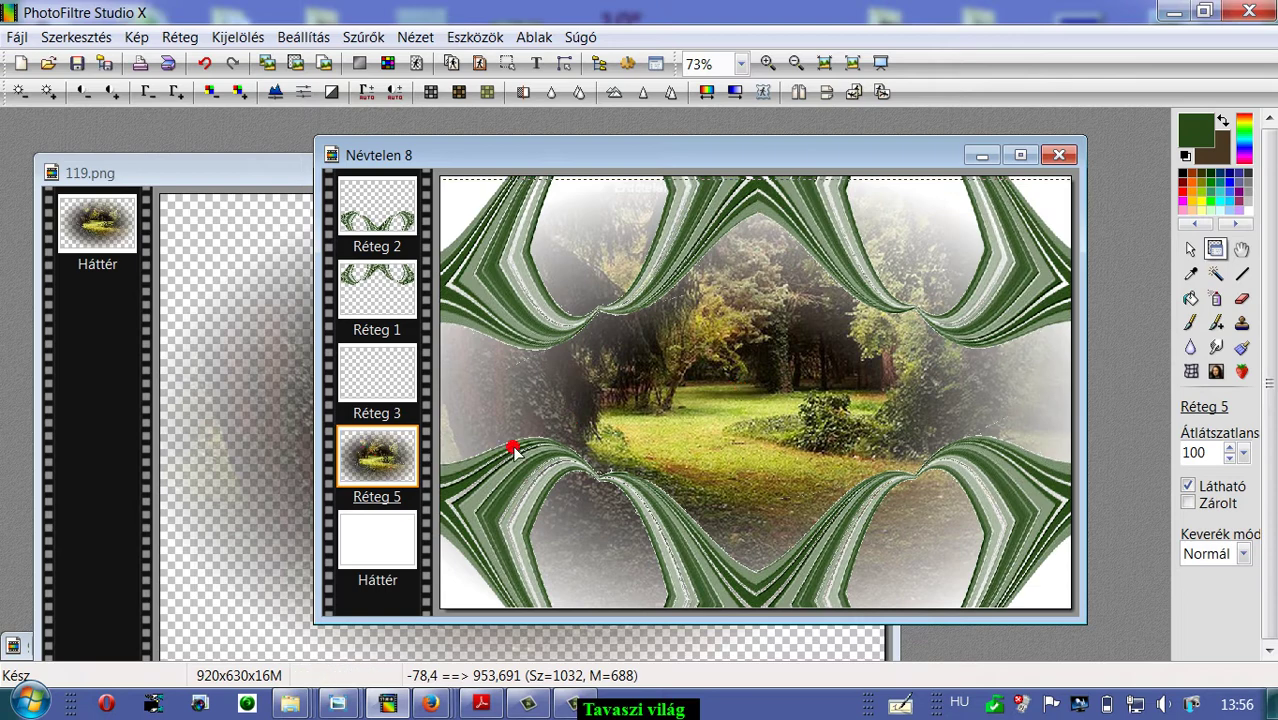
Erase the garden image inside the four oval gaps of the pattern bands with the soft eraser.
click(1241, 299)
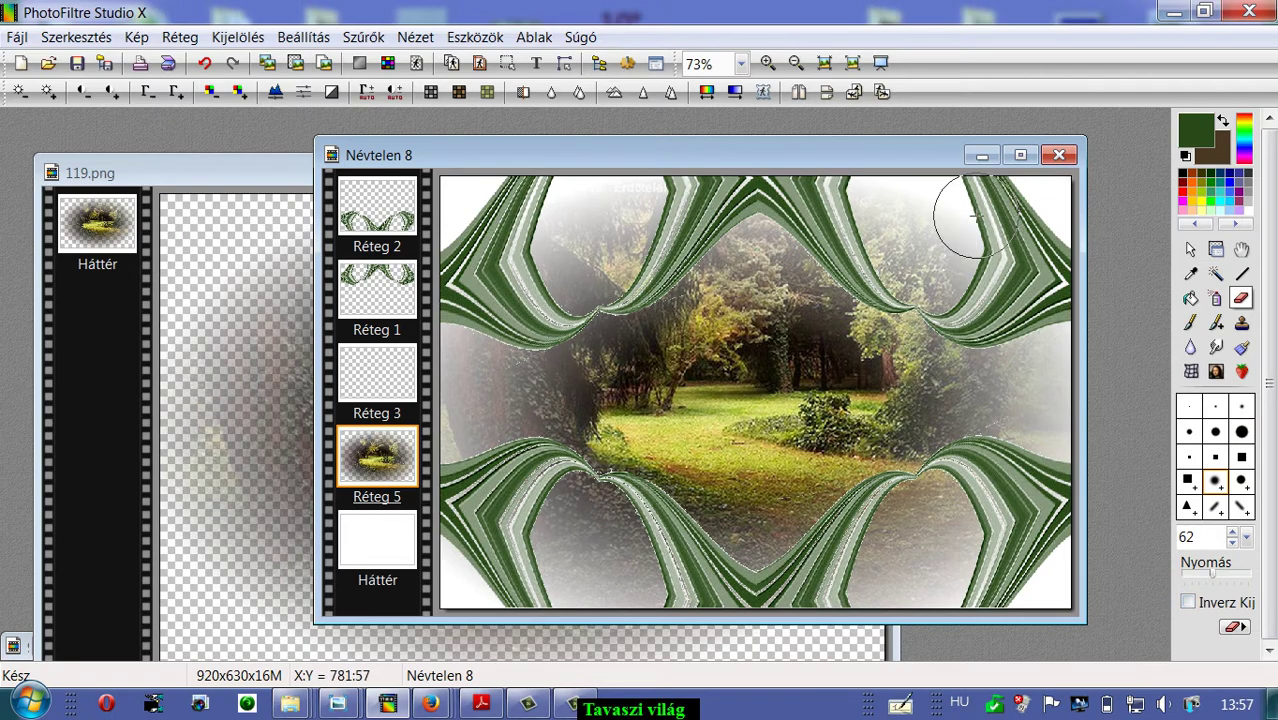
mouse_move(892, 249)
mouse_down()
mouse_move(920, 212)
mouse_move(942, 231)
mouse_move(941, 277)
mouse_move(976, 241)
mouse_up()
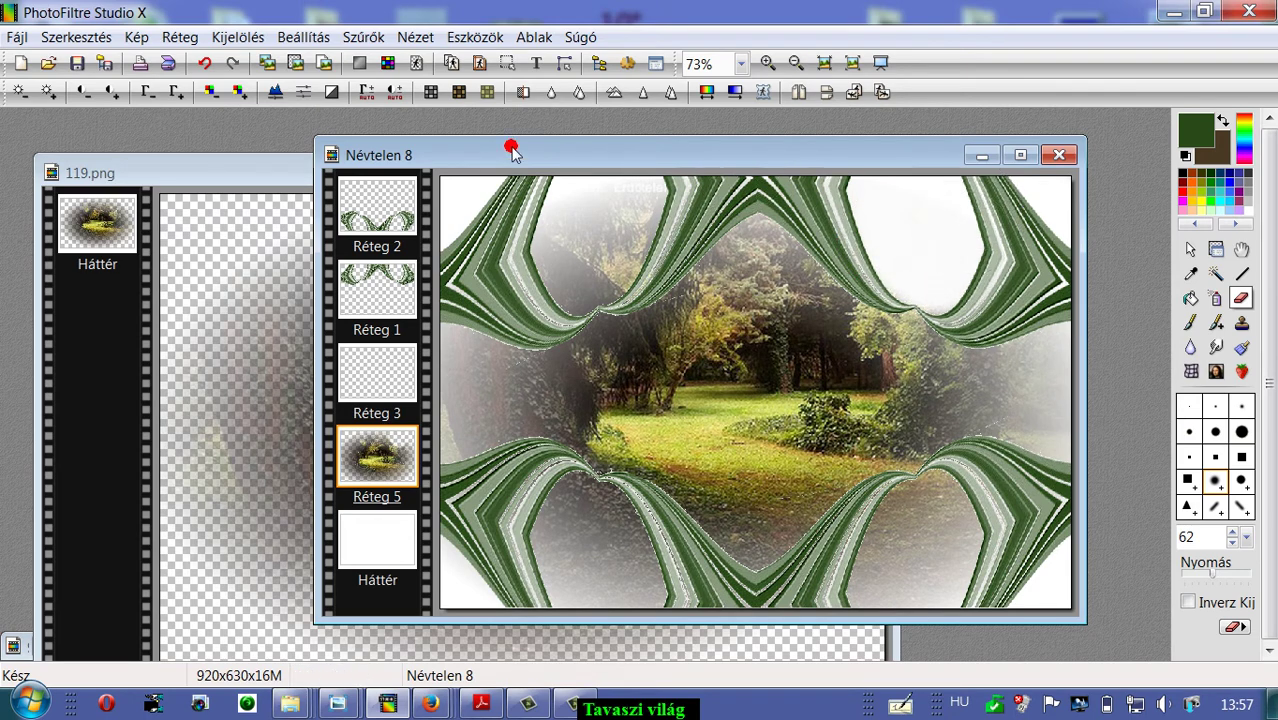
mouse_move(597, 191)
mouse_down()
mouse_move(534, 218)
mouse_move(663, 184)
mouse_move(494, 281)
mouse_move(651, 215)
mouse_move(571, 291)
mouse_move(645, 238)
mouse_move(575, 270)
mouse_up()
mouse_move(570, 586)
mouse_down()
mouse_move(569, 517)
mouse_move(541, 542)
mouse_move(550, 495)
mouse_move(617, 526)
mouse_move(649, 592)
mouse_move(585, 600)
mouse_move(629, 557)
mouse_move(598, 571)
mouse_move(622, 549)
mouse_move(587, 509)
mouse_move(613, 531)
mouse_move(545, 577)
mouse_move(547, 510)
mouse_move(587, 499)
mouse_move(631, 566)
mouse_up()
mouse_move(927, 548)
mouse_down()
mouse_move(953, 503)
mouse_move(906, 511)
mouse_move(870, 579)
mouse_move(987, 600)
mouse_move(940, 615)
mouse_up()
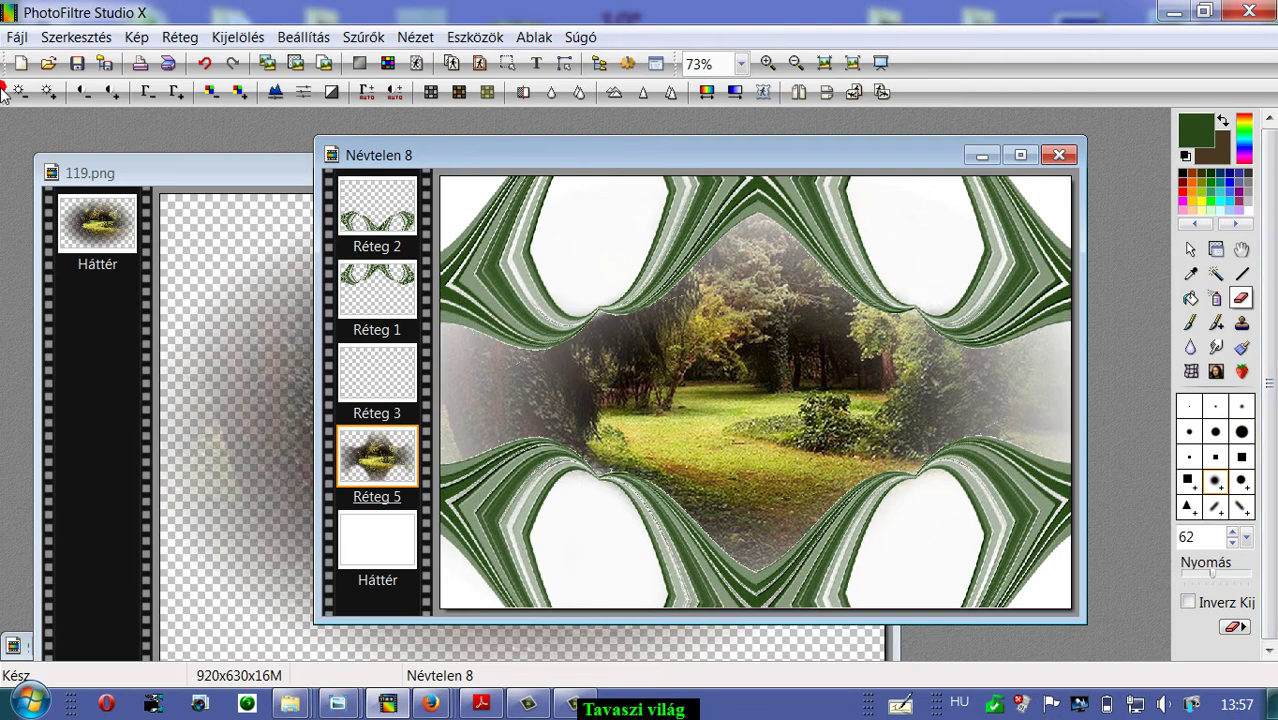
Minimise the 119.png window and merge all layers of Névtelen 8 into one.
click(176, 36)
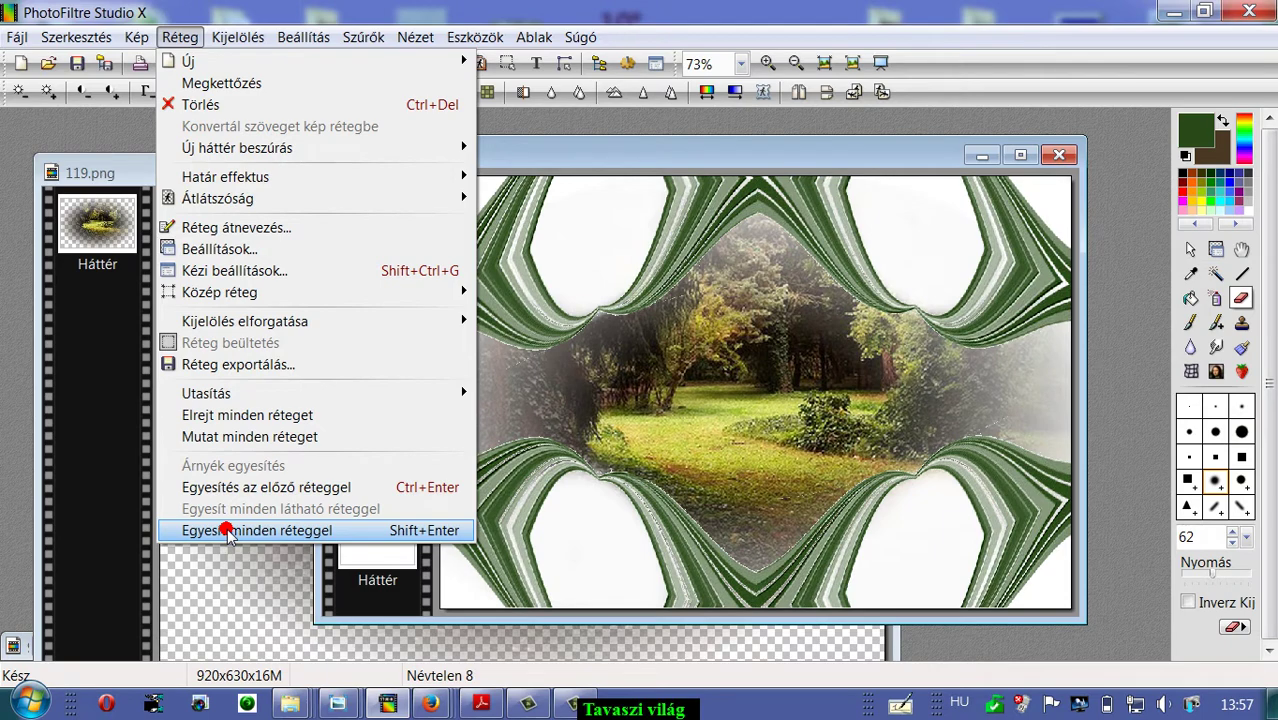
click(211, 616)
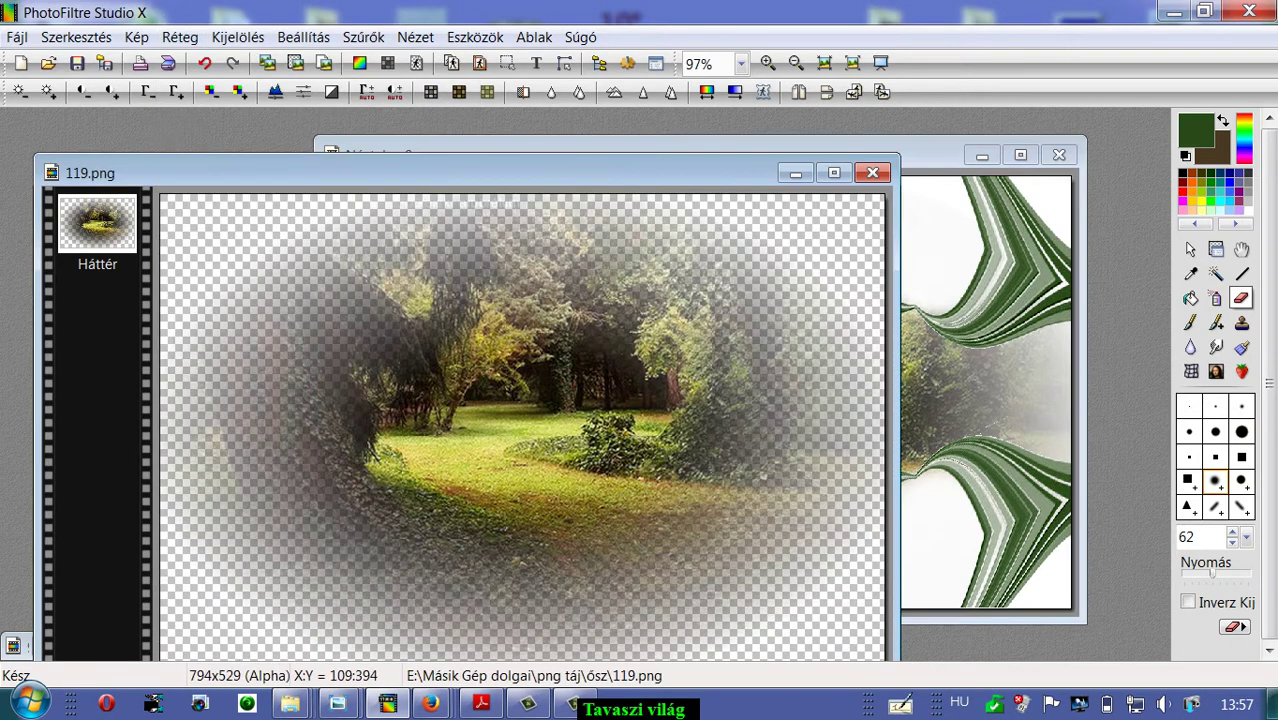
click(793, 179)
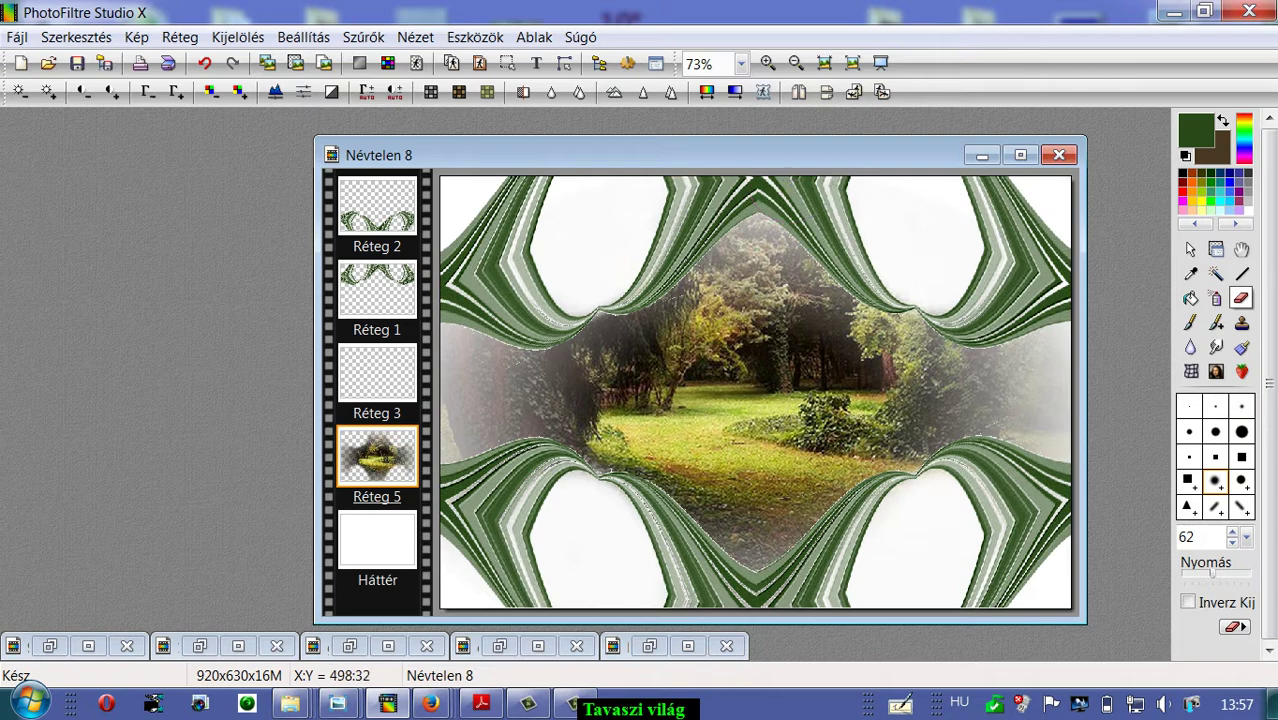
click(1191, 249)
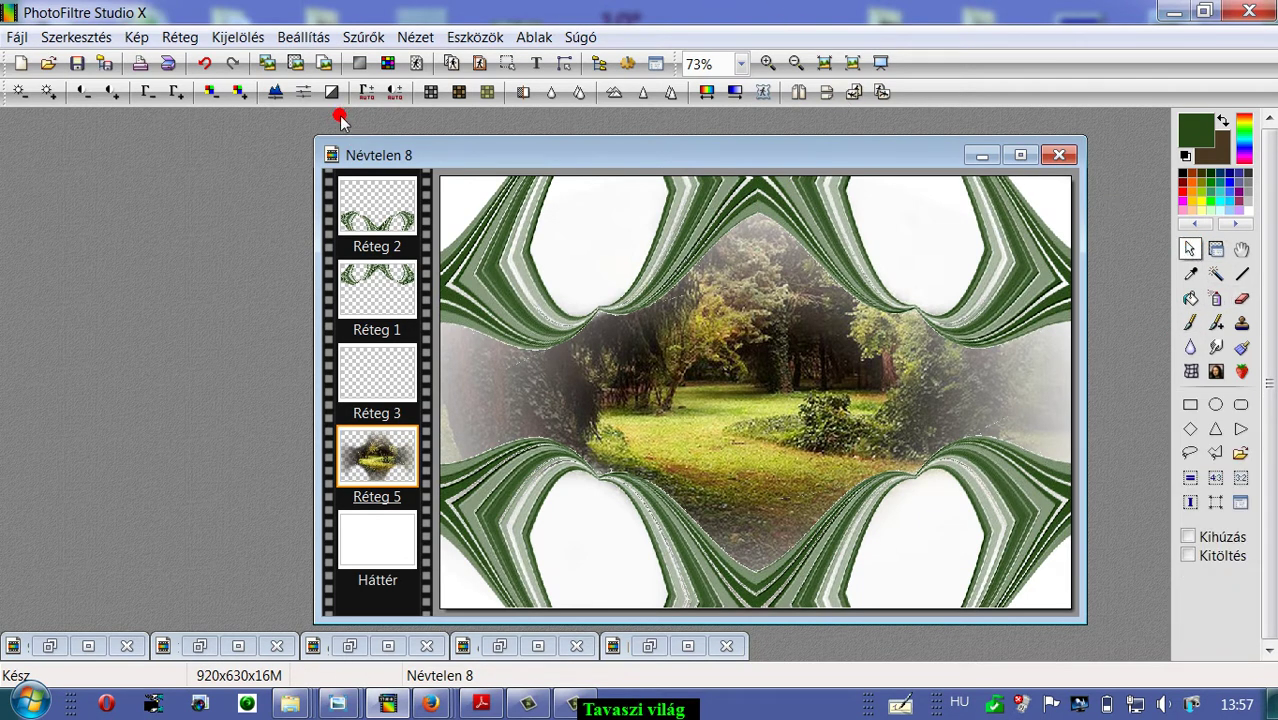
click(180, 37)
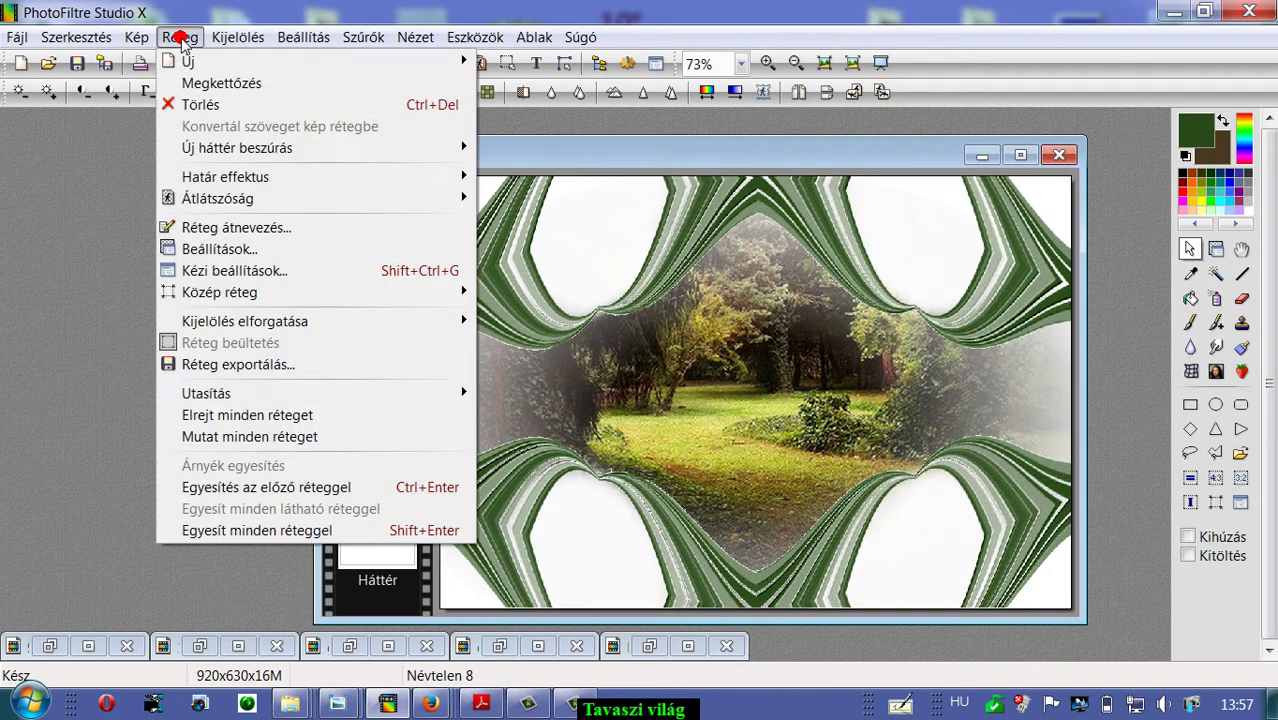
click(230, 530)
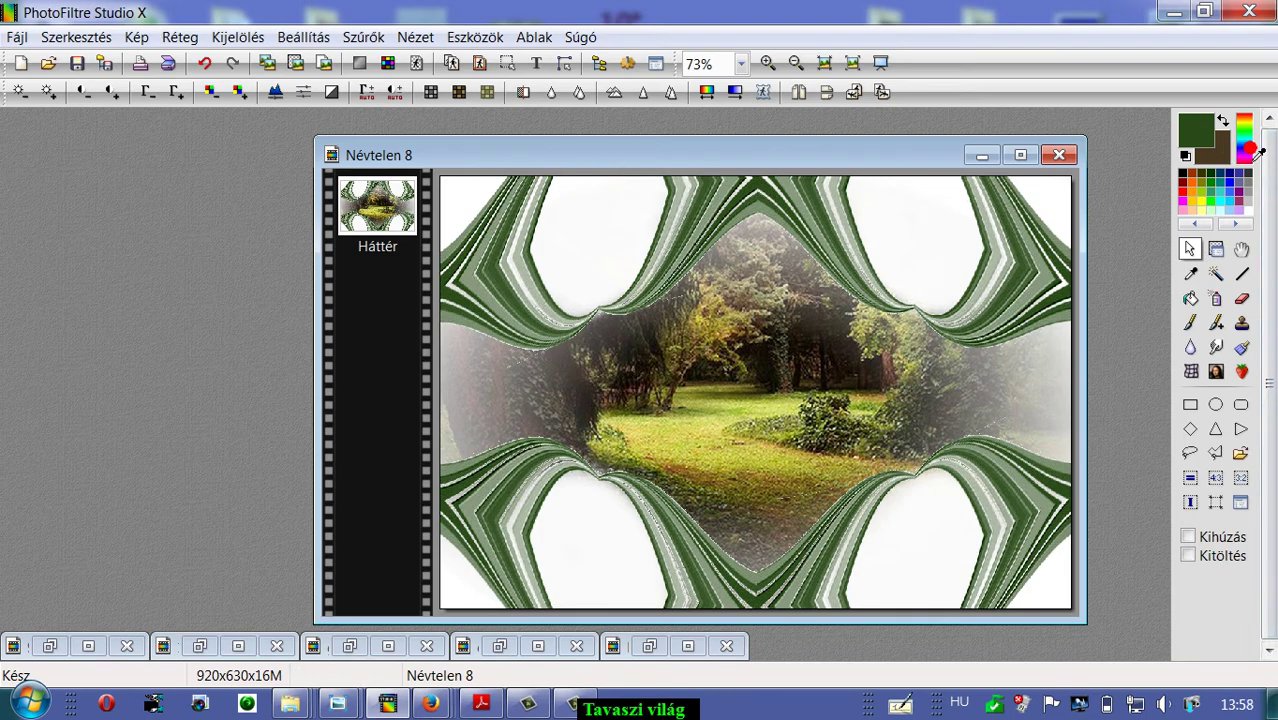
Sample the dark green #375626 from the pattern band and fill the upper-right oval gap with it.
click(1190, 273)
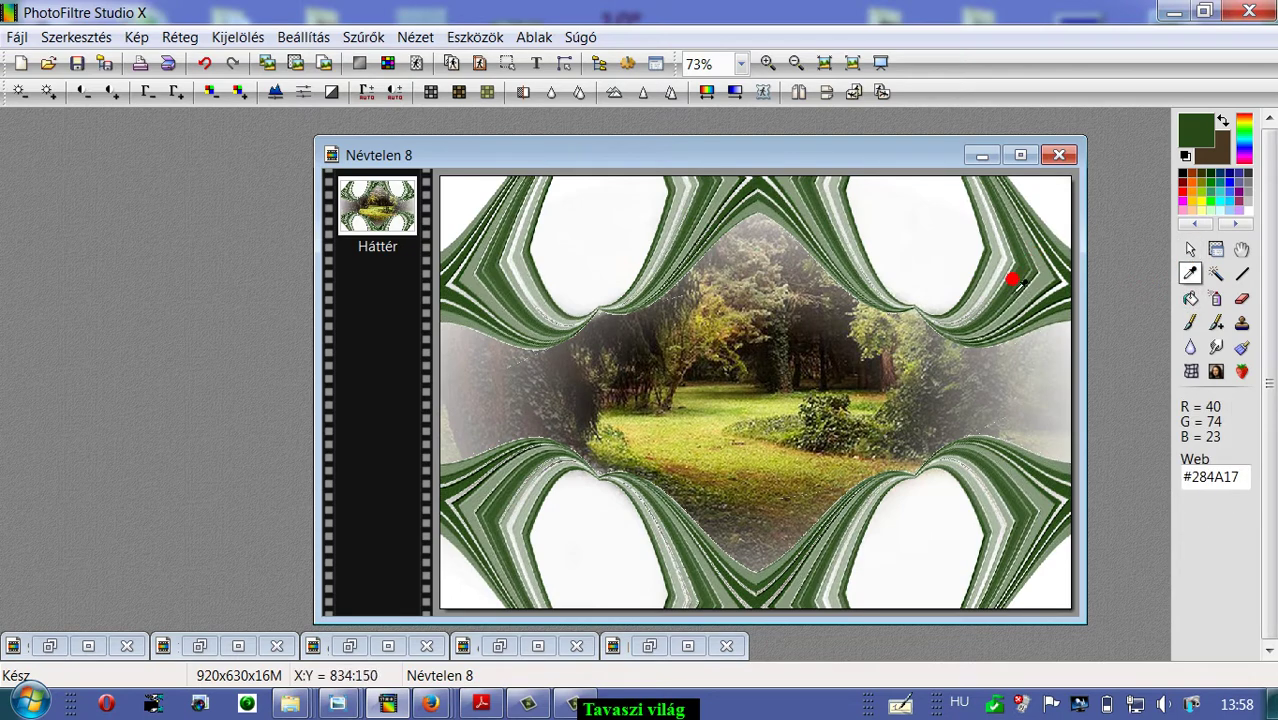
click(1015, 281)
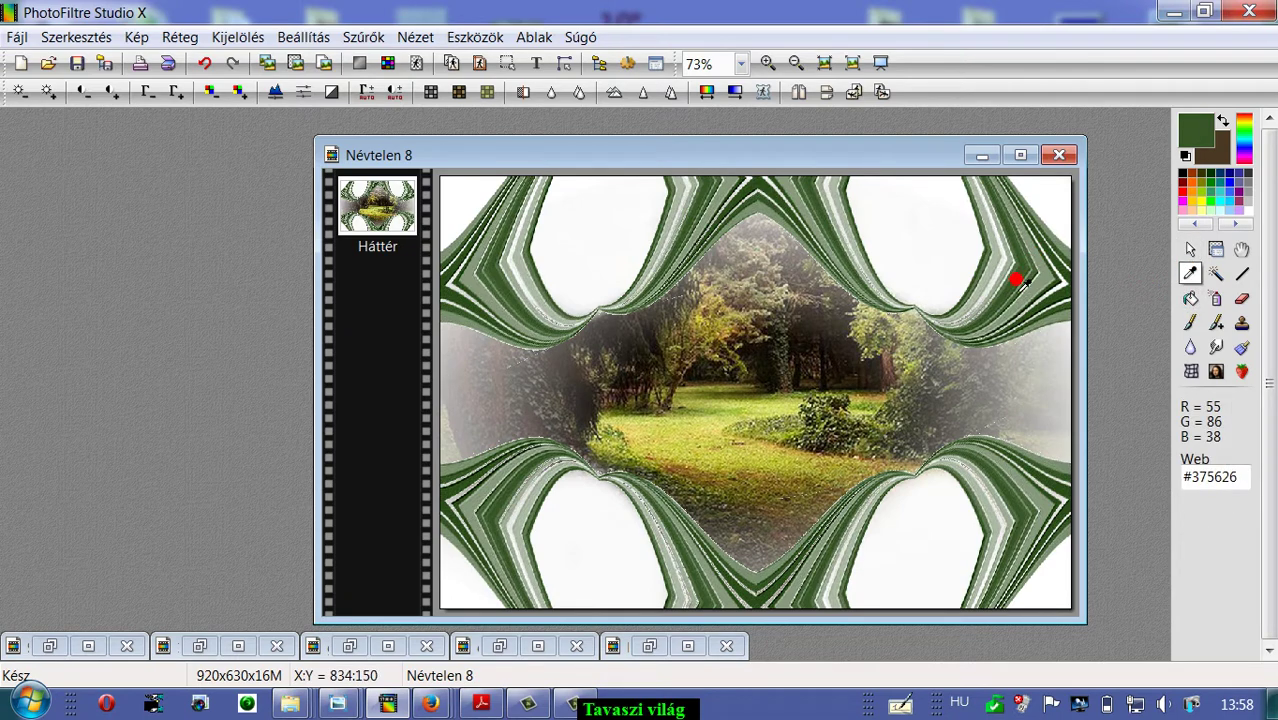
click(1216, 272)
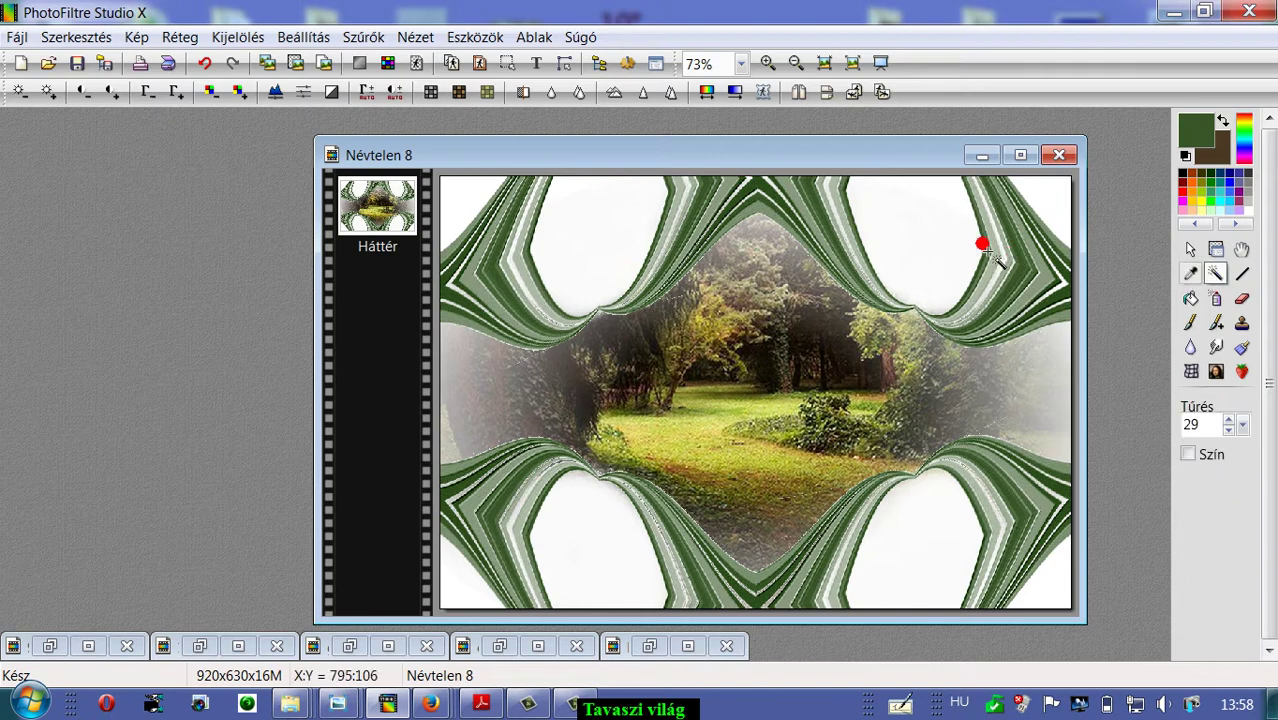
click(922, 229)
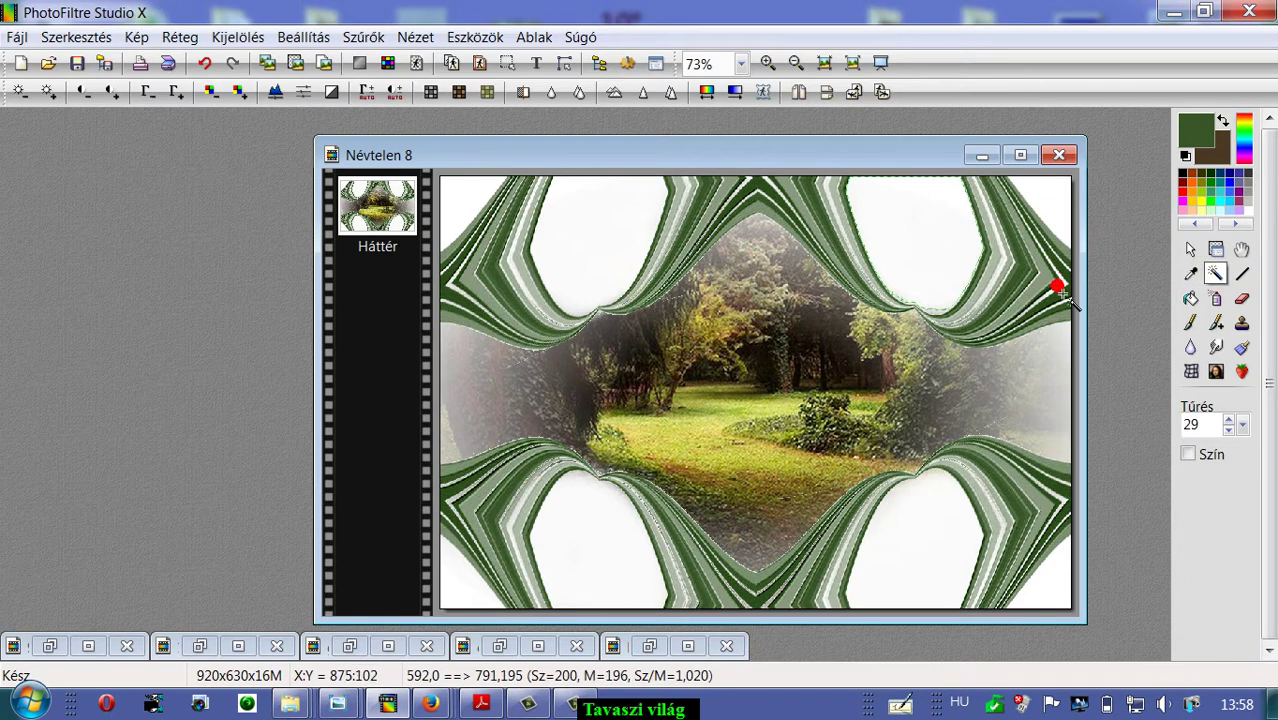
click(1190, 297)
click(938, 231)
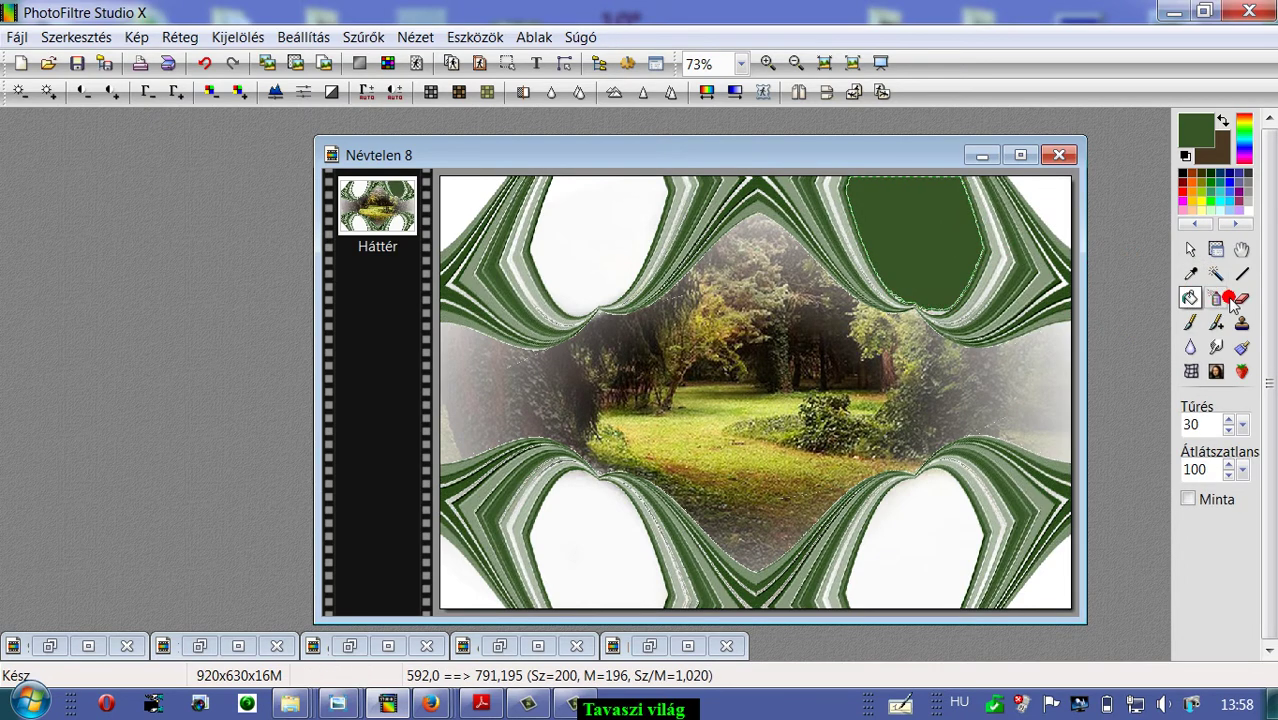
Select the white upper-right corner area with the magic wand and fill it with the dark green.
click(1216, 272)
click(1052, 196)
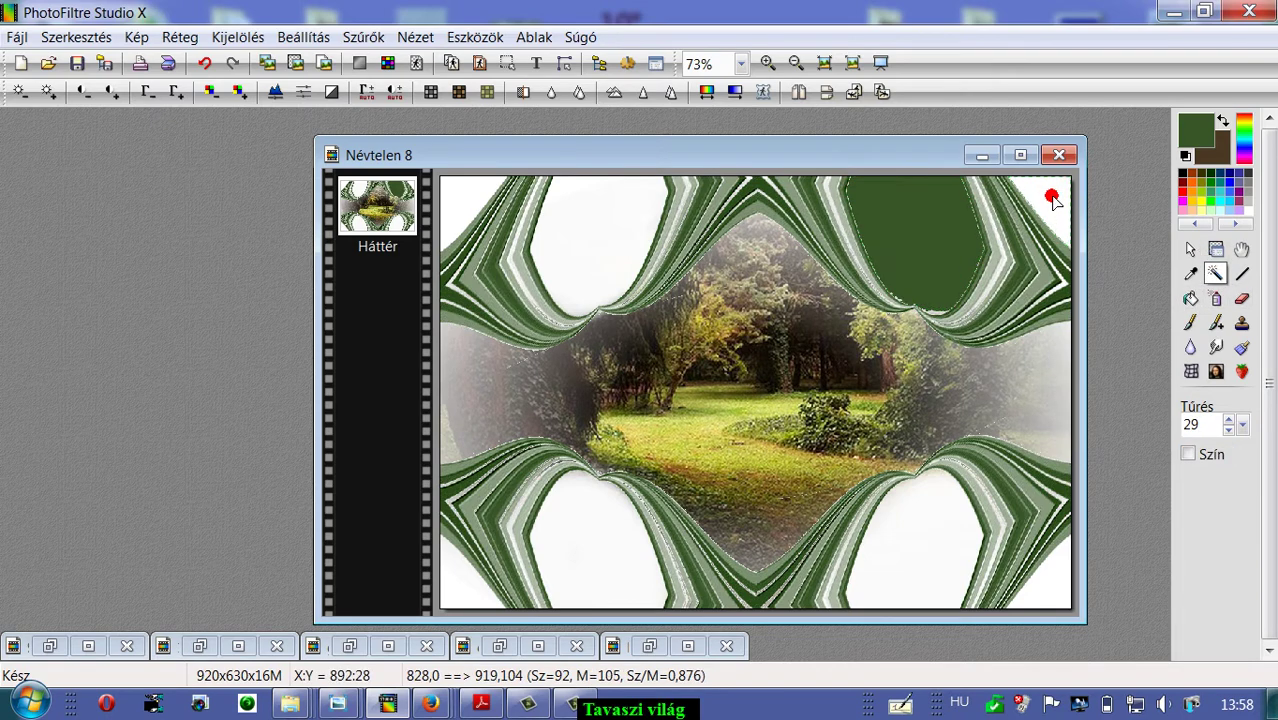
click(1190, 297)
click(1057, 199)
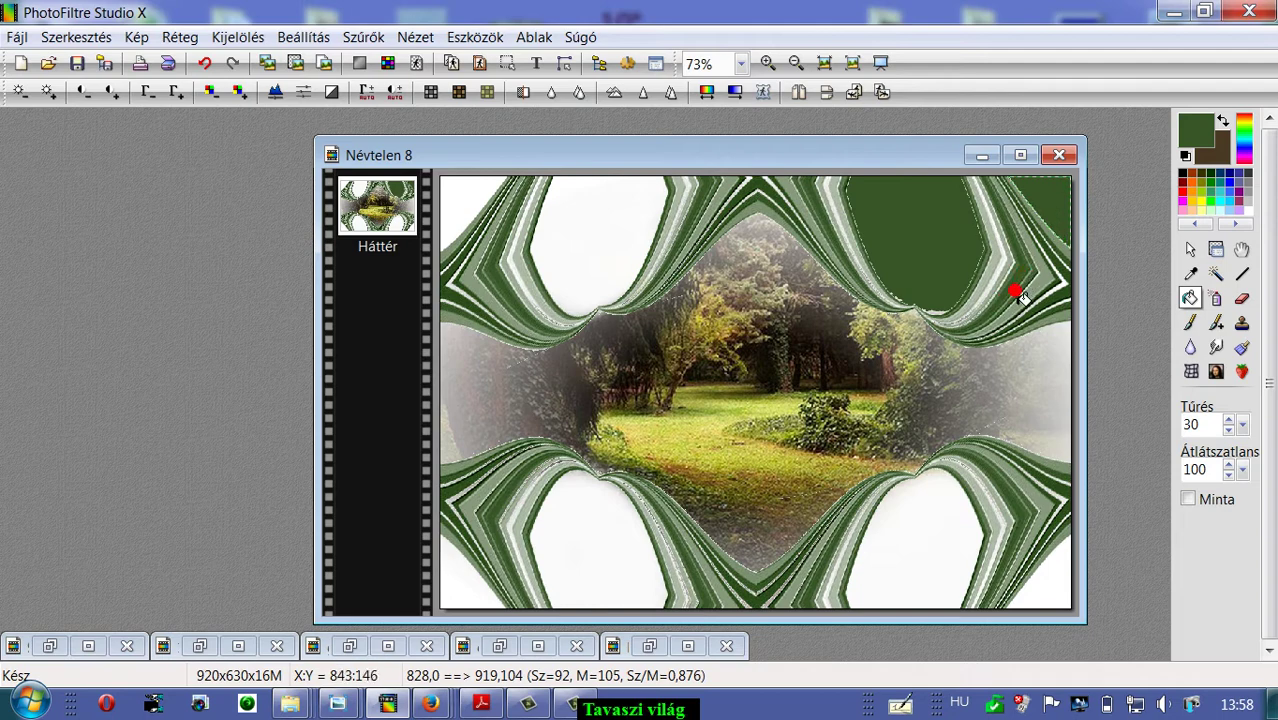
Select and fill the upper-left oval gap and the white upper-left corner with the same dark green.
click(1216, 272)
click(623, 245)
click(1190, 297)
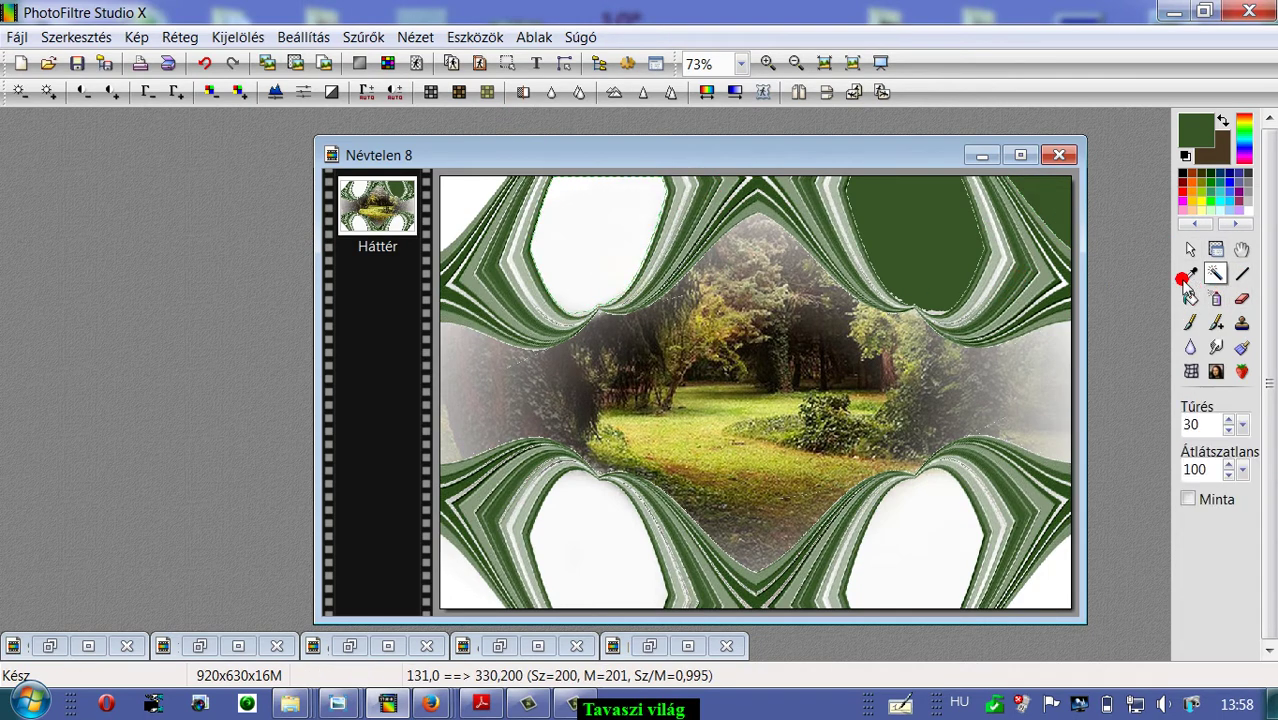
click(637, 218)
click(1216, 272)
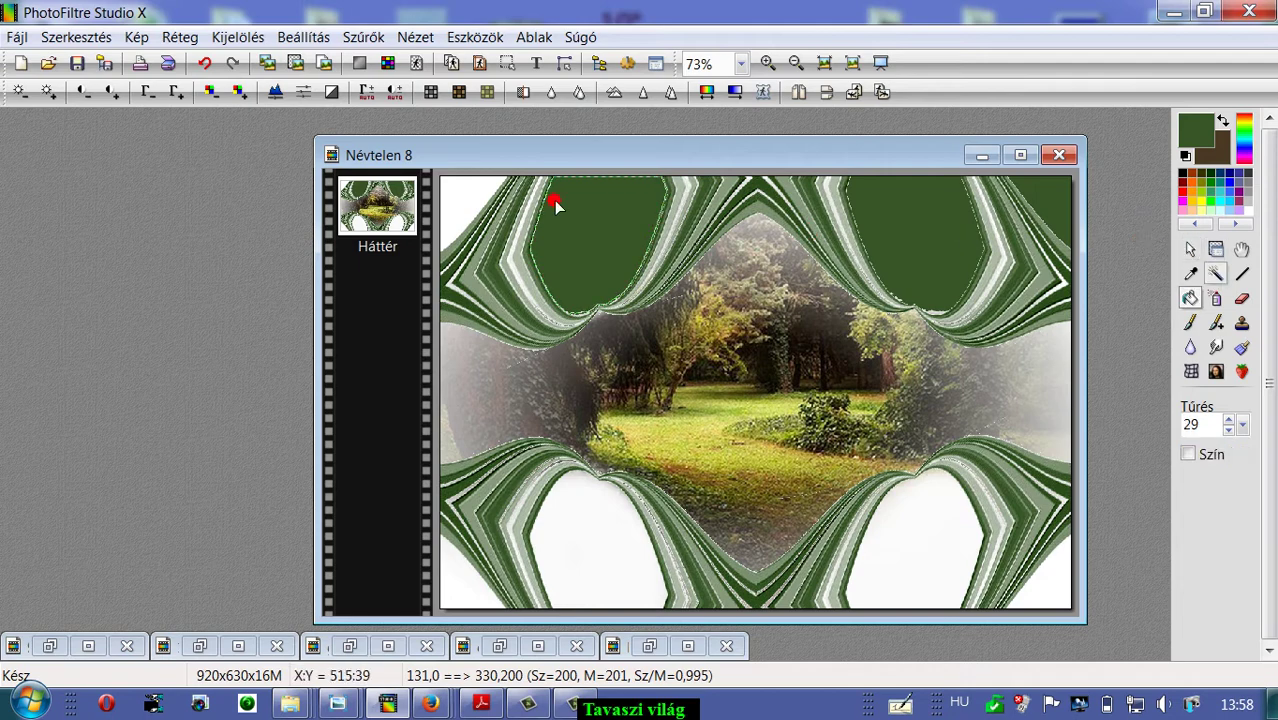
click(460, 198)
click(1190, 297)
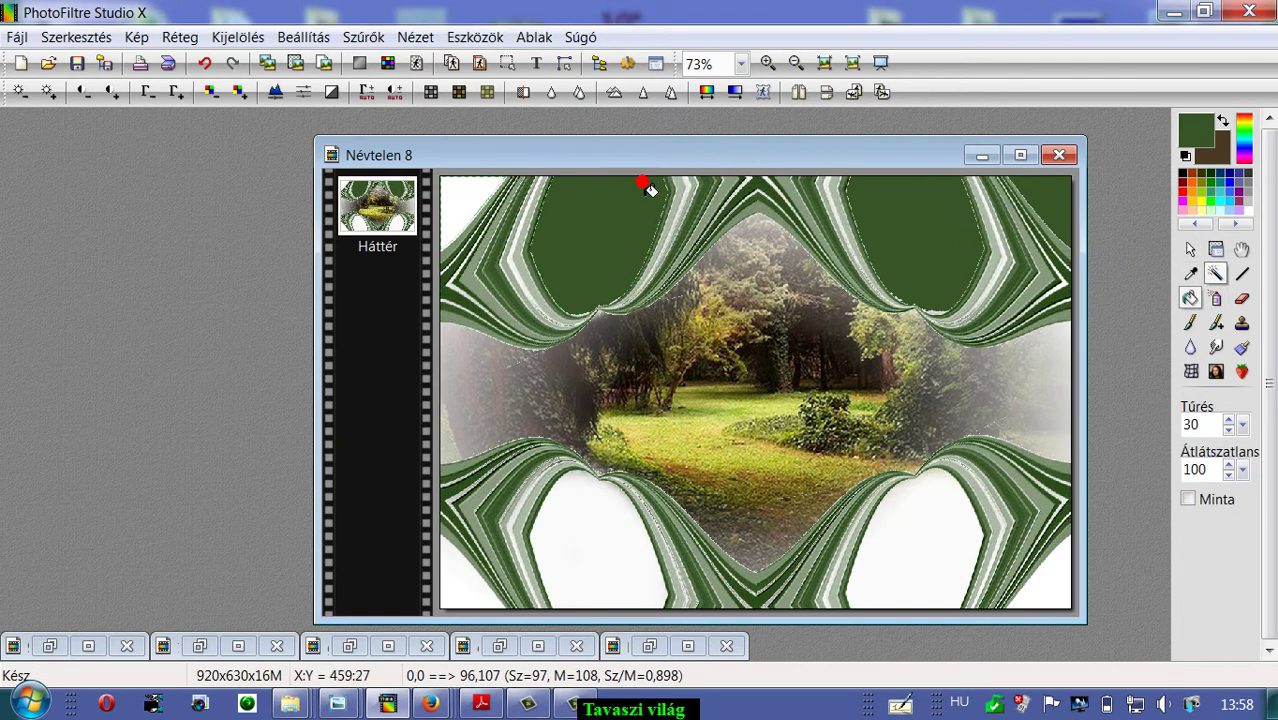
click(466, 205)
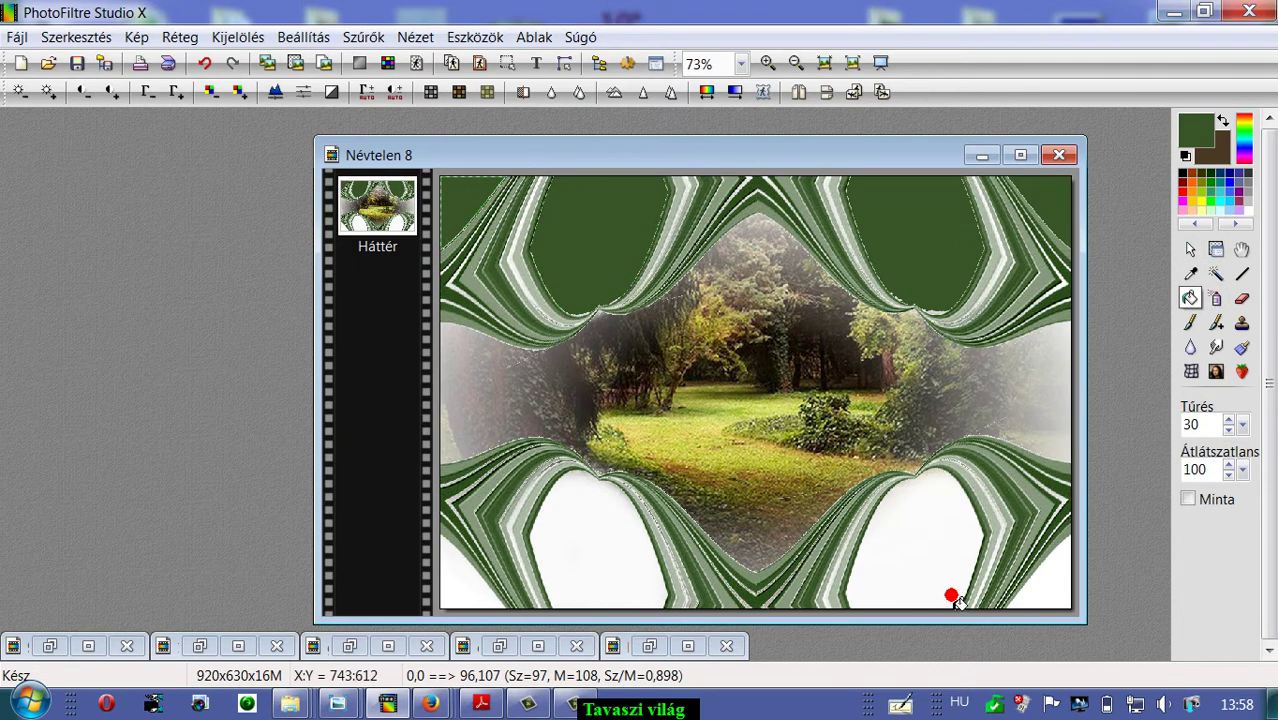
Select and fill the lower-right oval gap and its adjoining corner with the same dark green.
click(1216, 272)
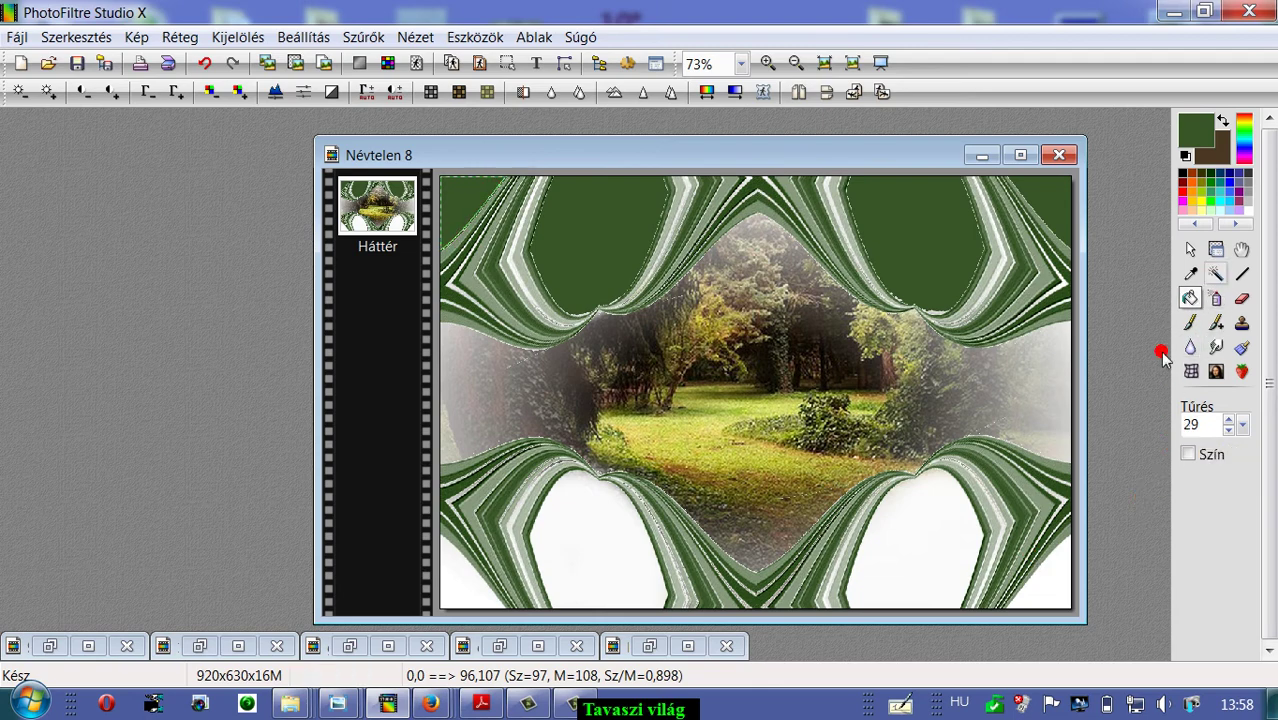
click(920, 560)
click(1190, 298)
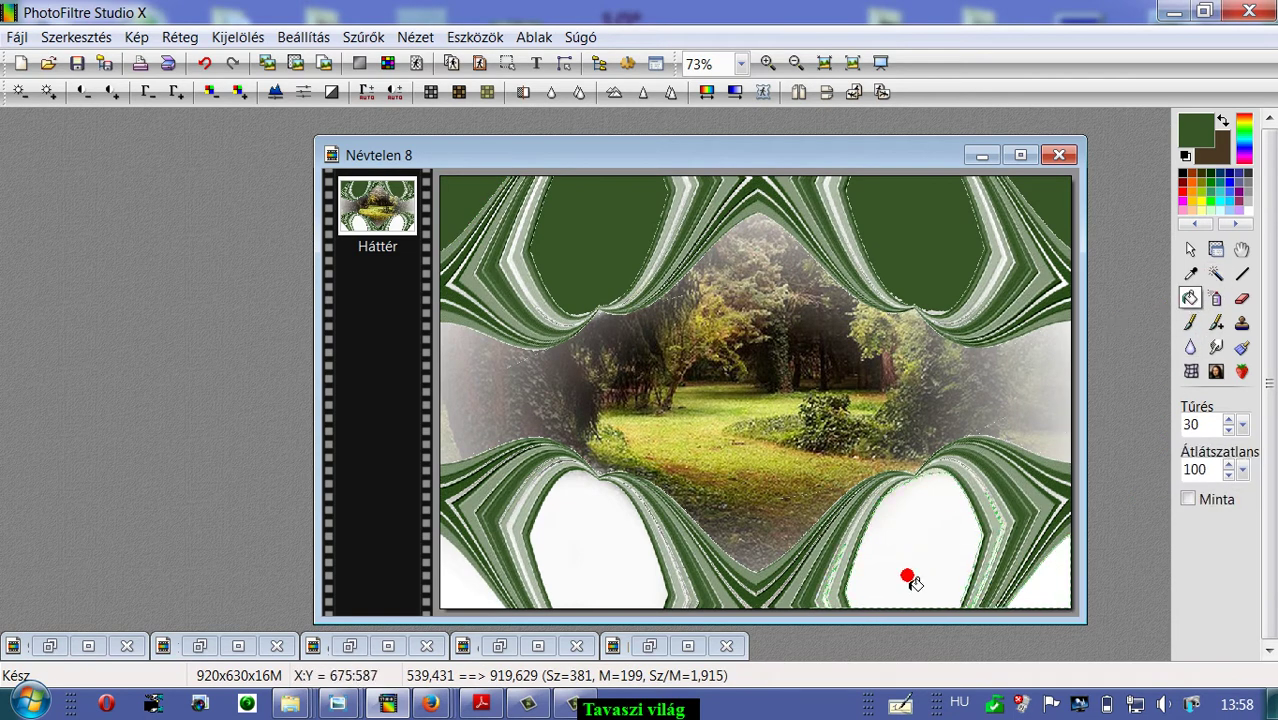
click(907, 579)
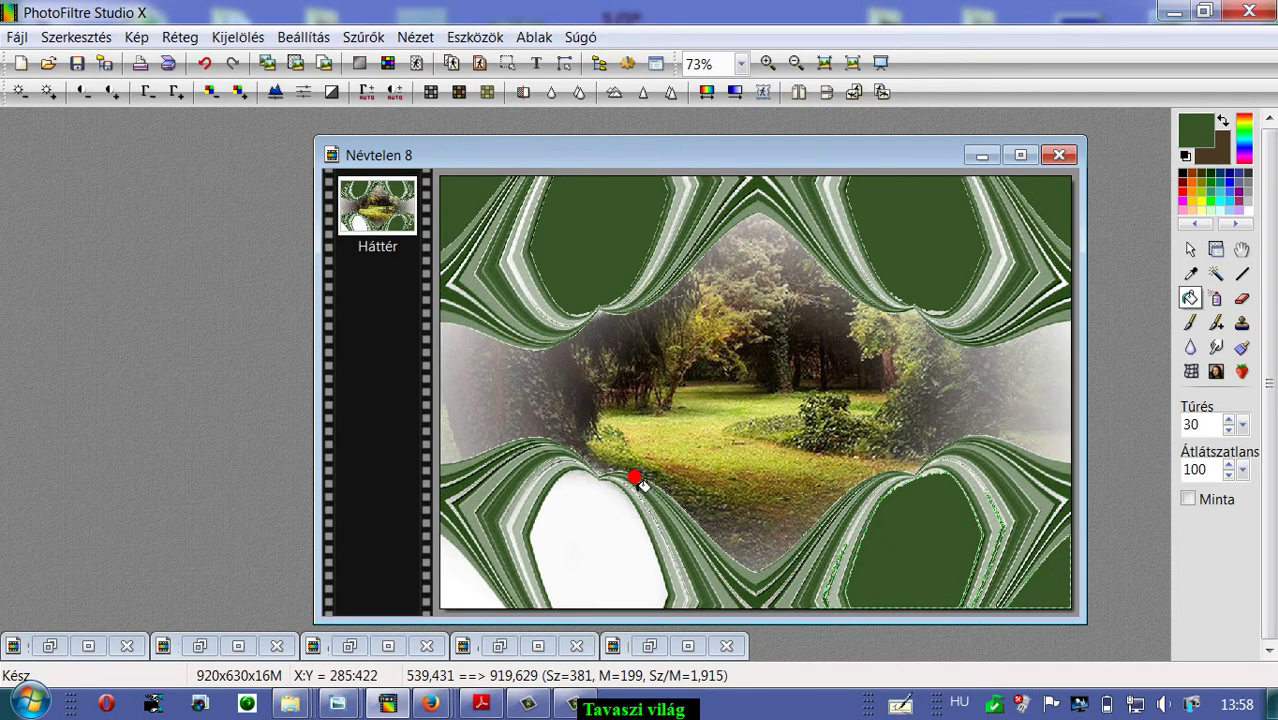
Select the white lower-left oval gap and corner with the magic wand and fill them with the same dark green.
click(1216, 273)
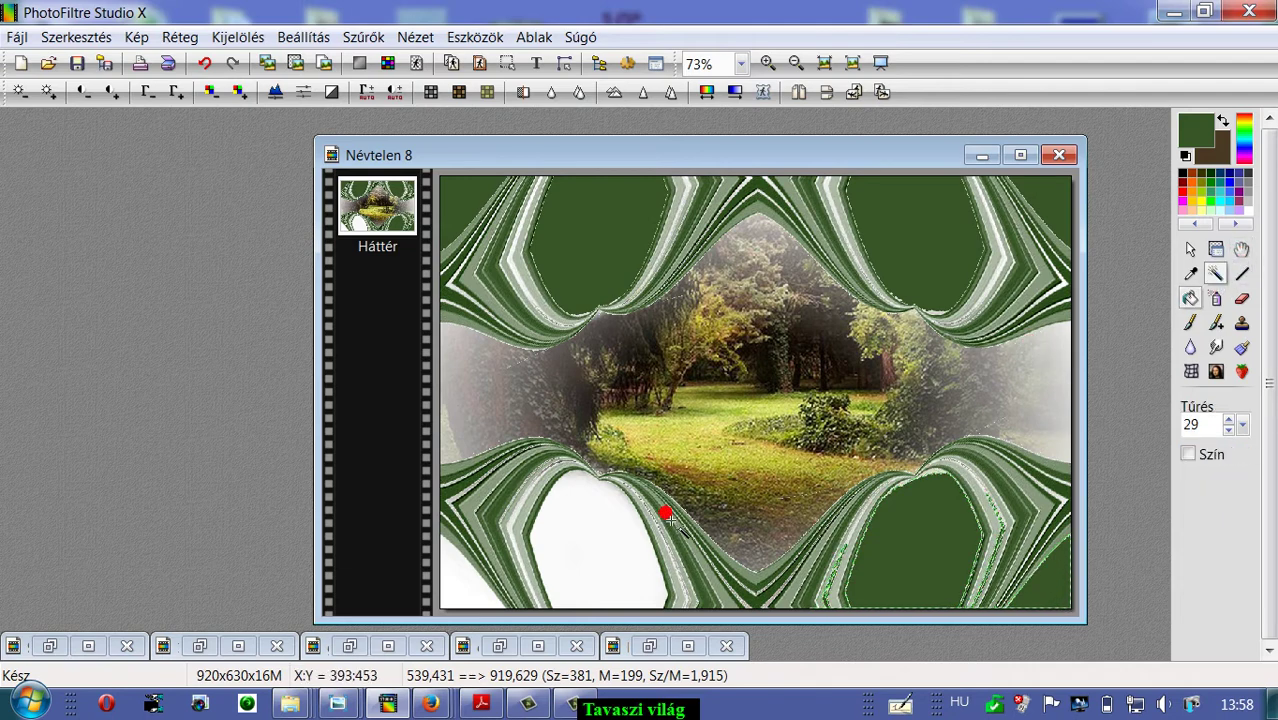
click(595, 552)
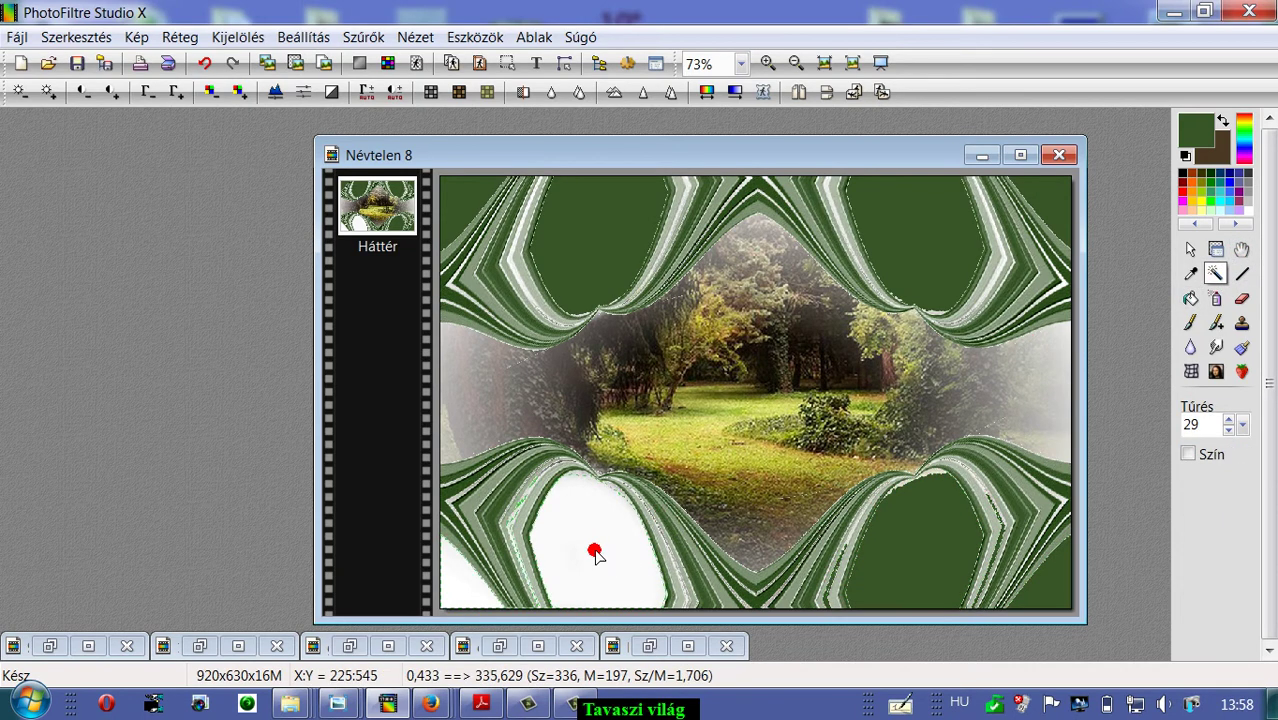
click(1189, 299)
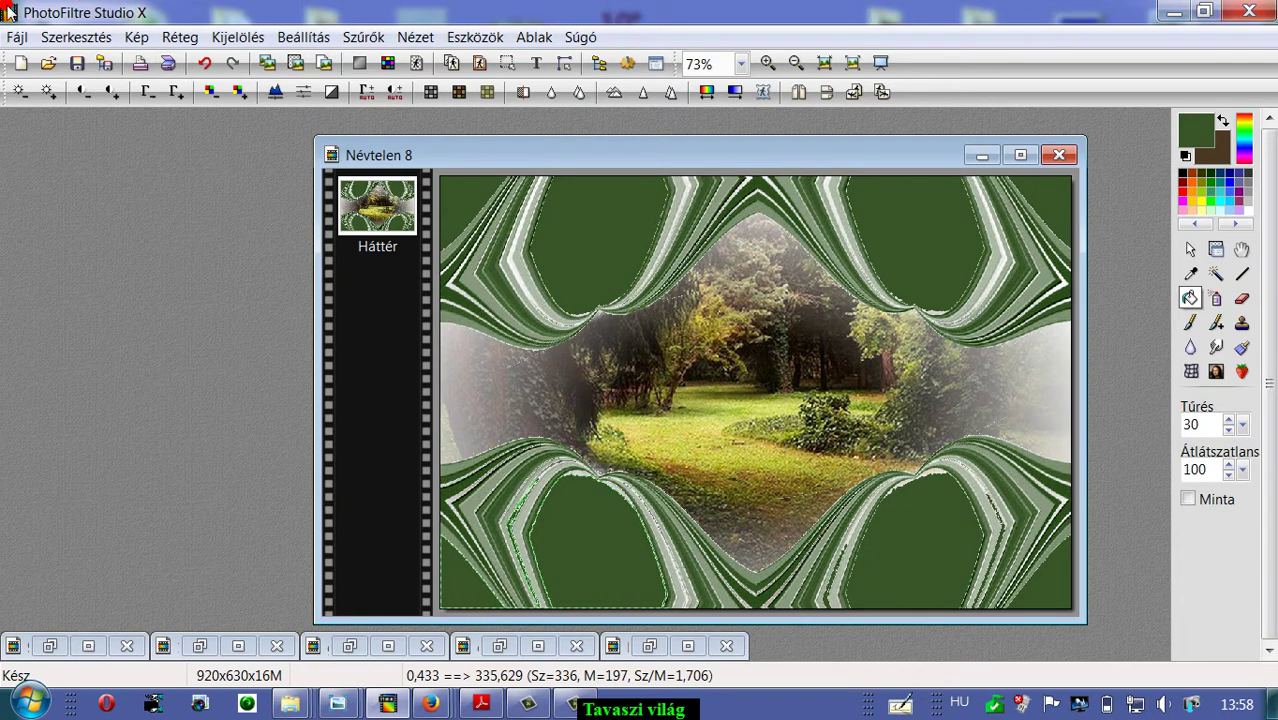
click(203, 63)
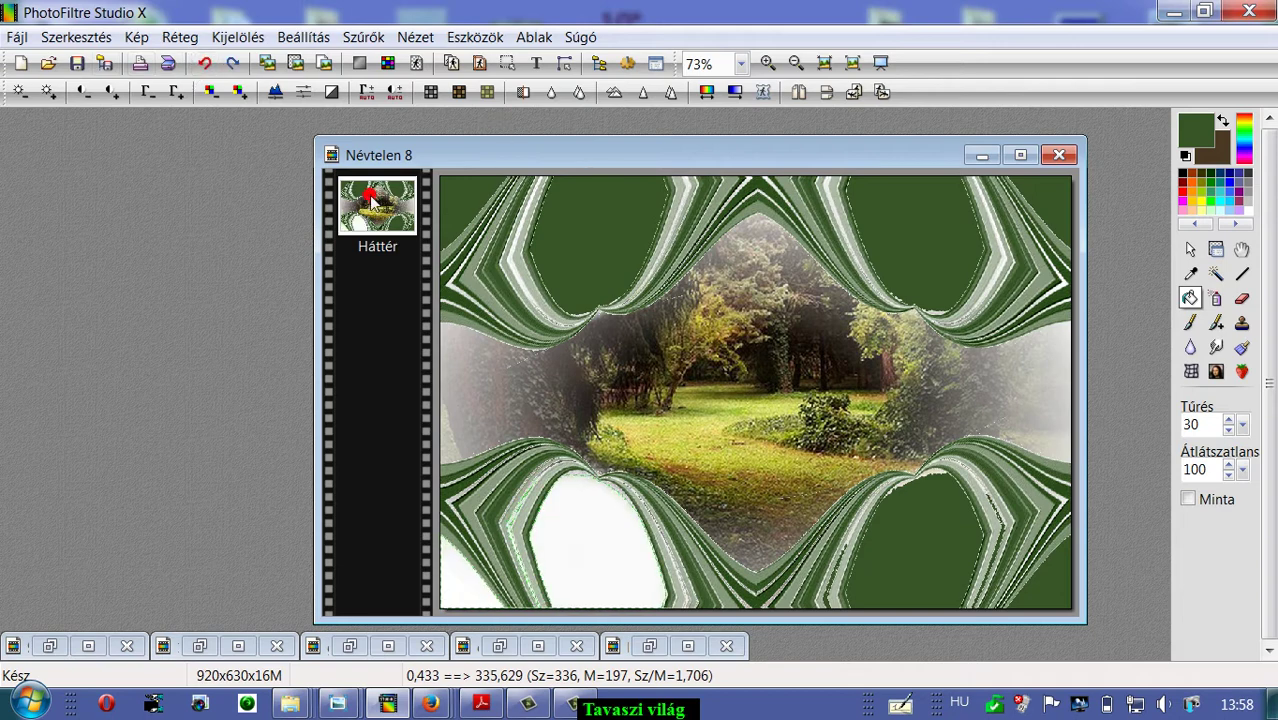
click(231, 64)
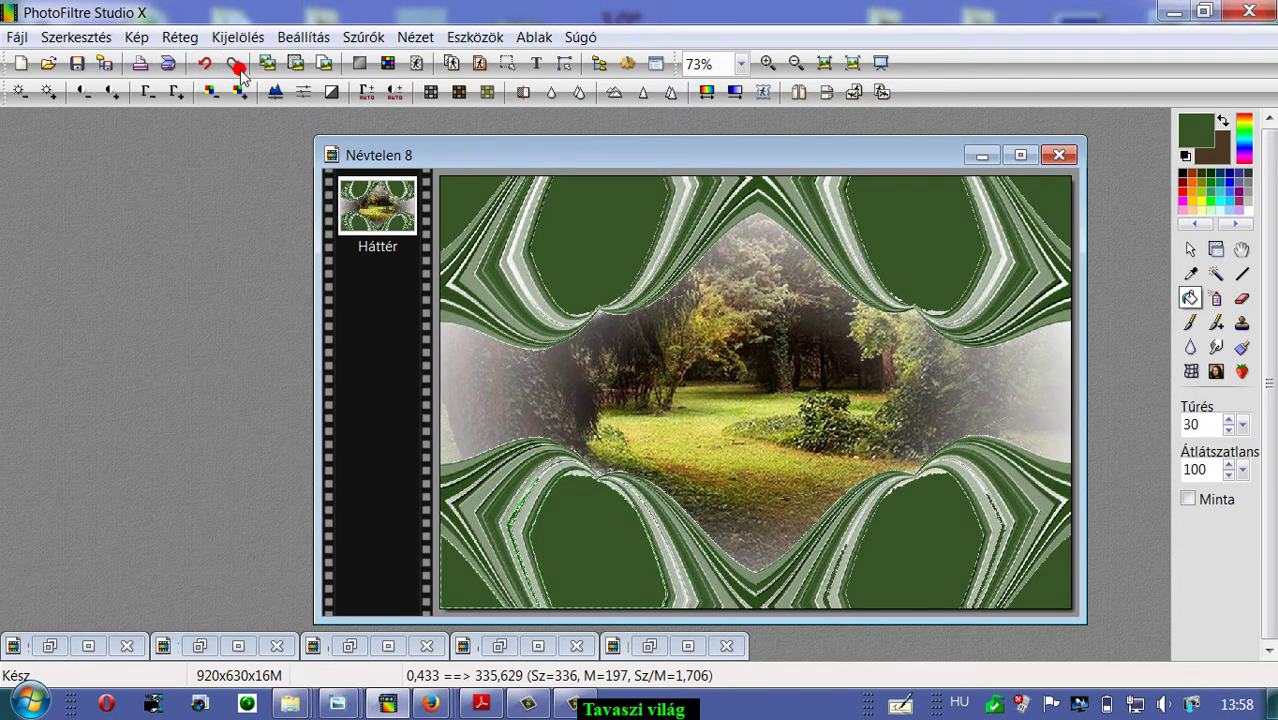
Select the upper-left green oval and apply a black Kontúr 3D effect with width 8, opacity 100 and position Jobb-alsó.
click(1188, 250)
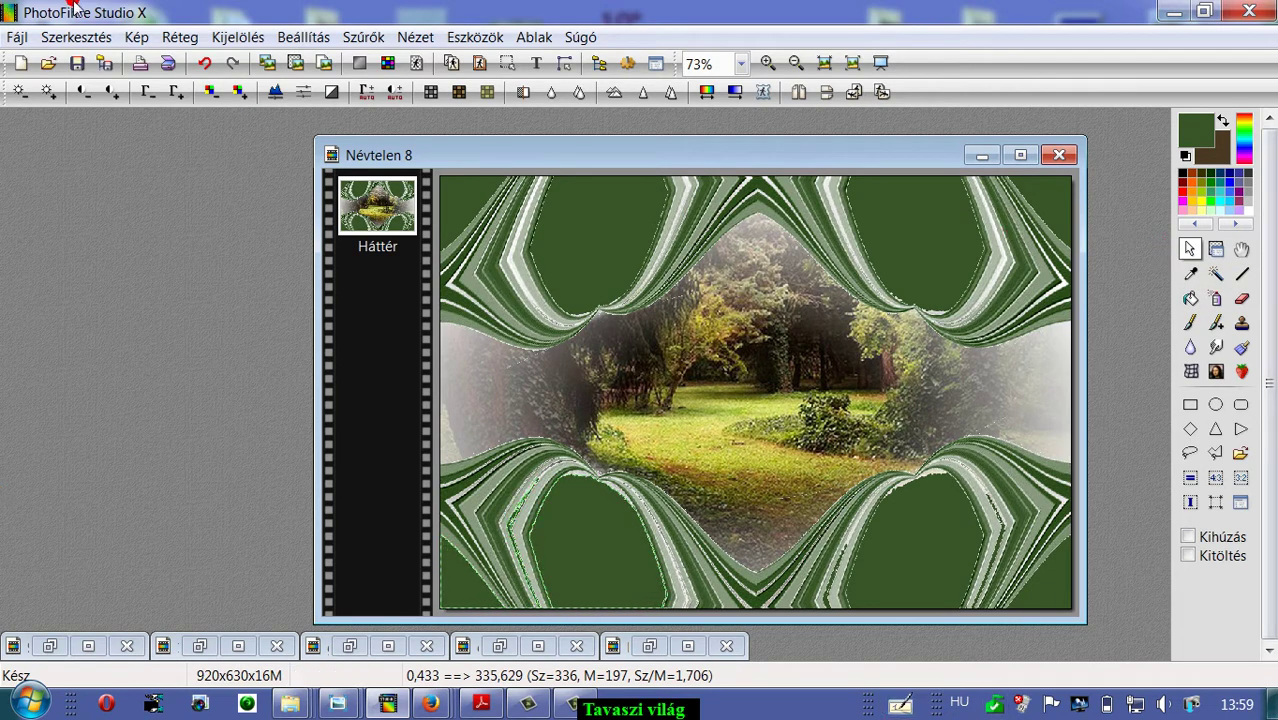
click(1215, 274)
click(591, 248)
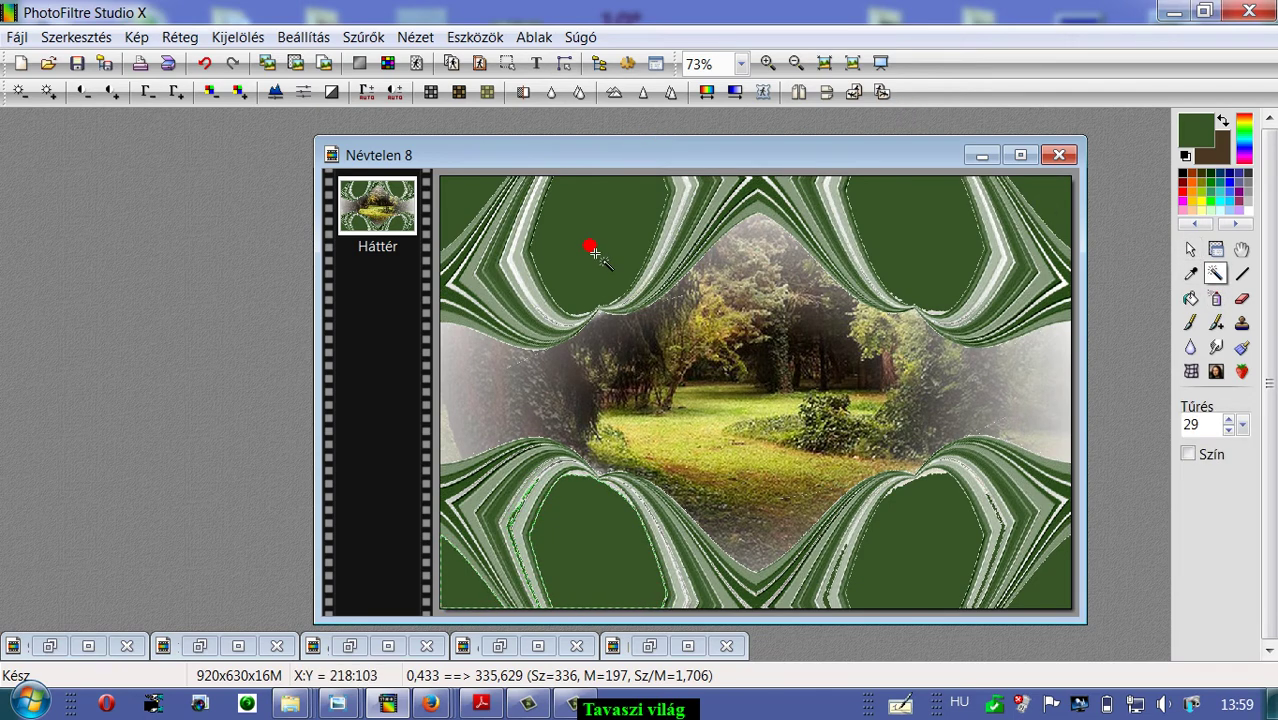
click(364, 37)
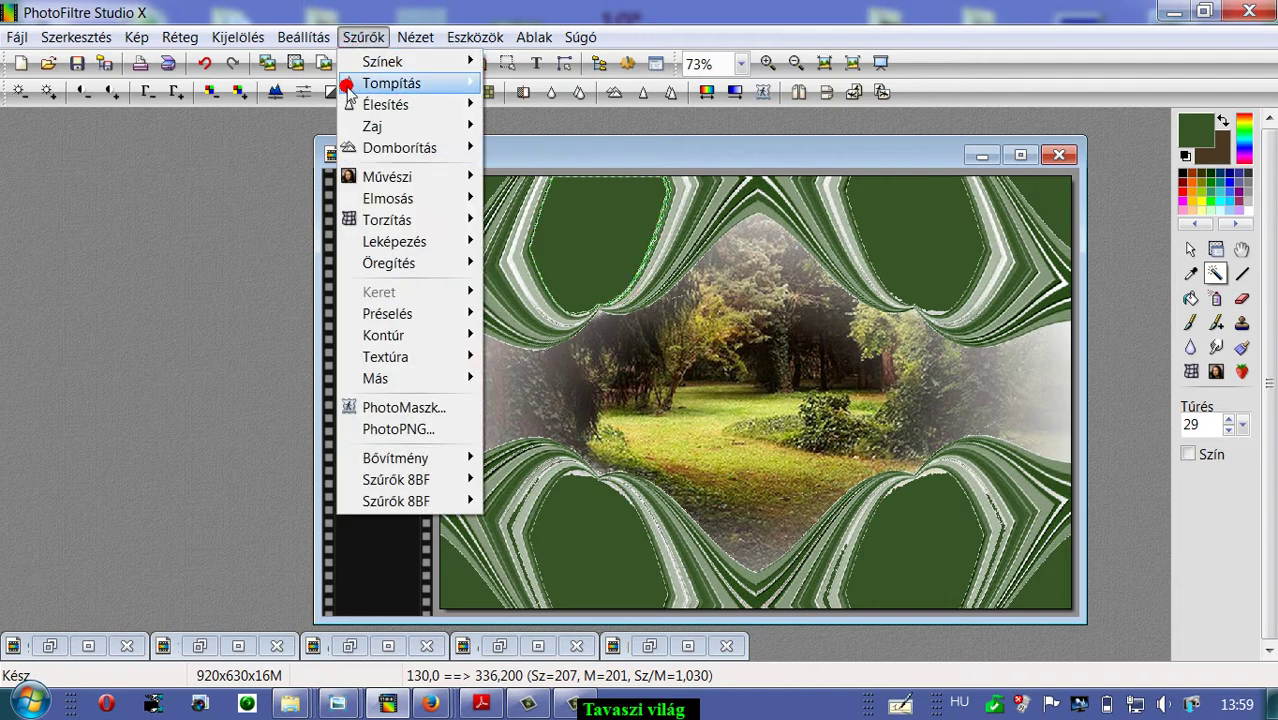
mouse_move(383, 245)
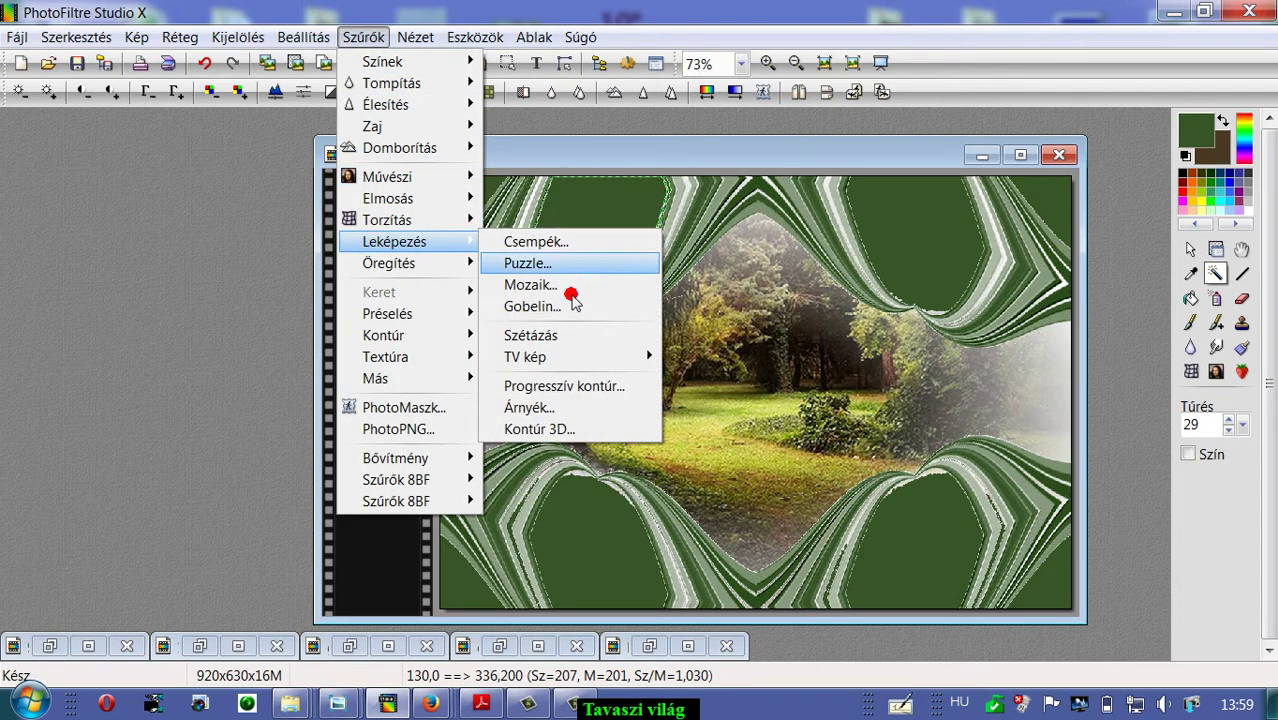
click(569, 429)
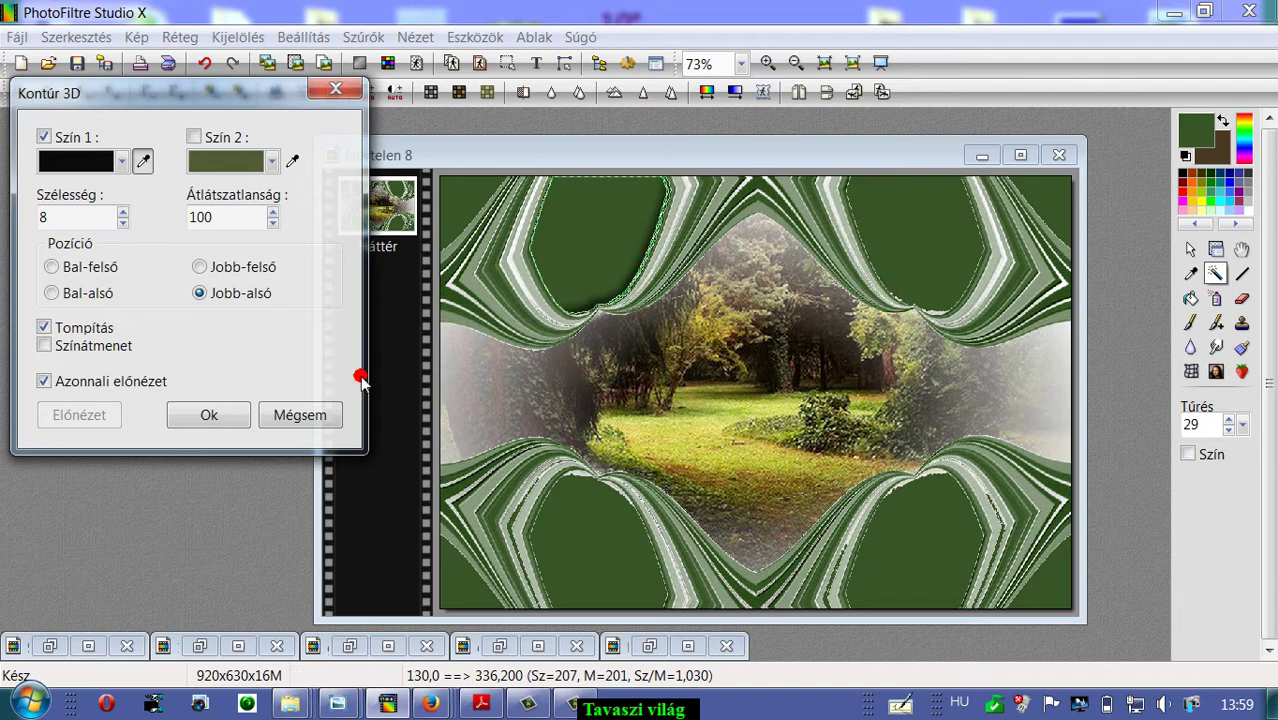
click(190, 416)
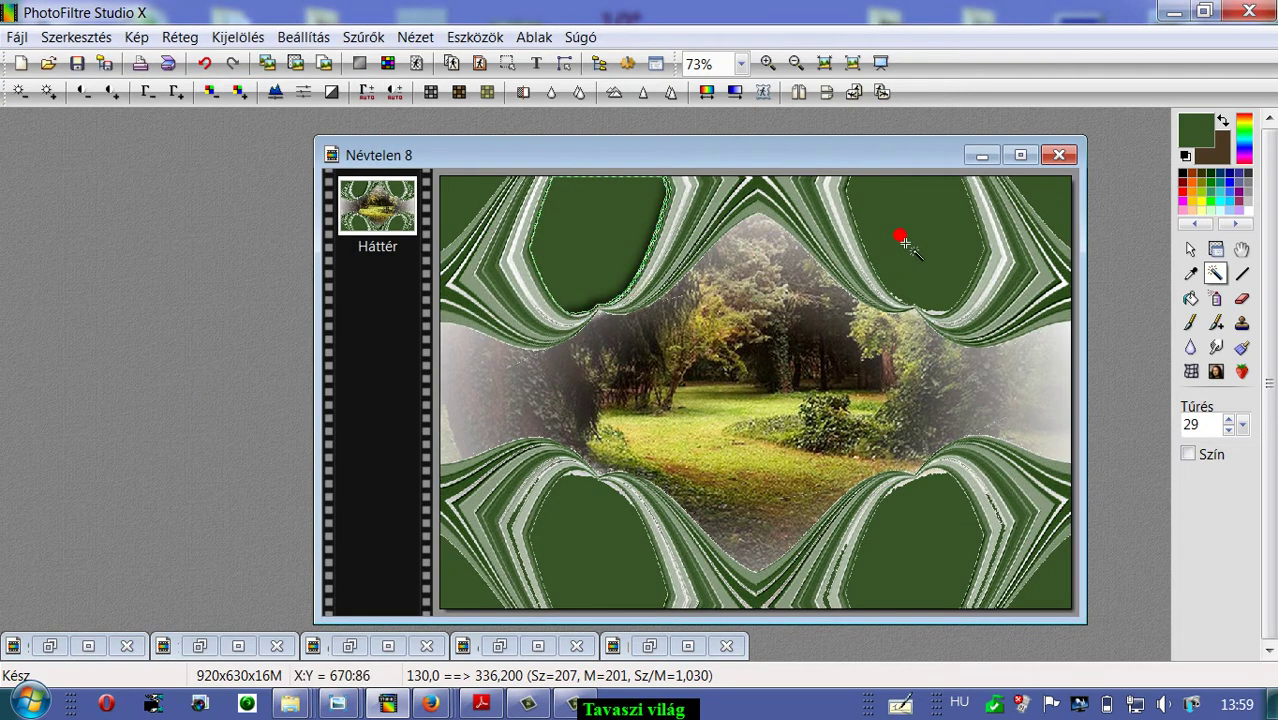
Select the upper-right green oval and apply the black Kontúr 3D effect with width 8 and position Bal-alsó.
click(348, 37)
mouse_move(388, 246)
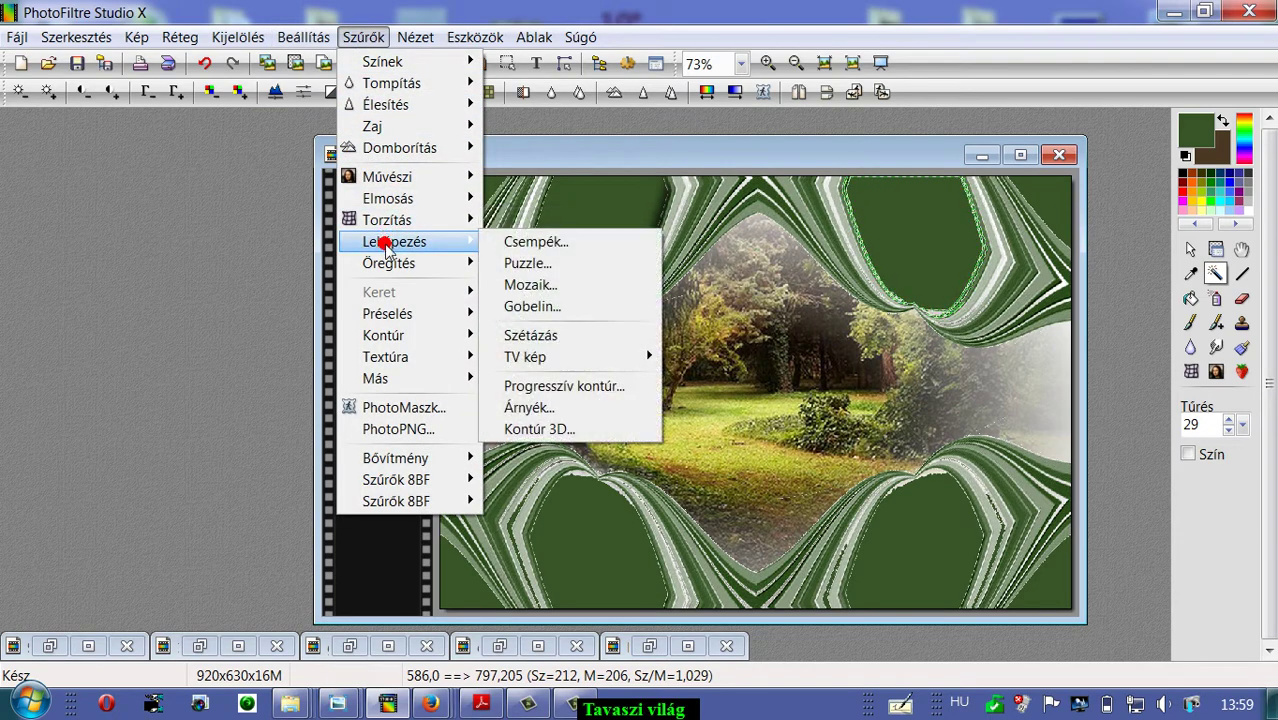
click(565, 428)
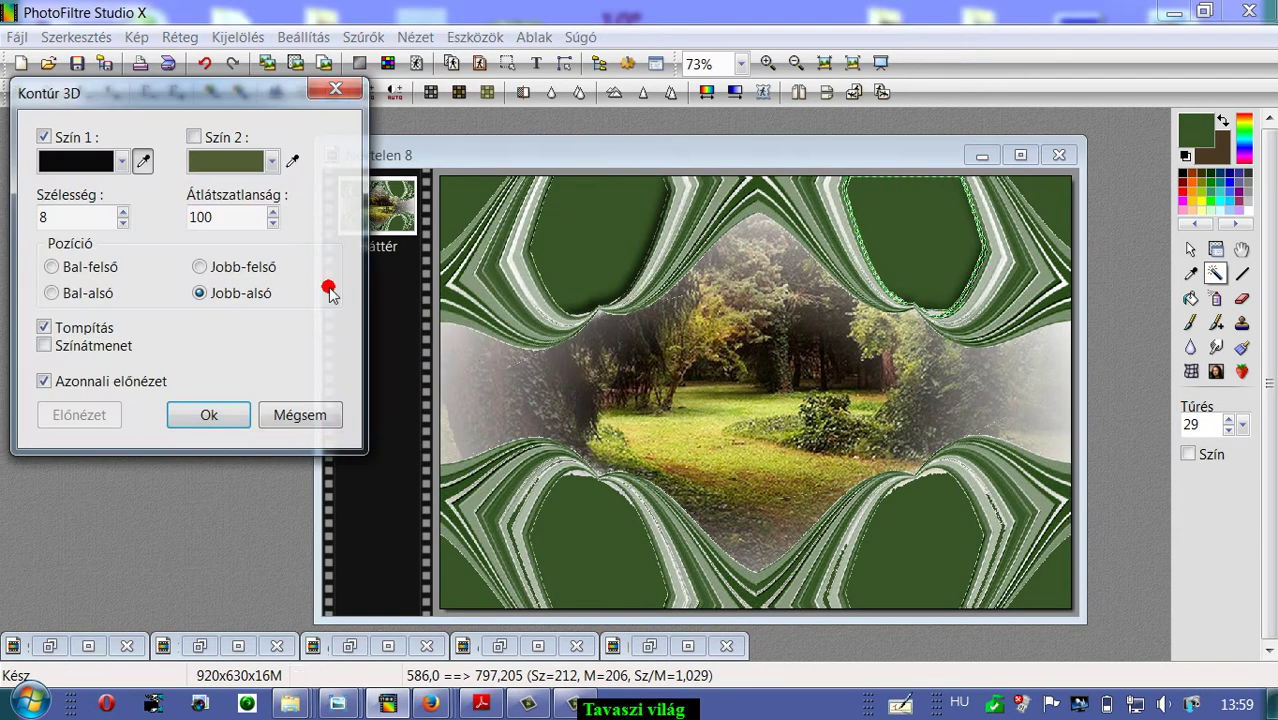
click(49, 293)
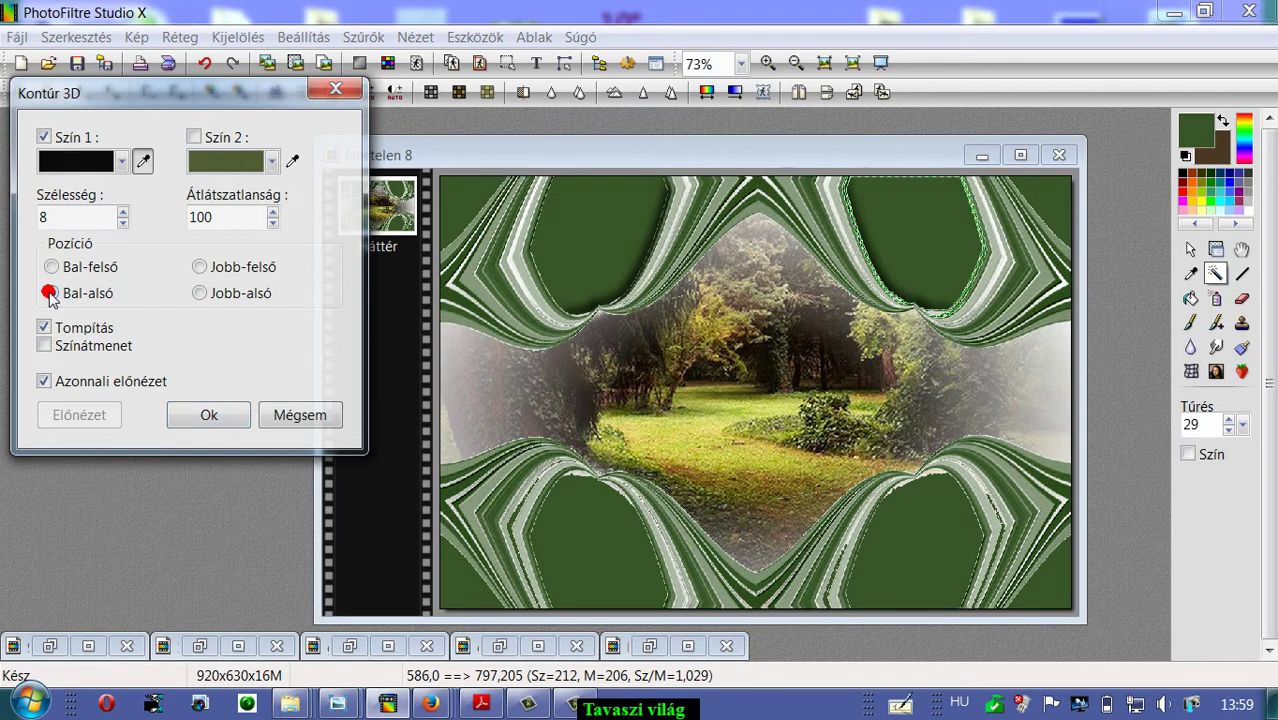
click(207, 414)
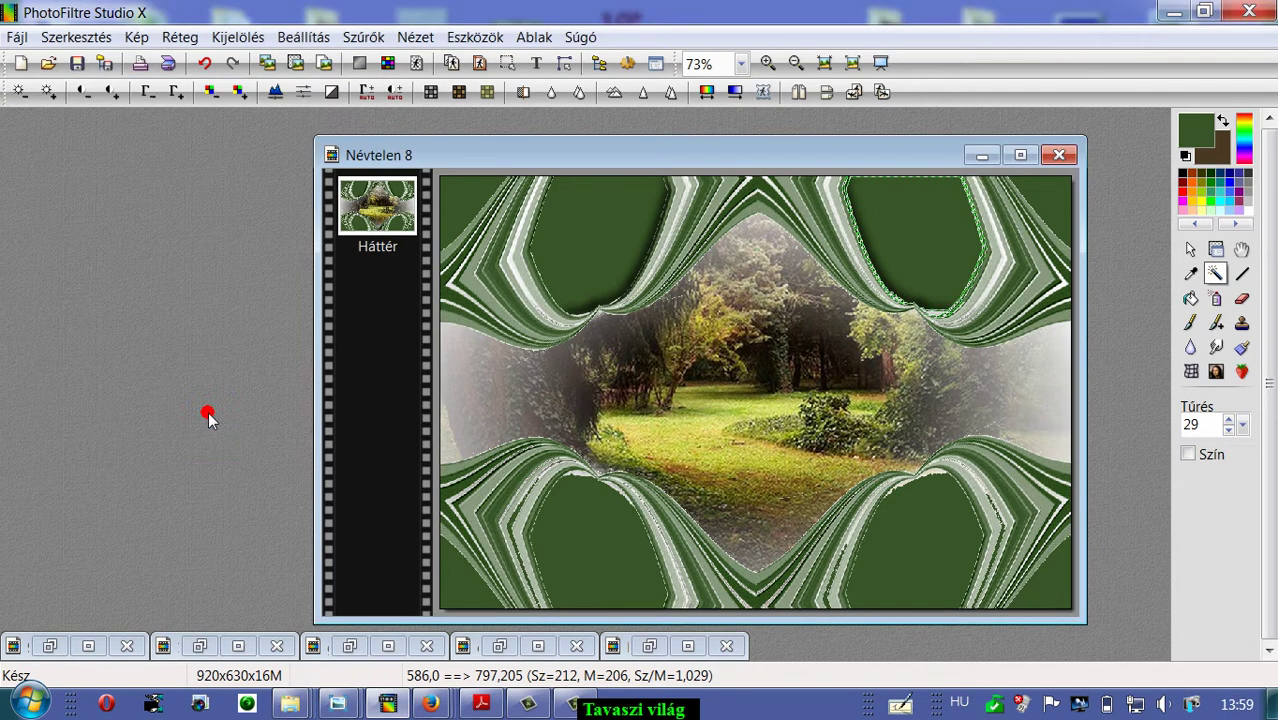
Select the lower-left green oval and apply the black Kontúr 3D effect, trying different positions and settling on Jobb-felső.
click(595, 553)
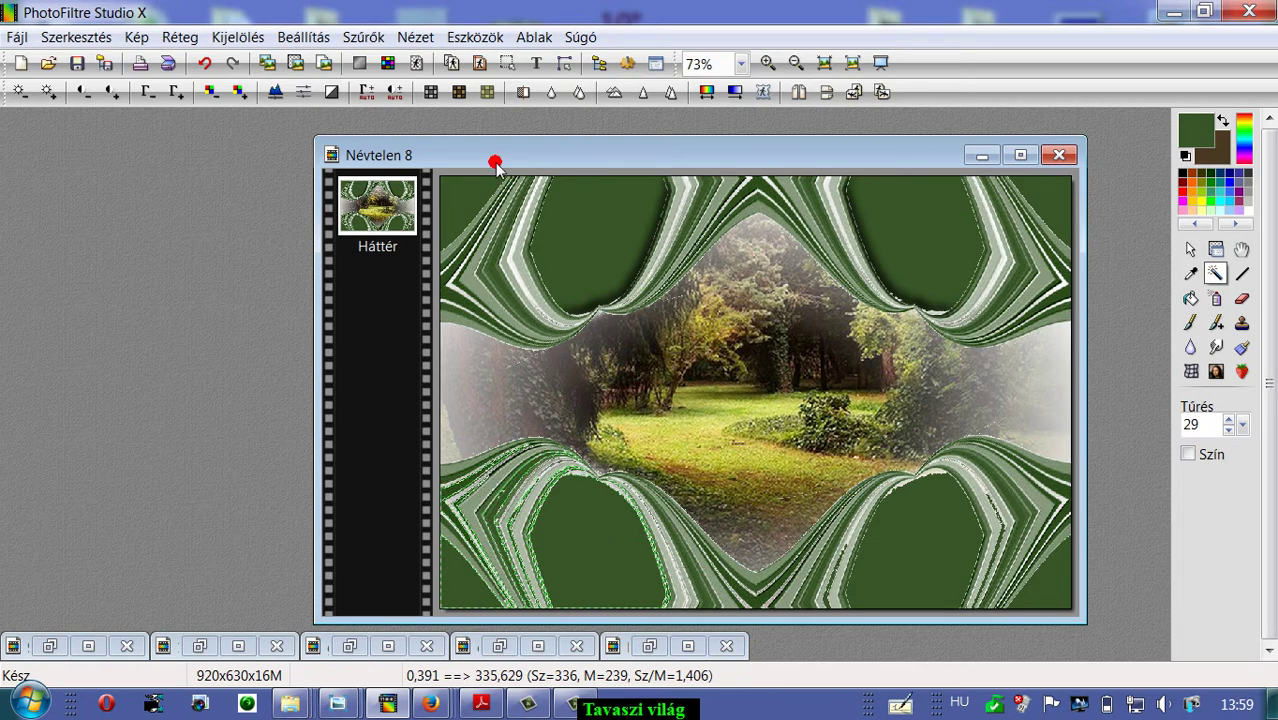
click(360, 36)
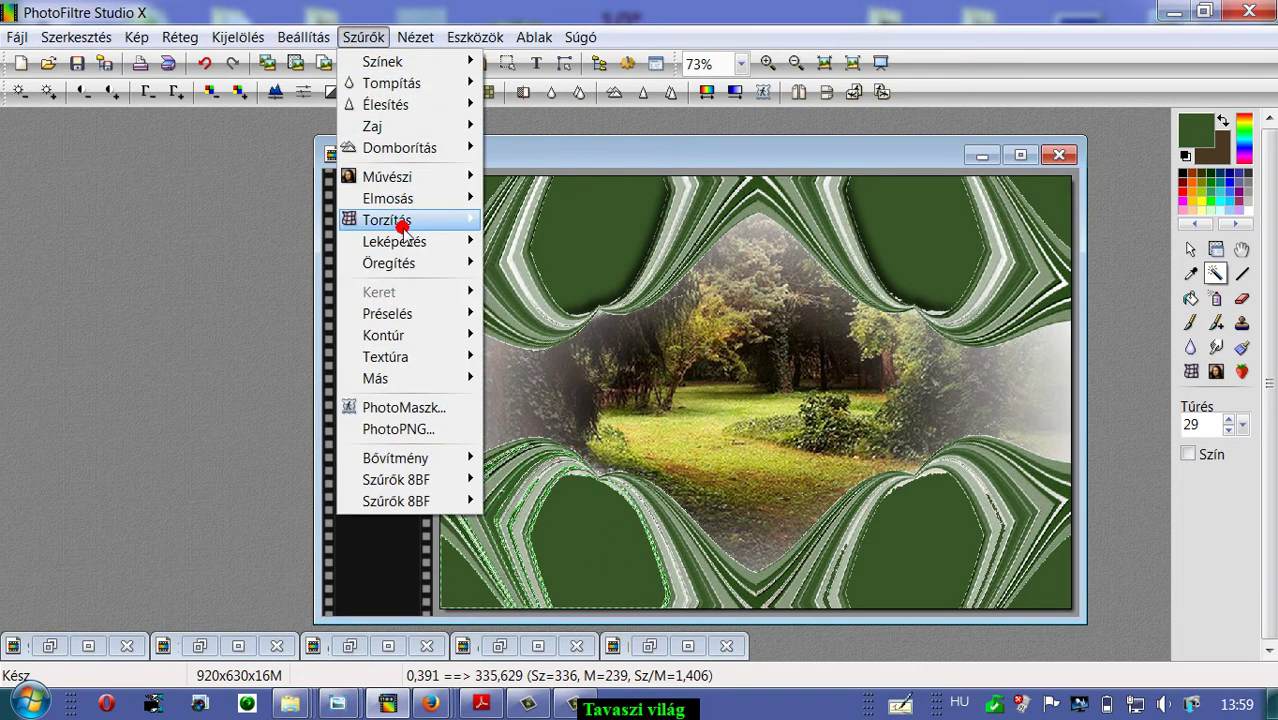
mouse_move(405, 248)
click(575, 430)
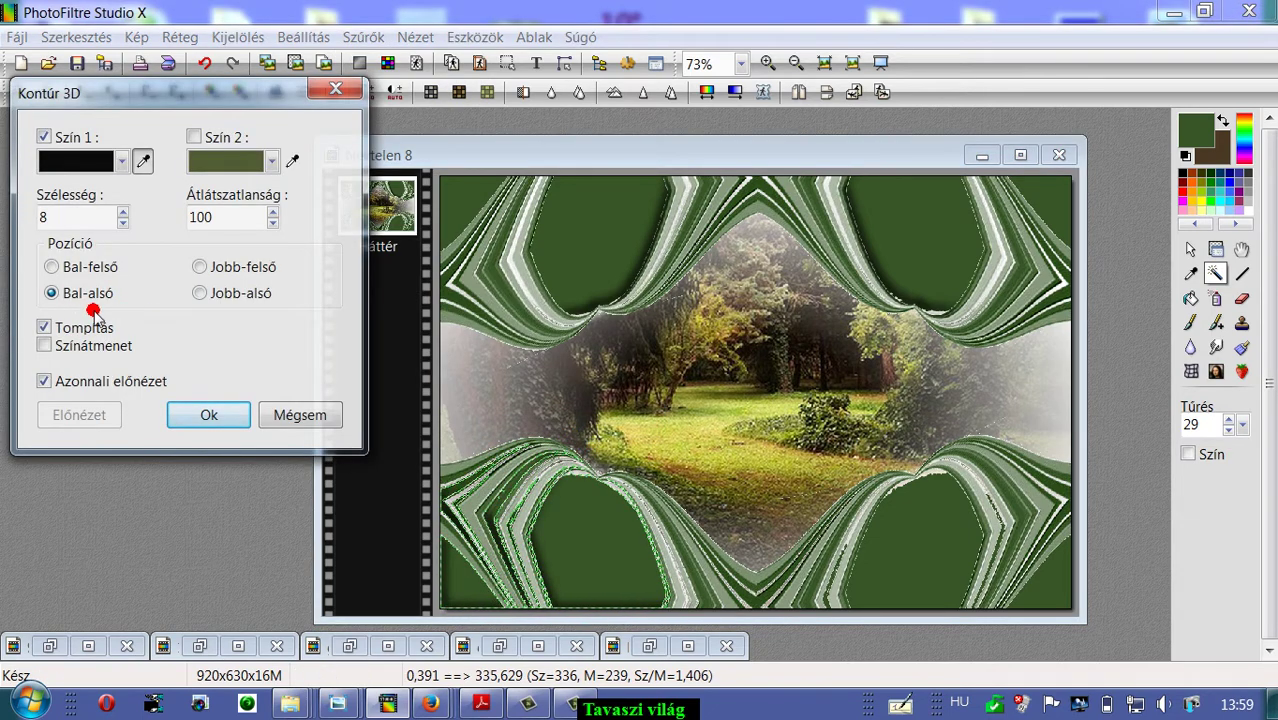
click(200, 292)
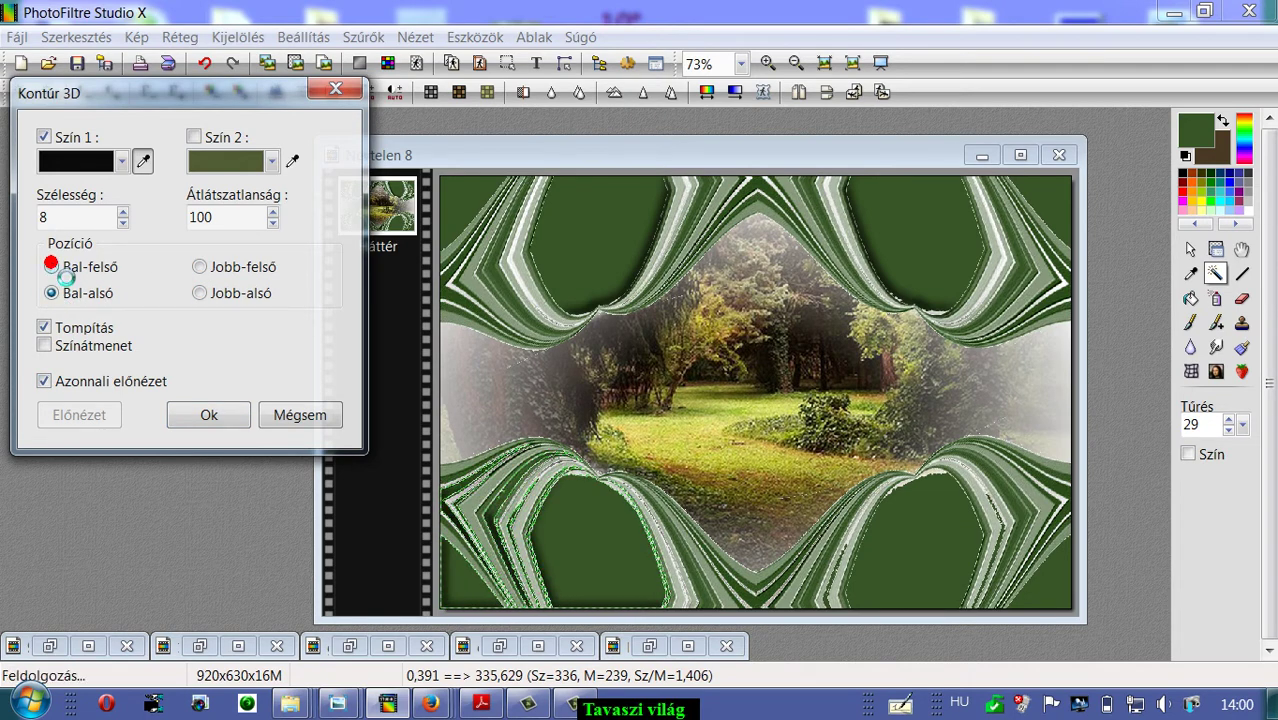
click(52, 267)
click(195, 270)
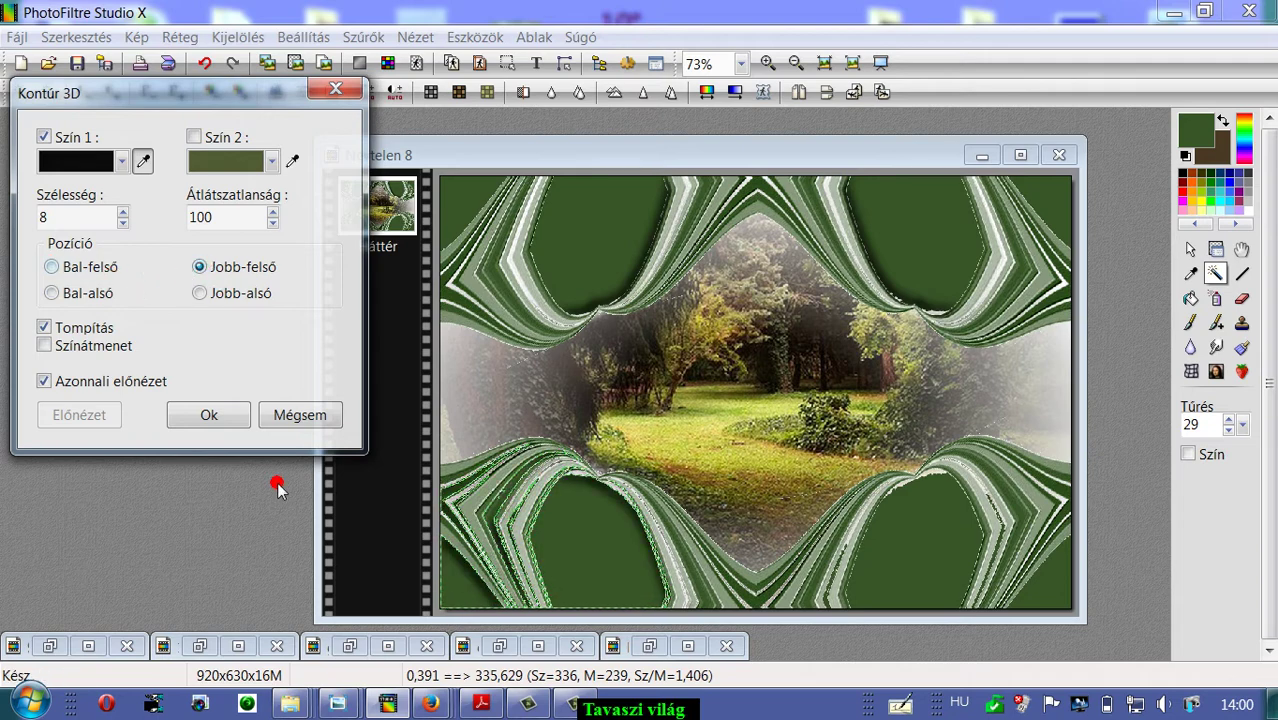
click(208, 416)
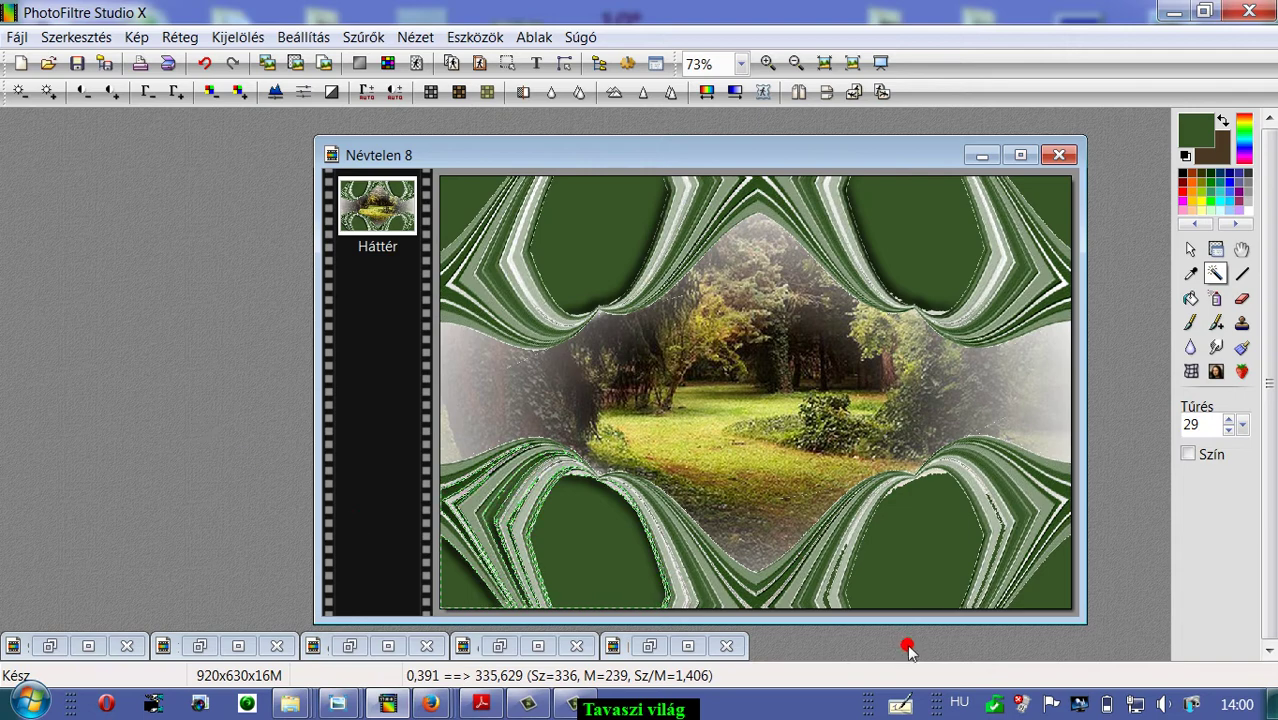
Select the lower-right green oval and apply the black Kontúr 3D effect with width 8 and position Bal-felső.
click(940, 558)
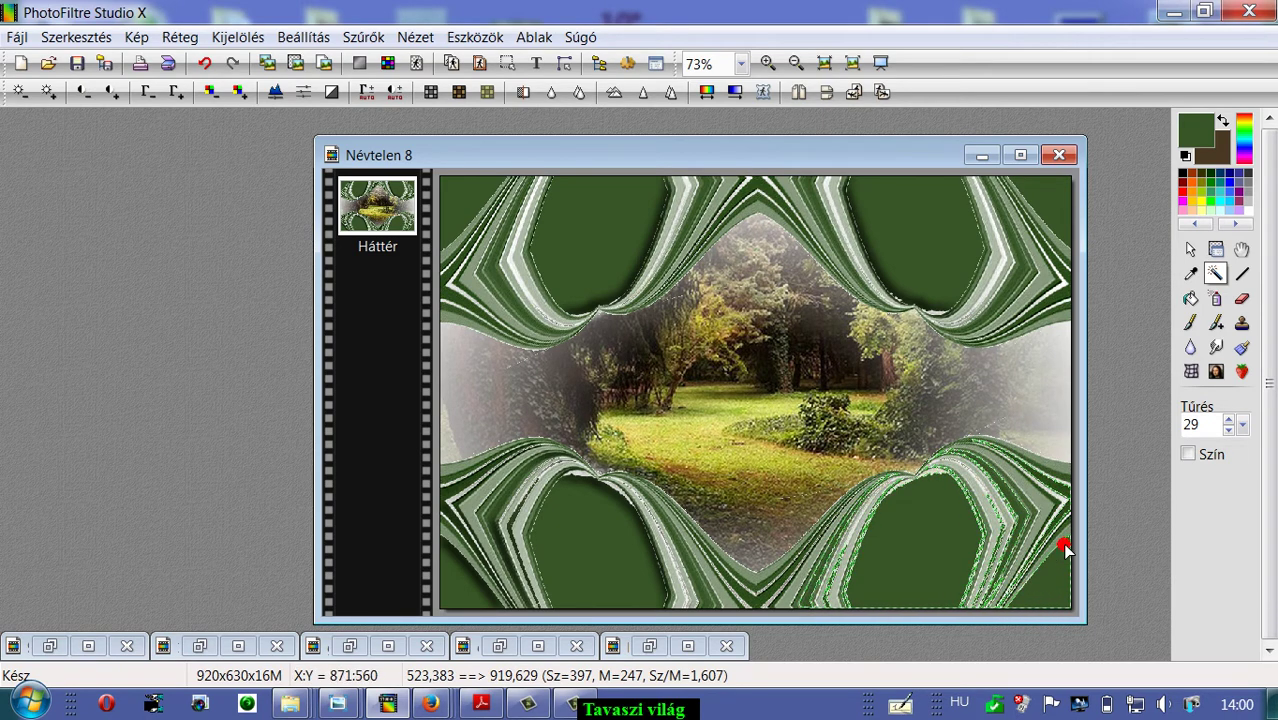
click(1216, 249)
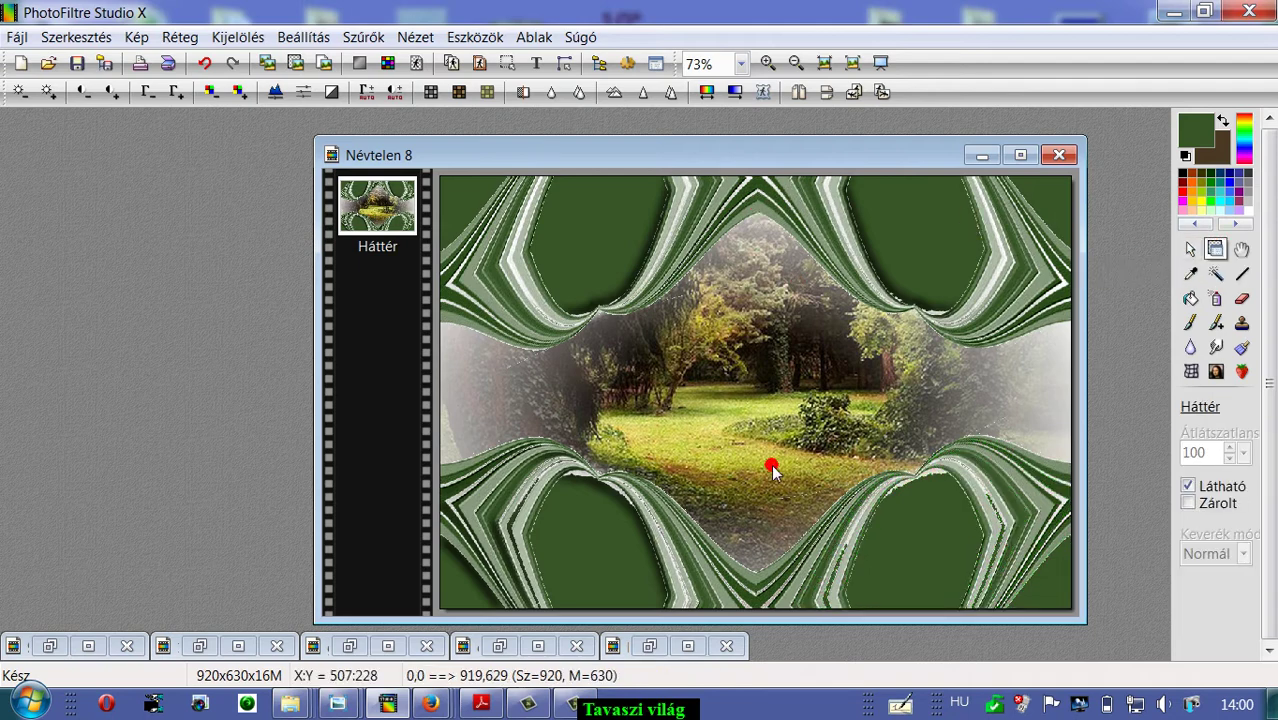
click(1216, 273)
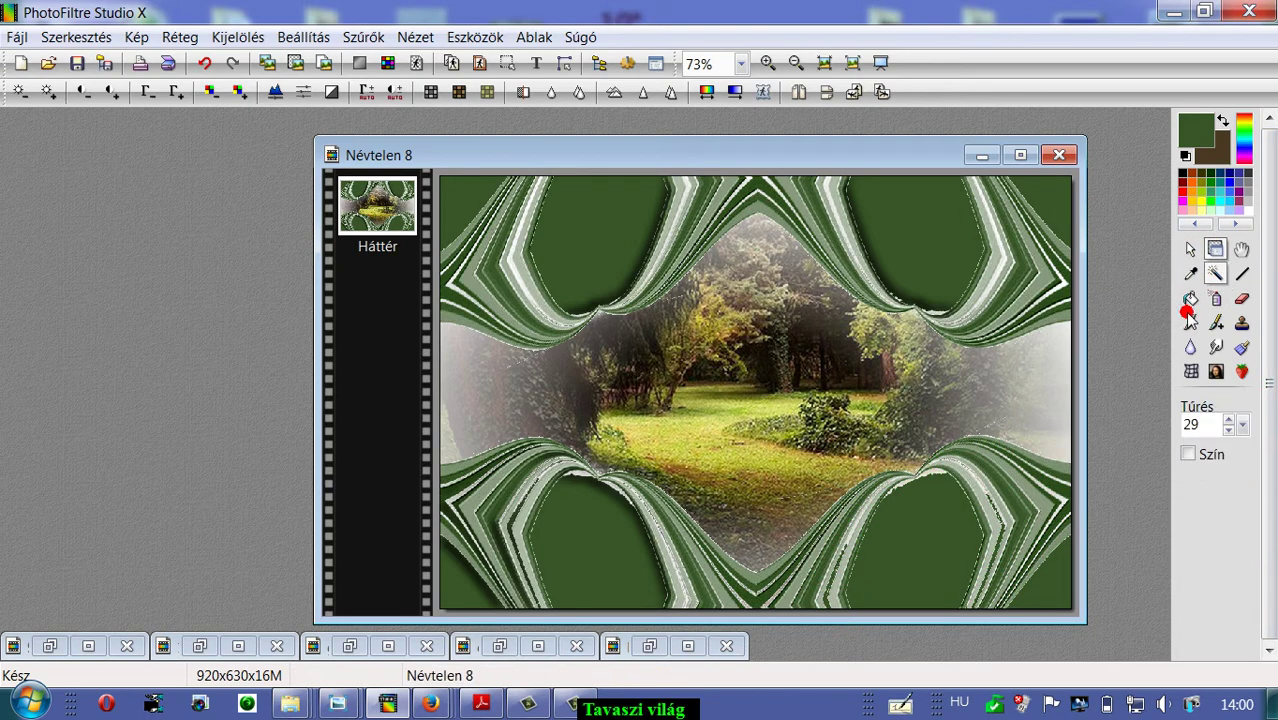
click(866, 602)
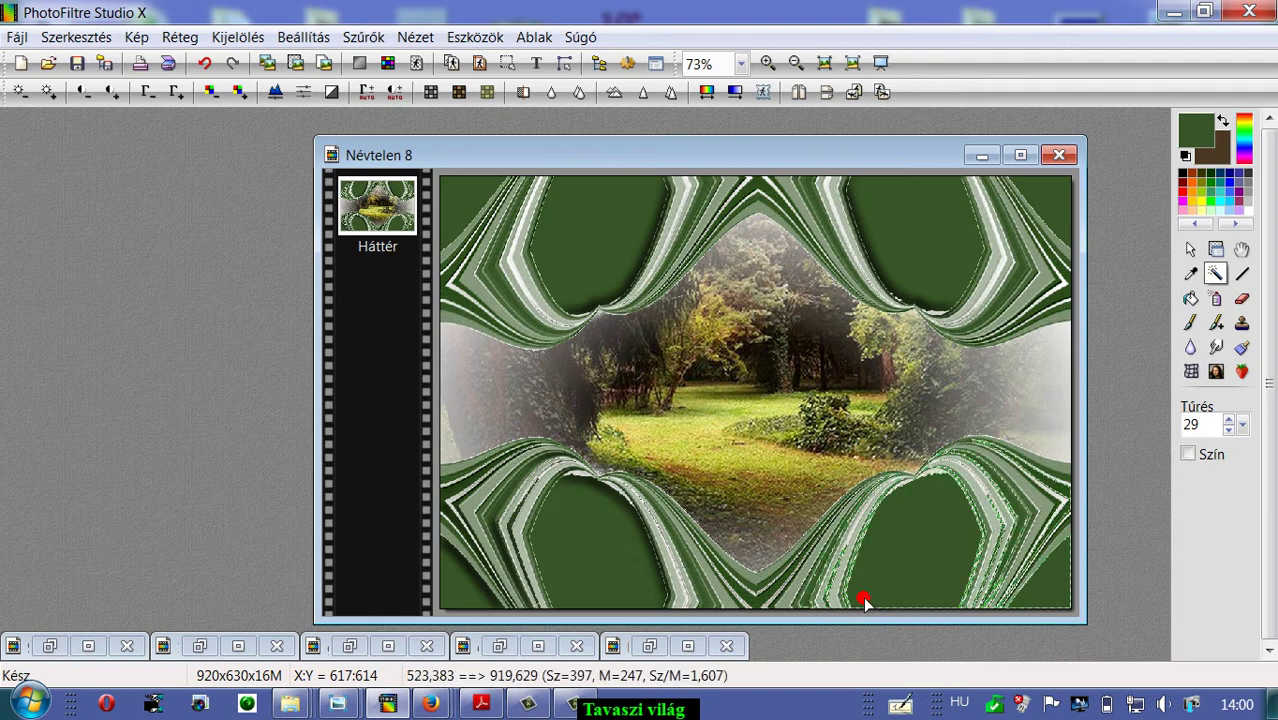
click(363, 37)
mouse_move(410, 246)
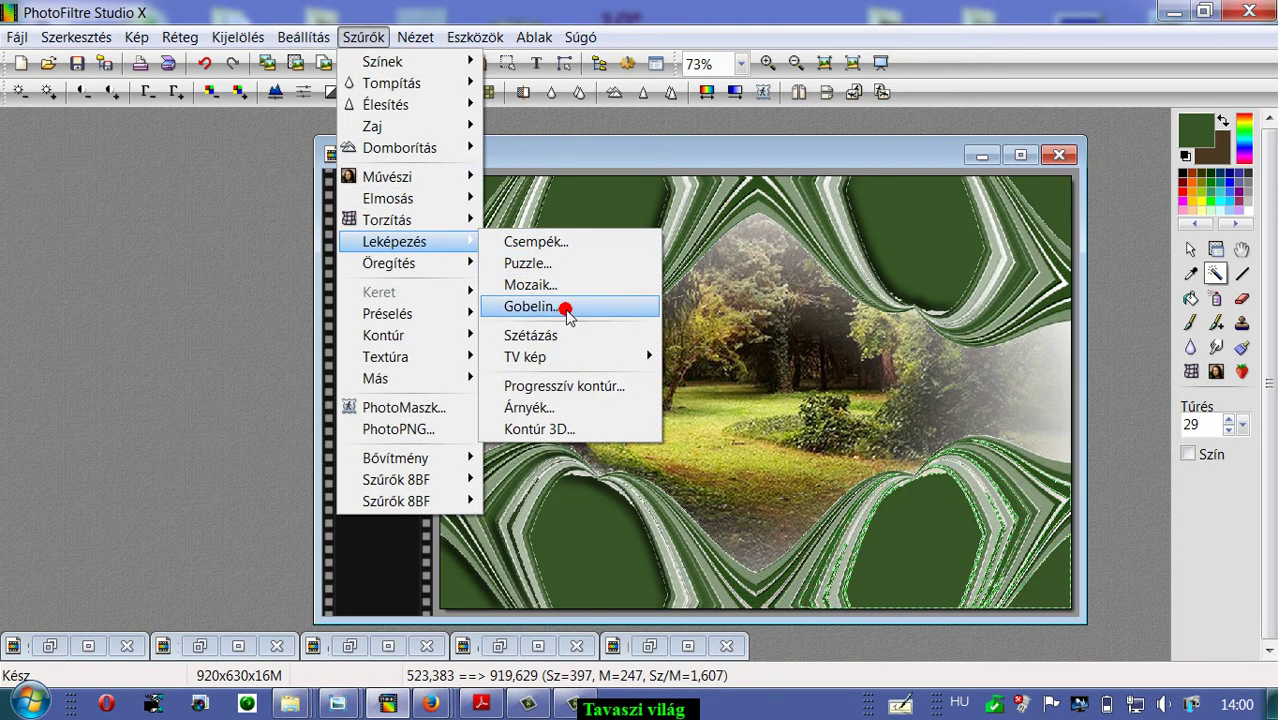
click(564, 429)
click(200, 288)
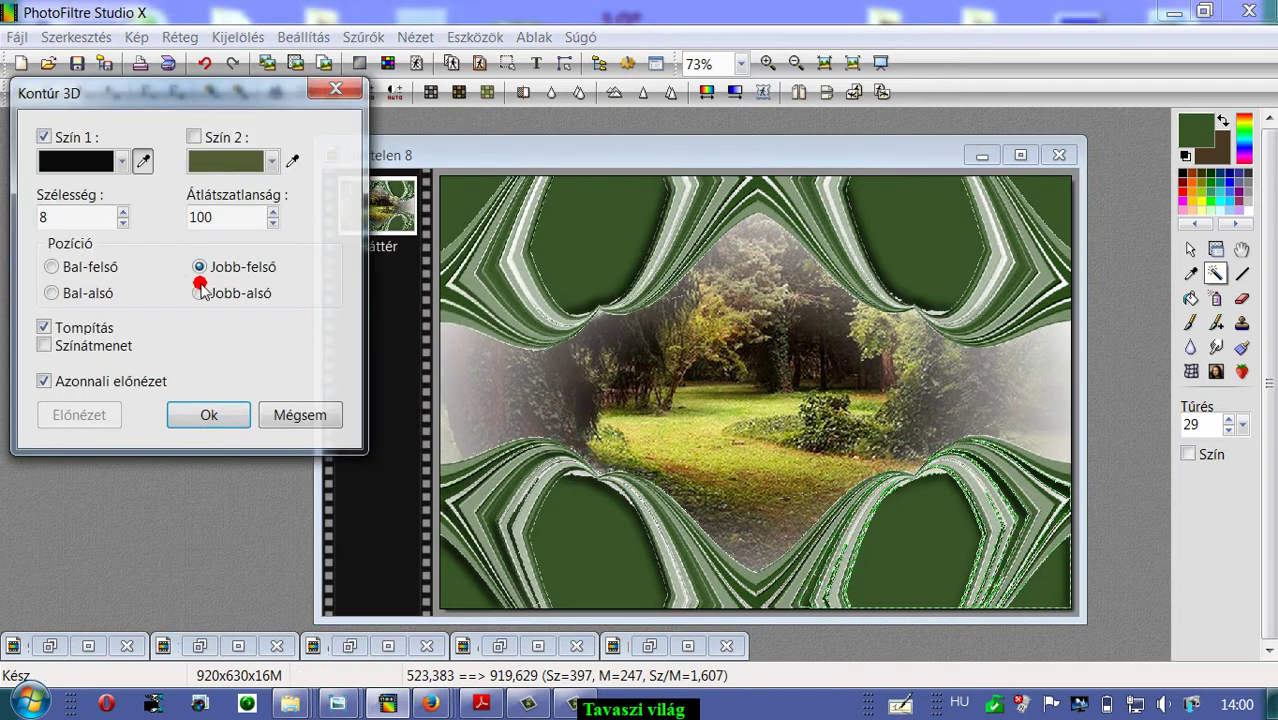
click(52, 267)
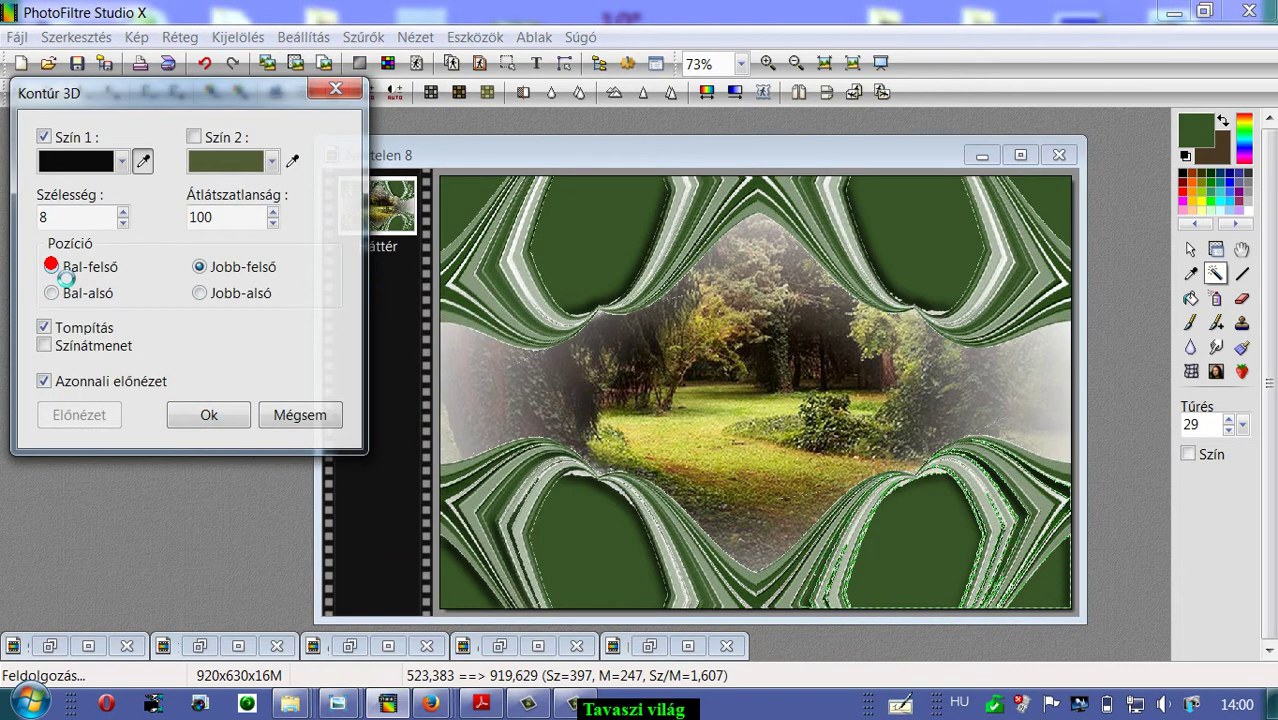
click(813, 516)
click(924, 485)
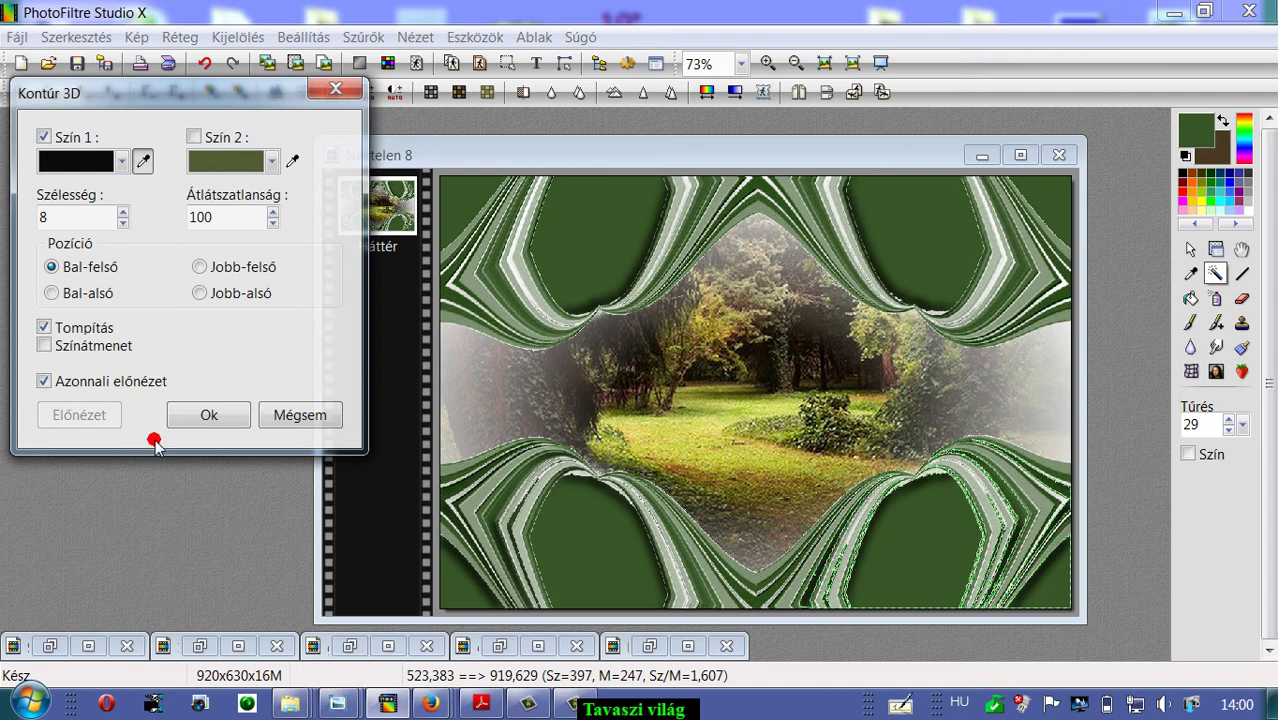
click(205, 412)
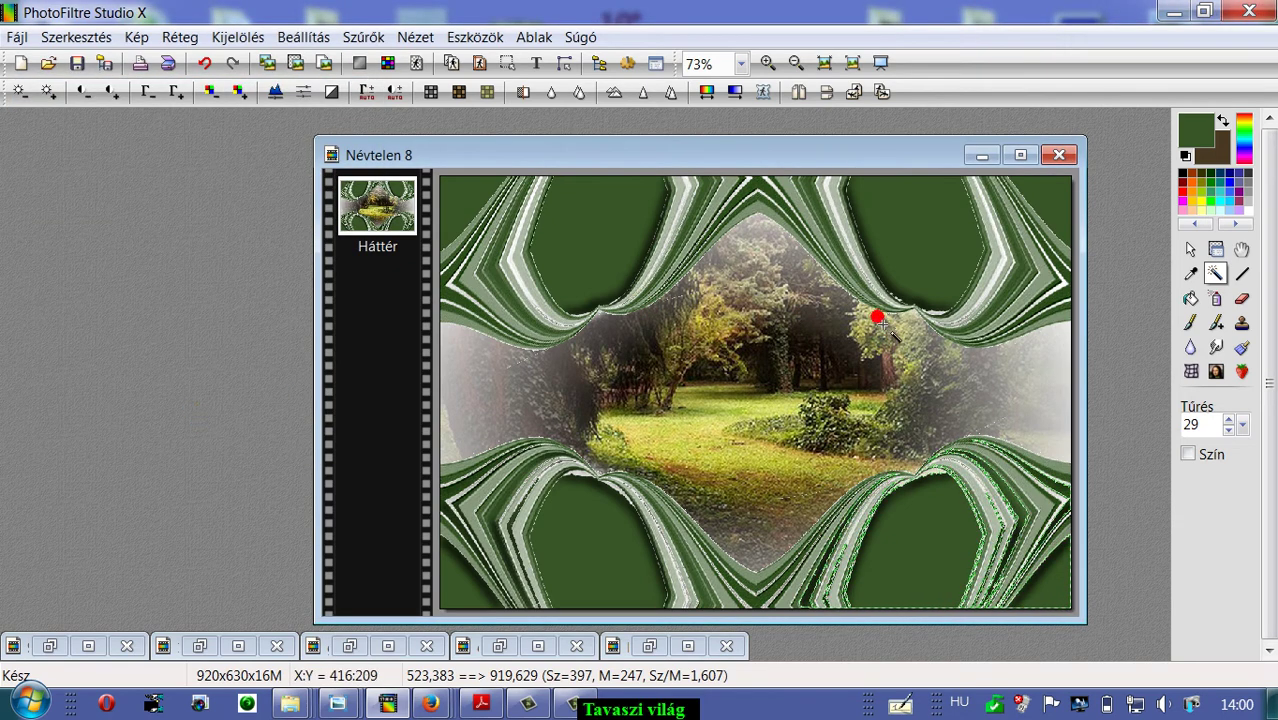
Clear the current selection, select the inside of the upper-left green oval and apply the Vakolat texture to it.
click(1213, 249)
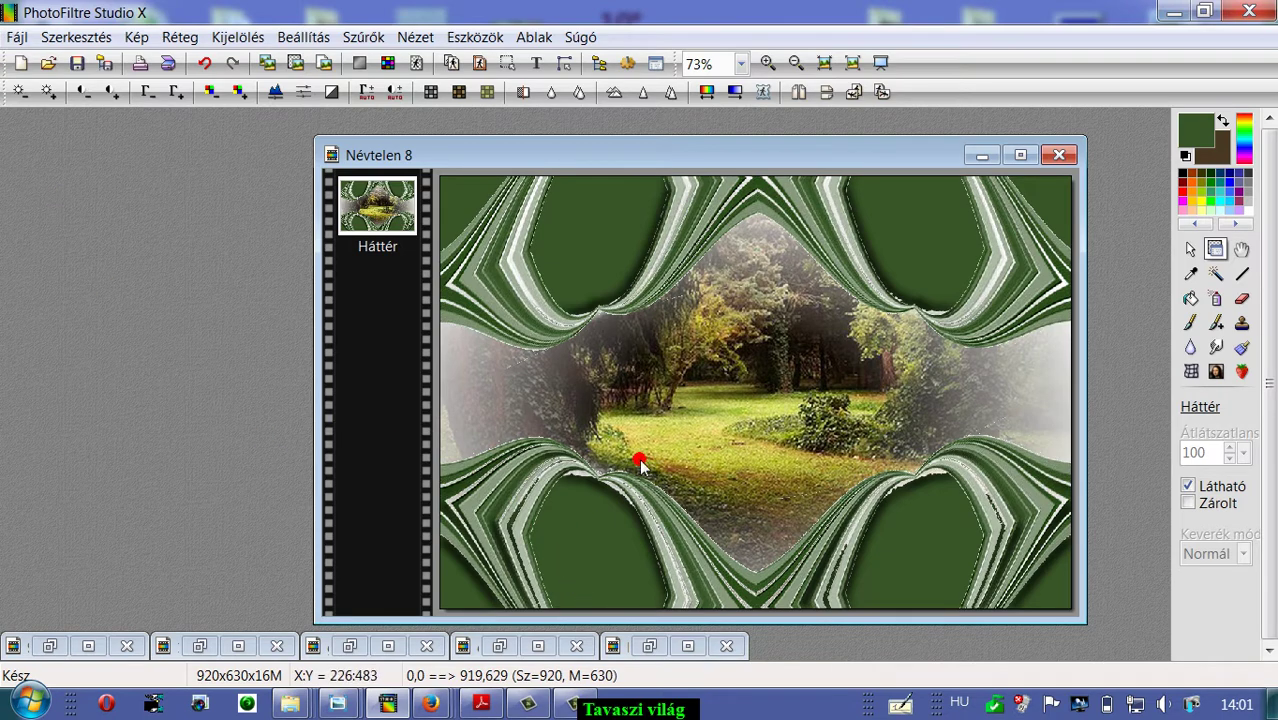
click(1220, 277)
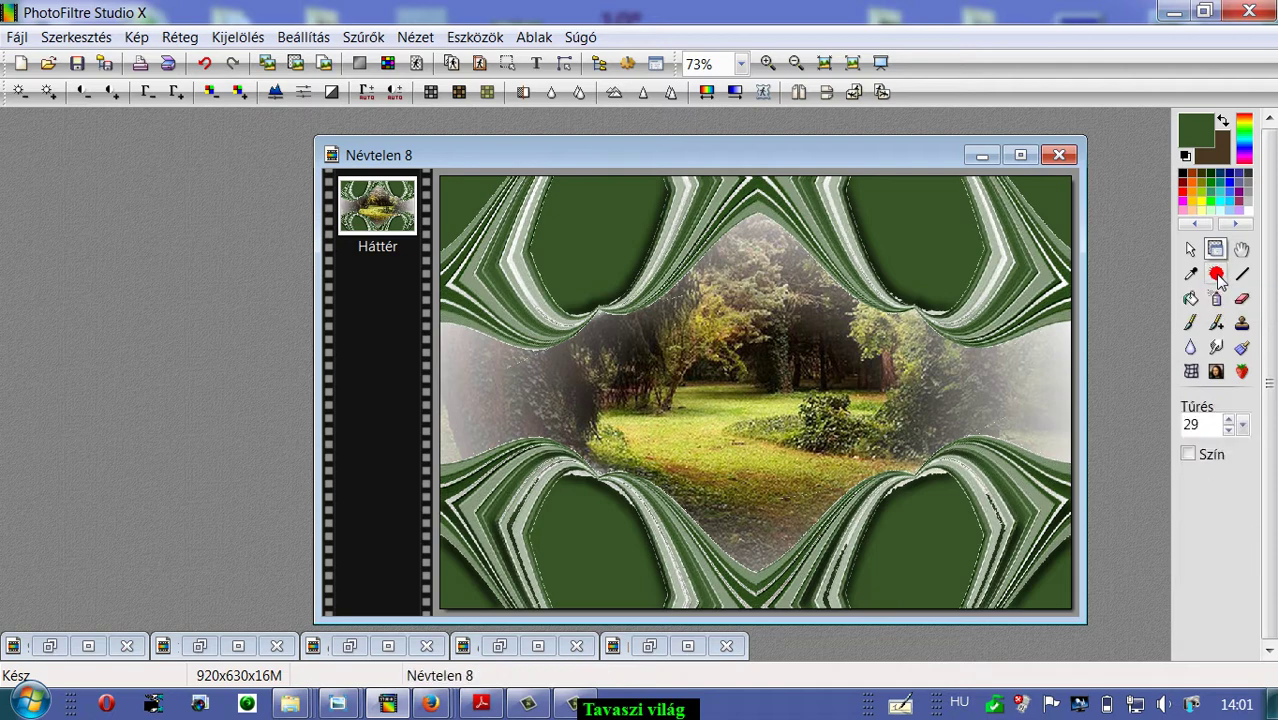
click(603, 230)
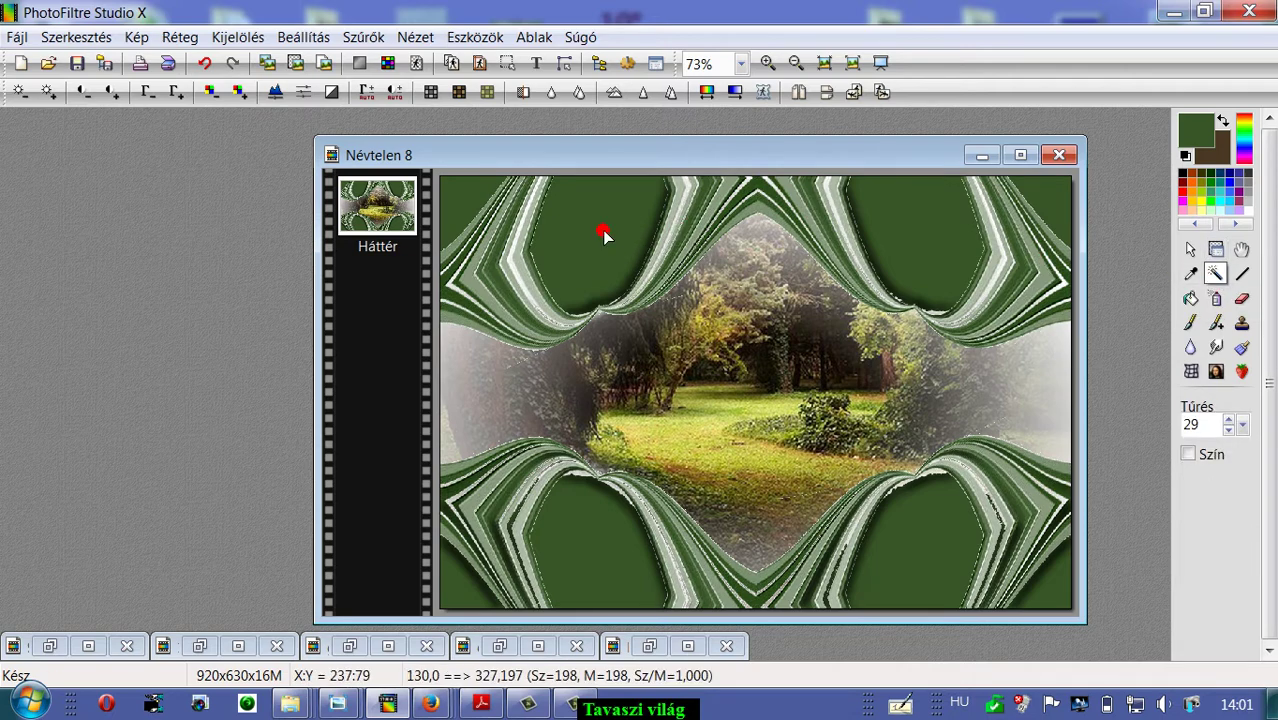
click(363, 37)
mouse_move(390, 343)
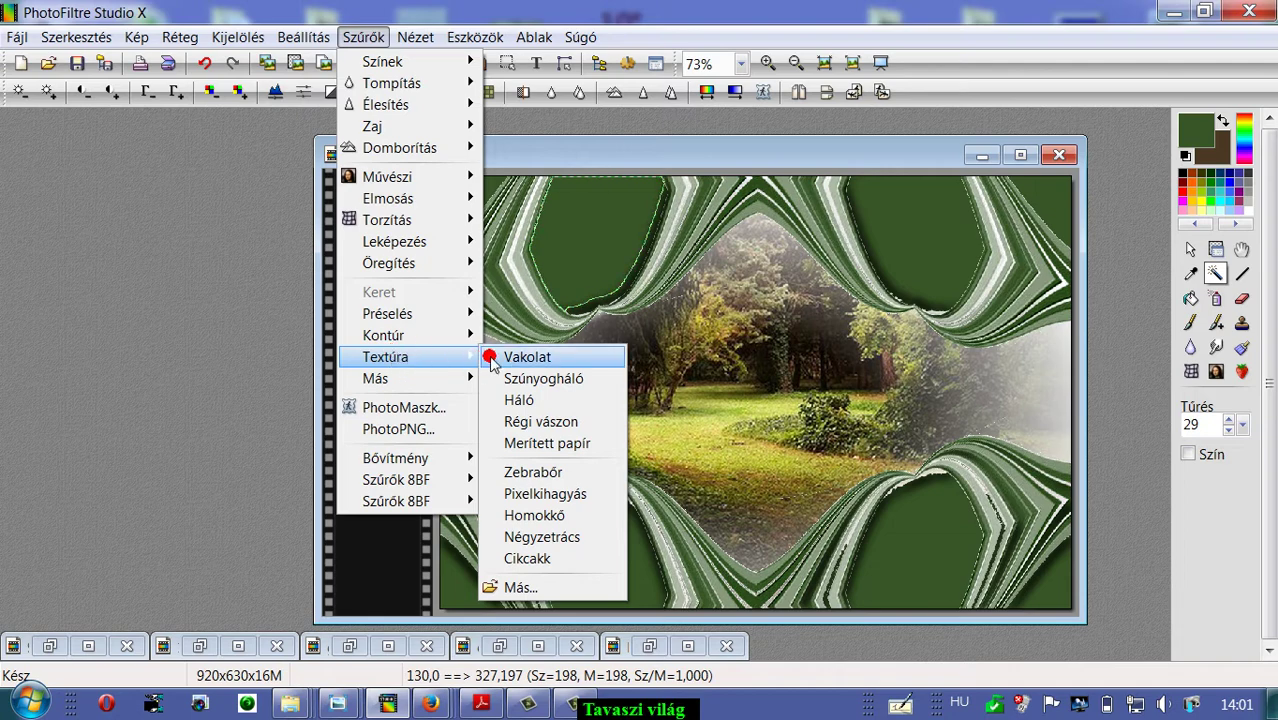
click(520, 357)
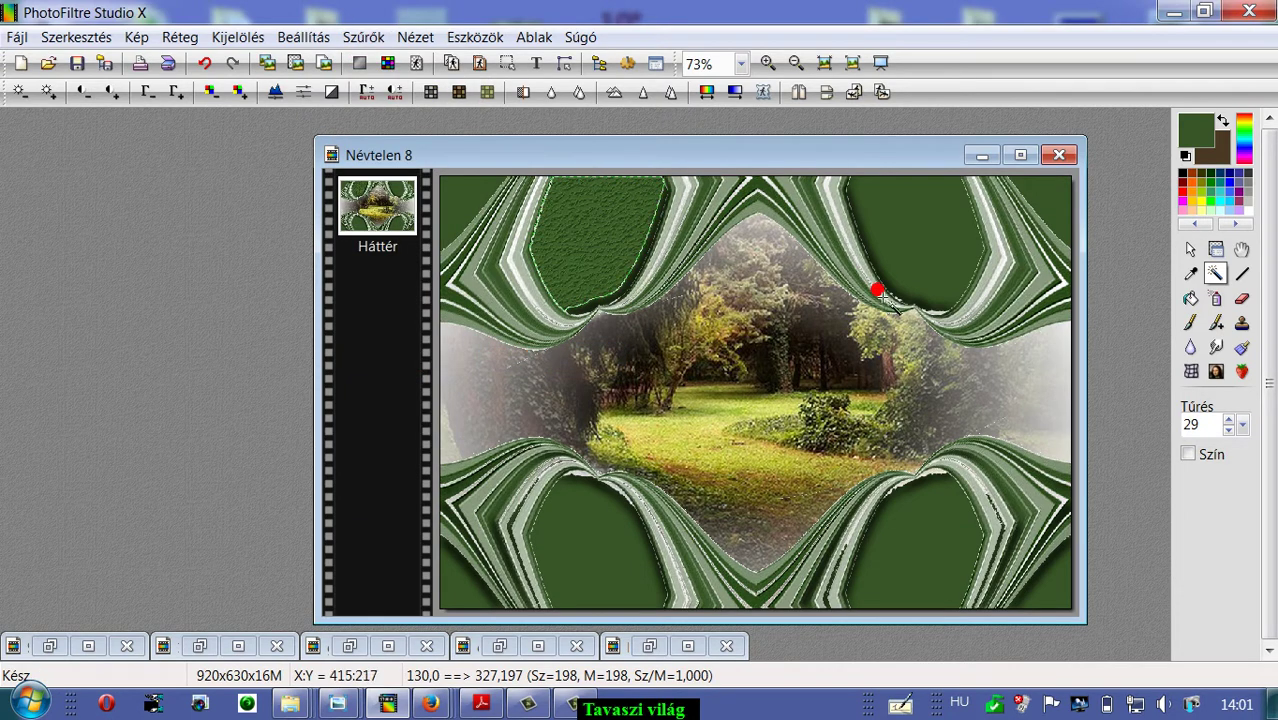
Select the inside of the upper-right green oval and apply the Vakolat texture to it.
click(947, 242)
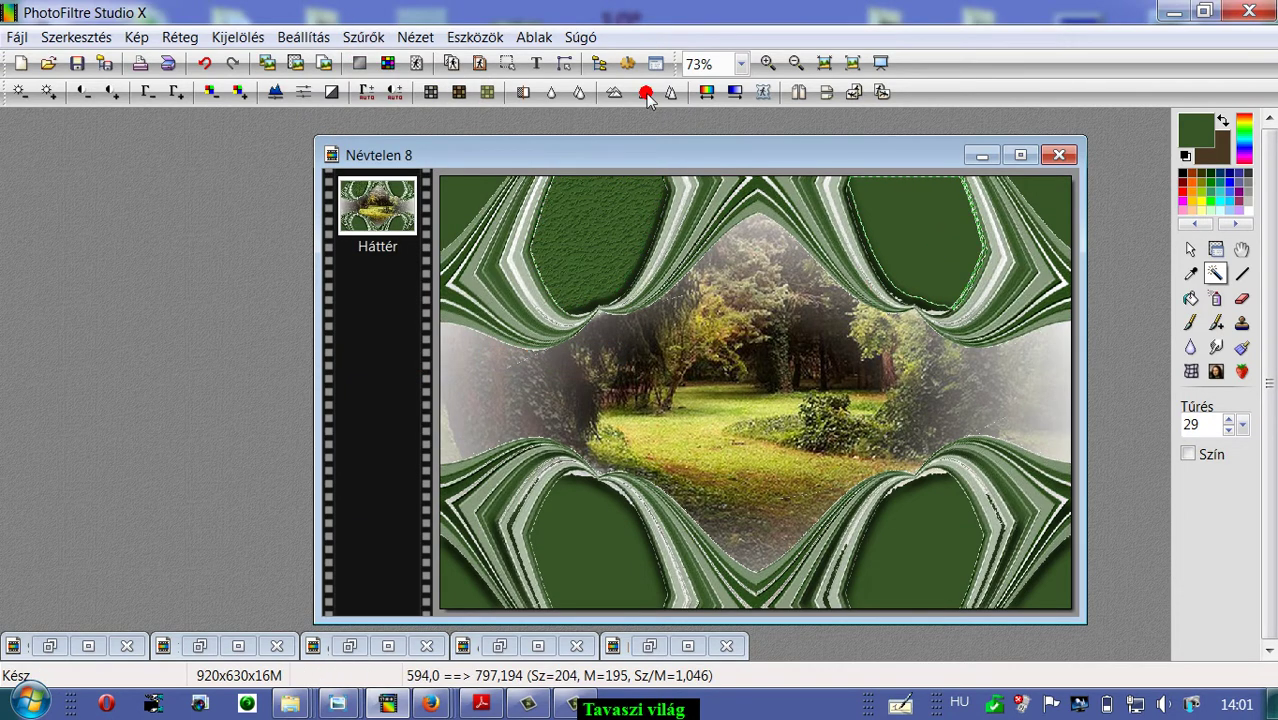
click(352, 36)
mouse_move(410, 358)
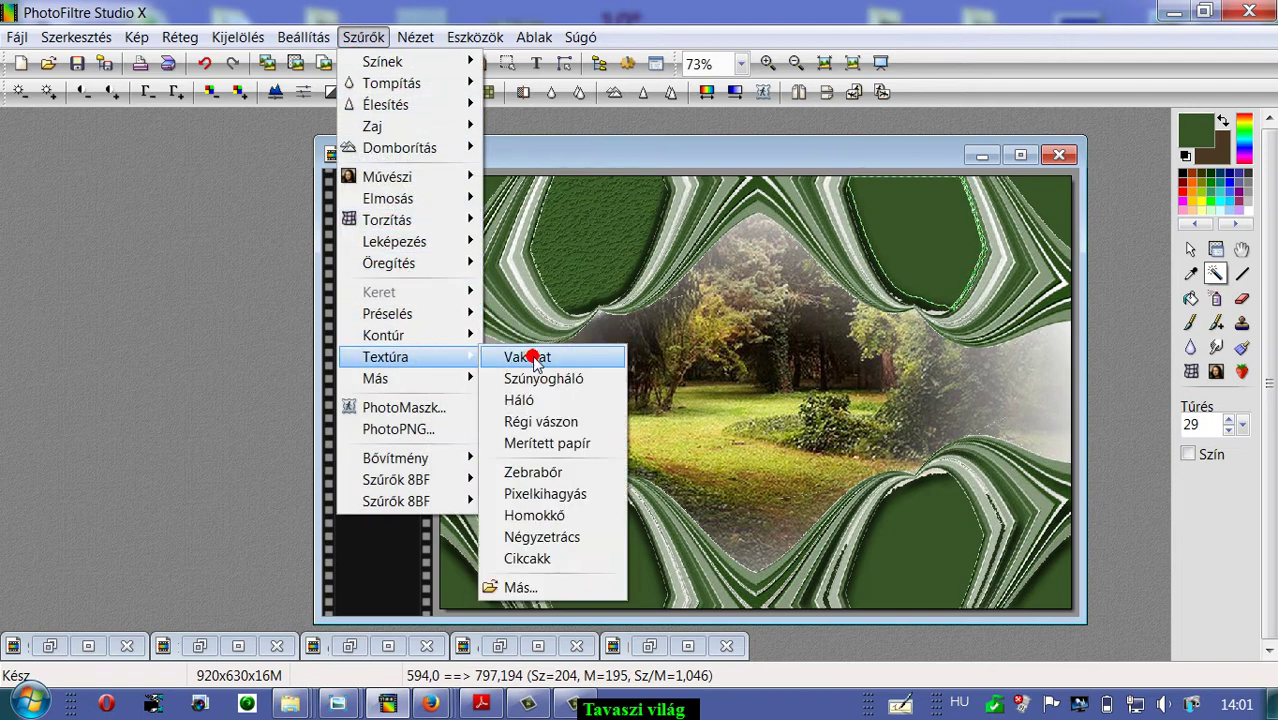
click(510, 357)
Select the green area in the image's upper-left corner and apply the Vakolat texture to it.
click(573, 523)
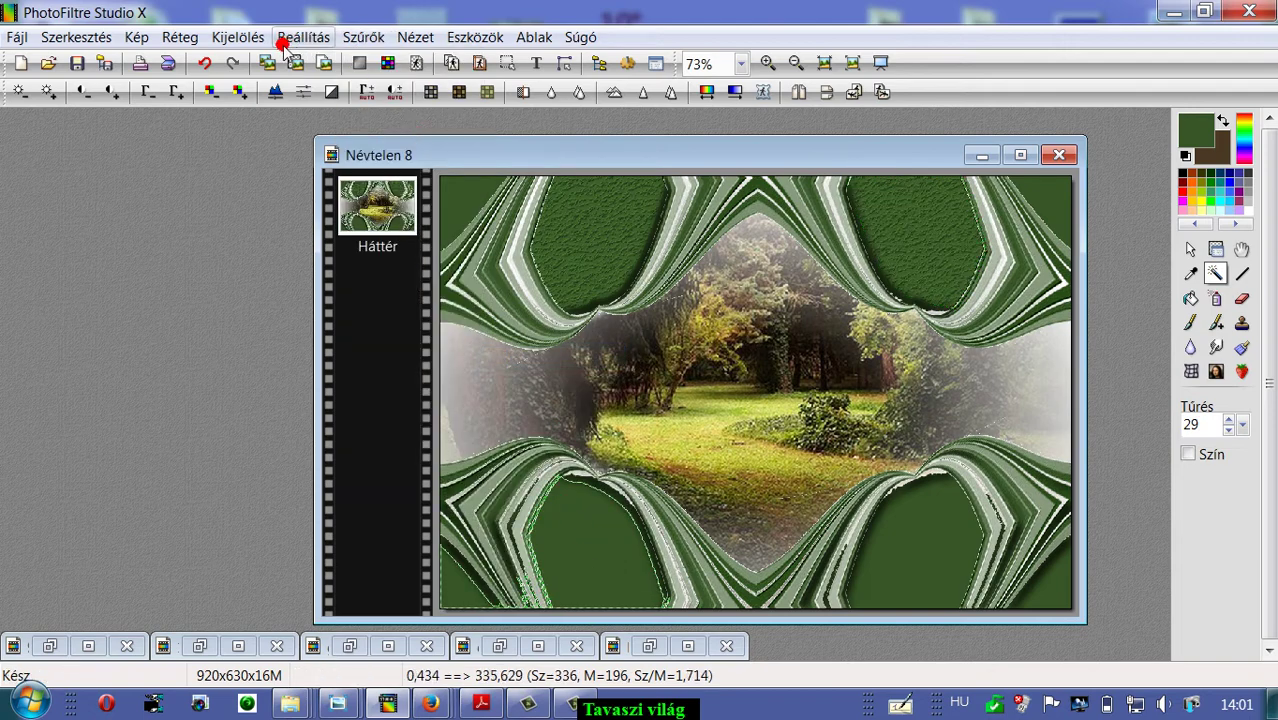
click(462, 200)
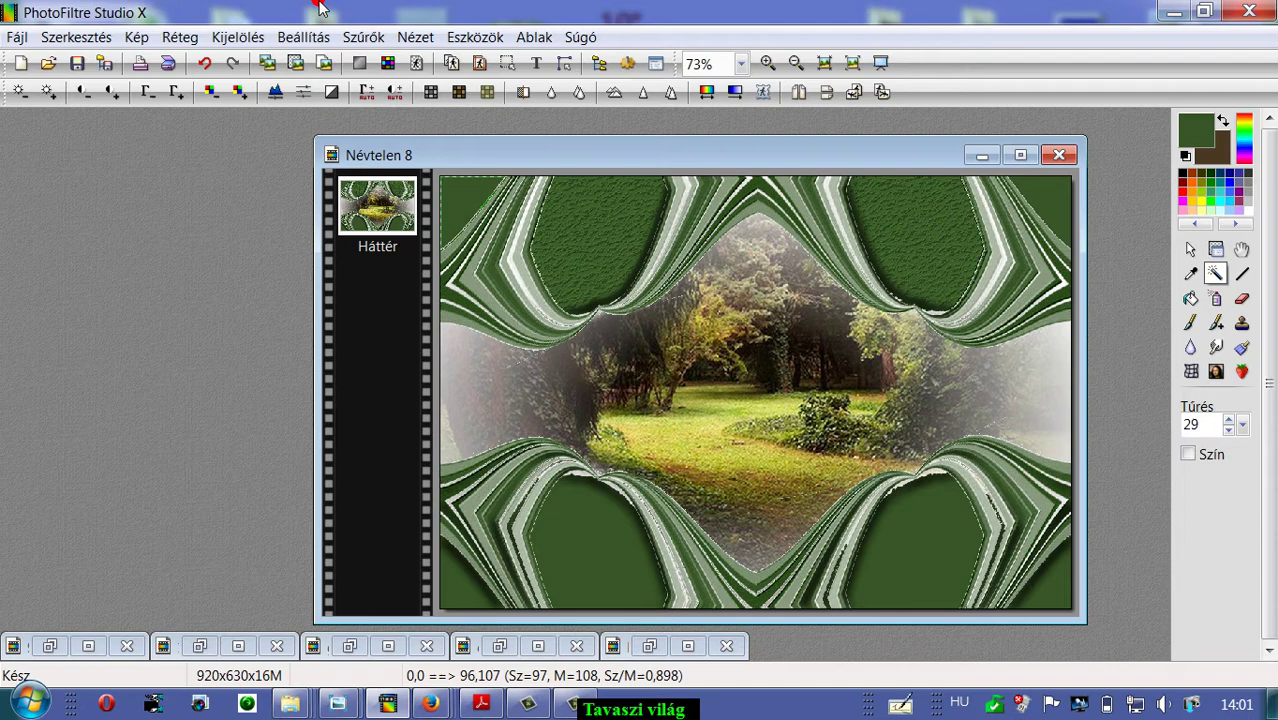
click(356, 37)
mouse_move(405, 357)
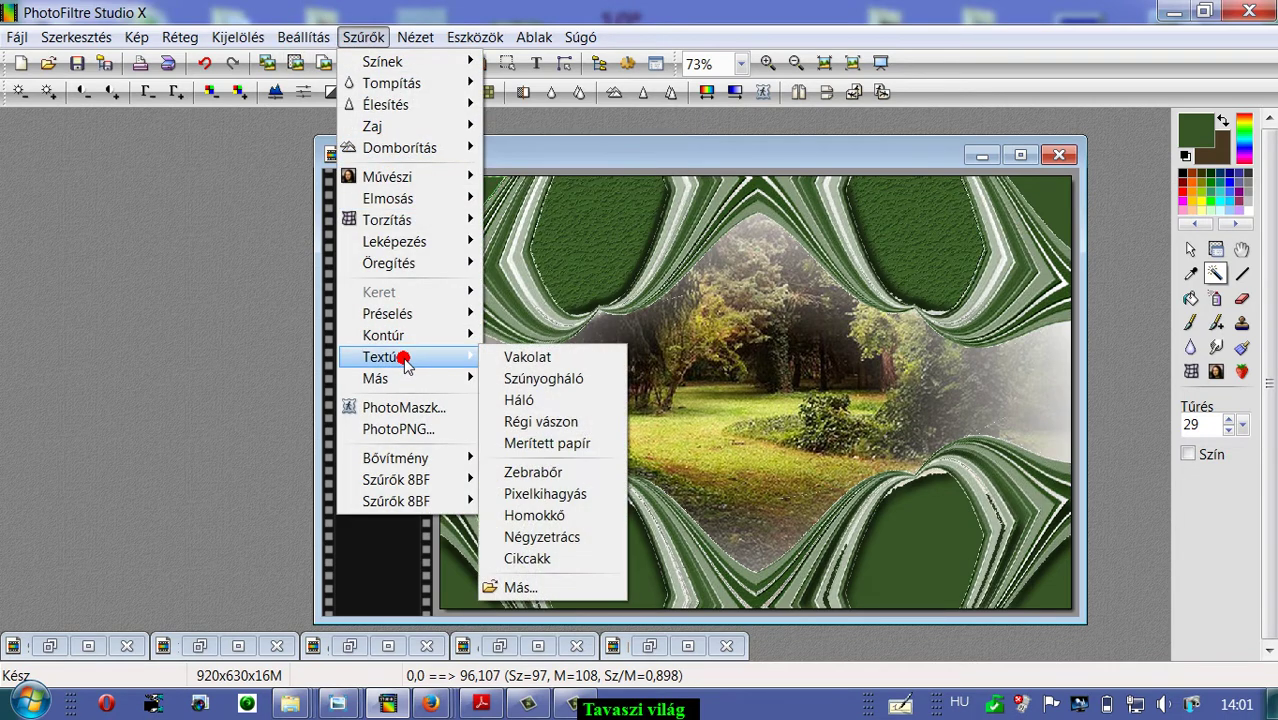
click(515, 356)
Select the green area in the image's upper-right corner and apply the Vakolat texture to it.
click(1056, 205)
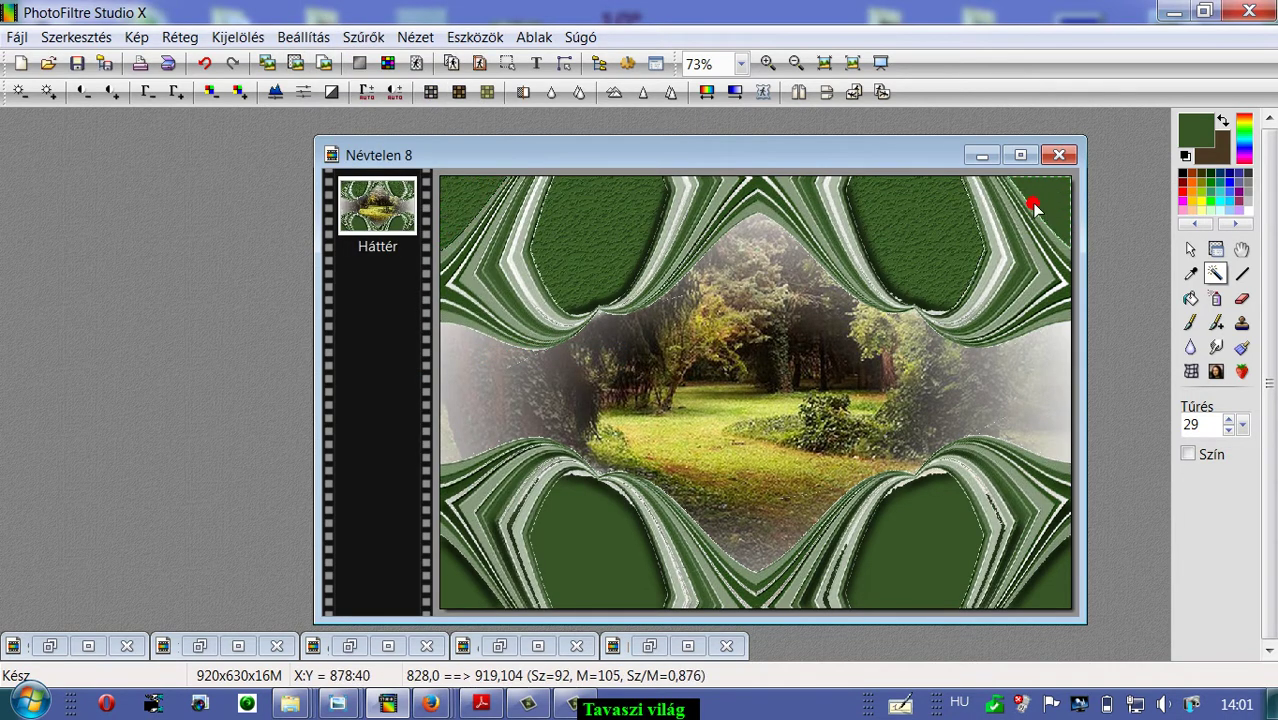
click(356, 37)
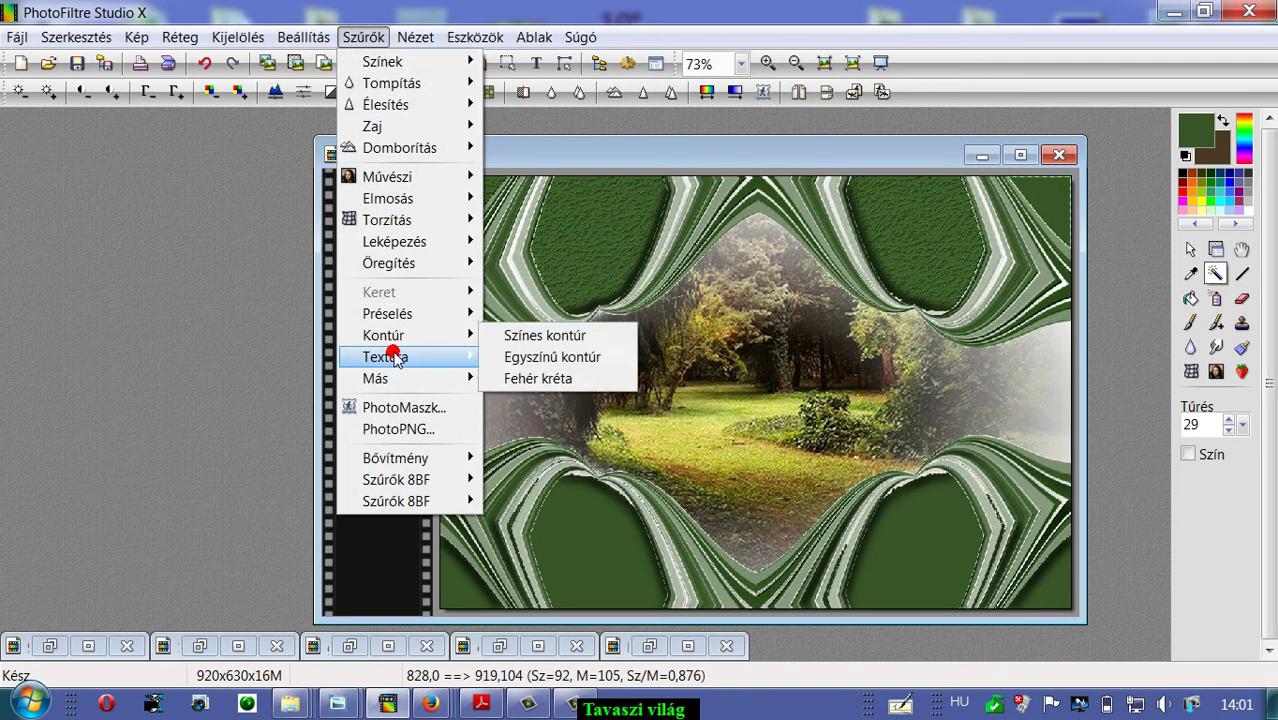
mouse_move(399, 357)
click(510, 355)
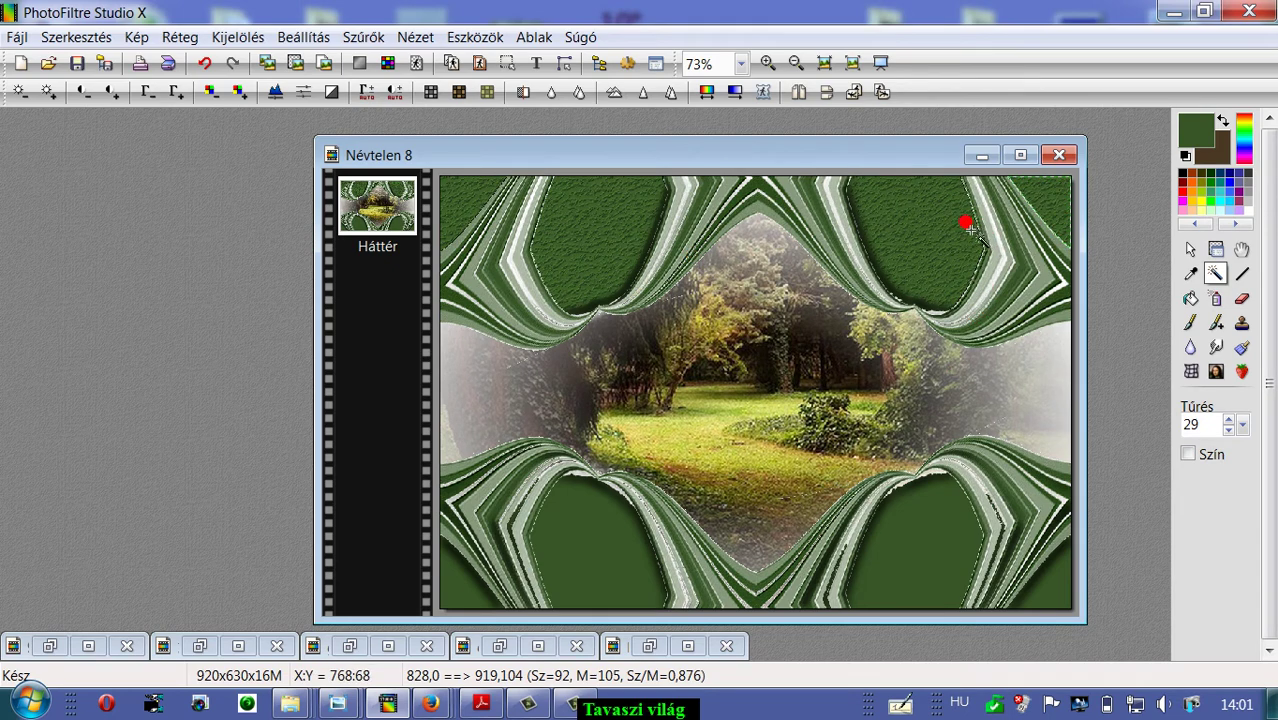
Select the lower-left green oval together with its connected corner area and apply the Vakolat texture.
click(603, 561)
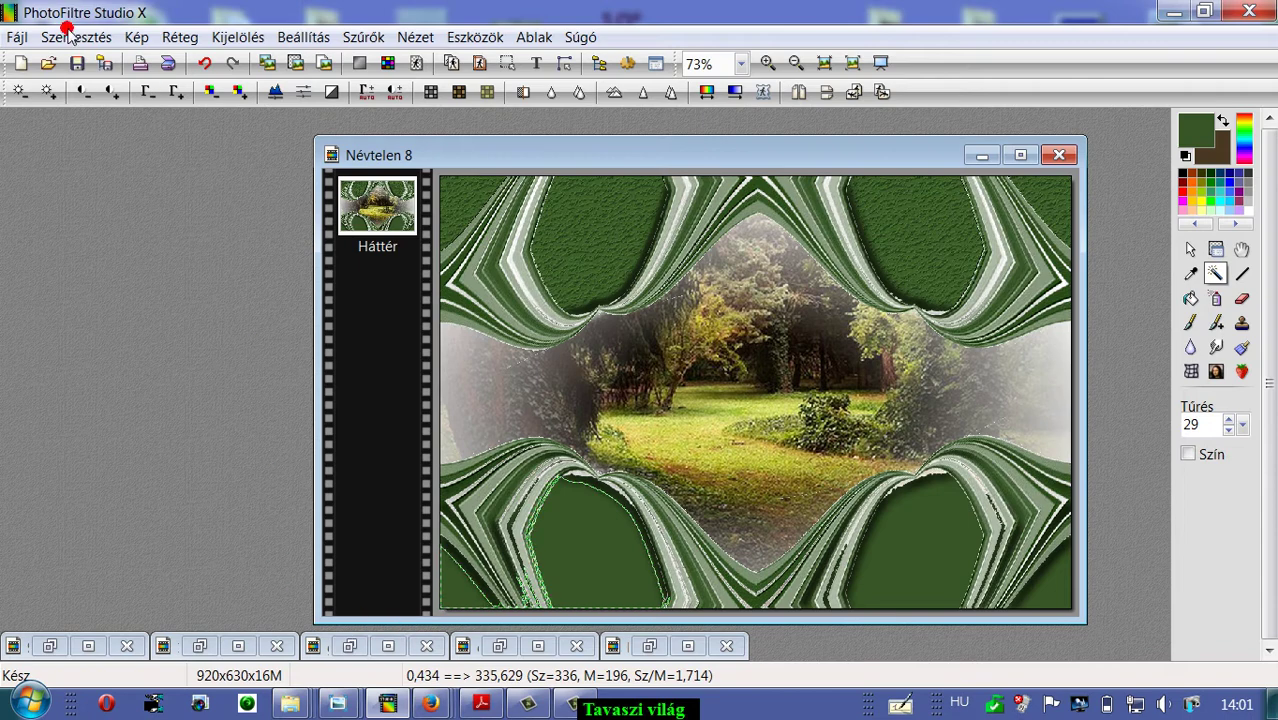
click(362, 37)
mouse_move(379, 152)
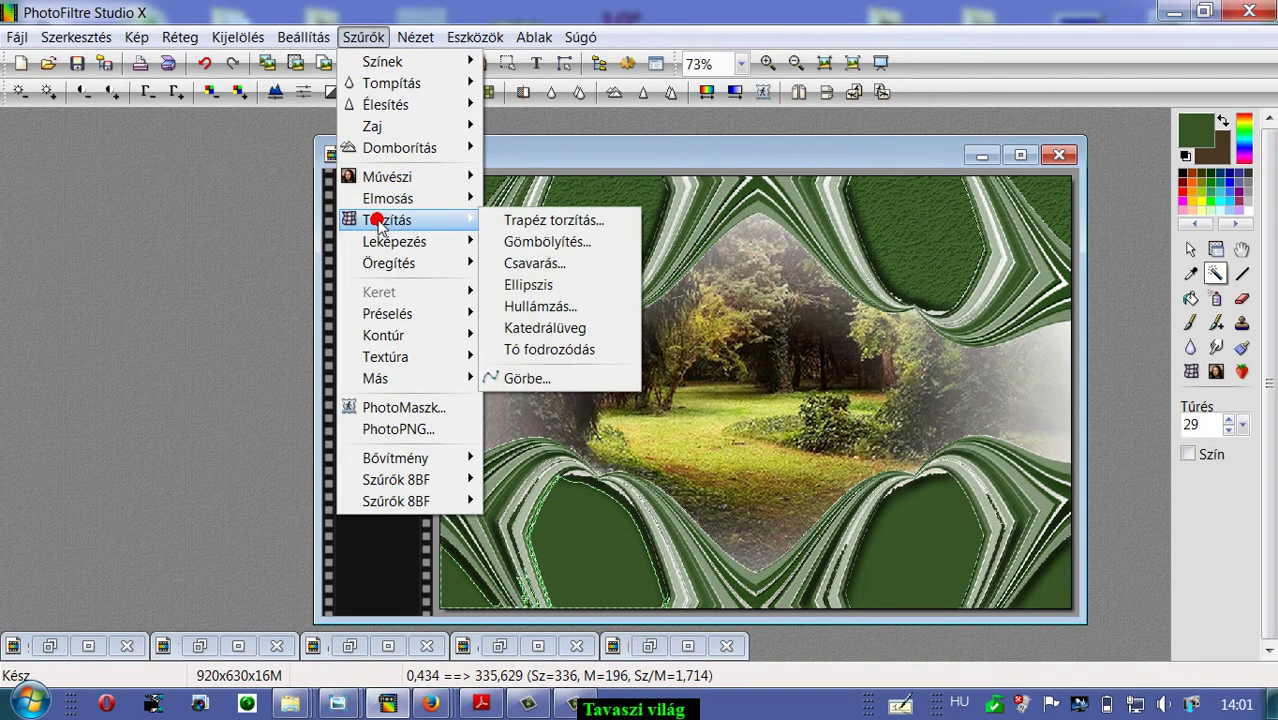
mouse_move(382, 357)
click(530, 360)
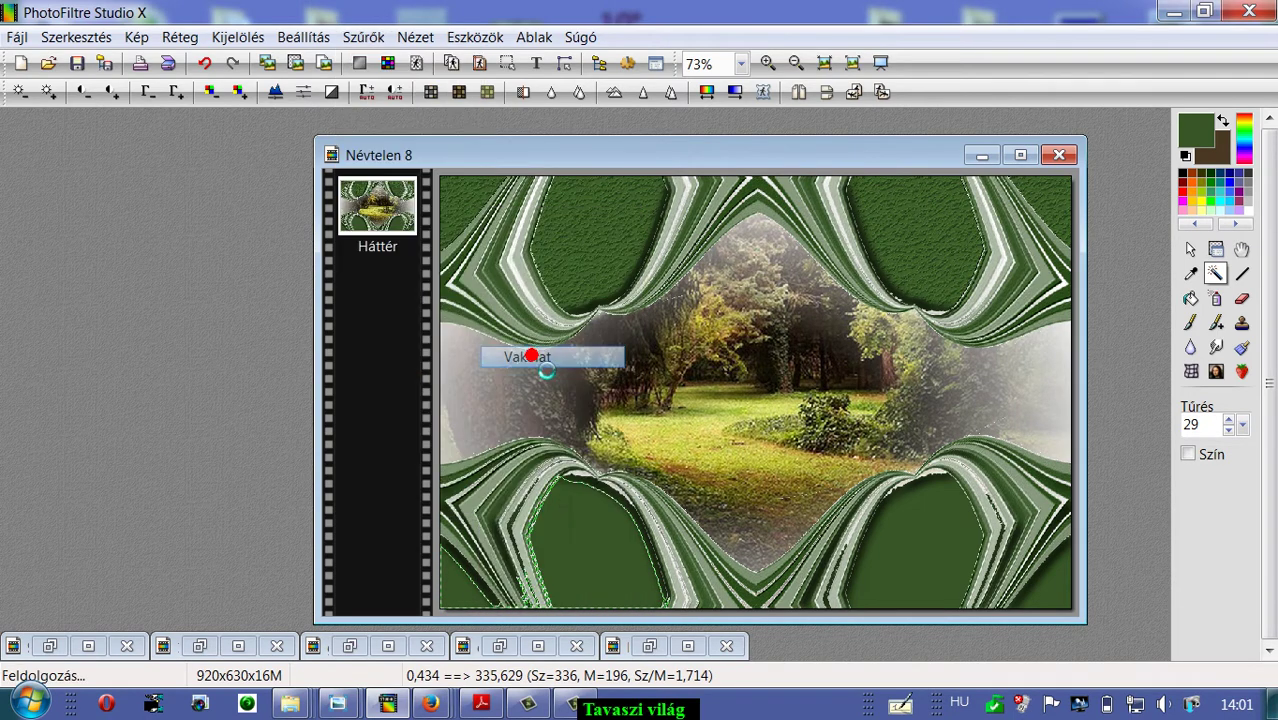
Select the lower-right green oval together with its connected corner area and apply the Vakolat texture.
click(926, 567)
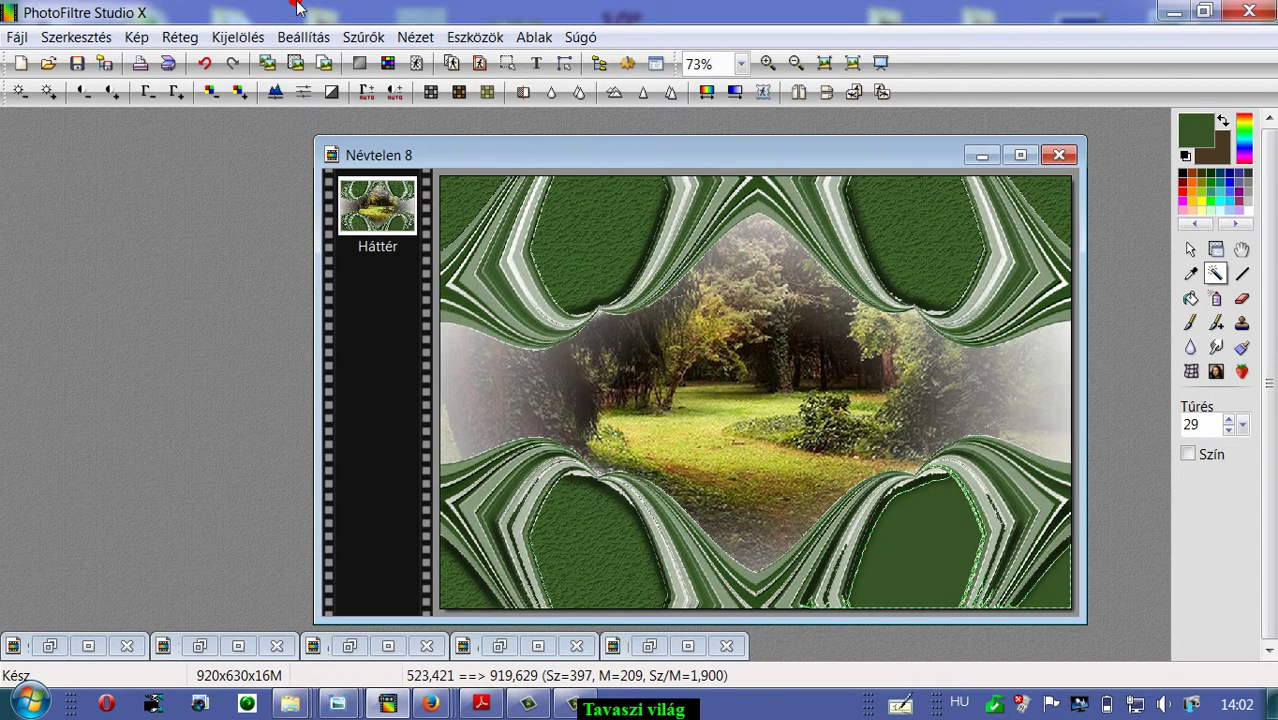
click(362, 38)
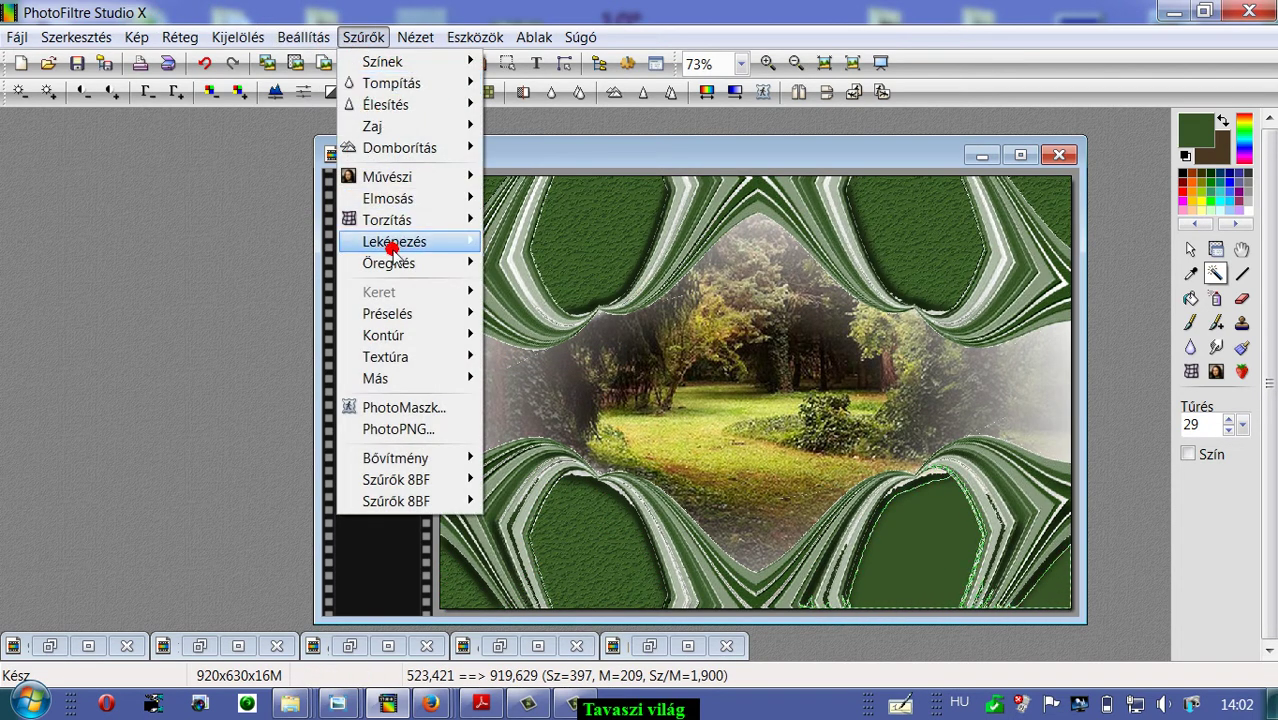
mouse_move(388, 356)
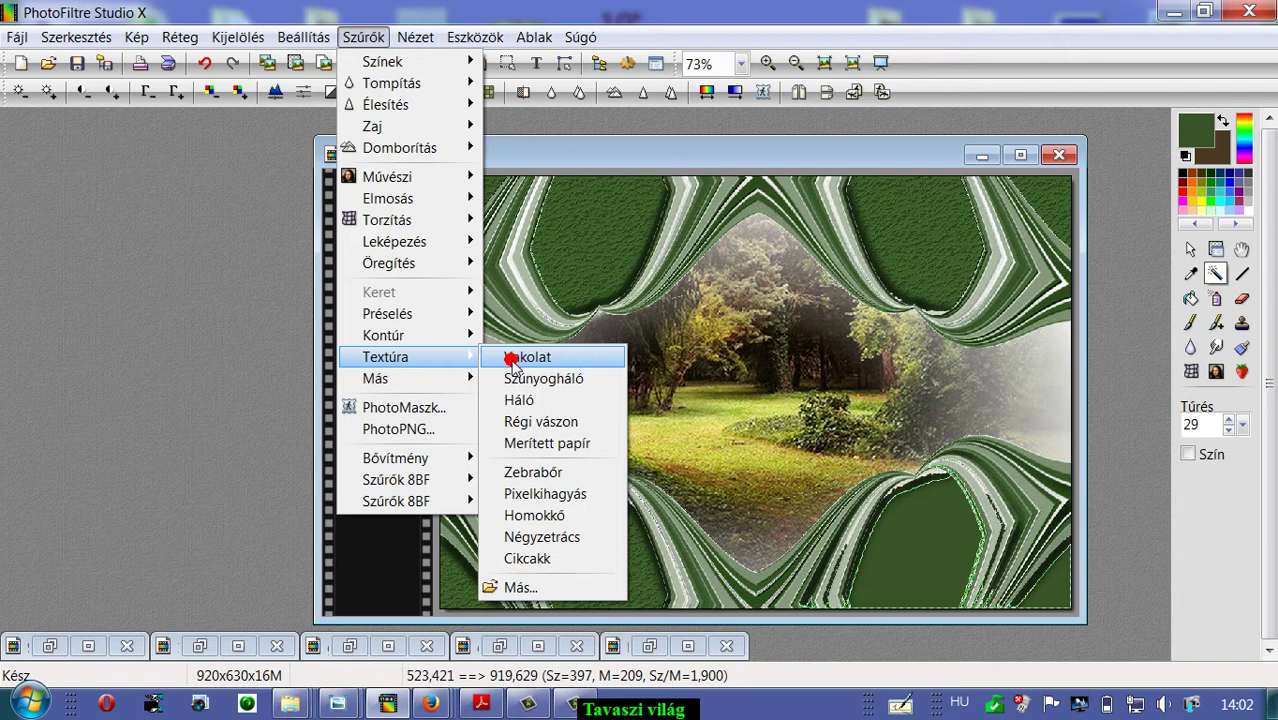
click(512, 362)
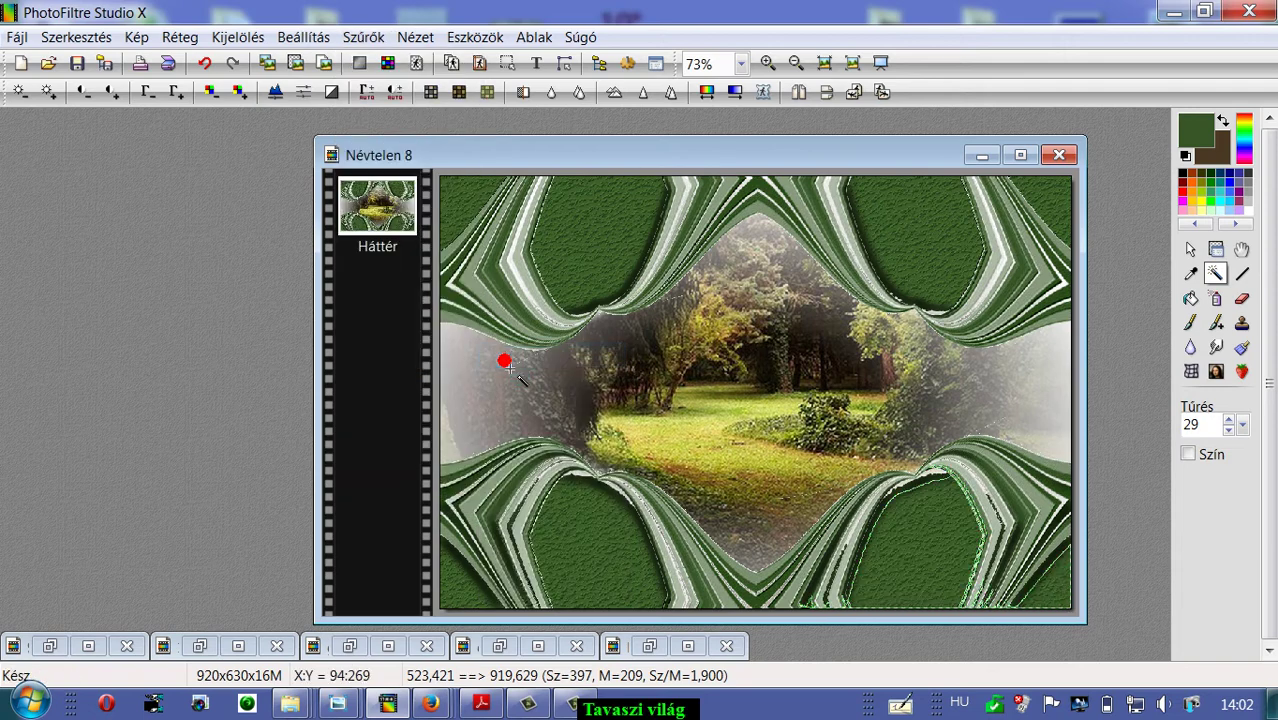
Clear the selection and add an outer frame (Külső keret) of width 3 in a light green sampled from the pattern.
click(1216, 249)
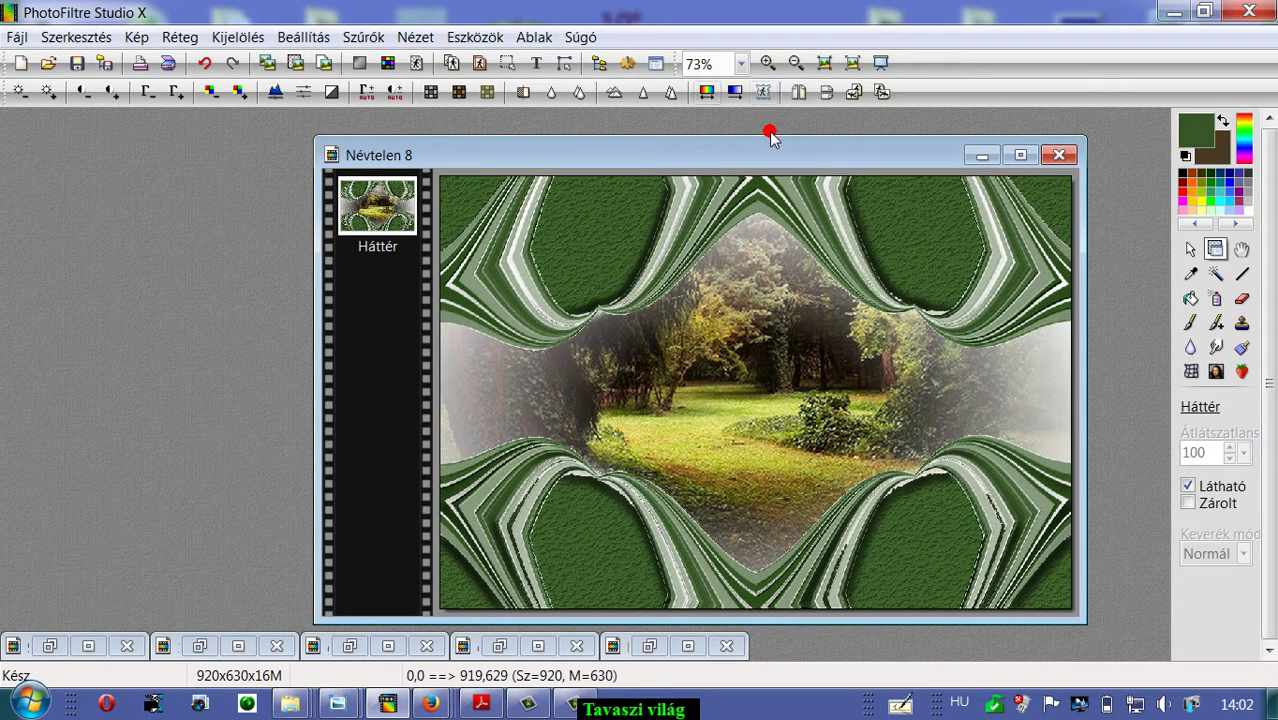
drag(767, 151, 679, 151)
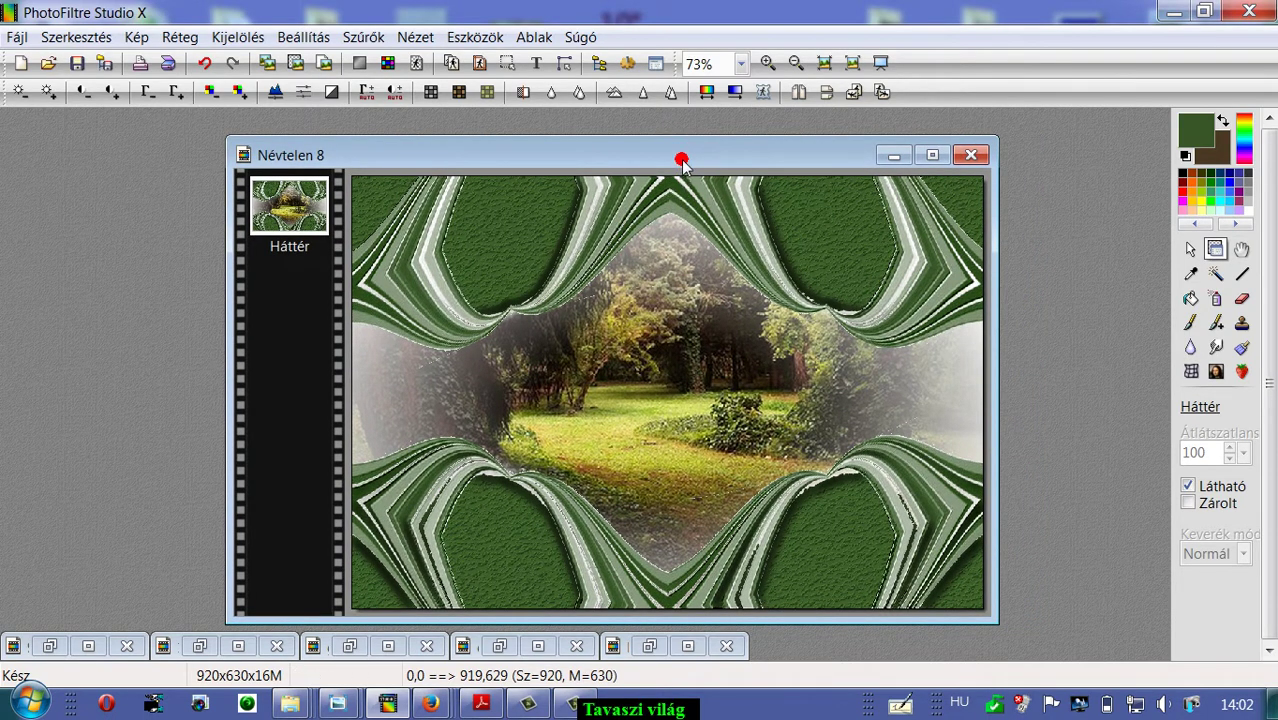
drag(679, 151, 679, 150)
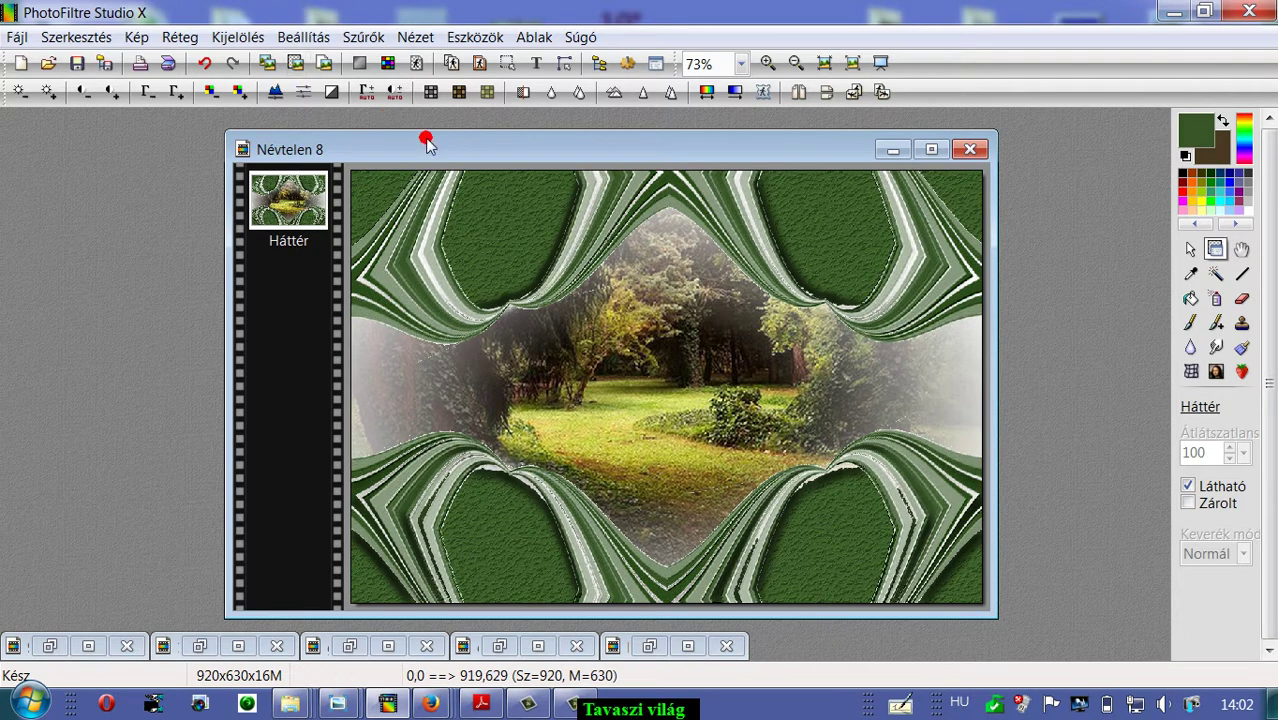
drag(427, 150, 450, 148)
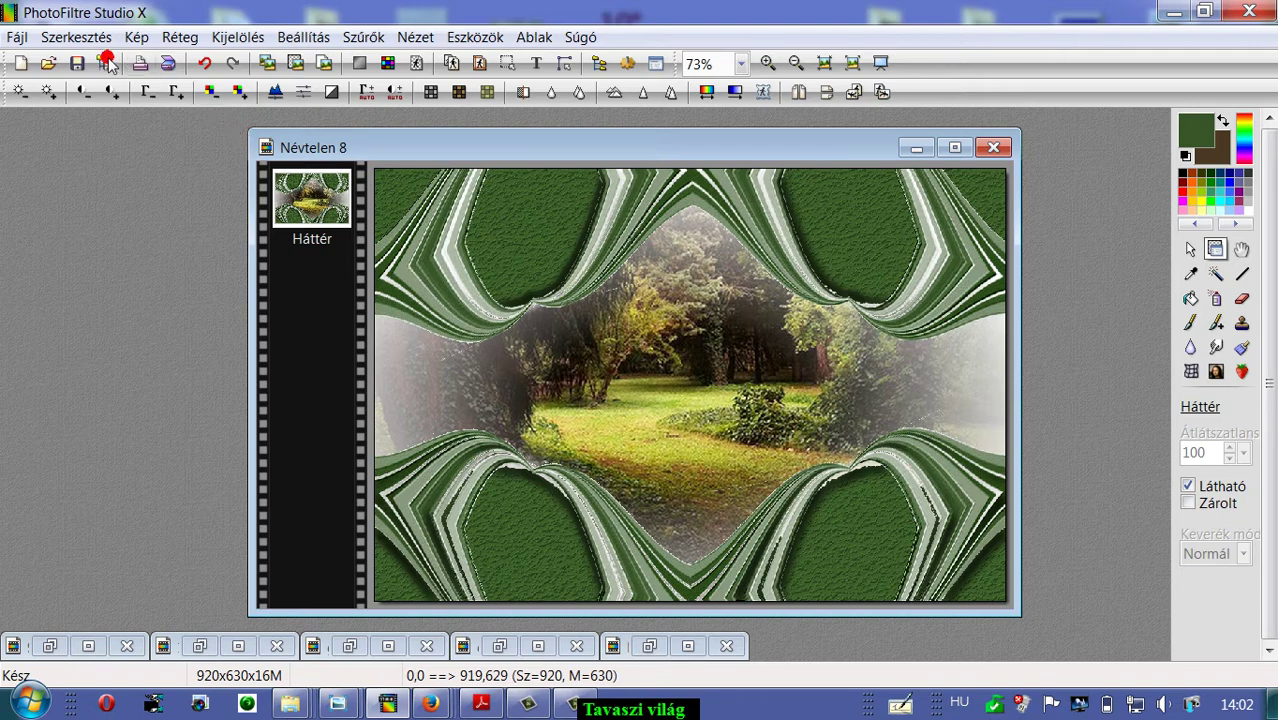
click(136, 37)
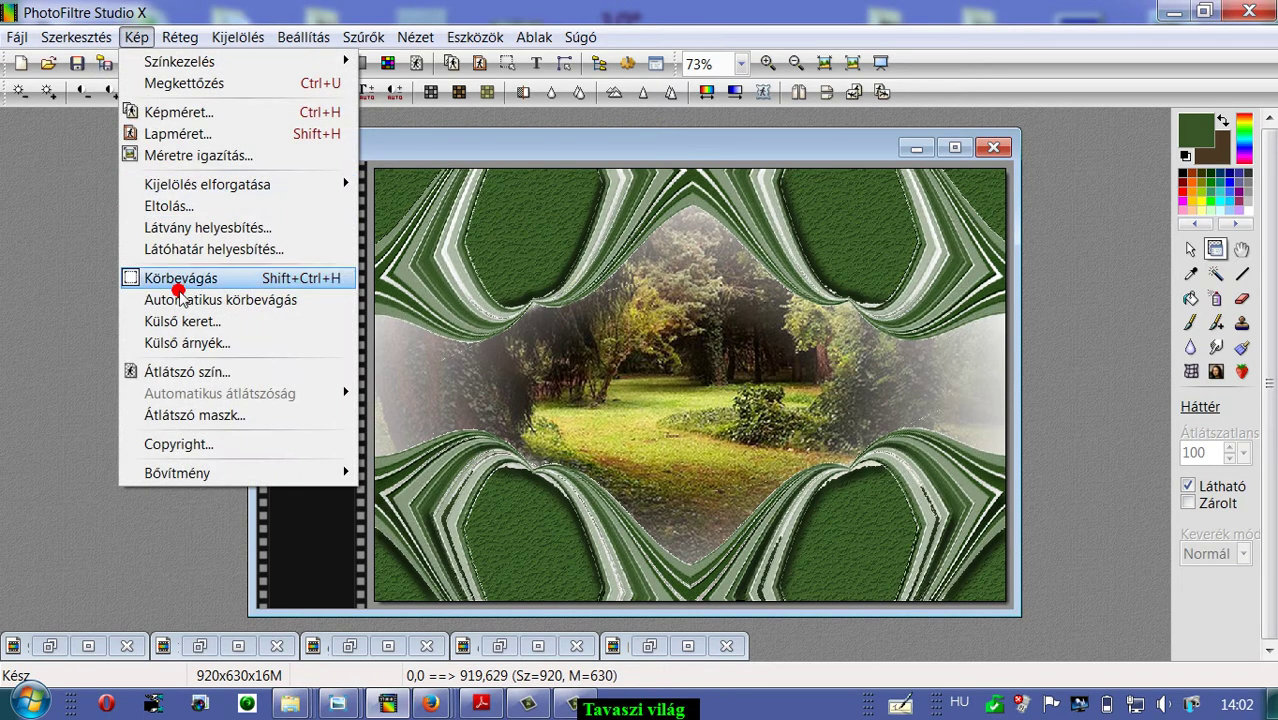
click(184, 321)
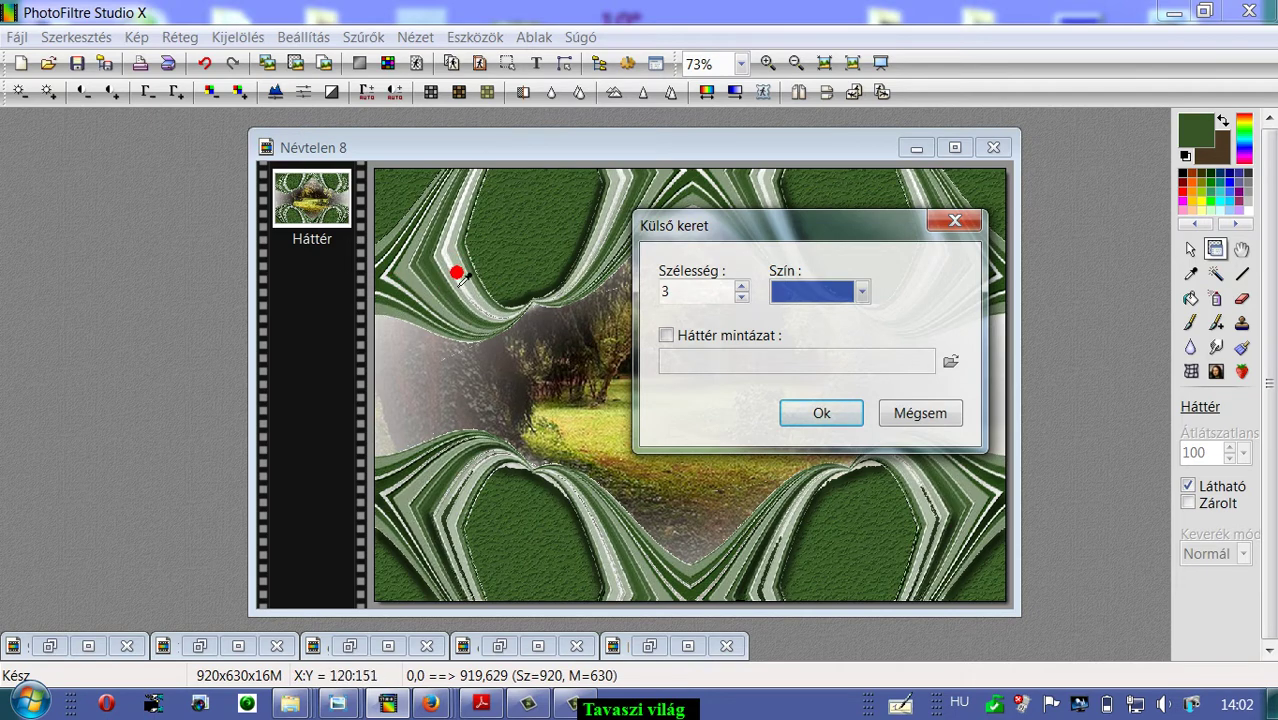
click(463, 272)
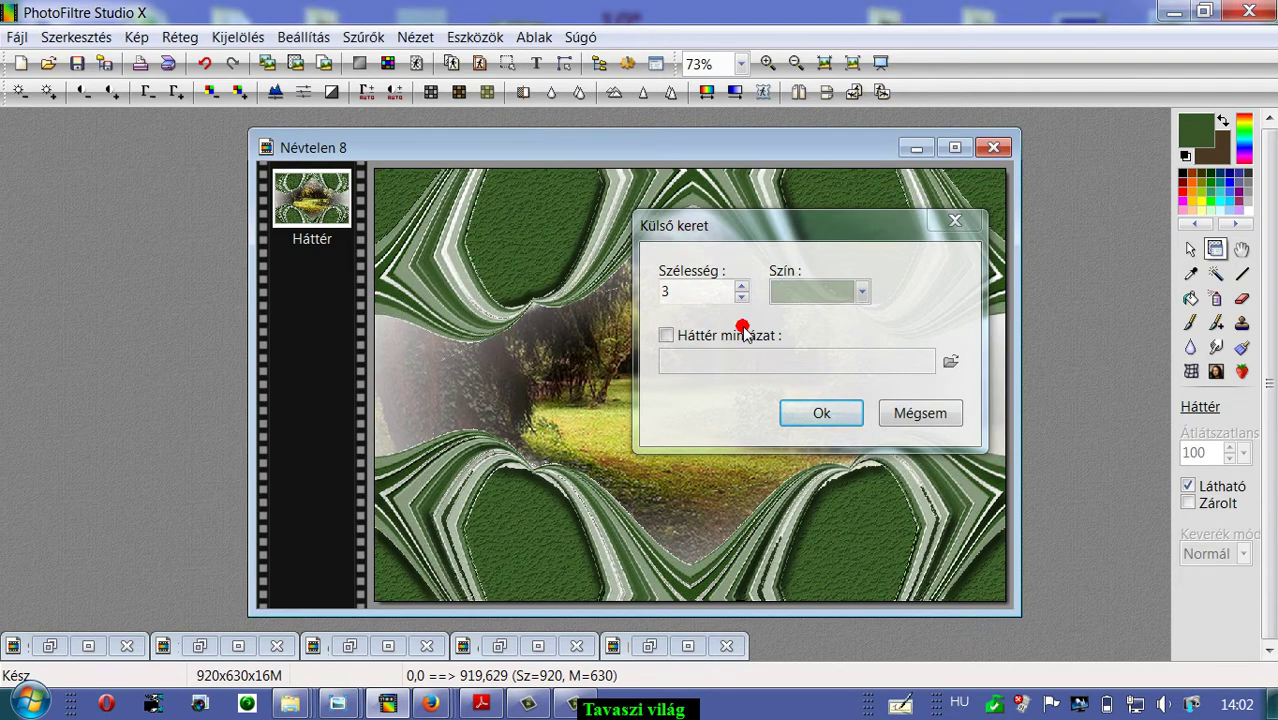
click(826, 413)
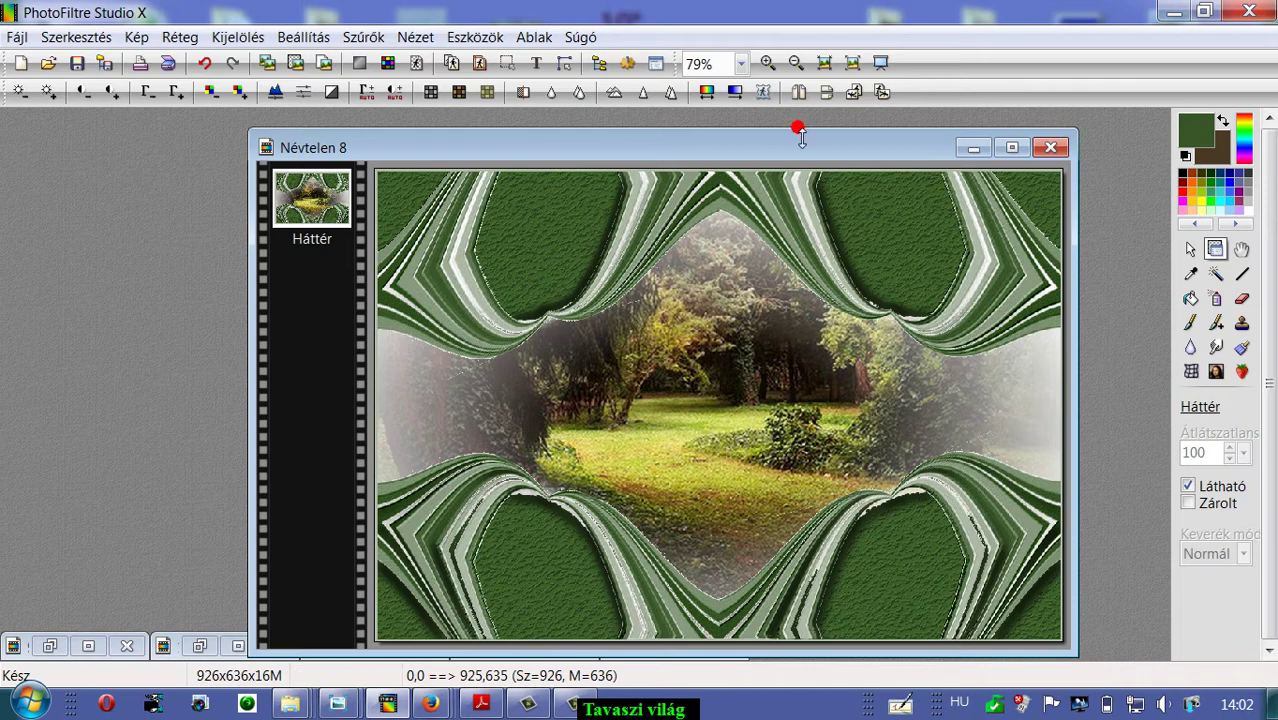
Add a second outer frame (Külső keret) of width 65 in a dark green sampled from the upper-left oval.
mouse_move(791, 147)
mouse_down()
mouse_move(776, 112)
mouse_move(778, 130)
mouse_up()
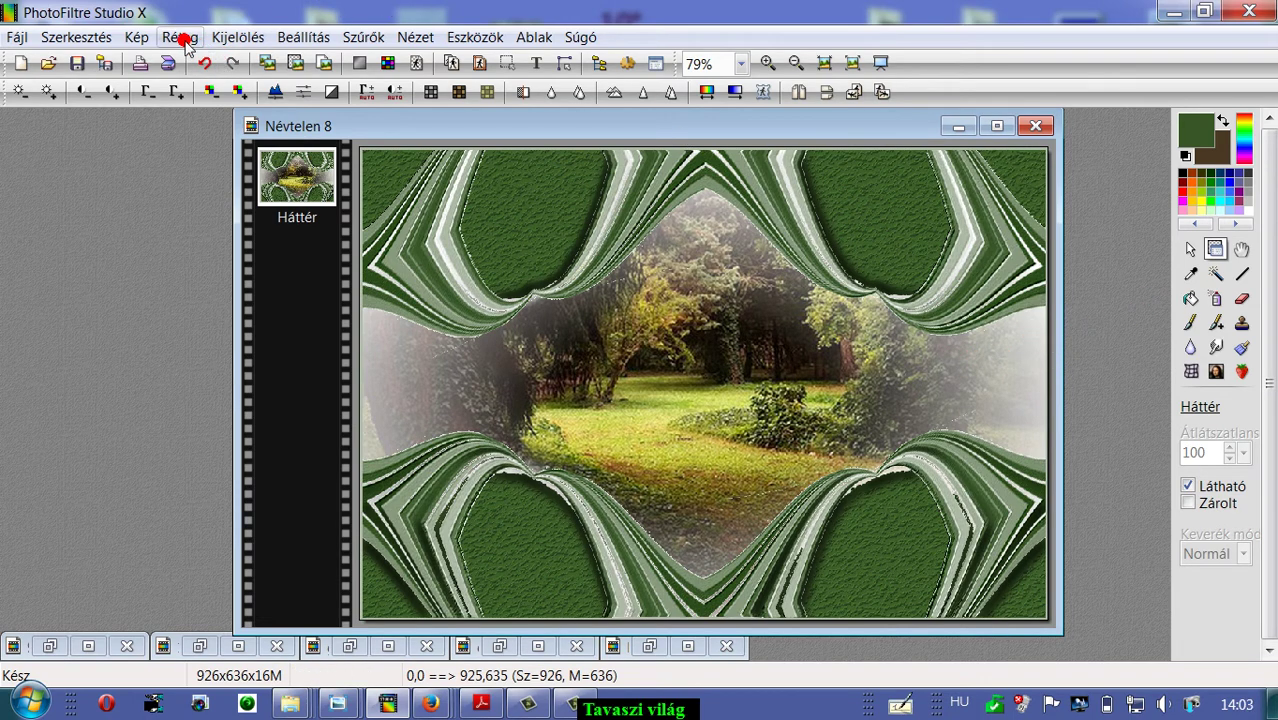
click(136, 37)
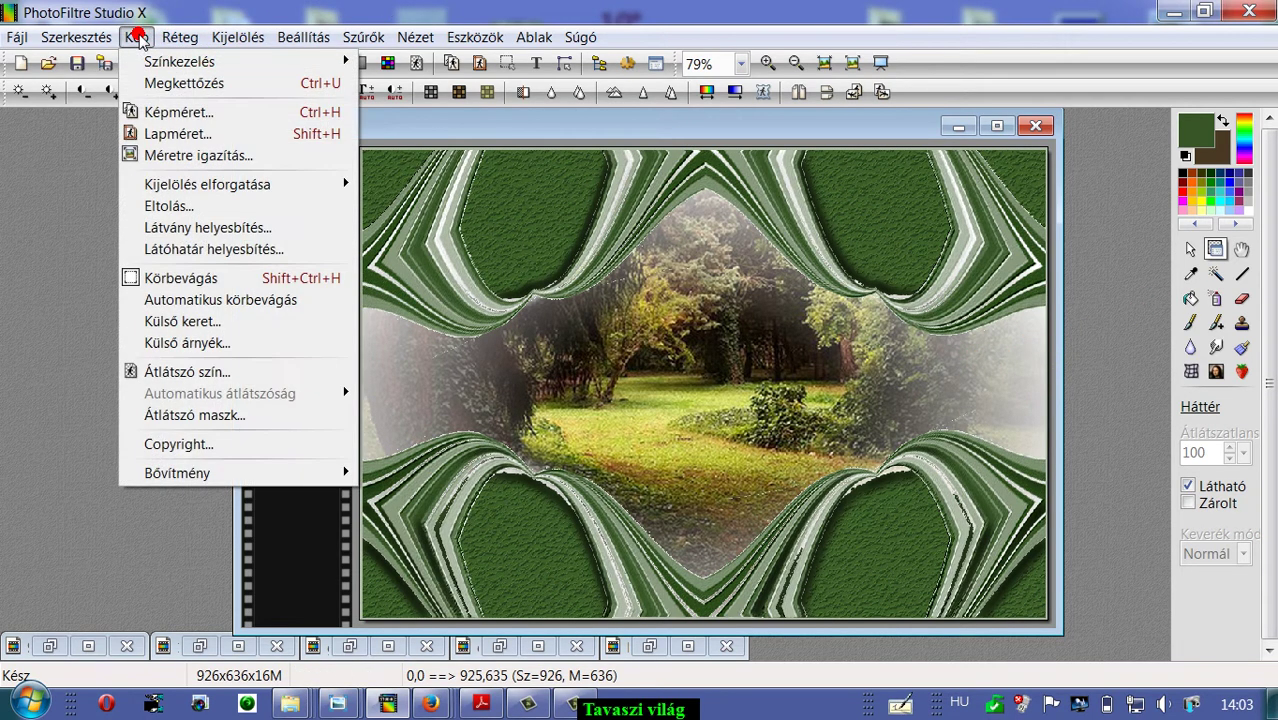
click(201, 322)
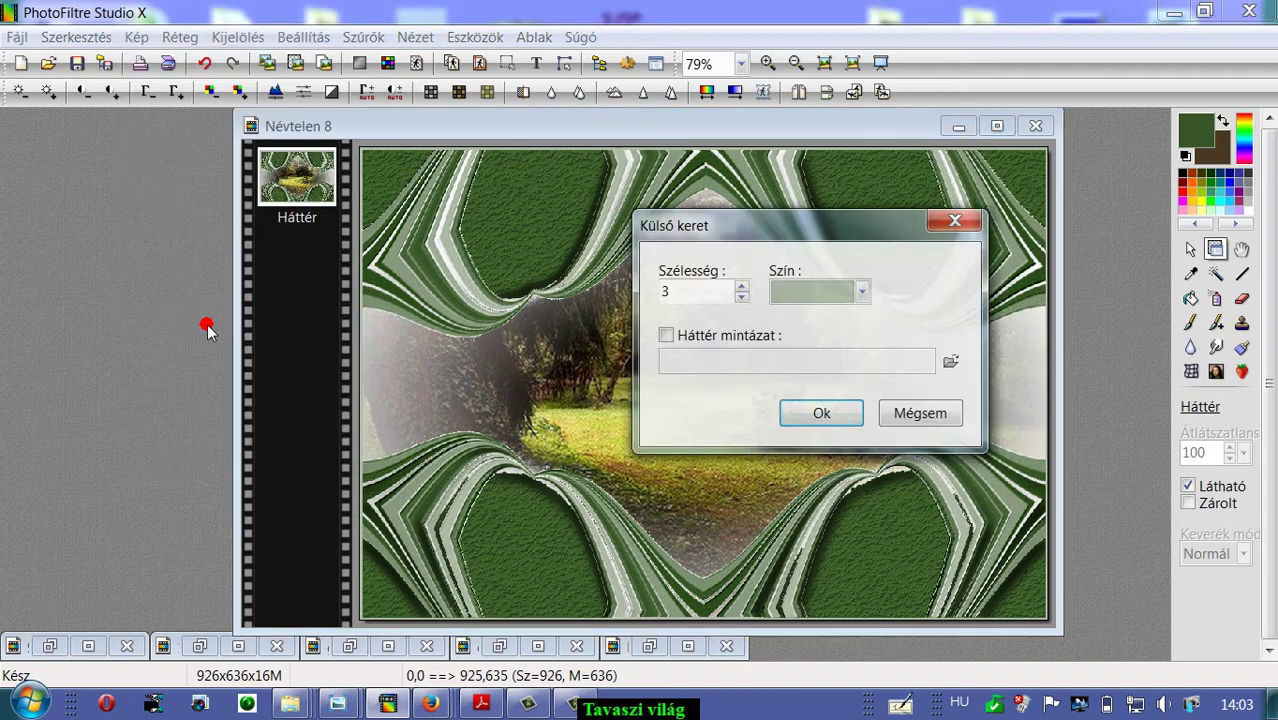
click(537, 219)
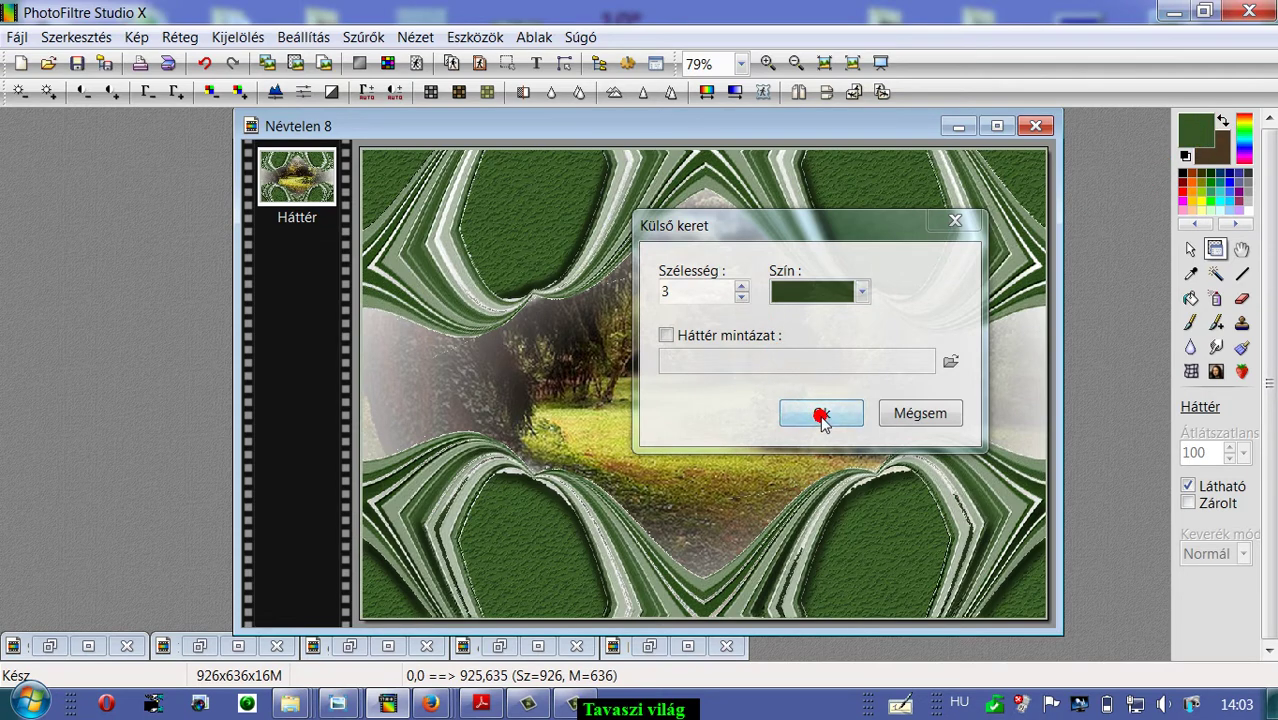
click(741, 285)
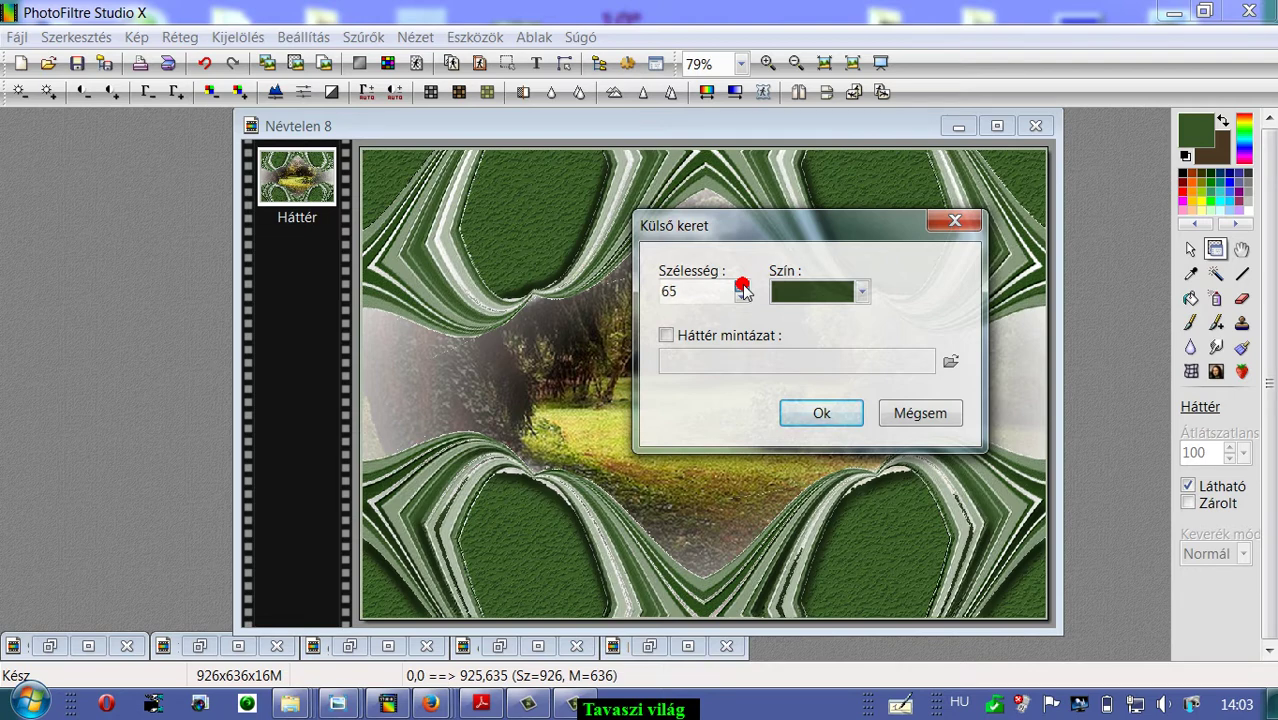
click(817, 418)
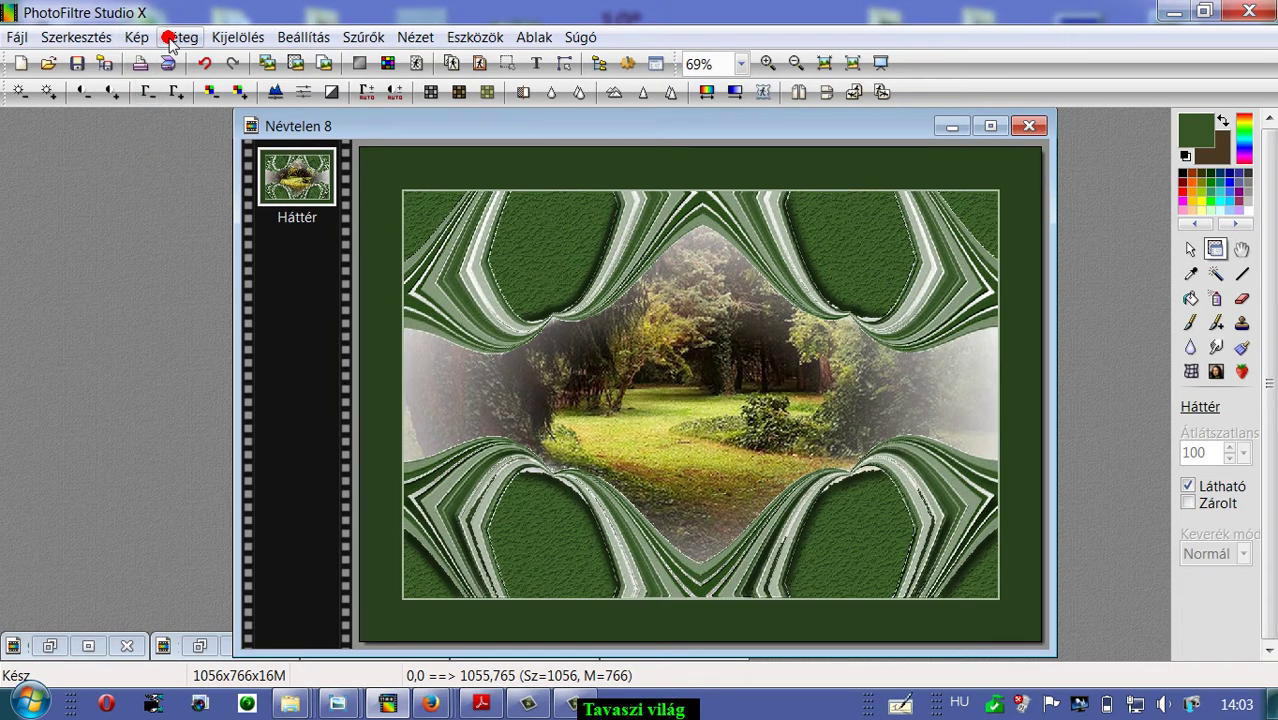
Add a third outer frame (Külső keret) of width 3 in a light green sampled from the pattern.
click(136, 40)
click(188, 321)
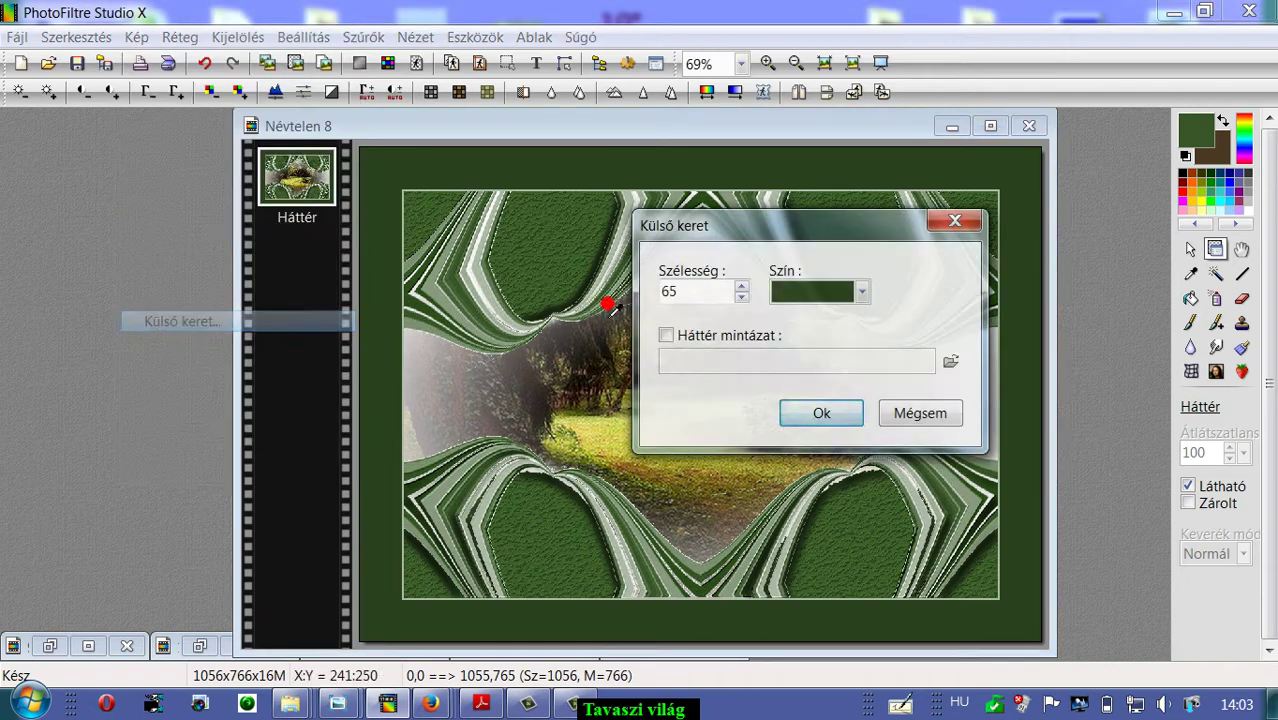
click(494, 297)
click(740, 297)
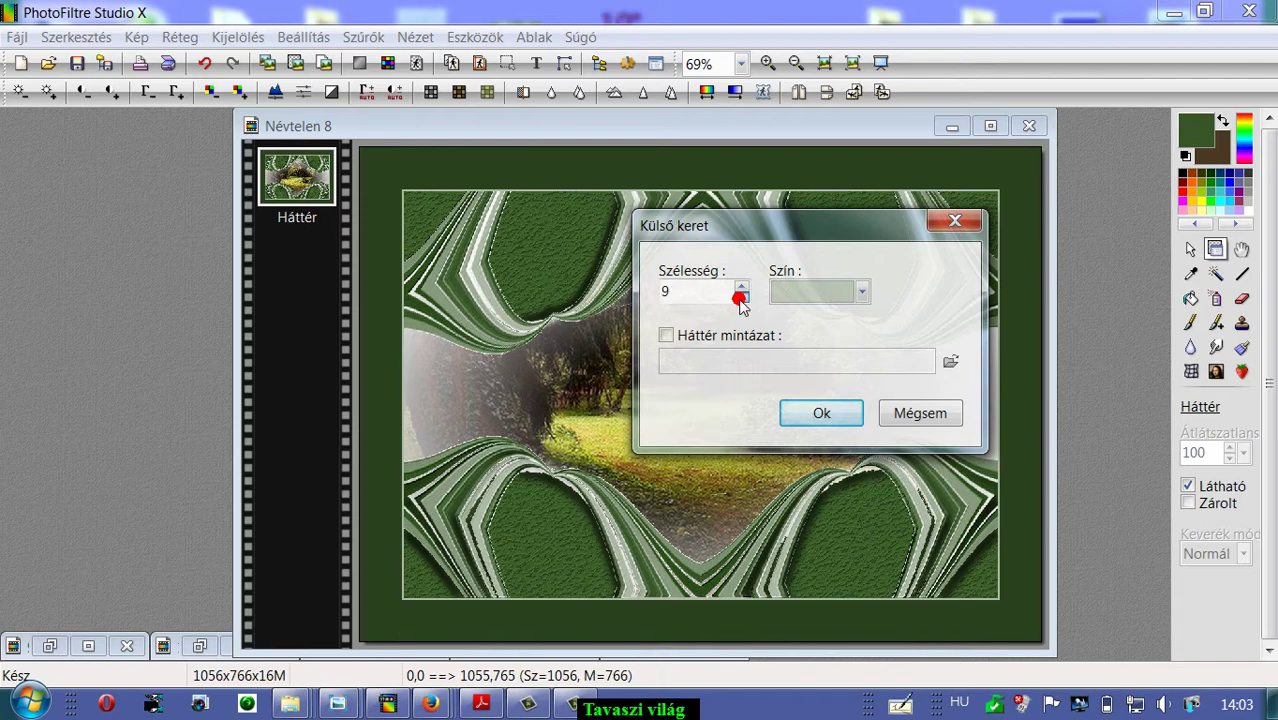
click(820, 413)
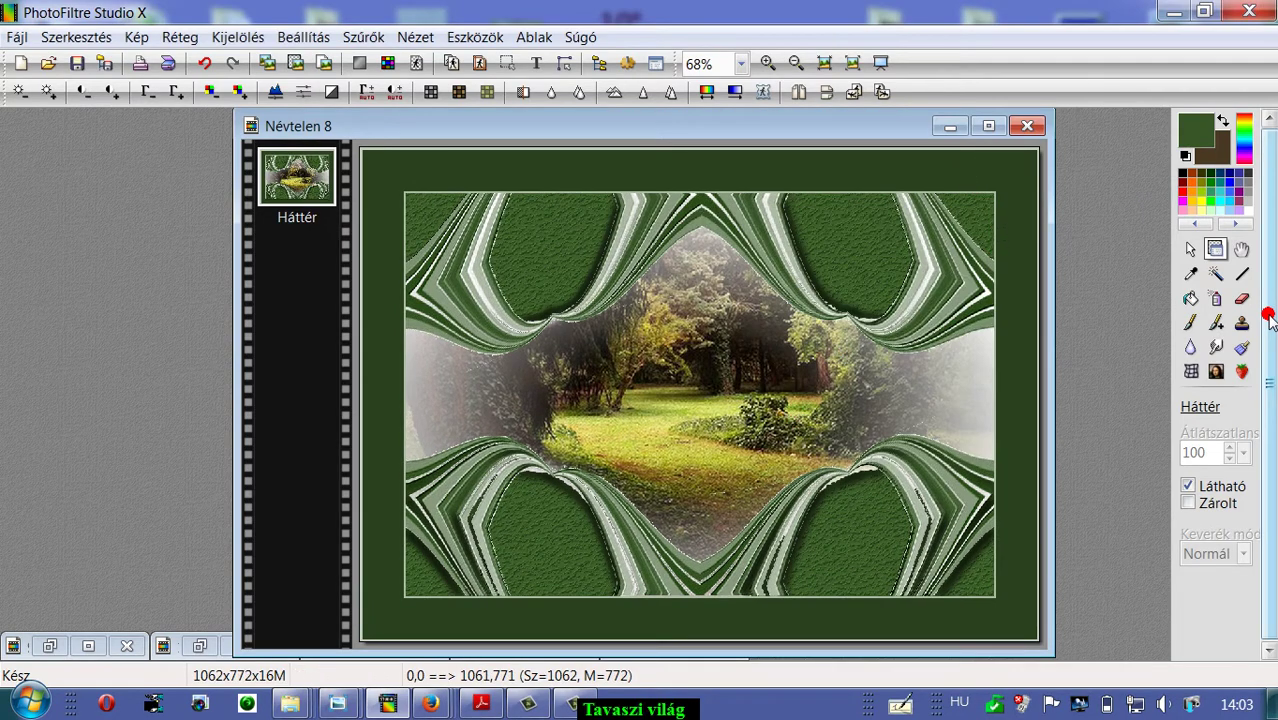
Select the wide dark green outer frame and apply a softened black Kontúr 3D effect with width 8, opacity 100 and position Jobb-alsó.
click(1216, 277)
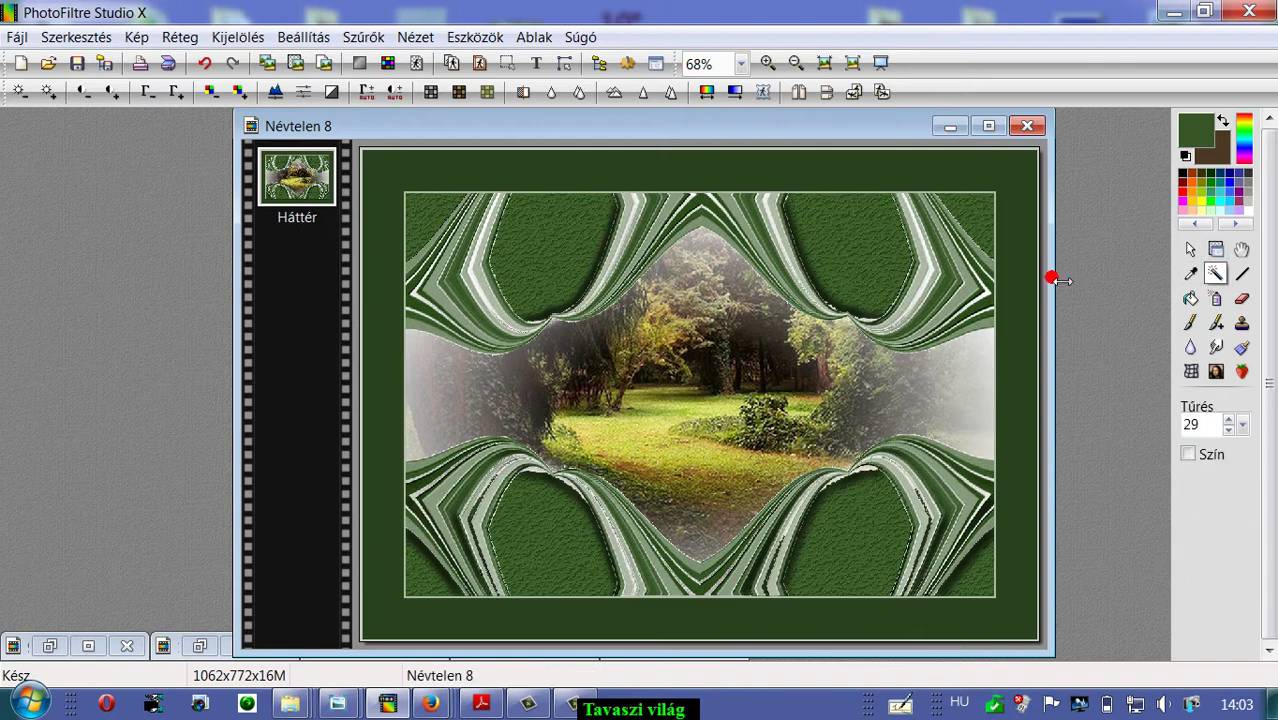
click(1021, 281)
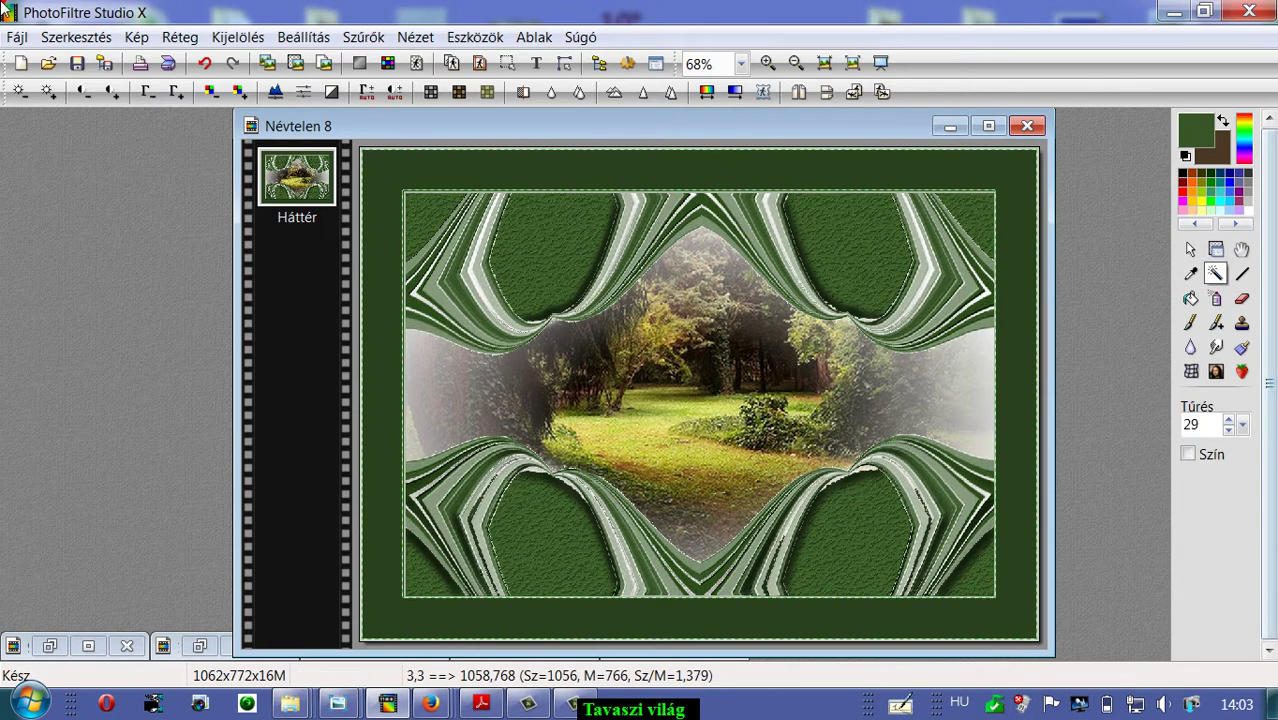
click(365, 37)
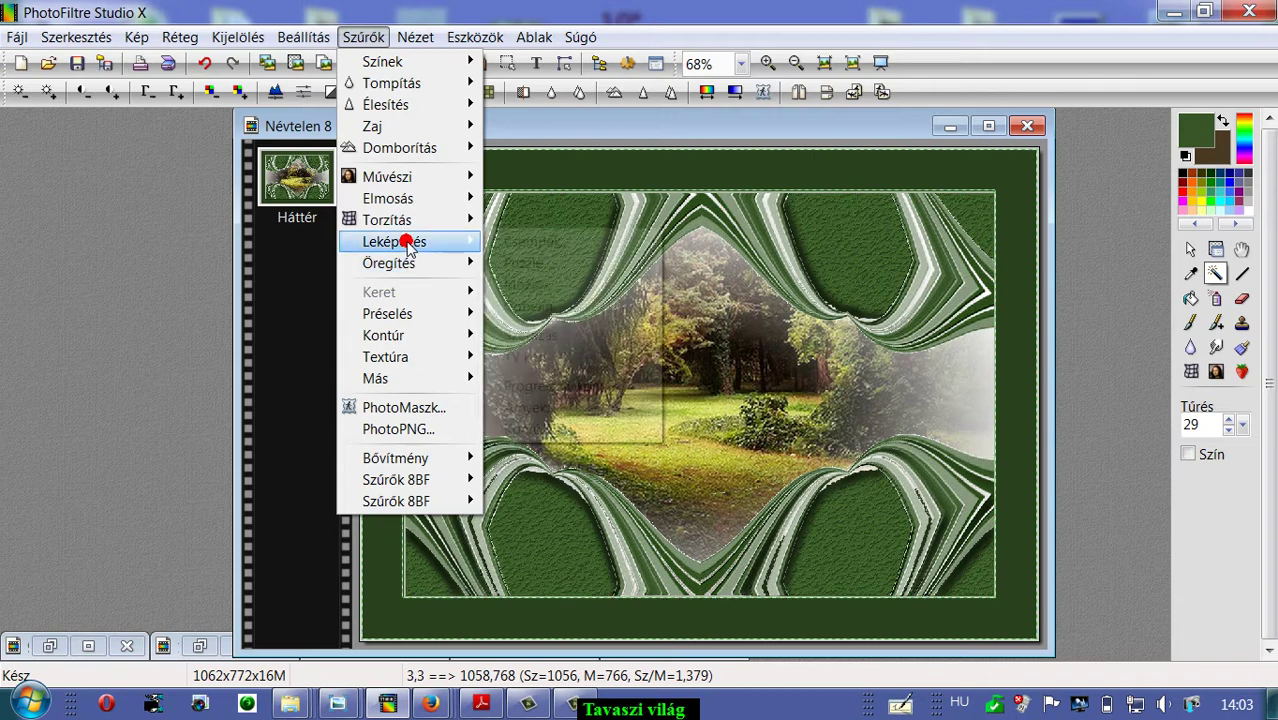
mouse_move(405, 243)
click(541, 428)
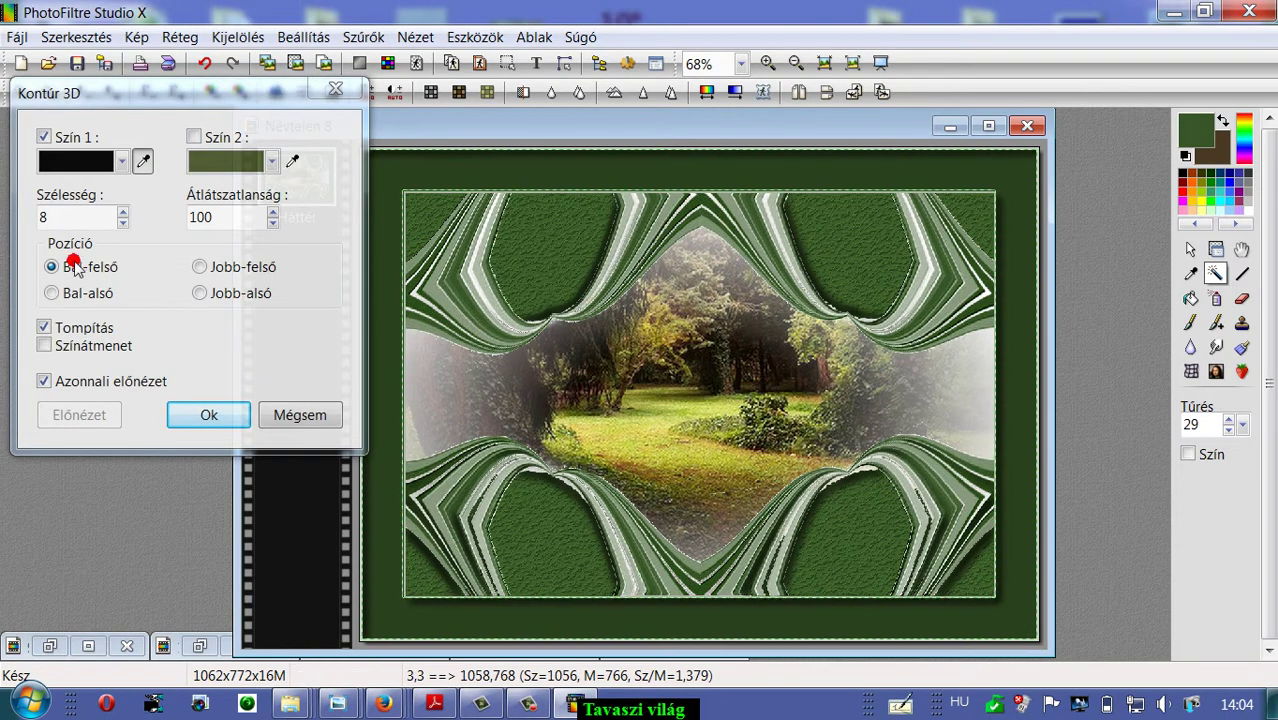
click(50, 292)
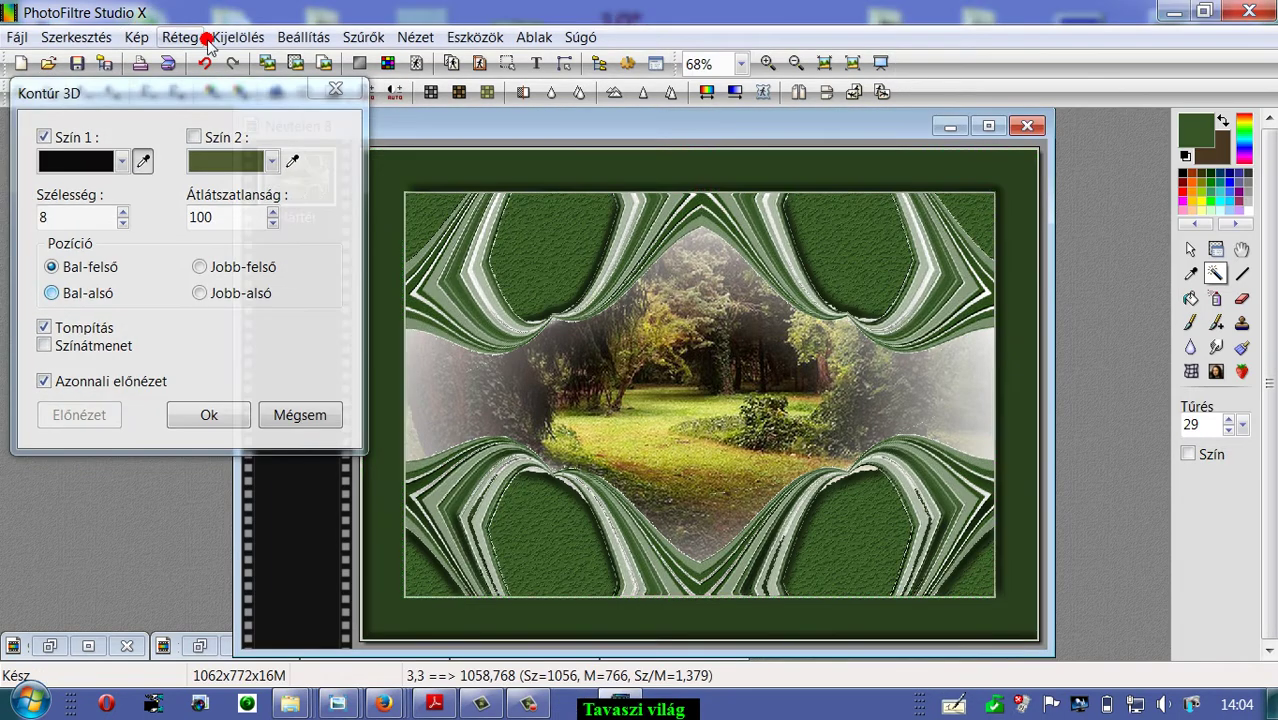
click(218, 96)
drag(218, 96, 196, 95)
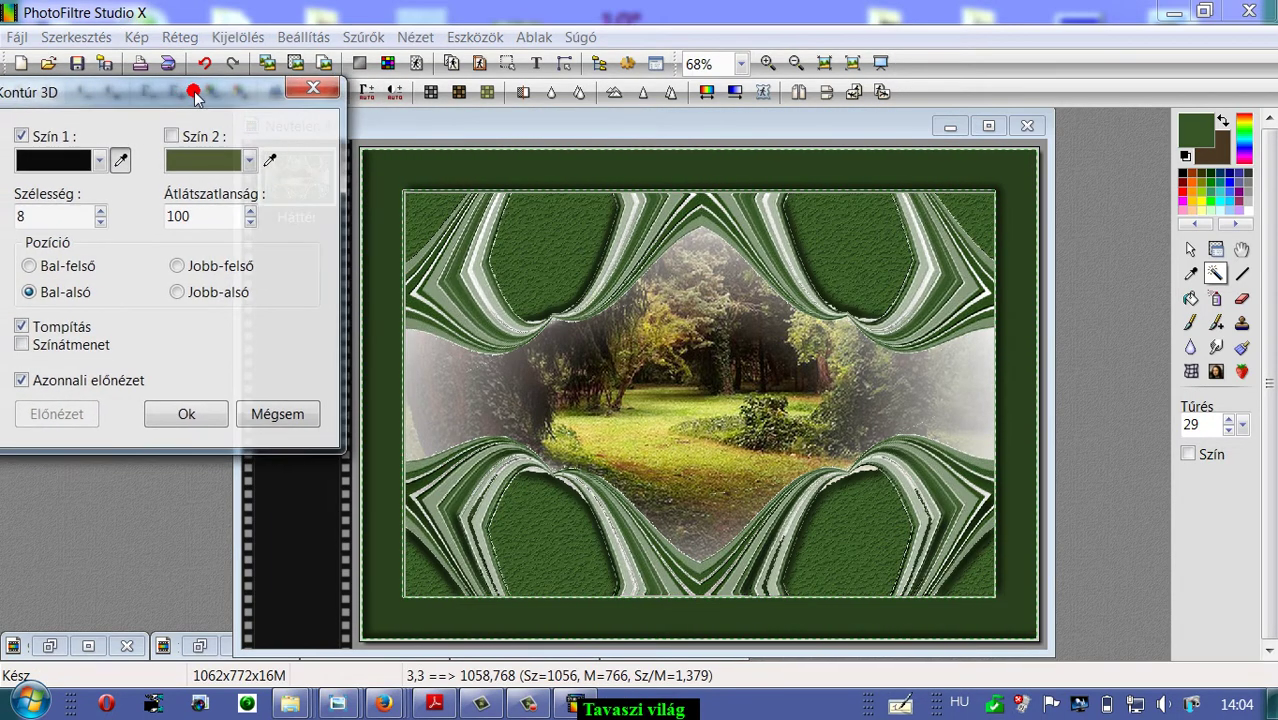
click(228, 188)
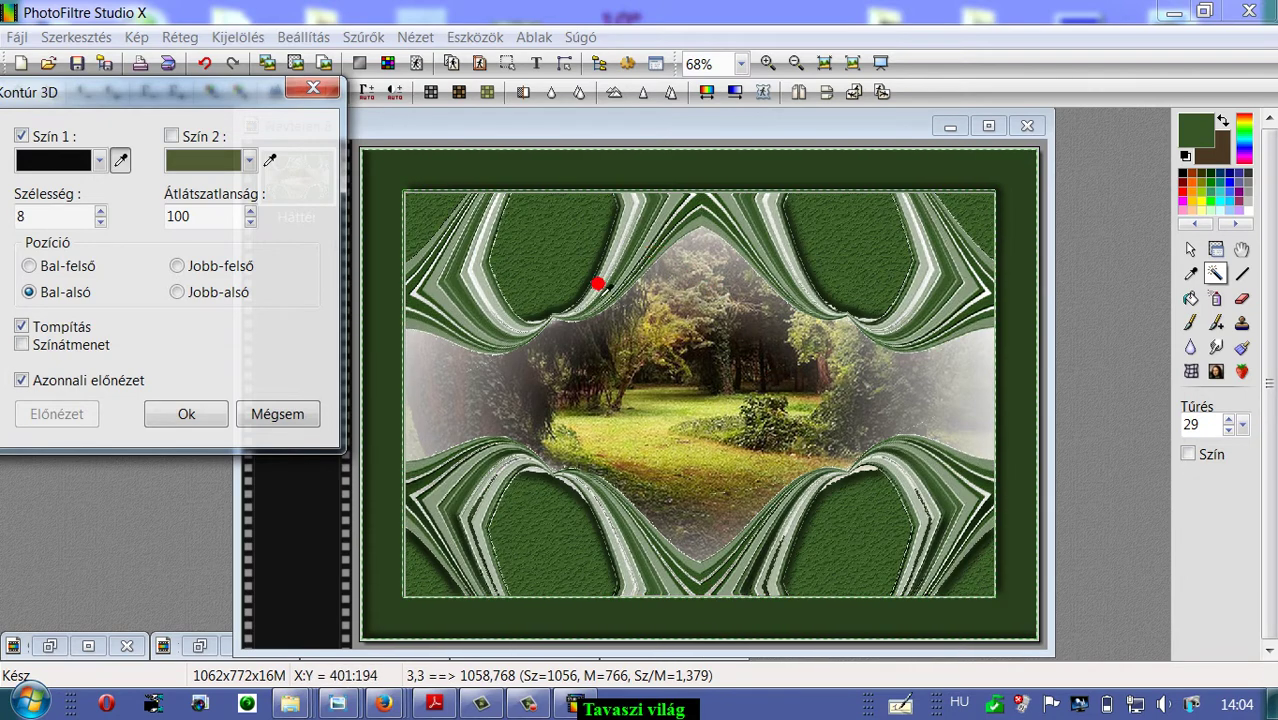
click(176, 292)
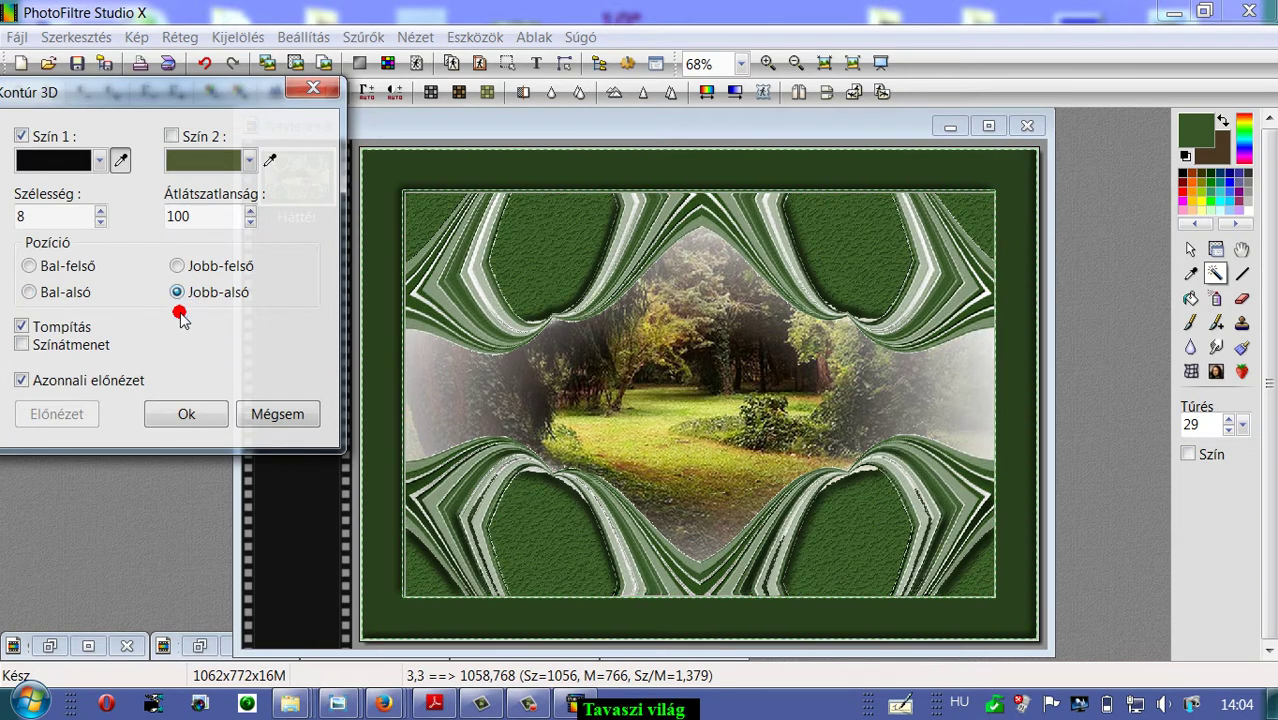
click(188, 416)
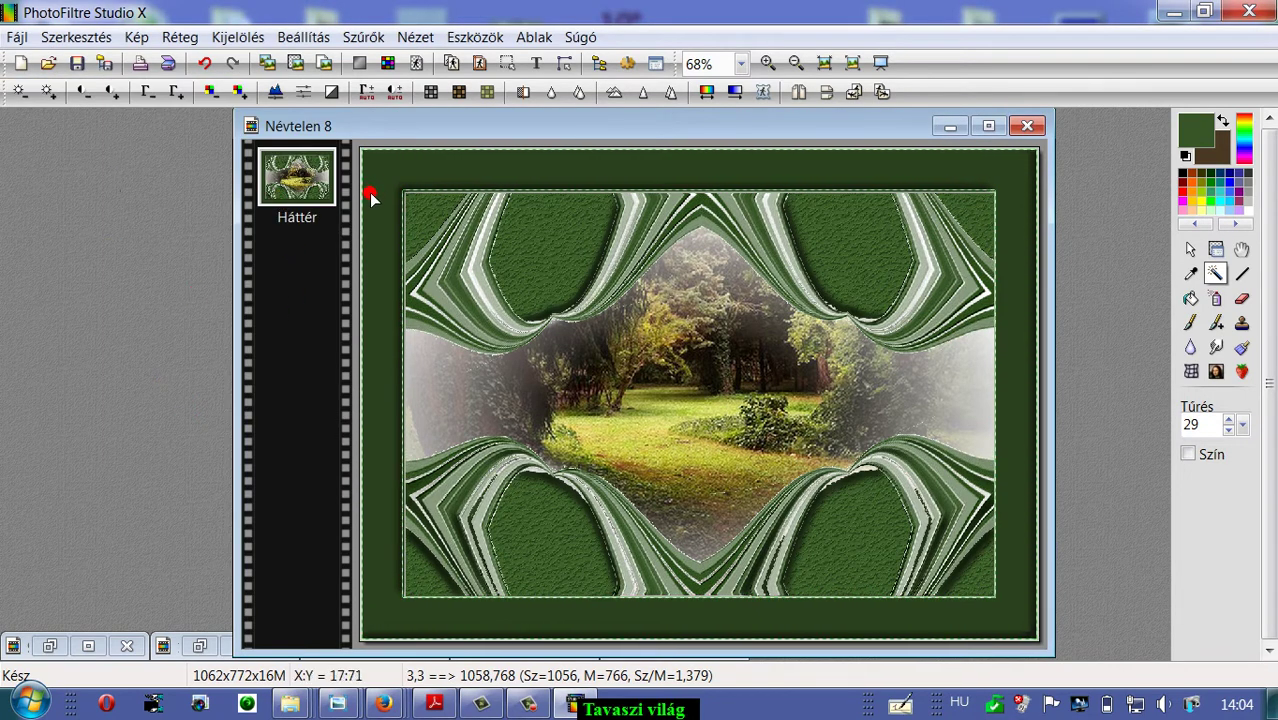
Apply the Vakolat texture to the selected green frame and clear the selection.
click(362, 37)
mouse_move(400, 270)
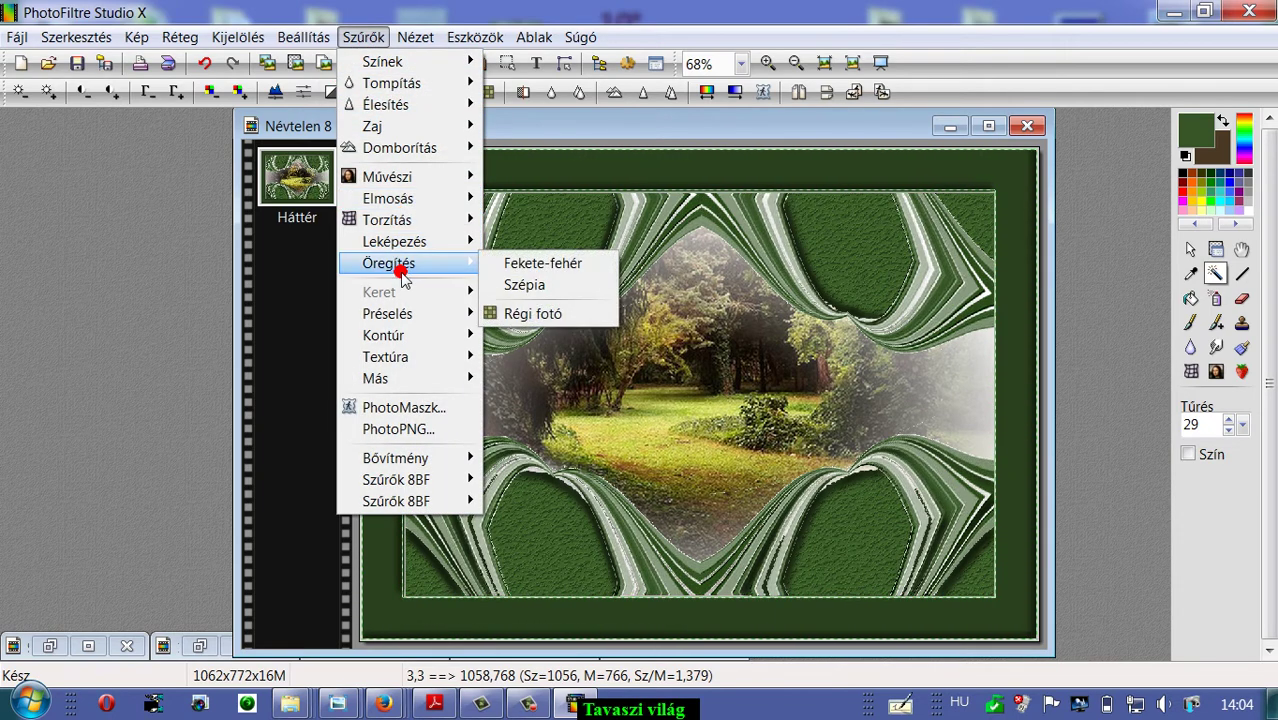
mouse_move(405, 358)
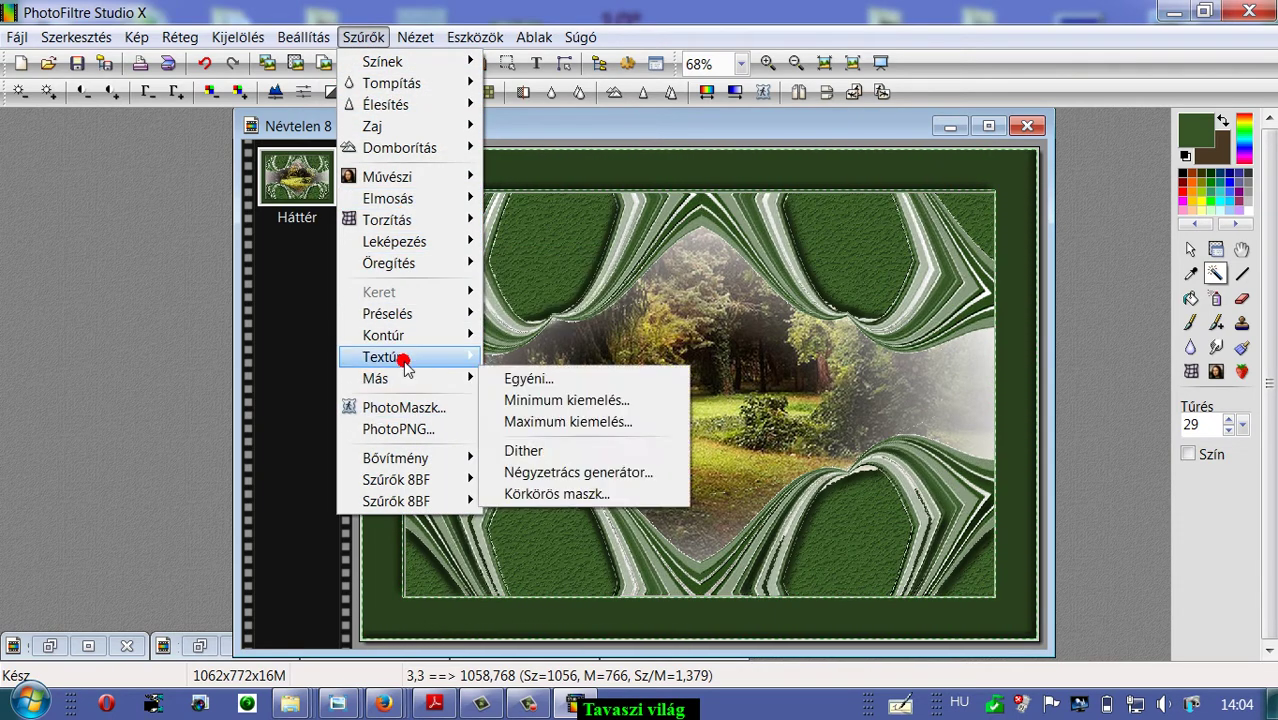
click(513, 355)
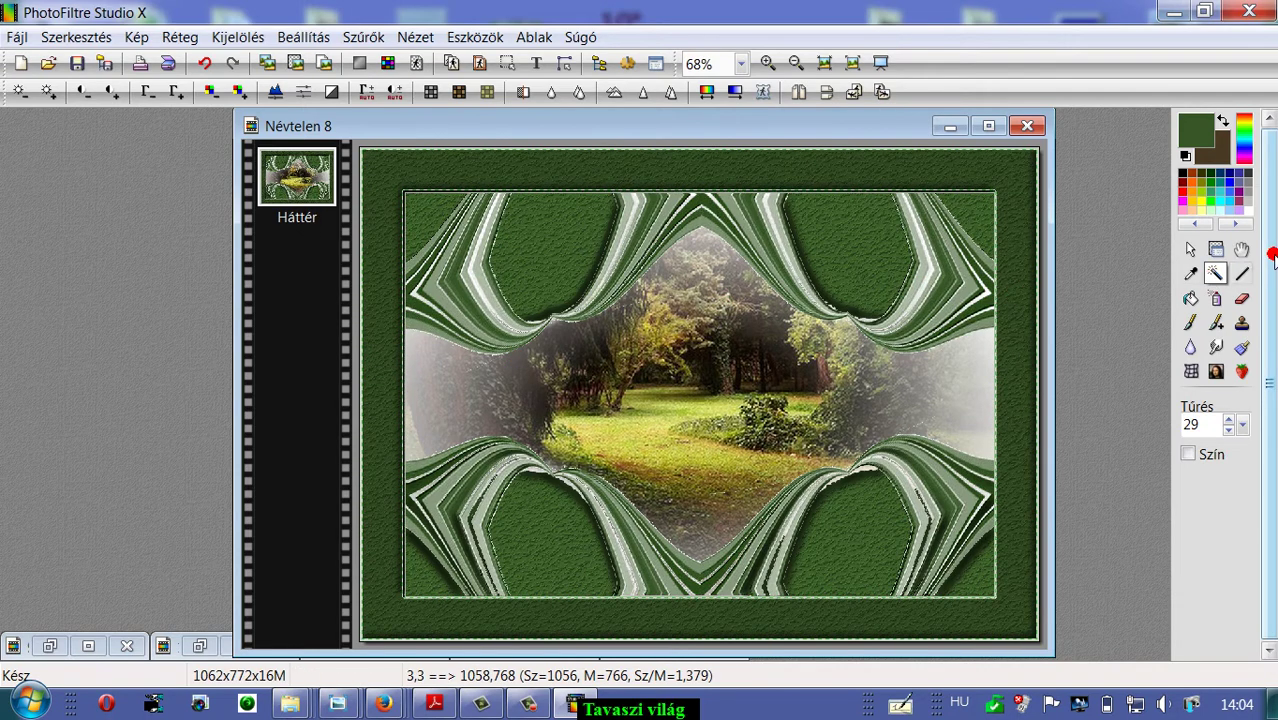
click(1216, 248)
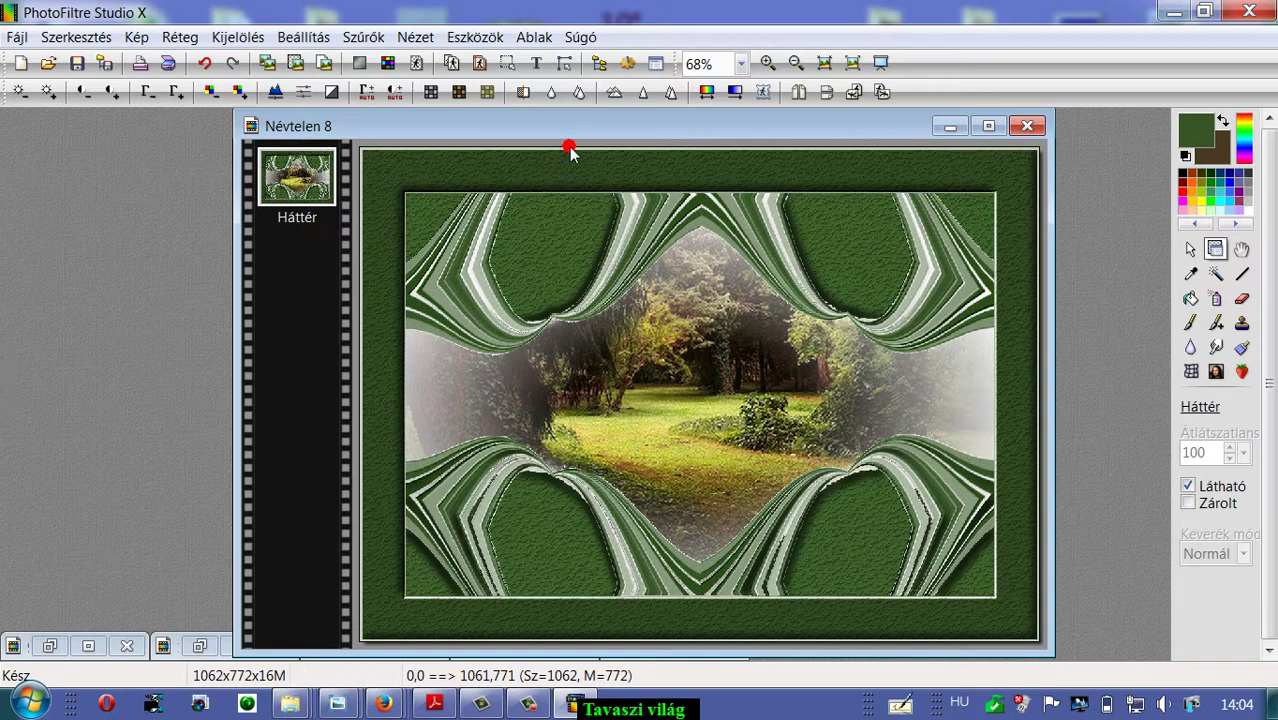
Restore the minimized image 95864d07.png and copy the red-haired woman in the green sweater.
drag(570, 130, 550, 128)
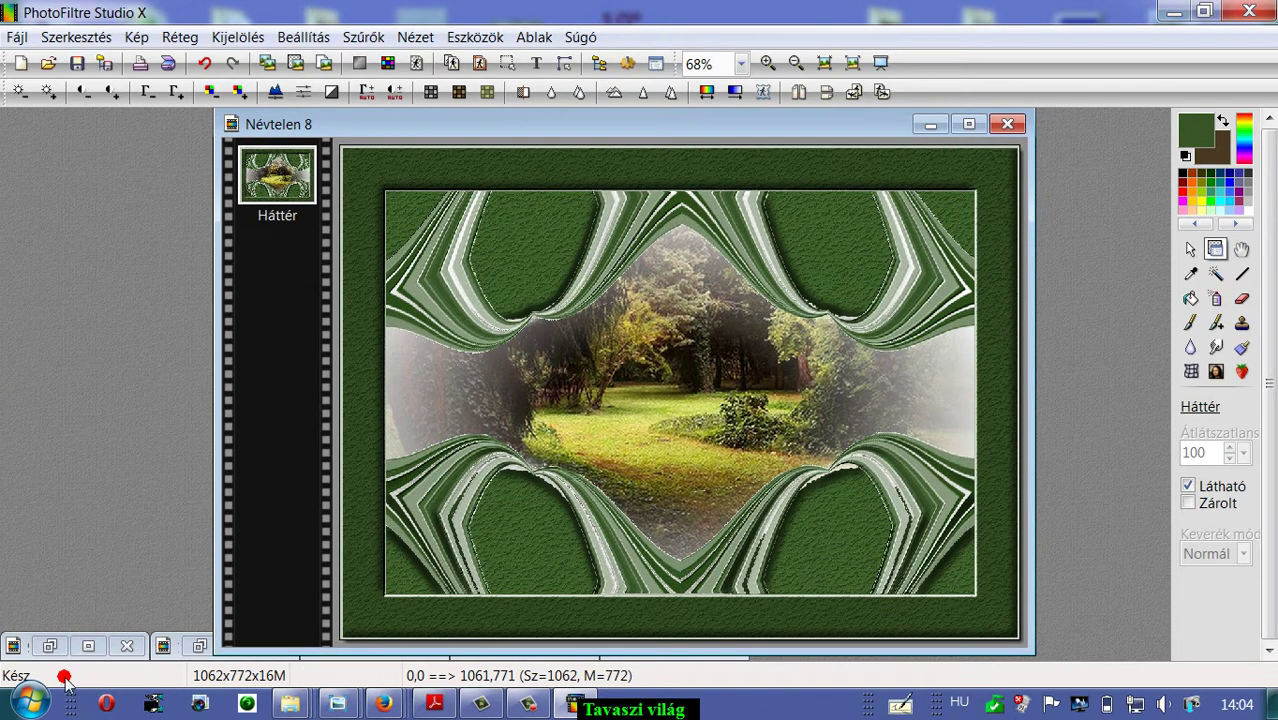
click(49, 645)
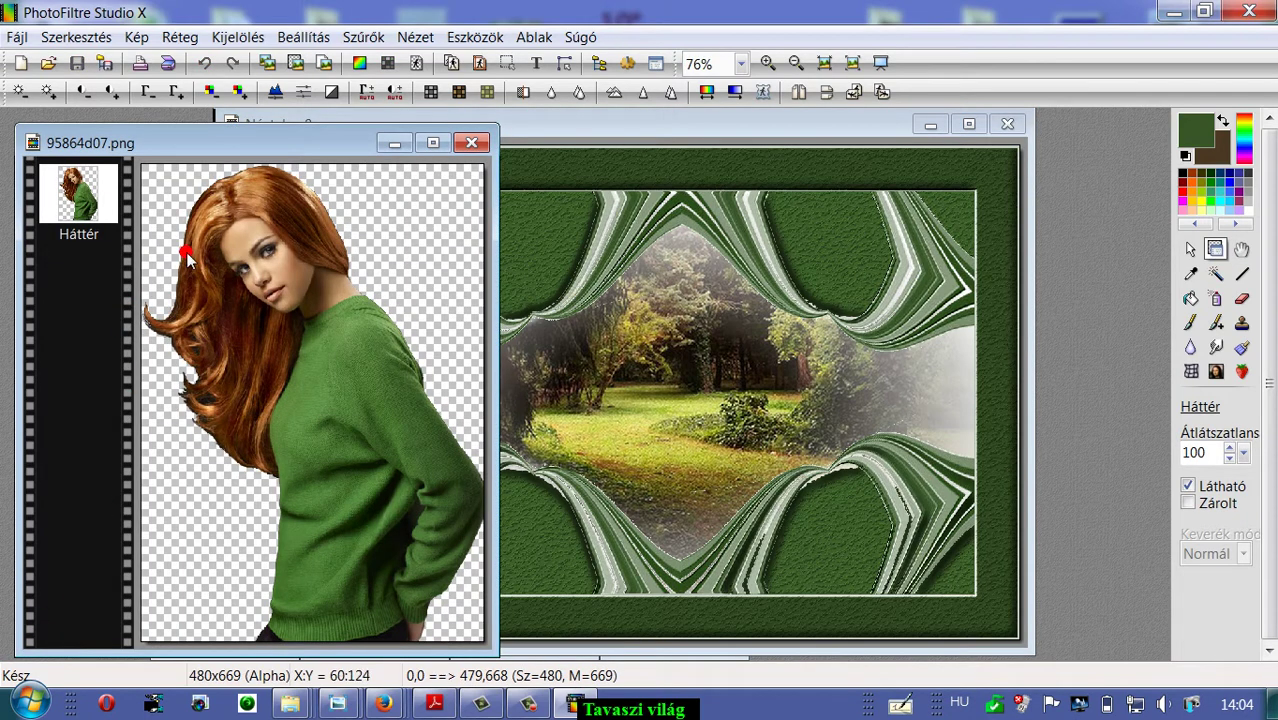
click(78, 41)
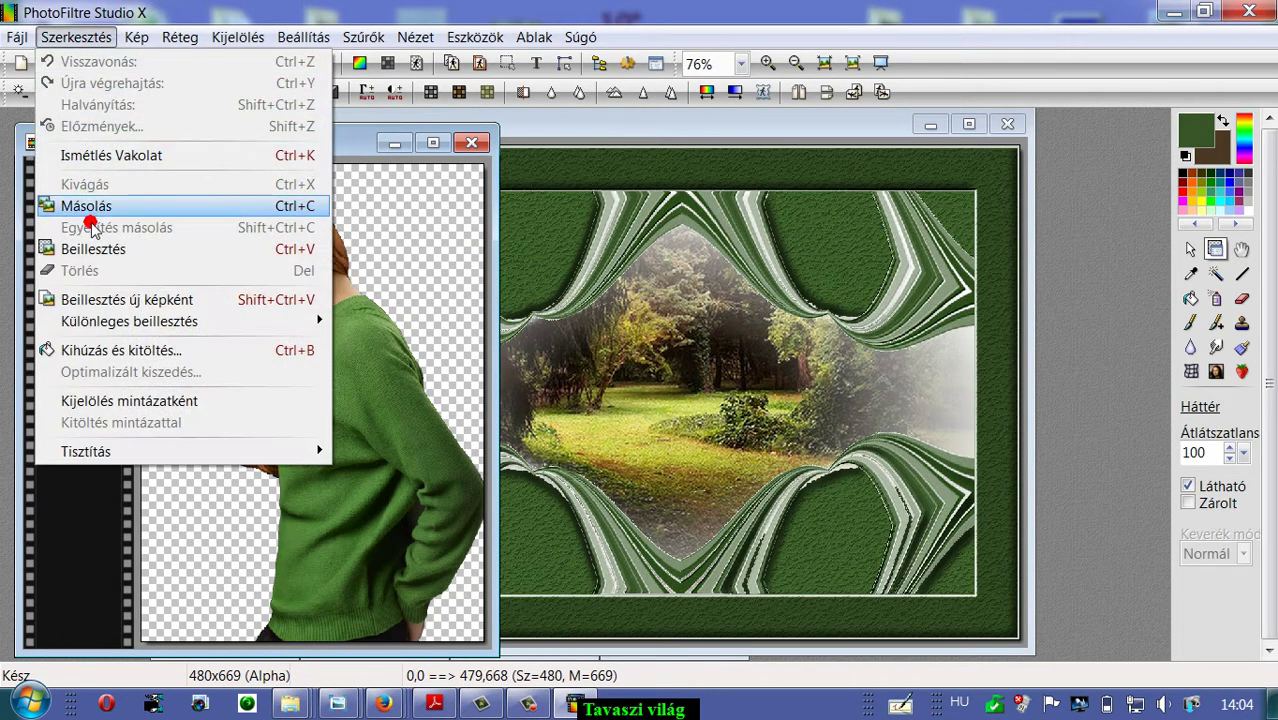
click(92, 204)
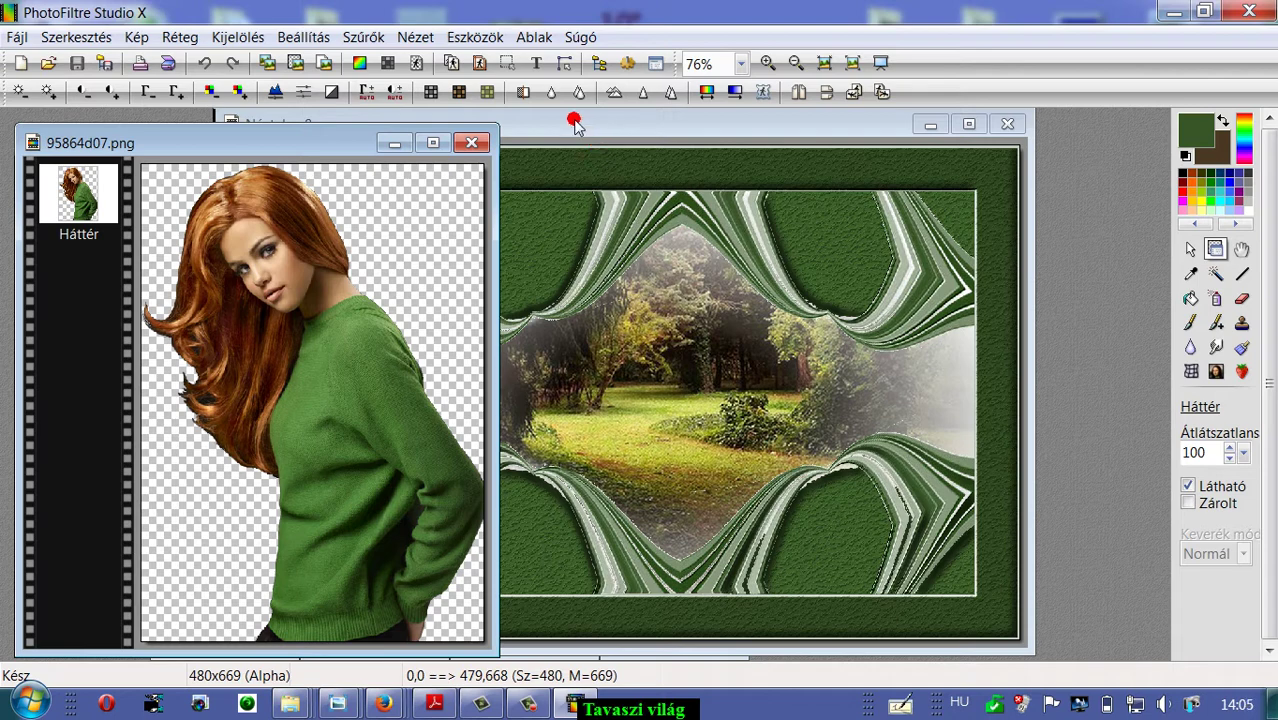
click(575, 123)
click(160, 146)
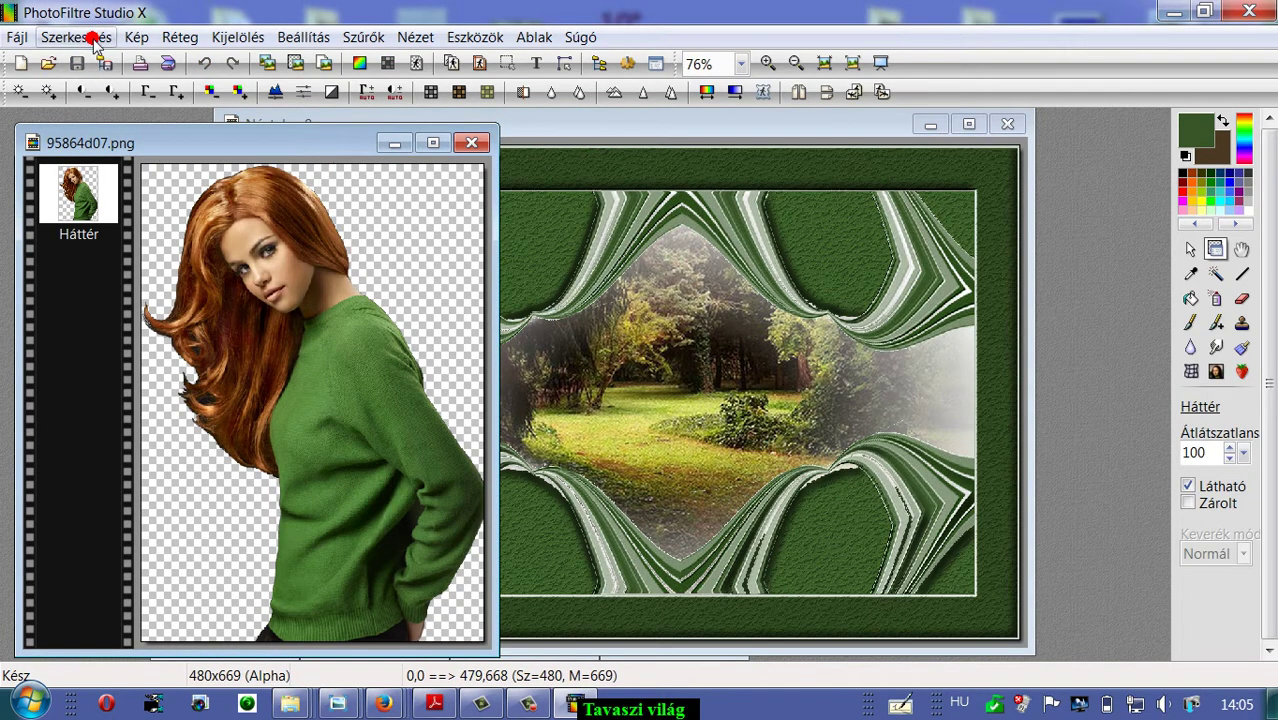
click(94, 38)
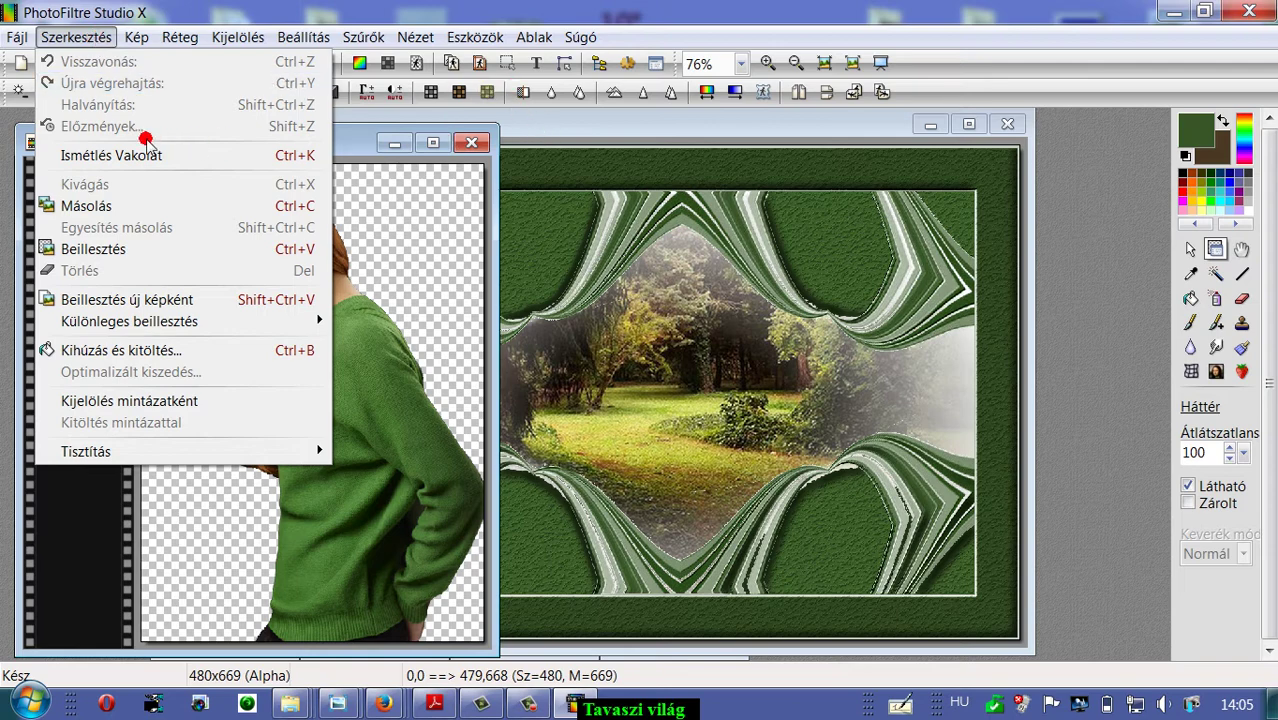
click(86, 207)
Paste the copied woman into Névtelen 8 as a new layer and move her onto the right half of the composition.
click(539, 128)
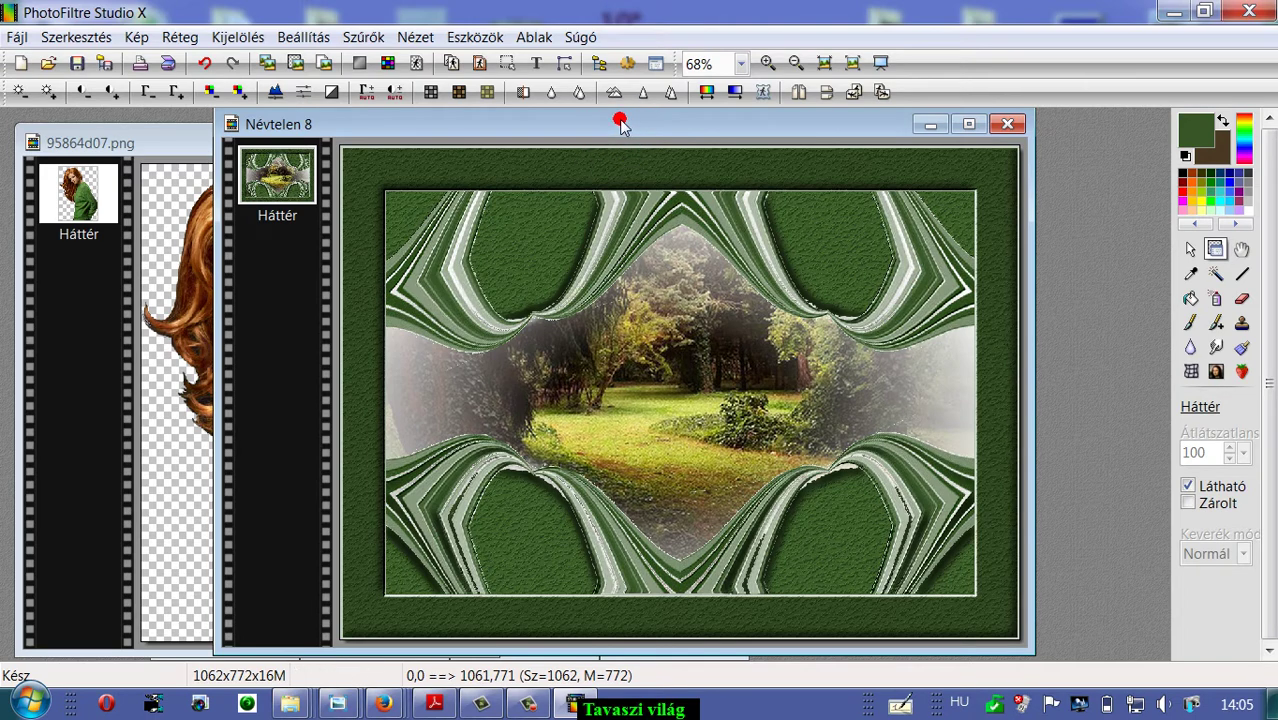
click(74, 36)
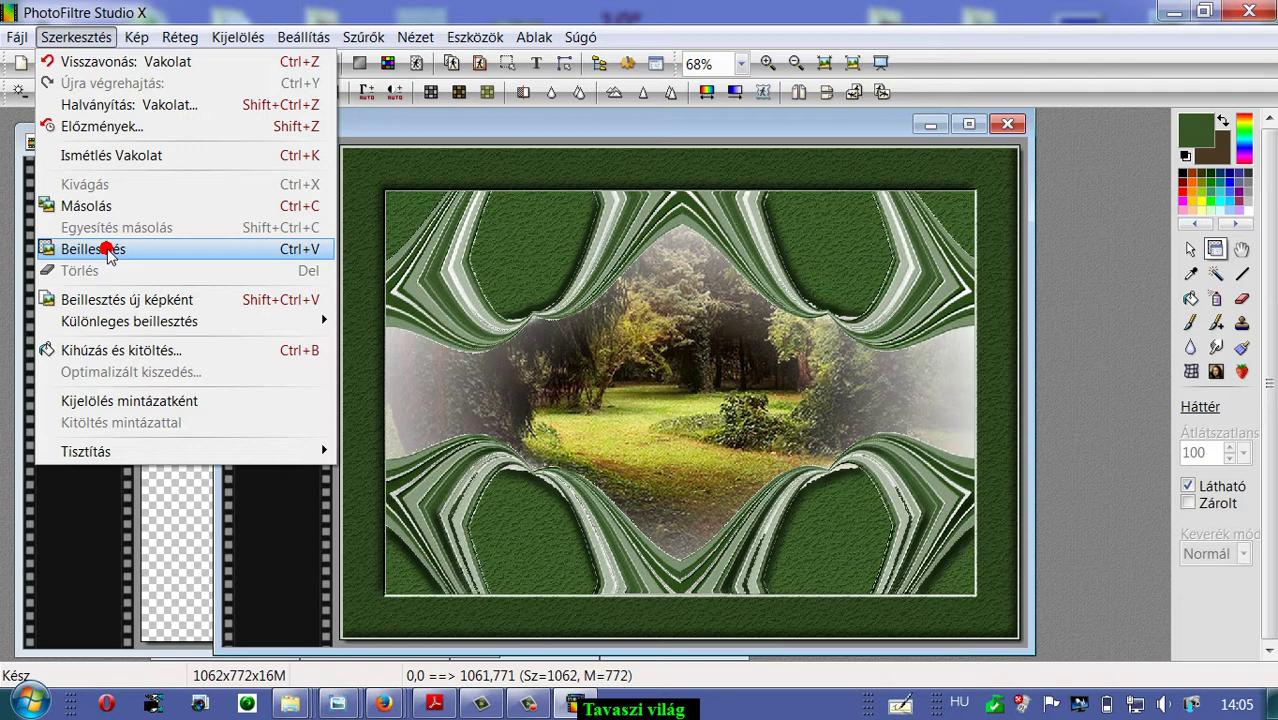
click(630, 122)
click(94, 36)
click(94, 249)
drag(665, 479, 855, 500)
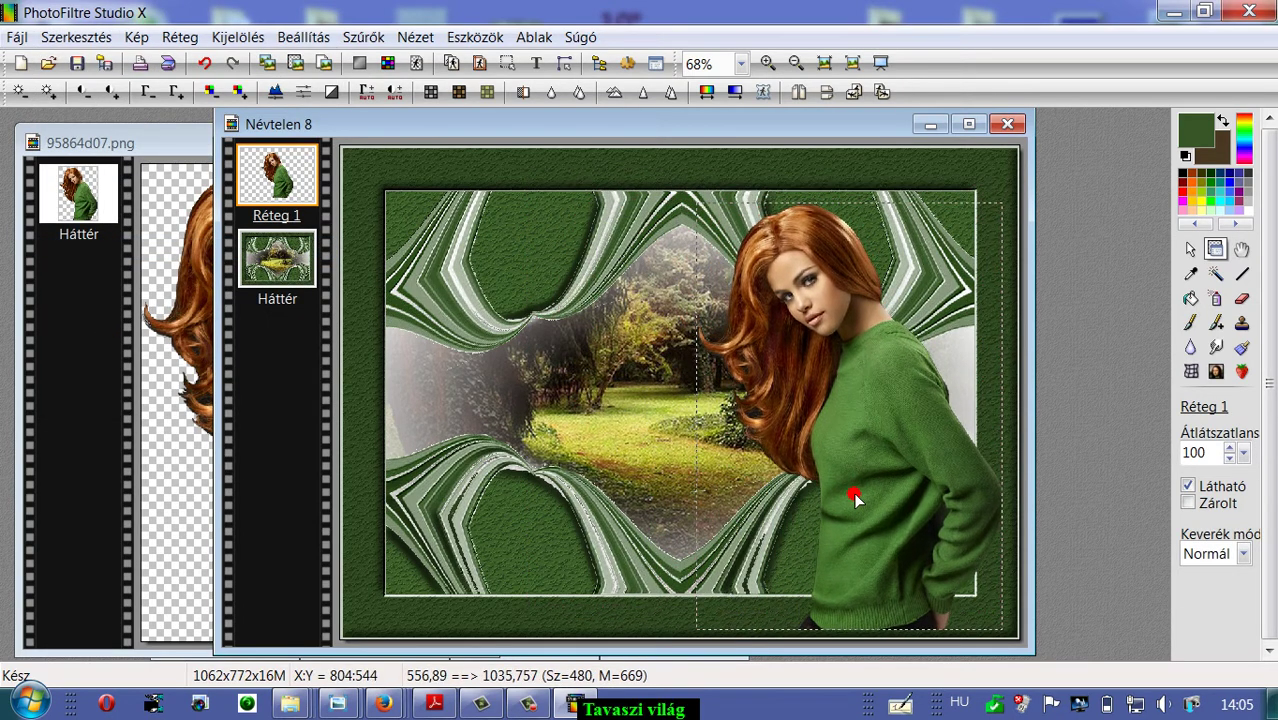
Fine-tune the woman's layer position so her waist meets the frame's lower edge near the right corner, with its origin at about 575,91.
drag(727, 117, 662, 105)
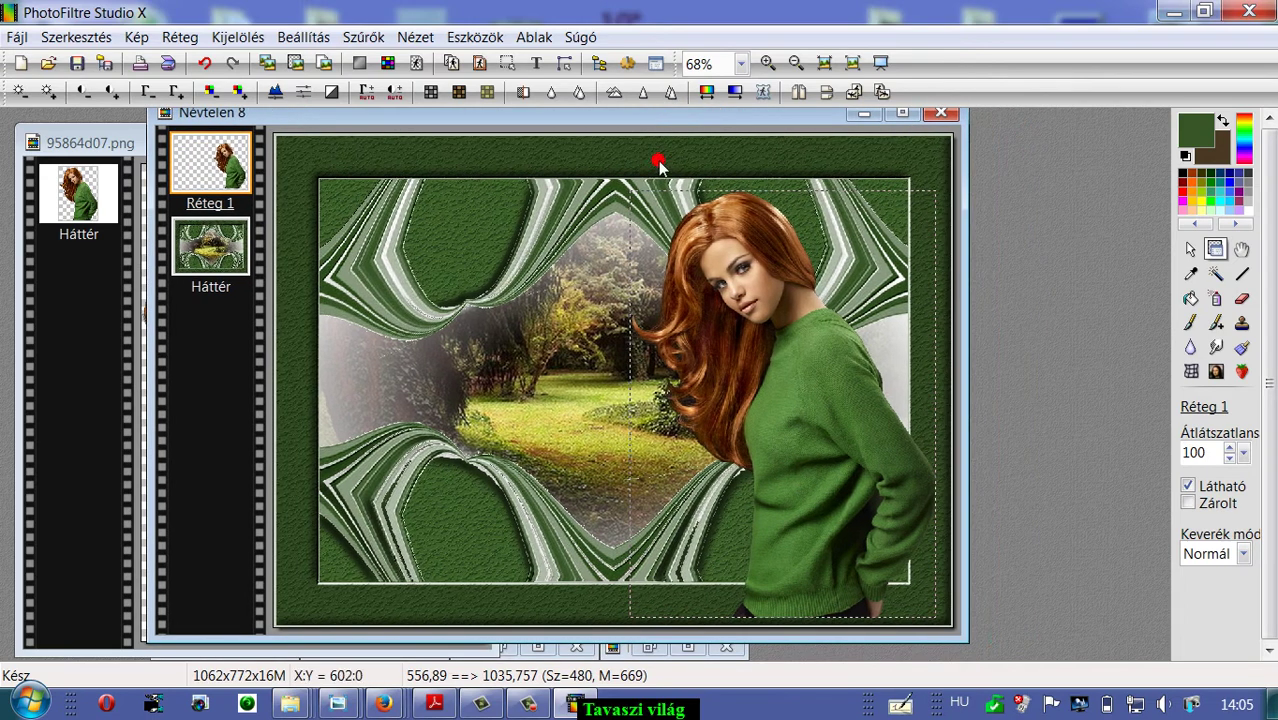
drag(827, 491, 836, 494)
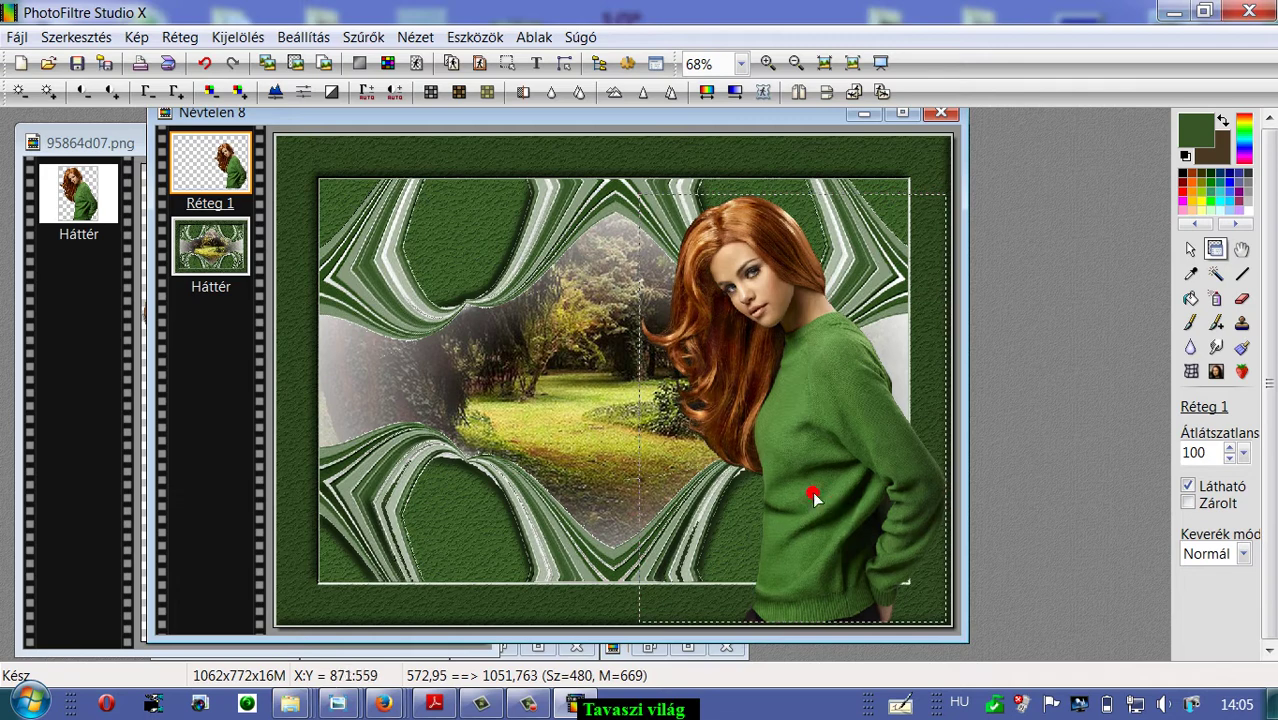
click(535, 497)
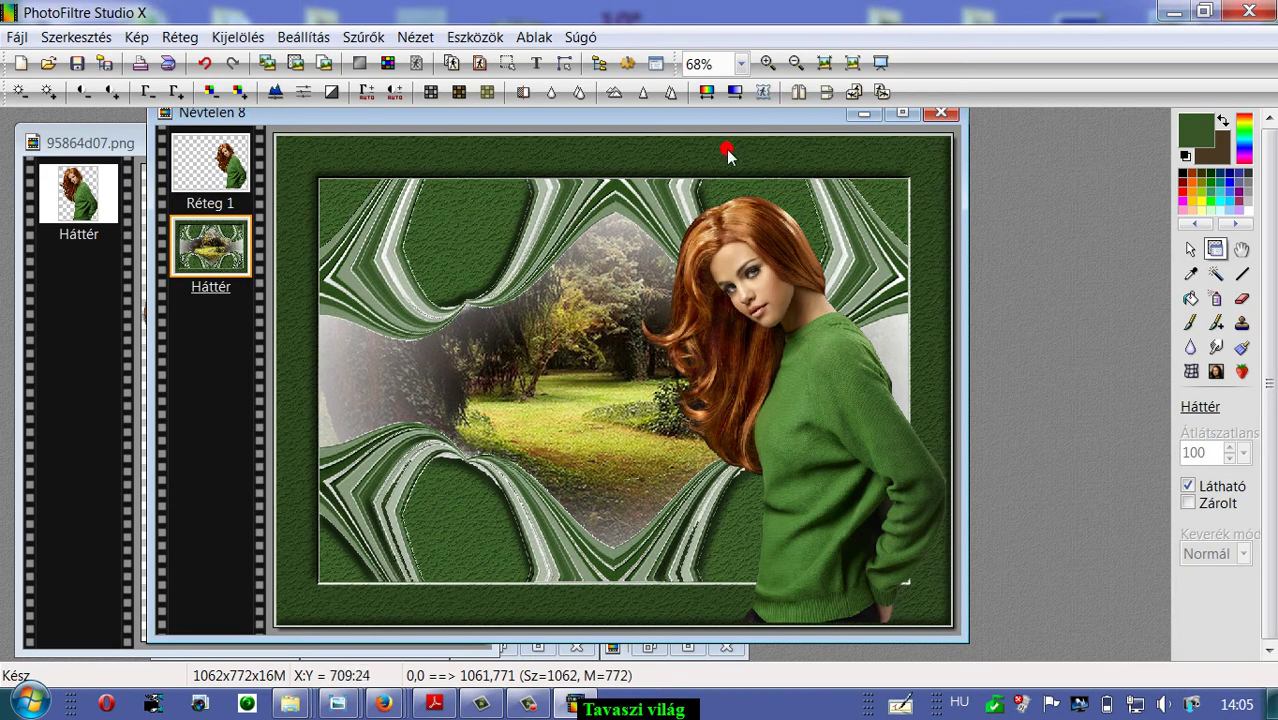
drag(722, 110, 708, 106)
drag(785, 443, 771, 364)
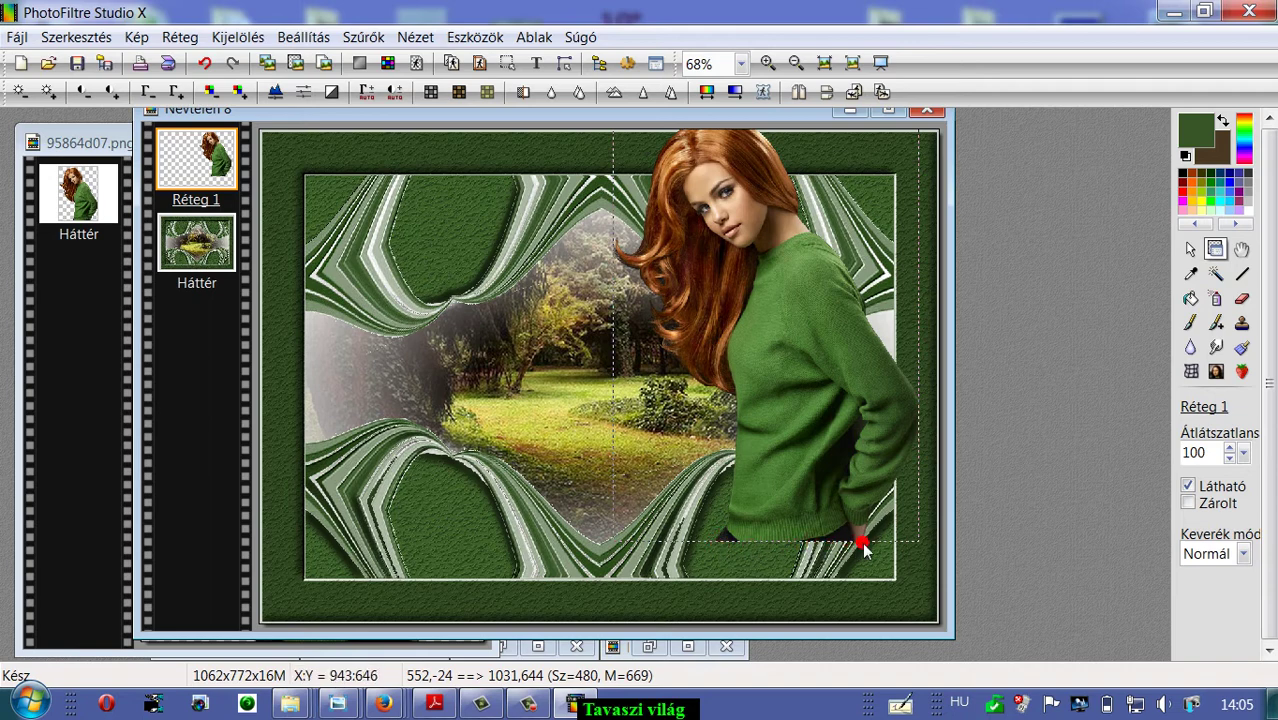
drag(822, 451, 837, 533)
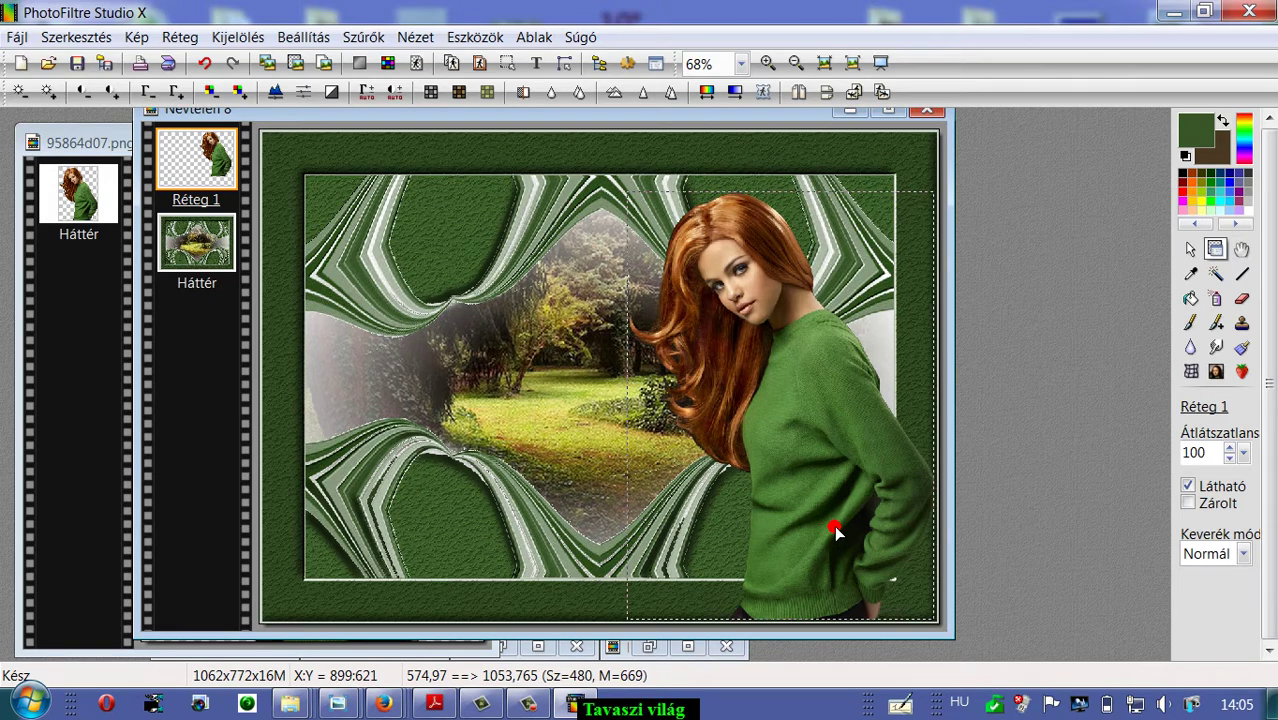
click(570, 455)
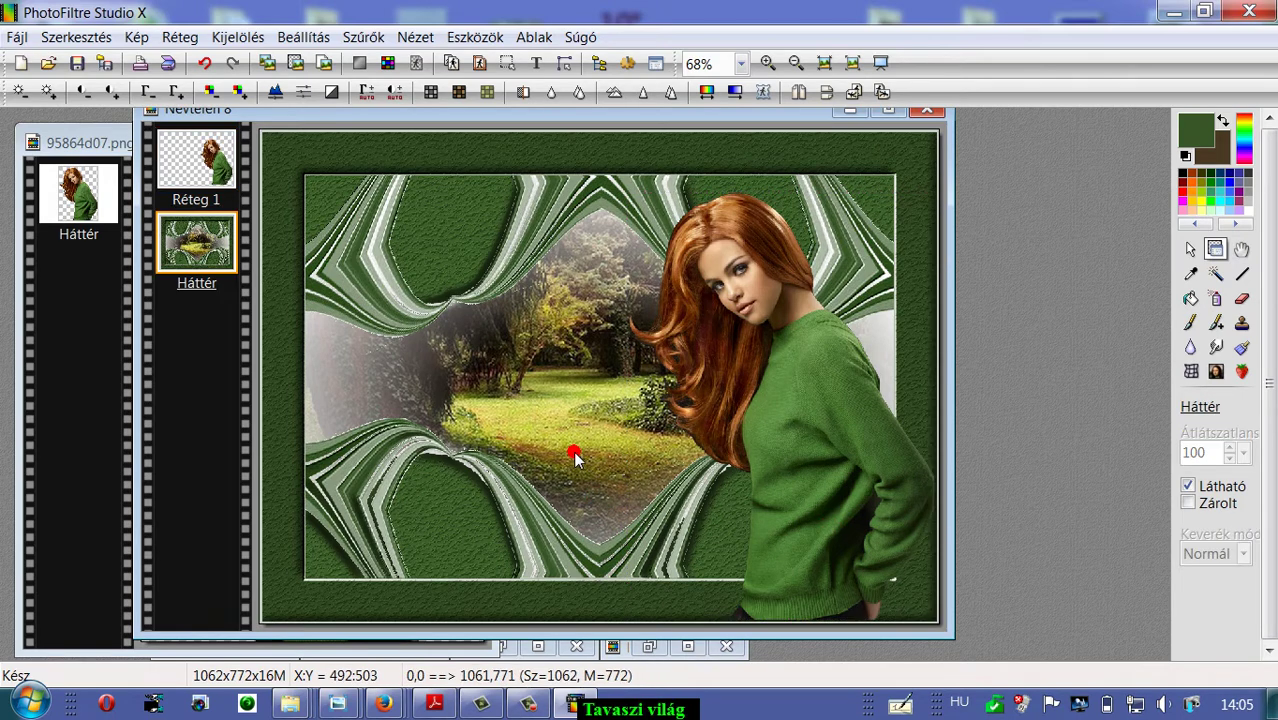
click(793, 348)
drag(807, 388, 797, 392)
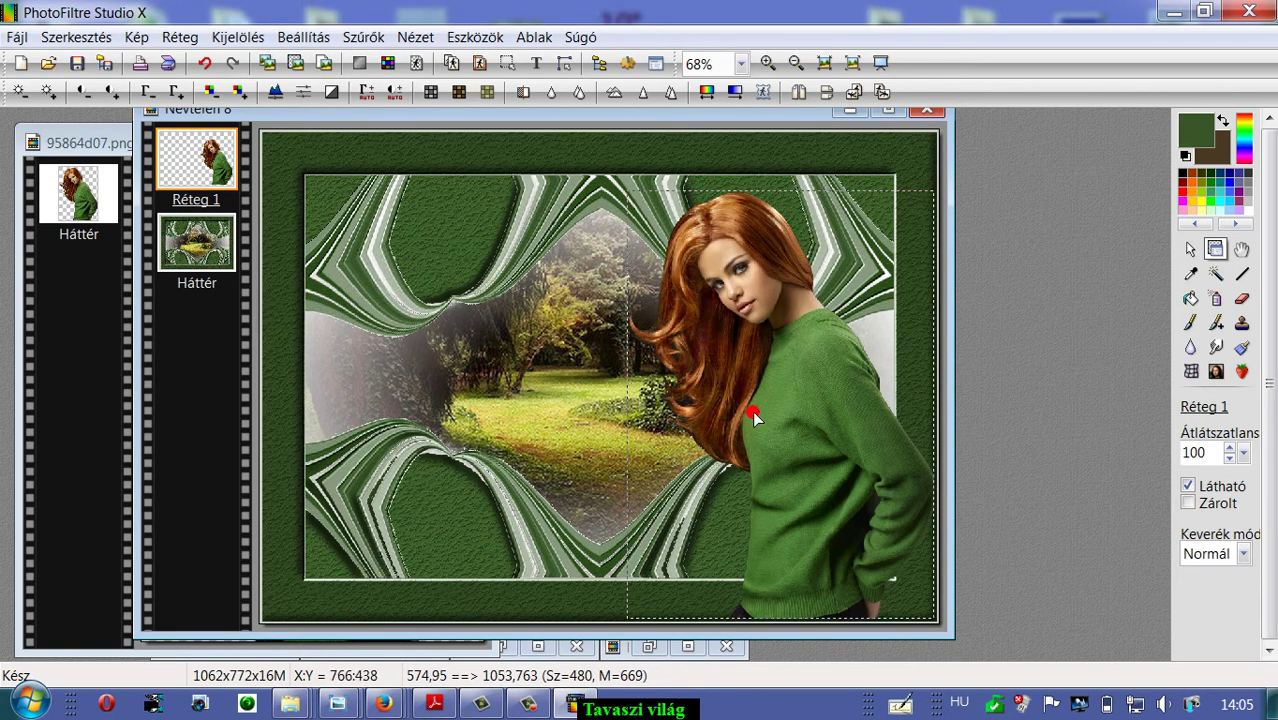
drag(770, 428, 770, 426)
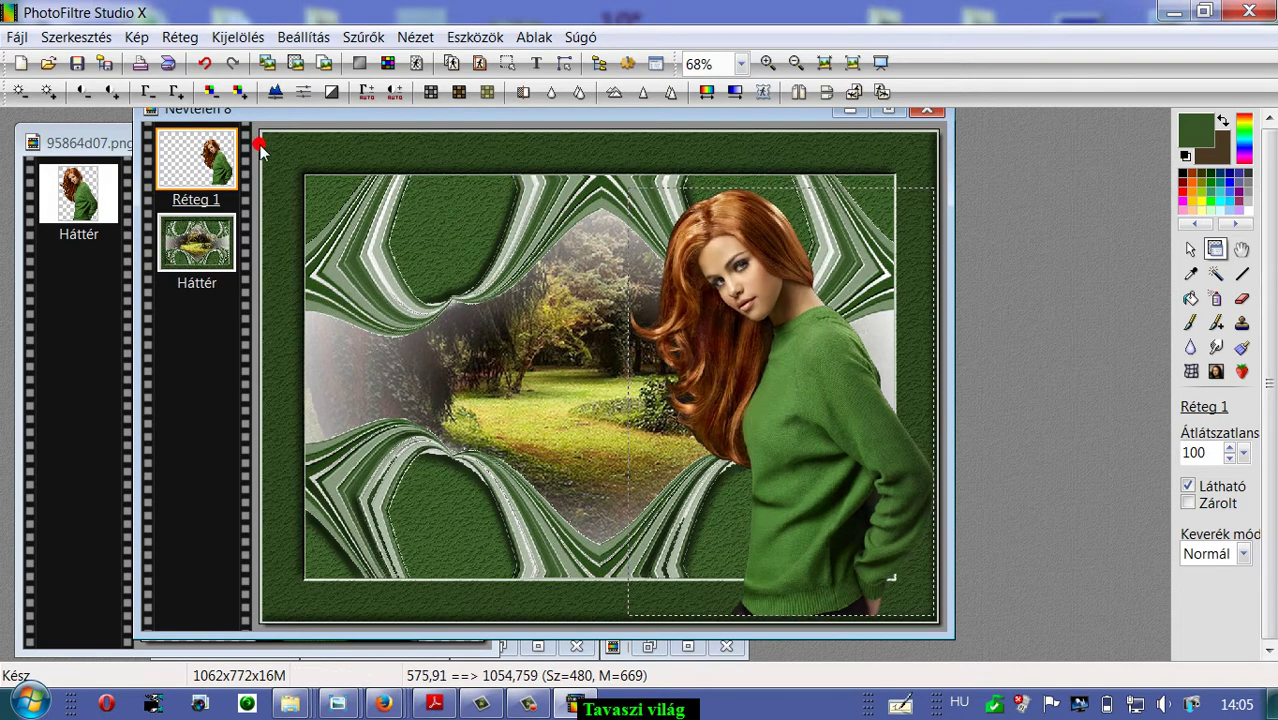
Add a black drop shadow to the woman's layer with X and Y offsets 7, opacity 80%, style Élsimított and radius 6.
click(172, 37)
click(222, 248)
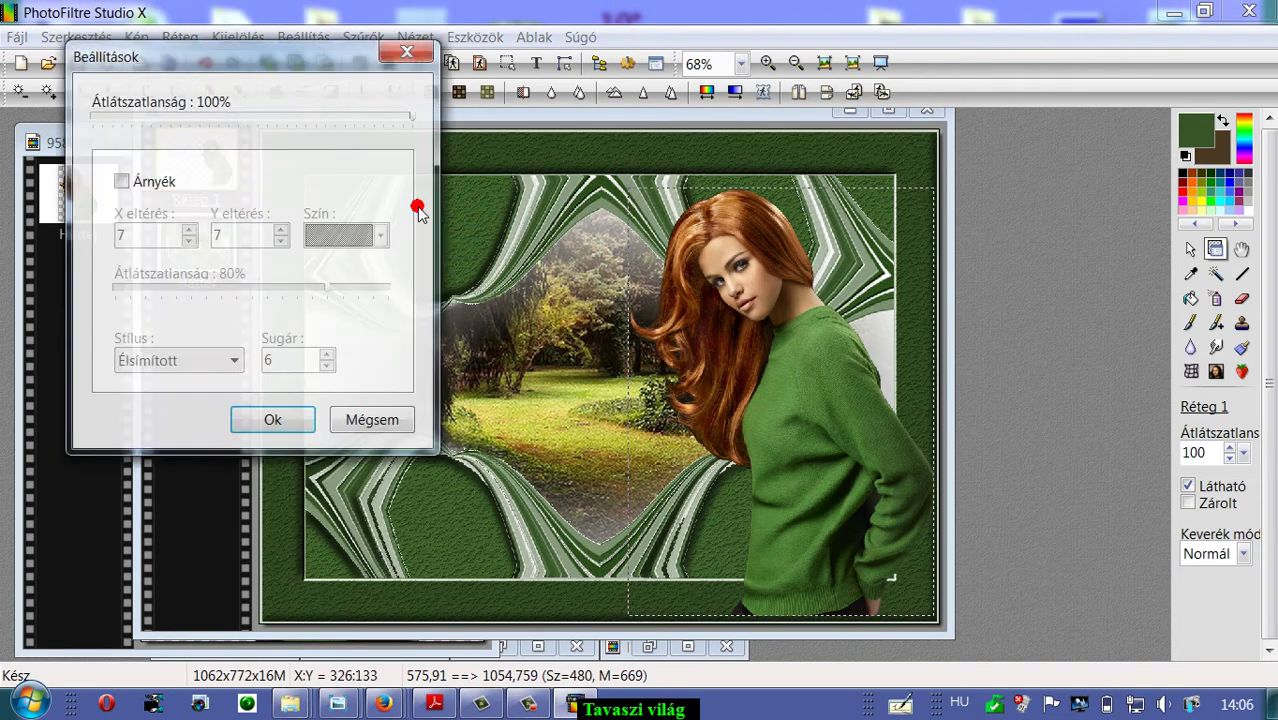
click(121, 182)
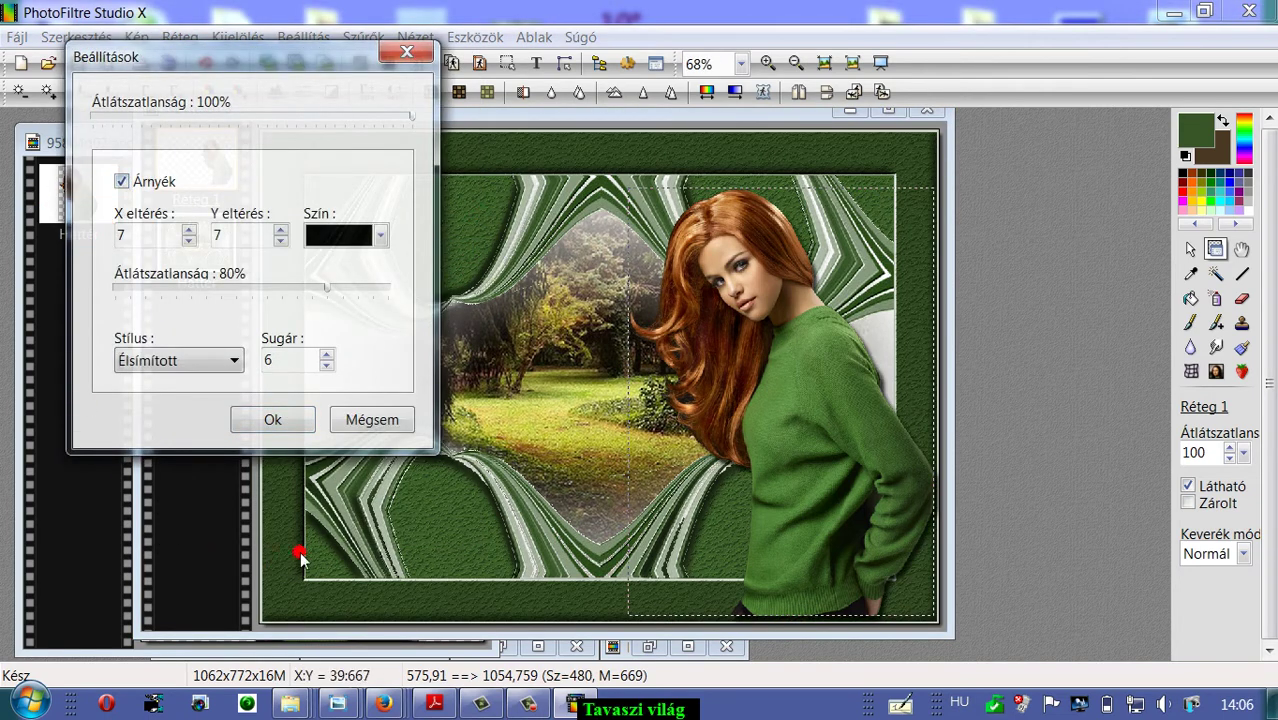
click(285, 421)
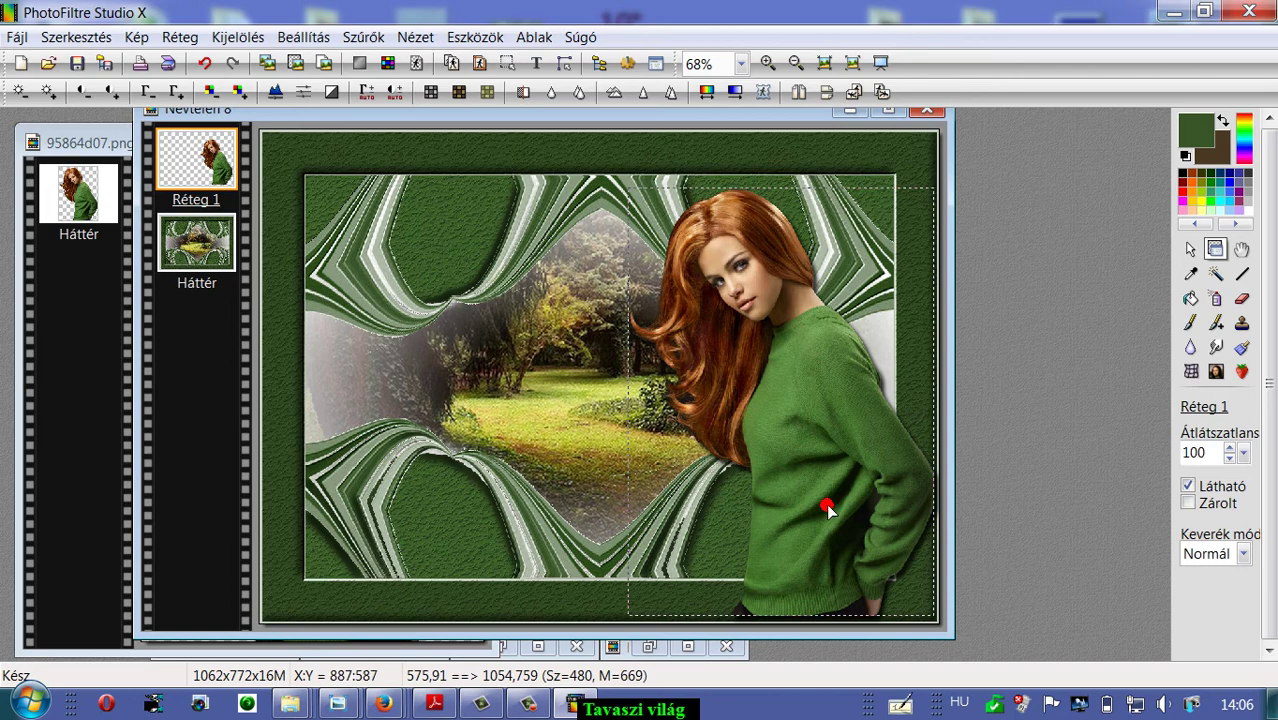
click(1190, 249)
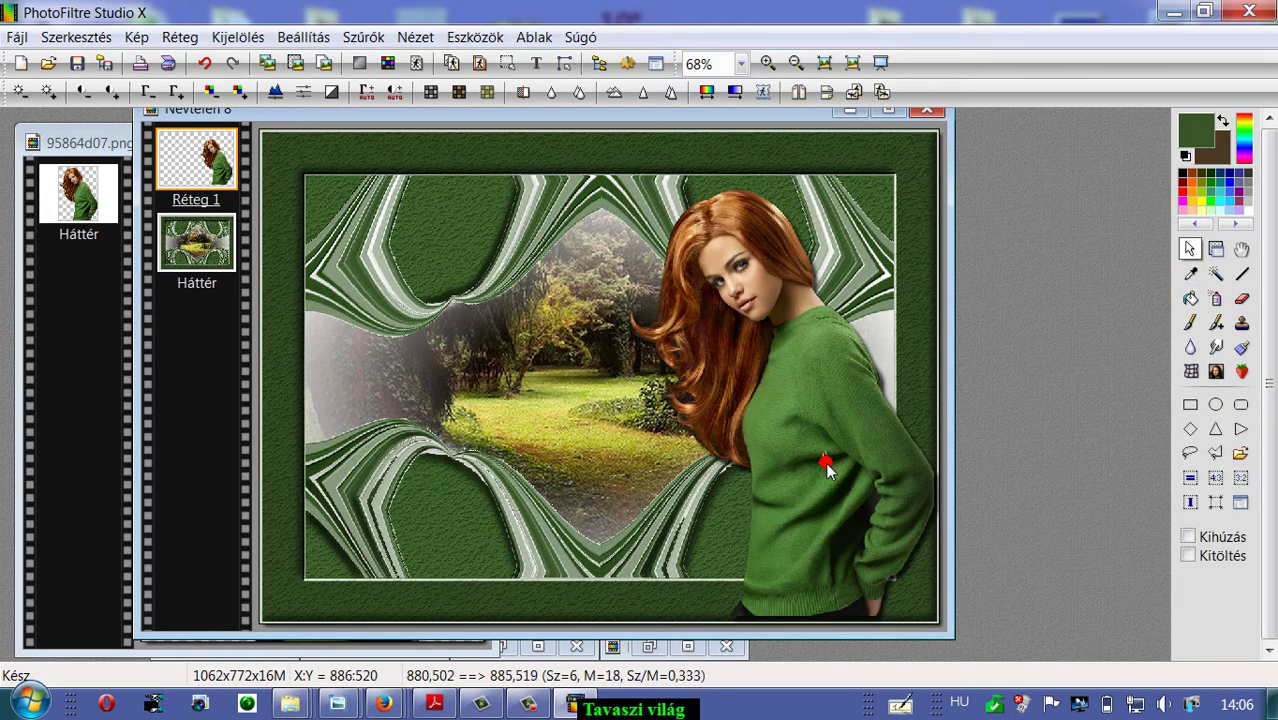
click(1216, 250)
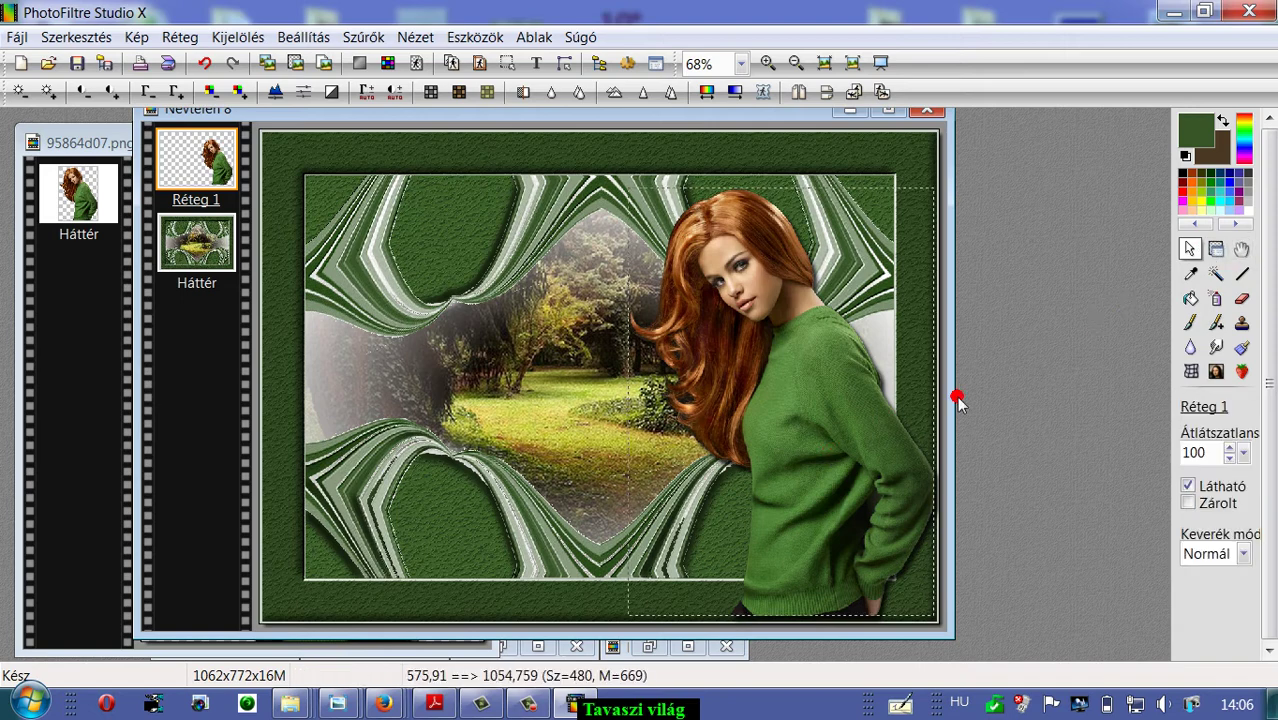
Nudge the woman's layer slightly down toward the outer frame's edge and make the background layer active.
drag(789, 514, 792, 516)
click(522, 499)
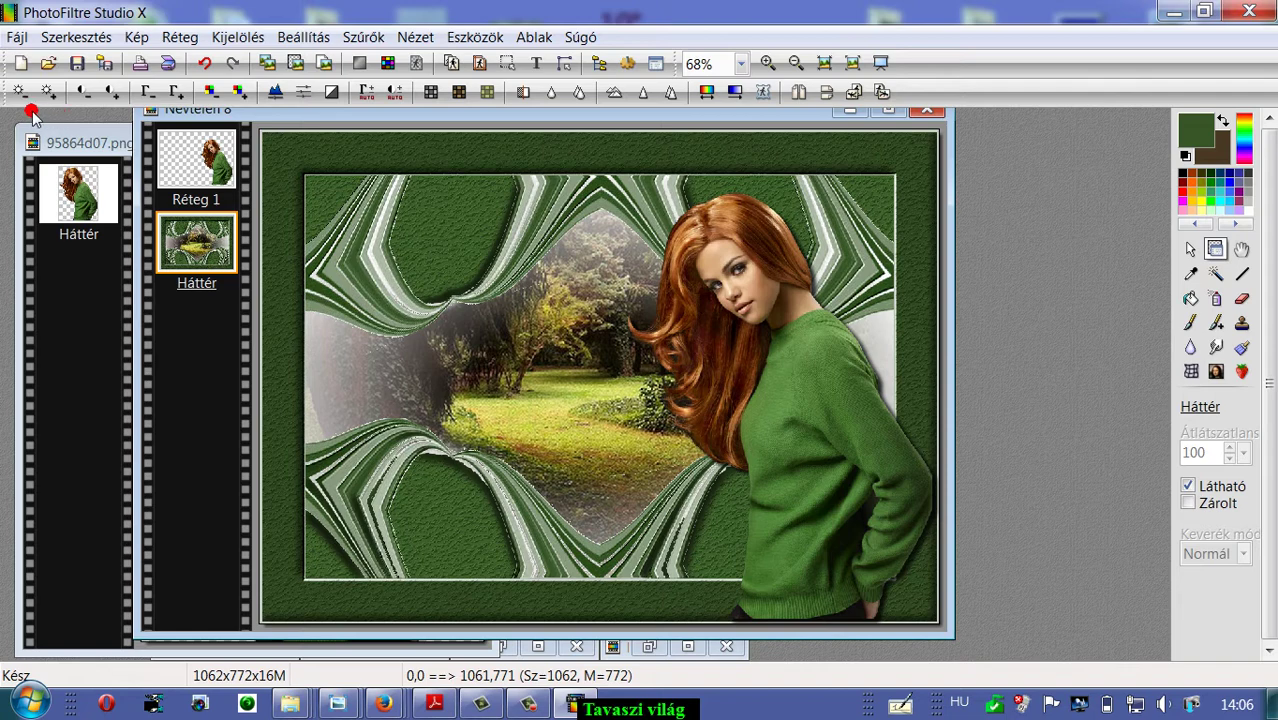
Add the author's signature as bold white Cambria Math text and place it on the frame's lower-left corner, with its origin at about 63,727.
click(537, 63)
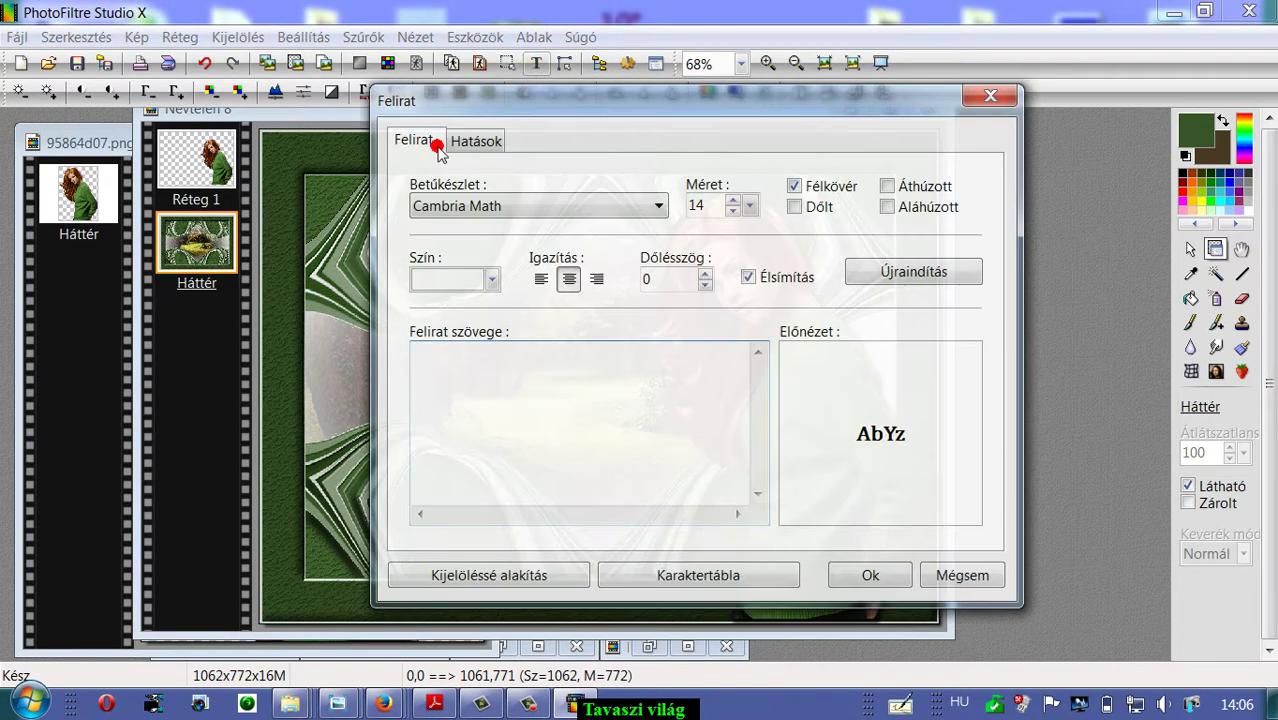
click(420, 388)
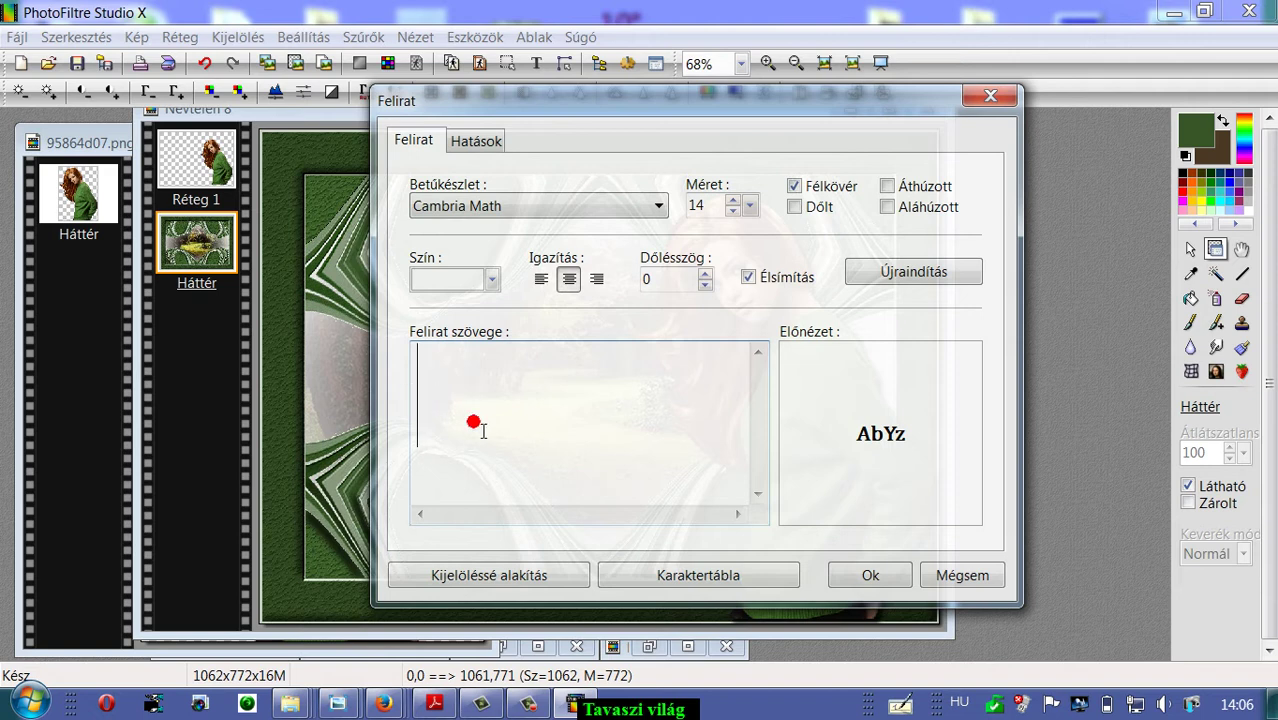
text(Vi)
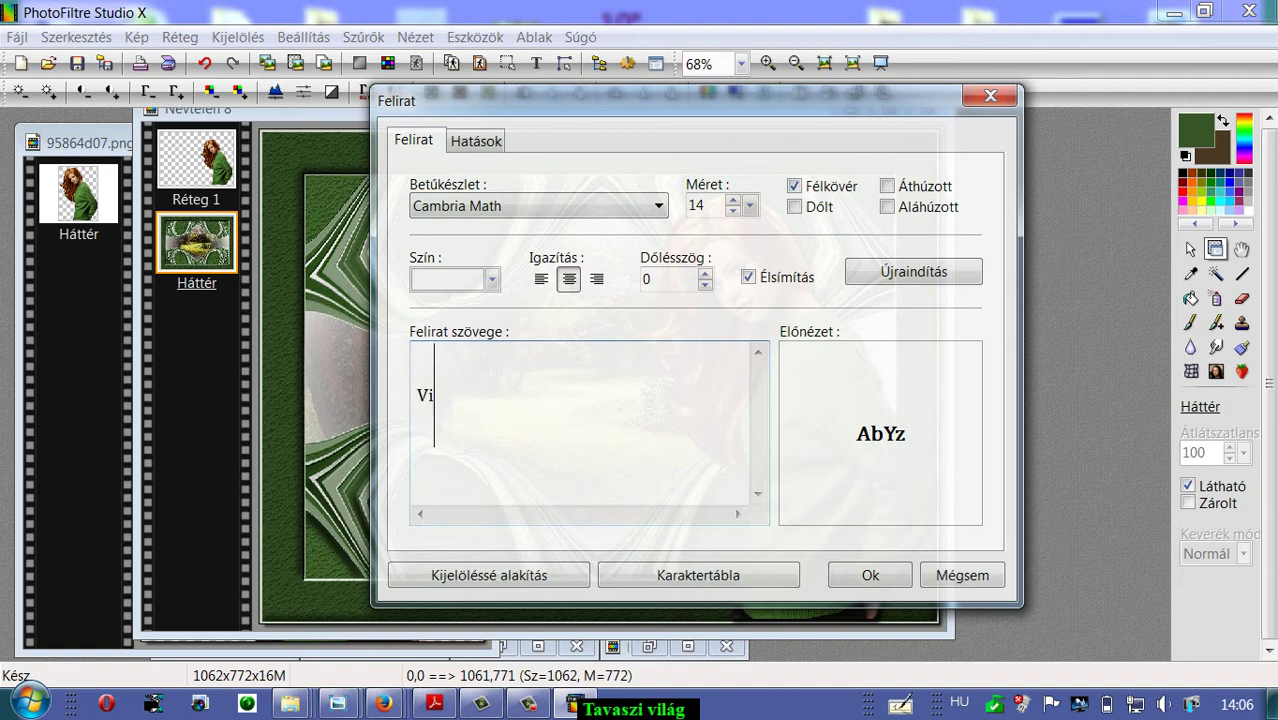
text(cusk)
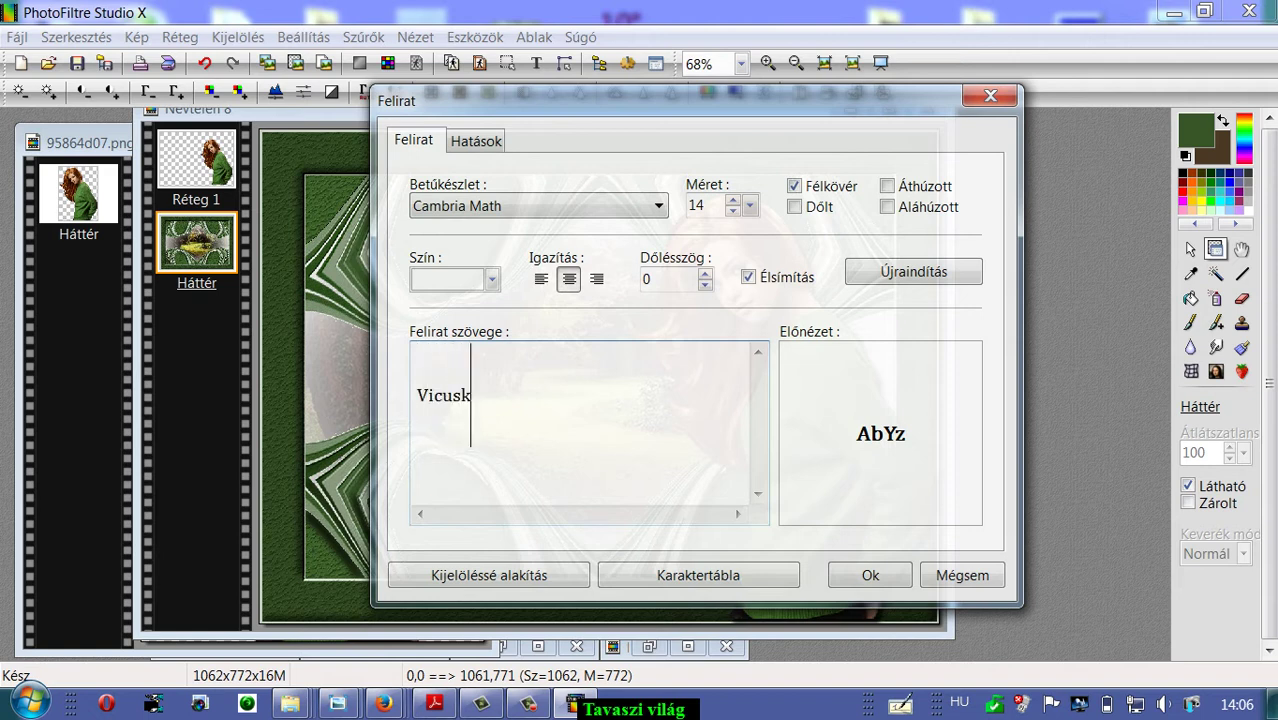
text(a)
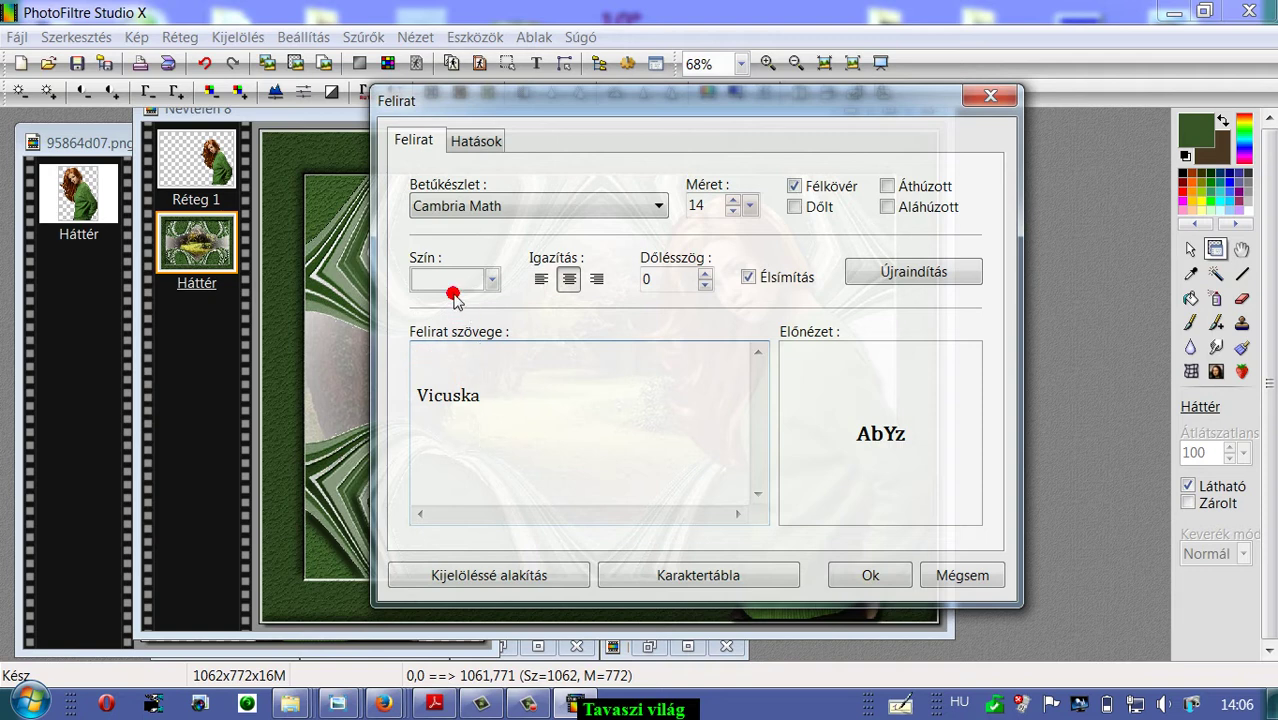
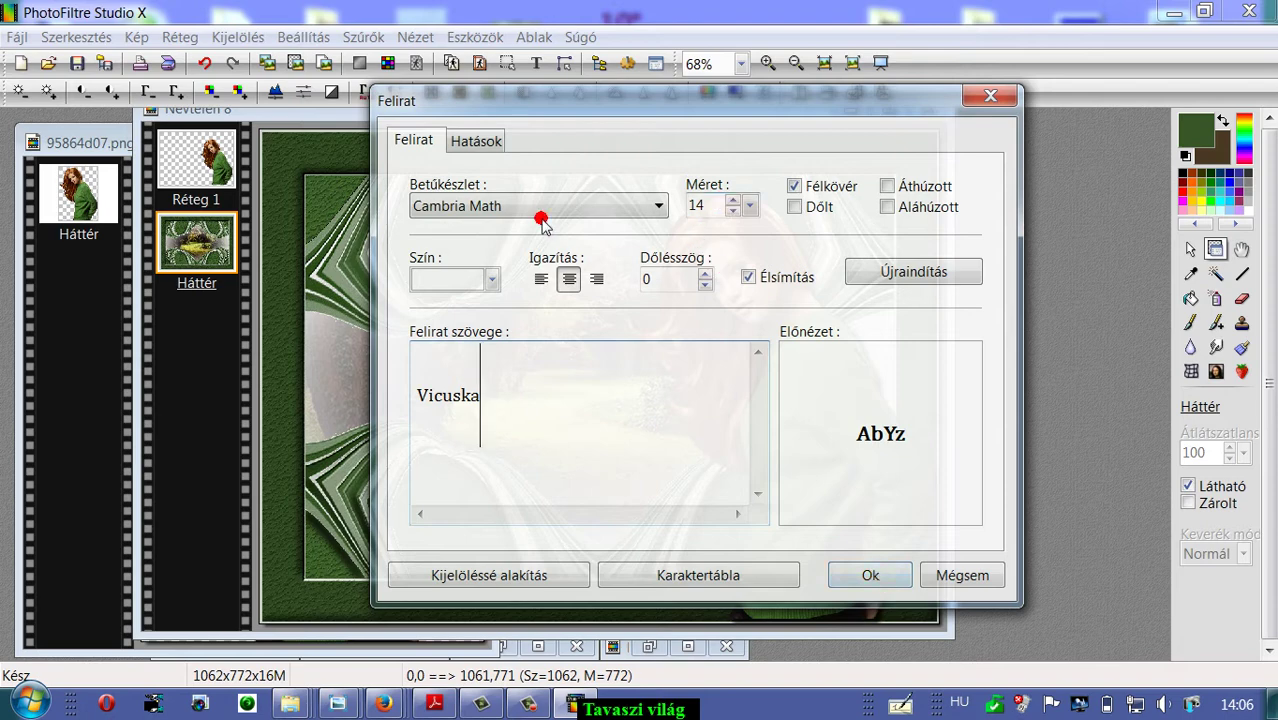
click(740, 198)
click(862, 572)
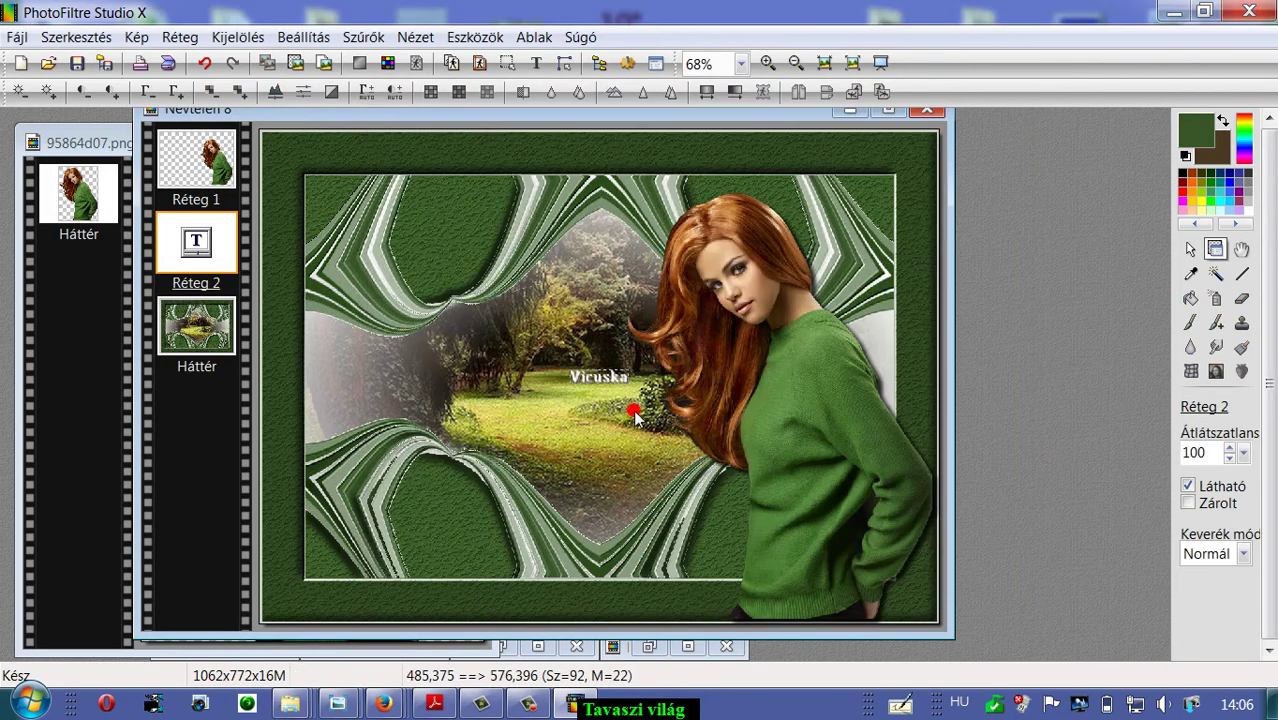
drag(578, 376, 304, 606)
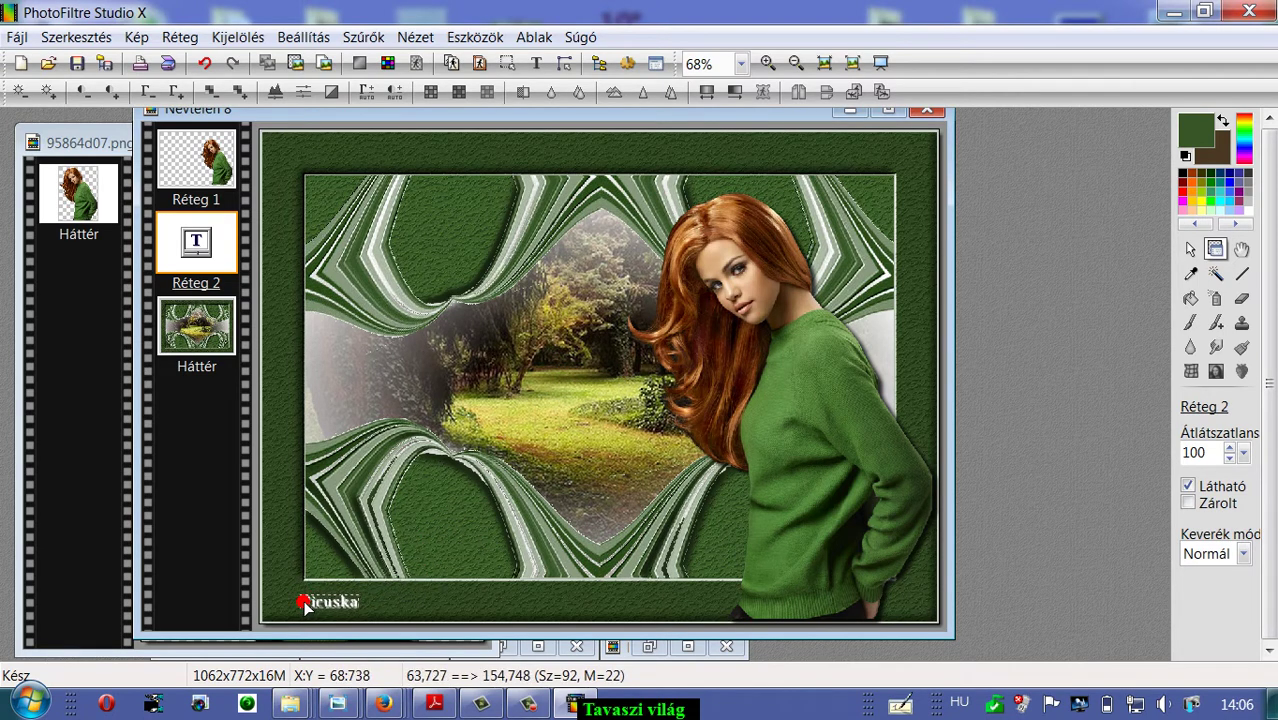
Merge the woman's layer and the signature text layer into the background.
click(416, 606)
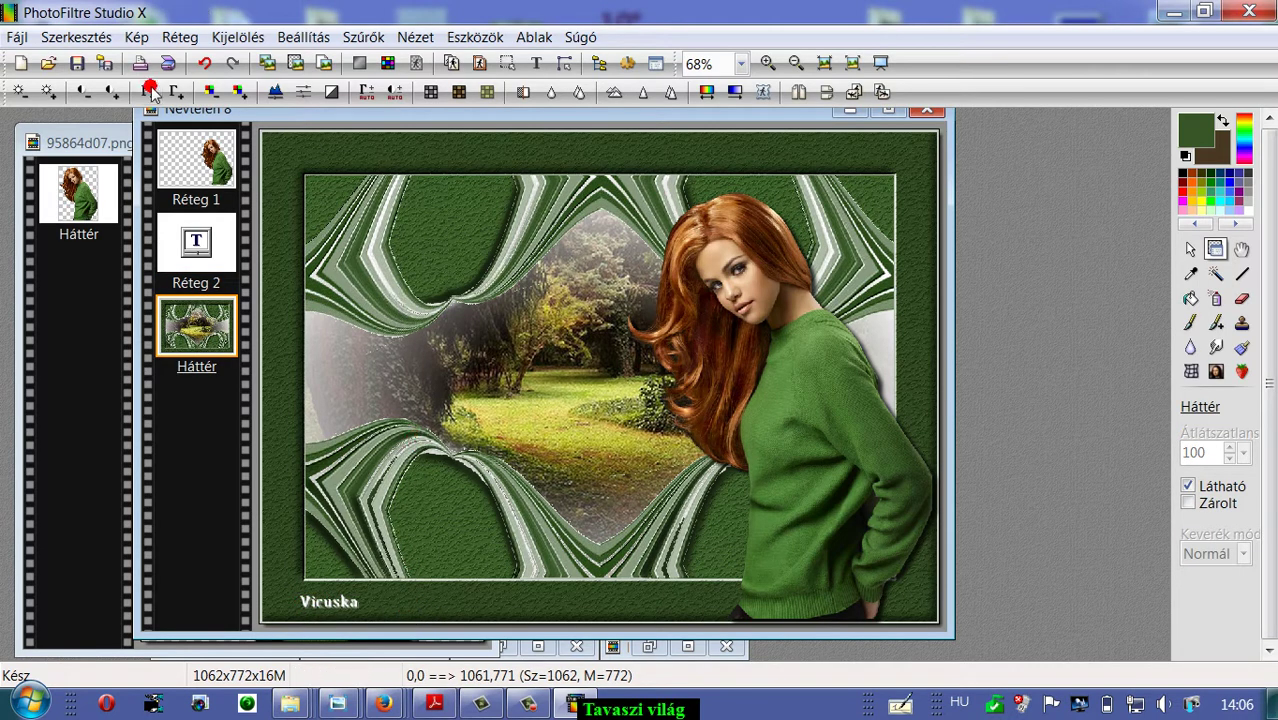
click(180, 37)
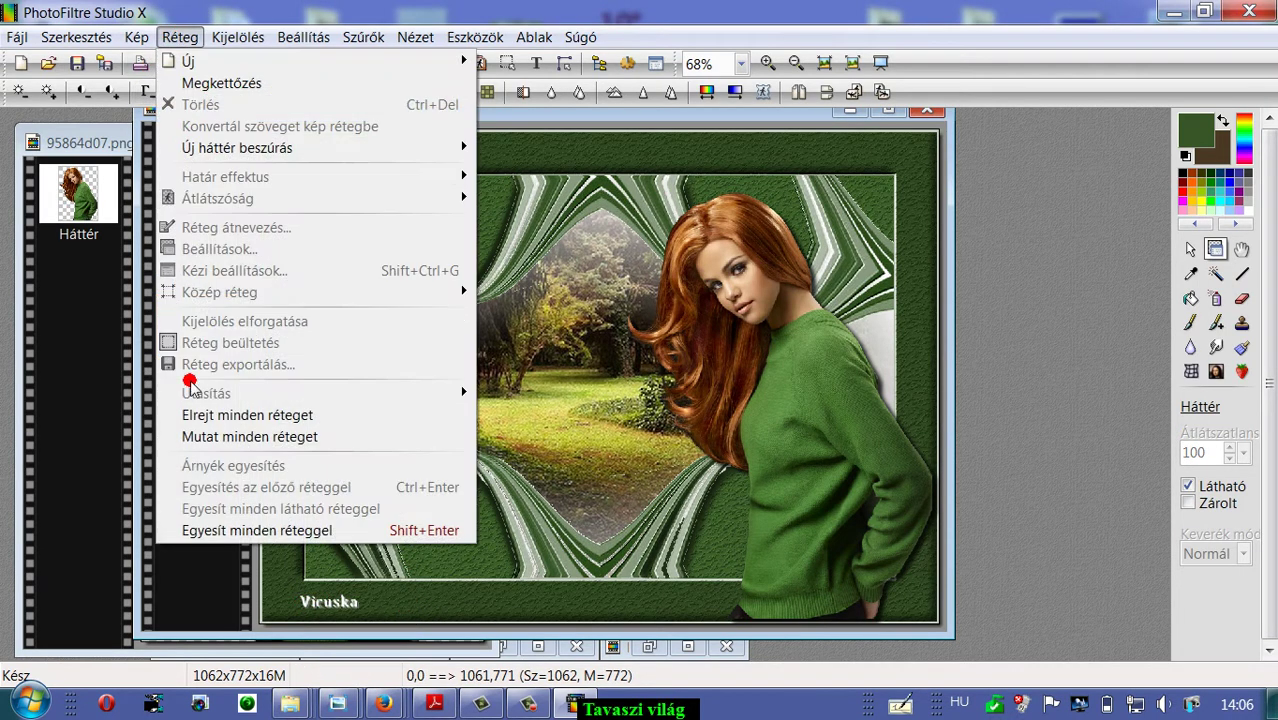
click(207, 531)
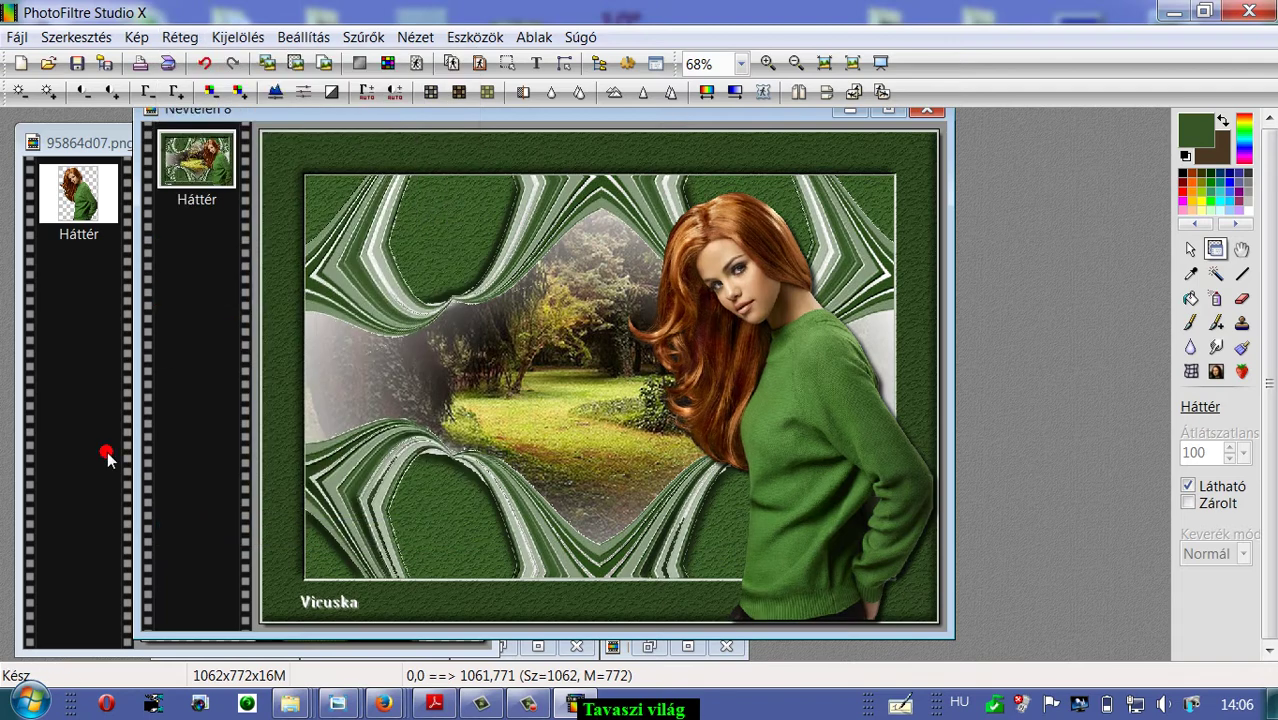
Minimize 95864d07.png and restore the ornament image dekoracio_87.png beside the composition, putting g_diszek_217.png away again.
drag(275, 117, 353, 120)
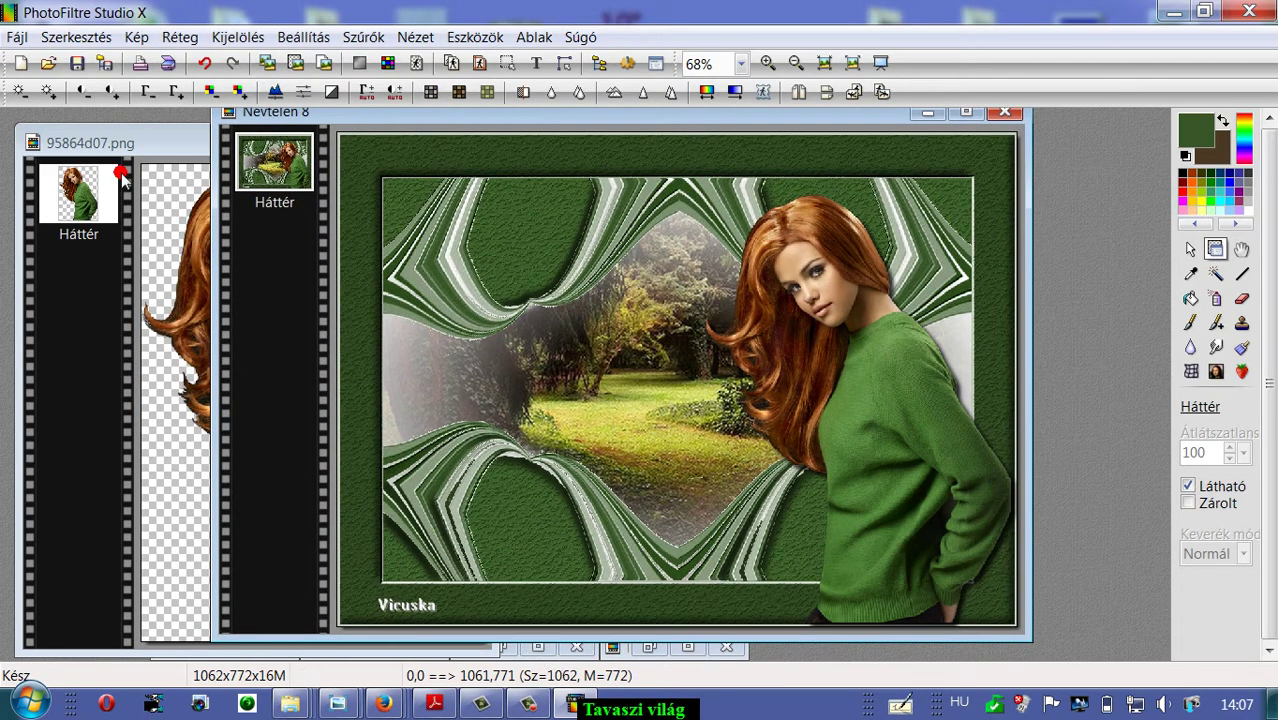
click(145, 143)
click(394, 143)
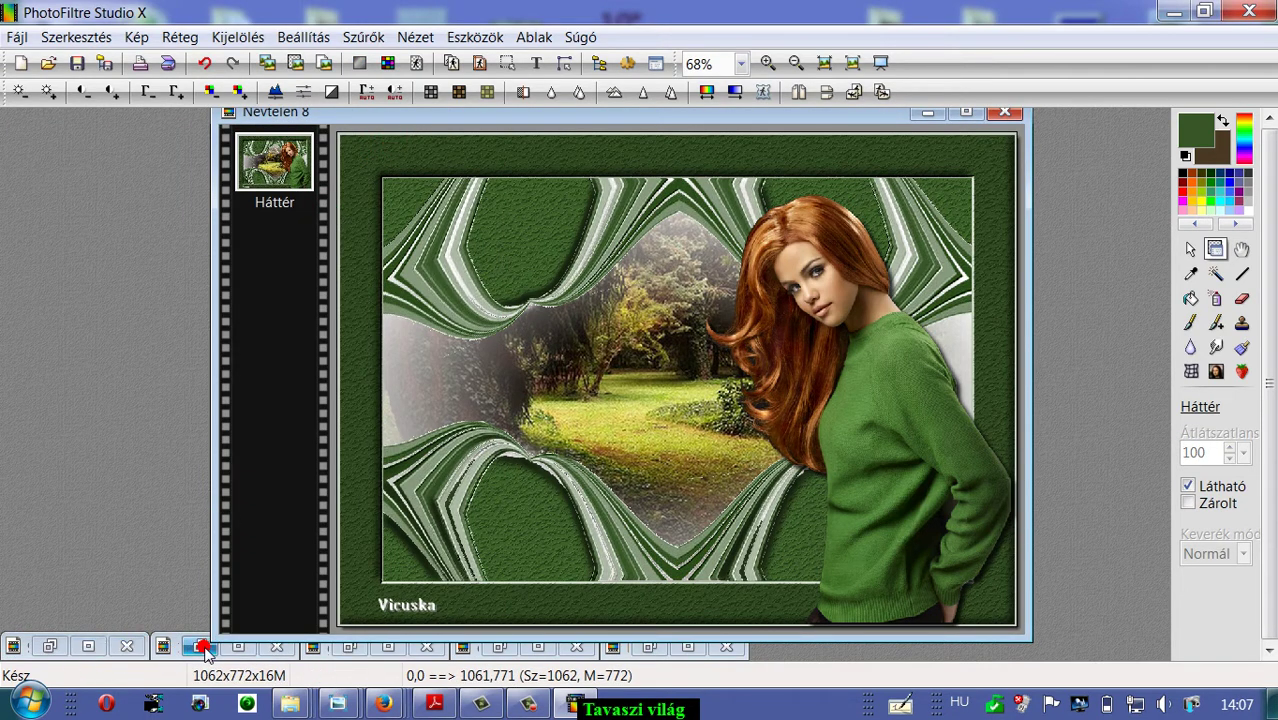
click(345, 649)
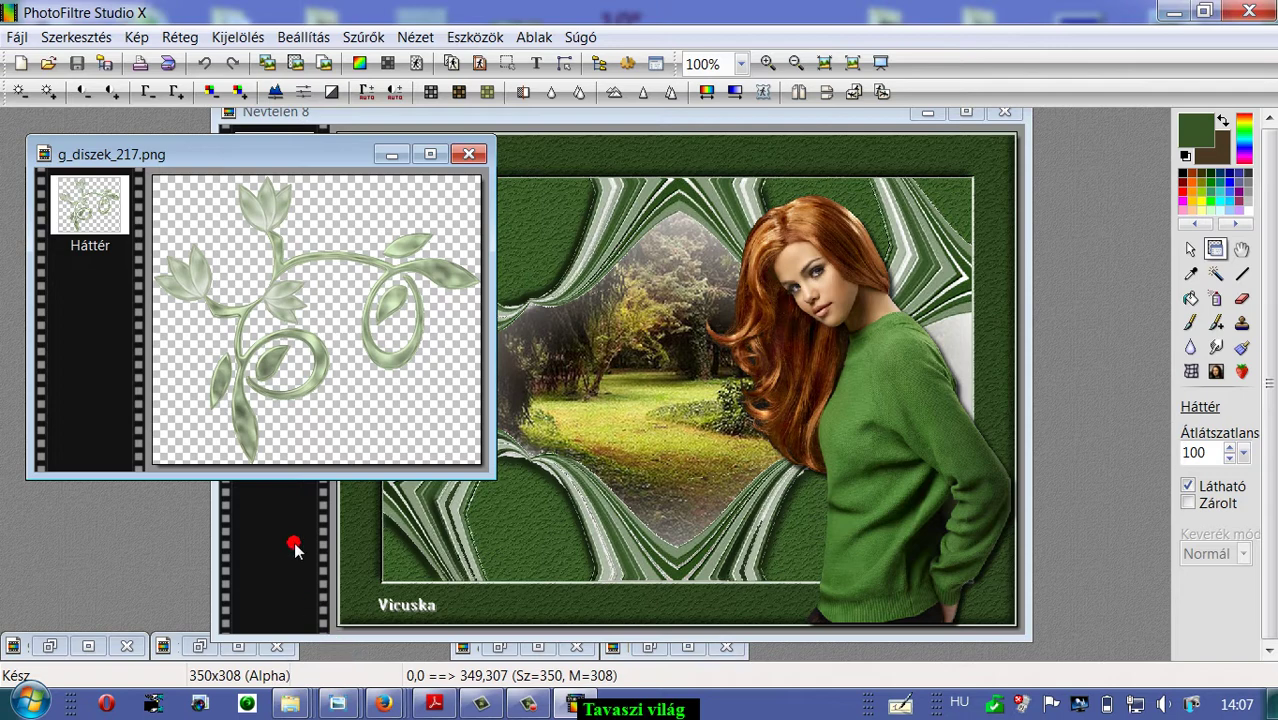
click(497, 650)
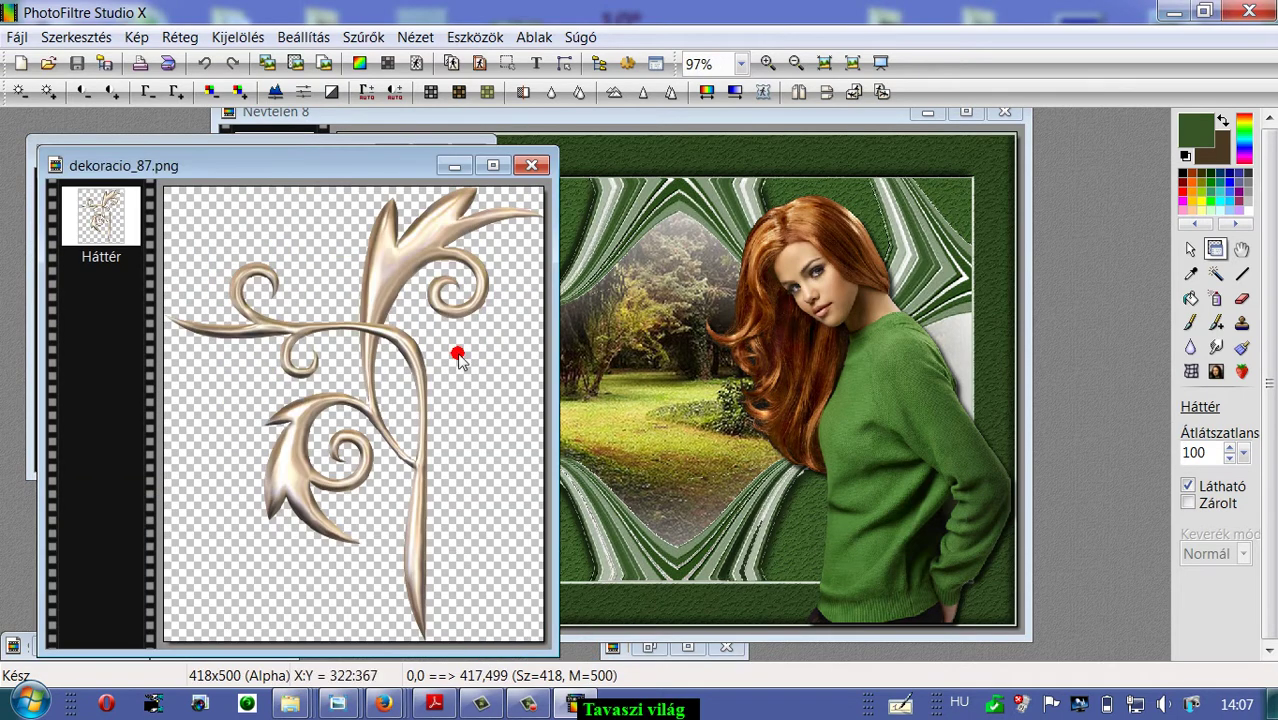
drag(354, 177, 356, 224)
click(388, 152)
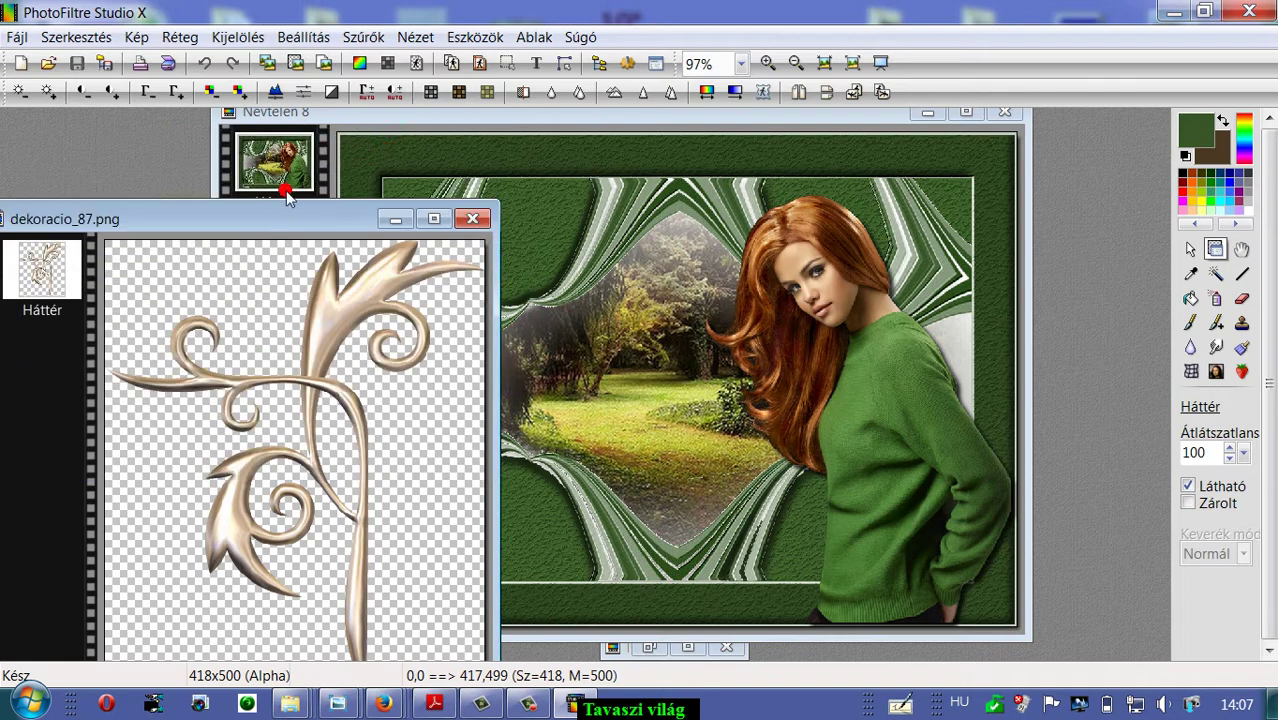
click(705, 92)
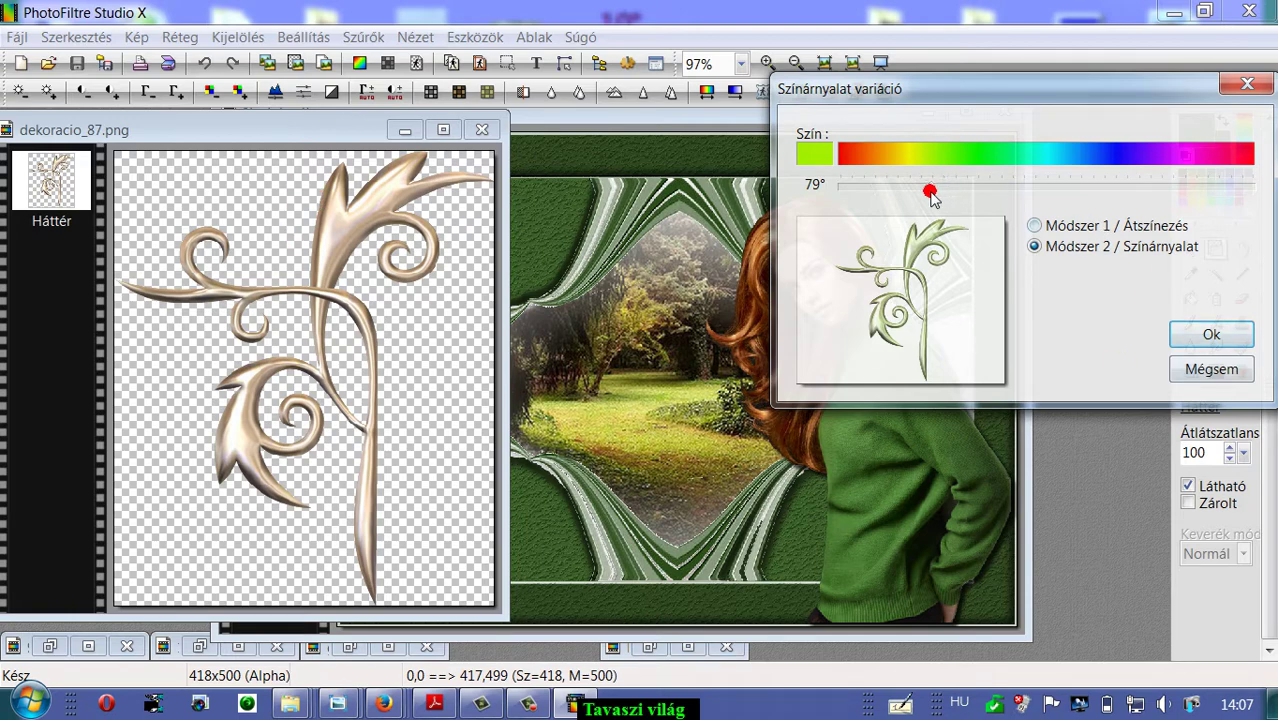
drag(930, 191, 1008, 117)
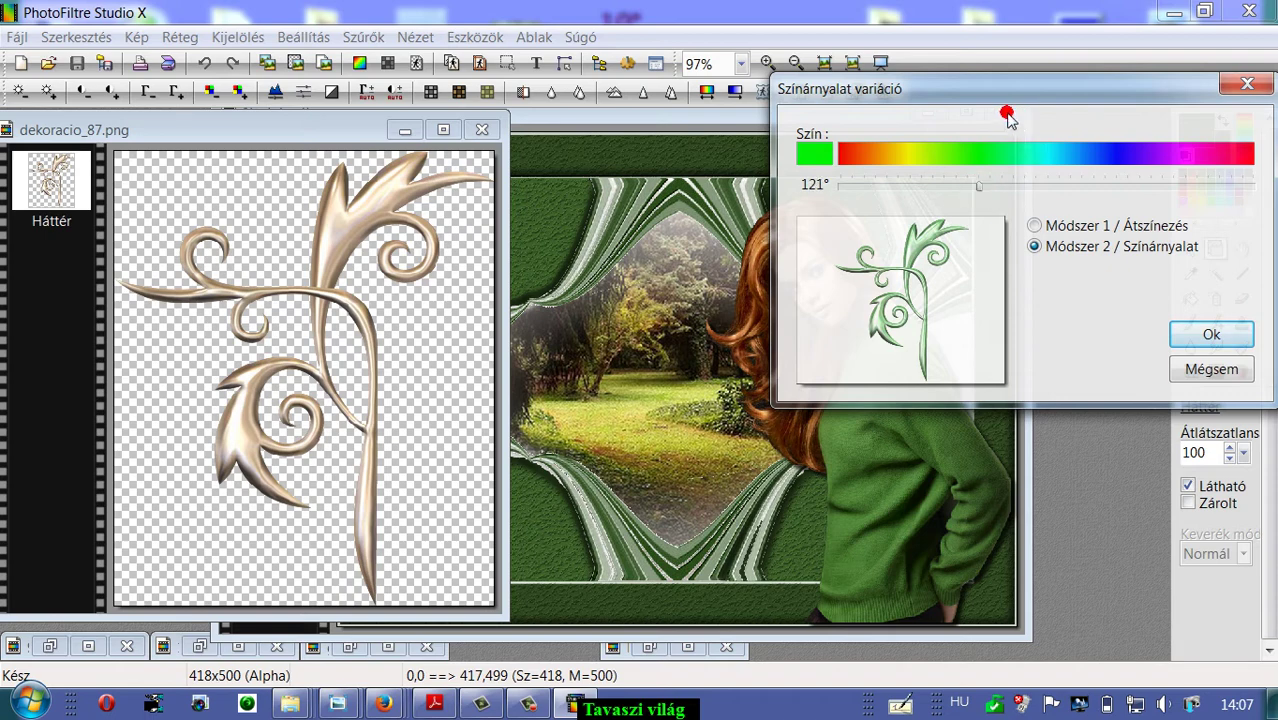
click(1247, 84)
Recolor the dekoracio_87.png ornament green with a hue variation of 114° using Módszer 2 / Színárnyalat.
drag(294, 137, 288, 129)
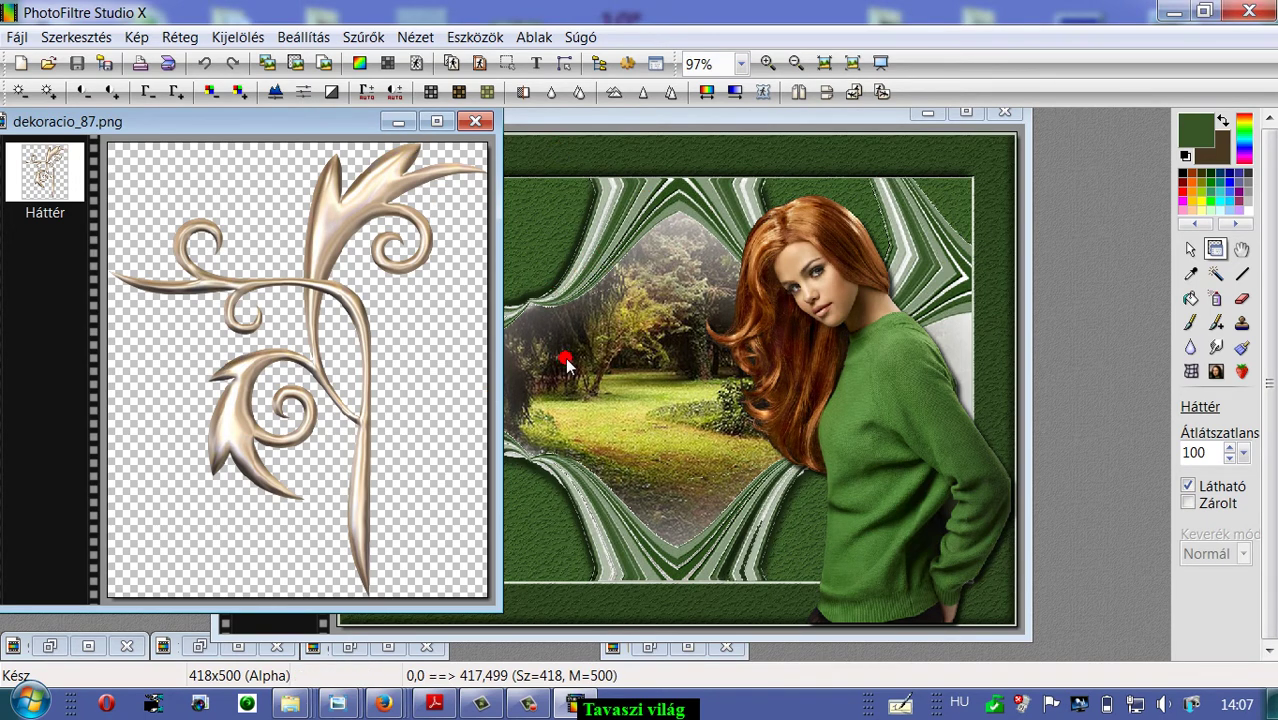
drag(288, 121, 231, 121)
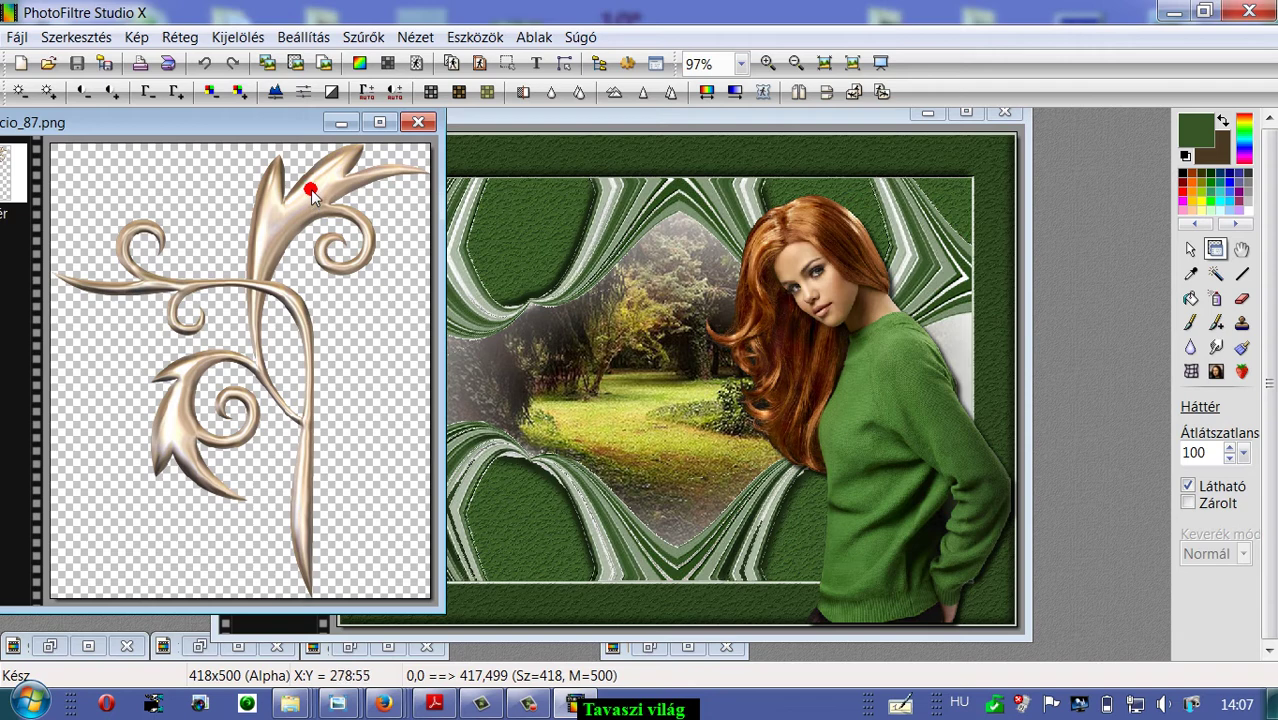
click(706, 91)
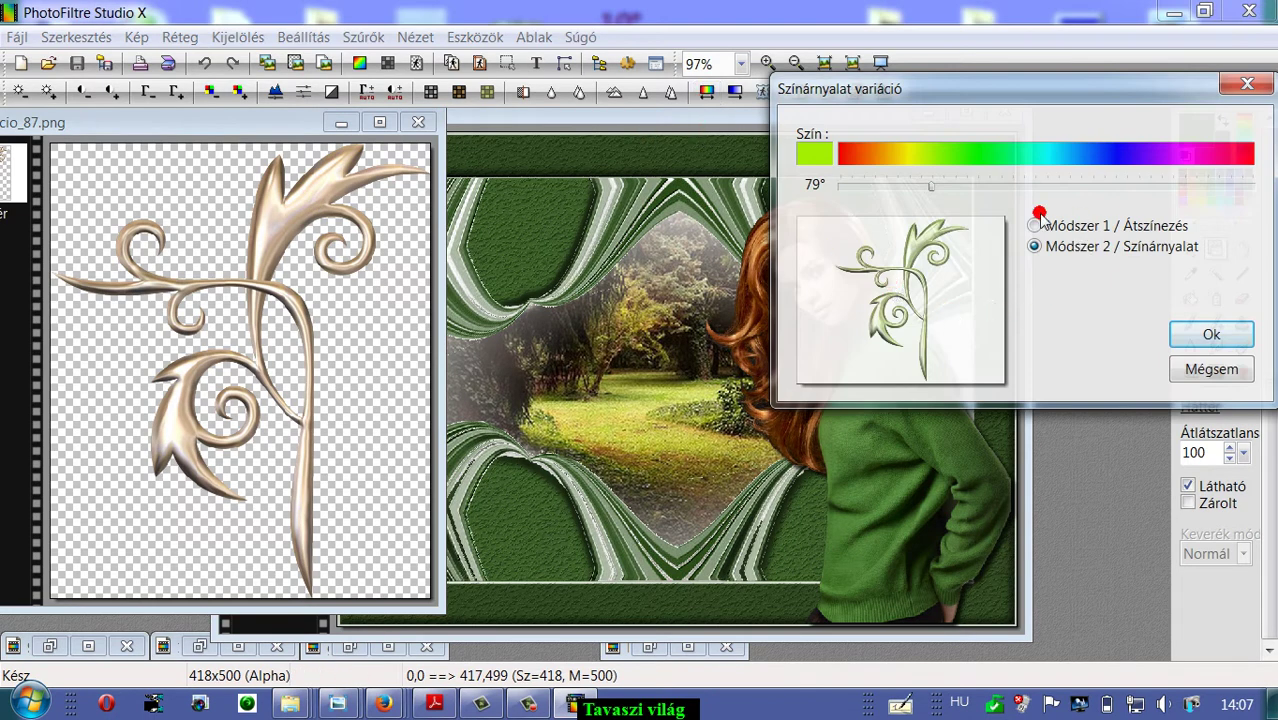
drag(932, 191, 975, 193)
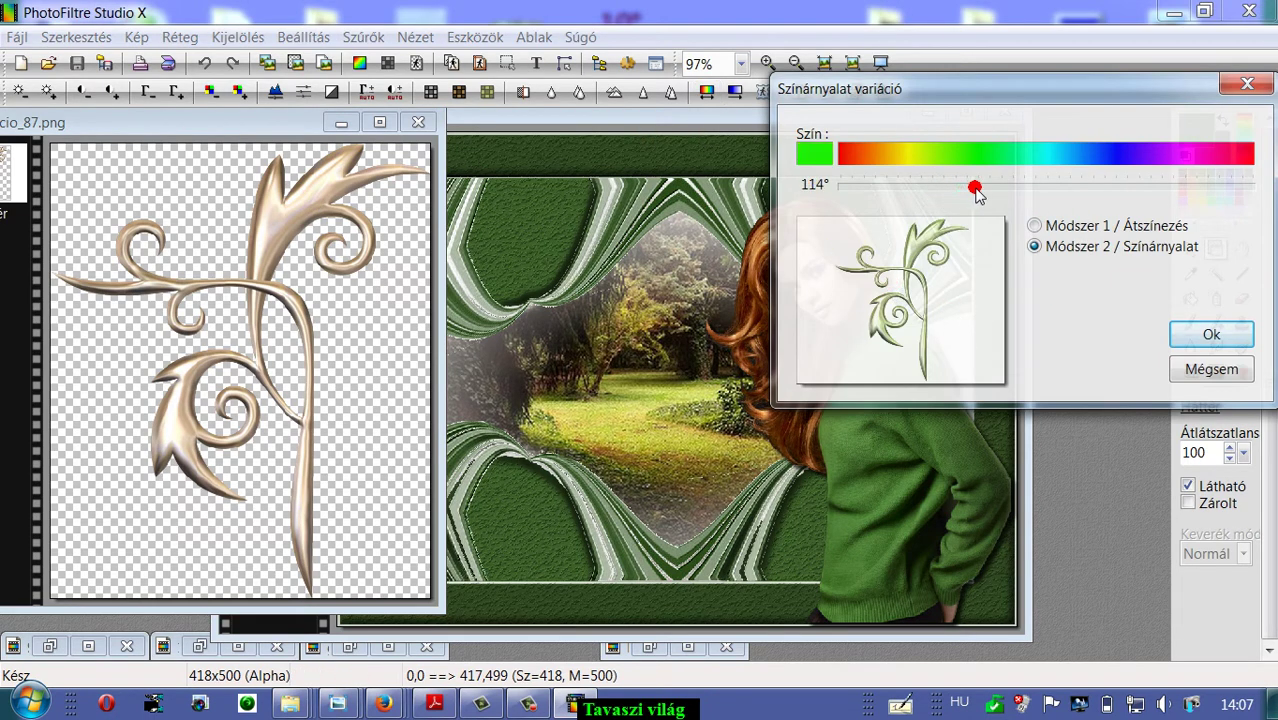
click(1033, 256)
click(1192, 334)
Copy the green ornament, paste it into Névtelen 8 as a new layer and move it onto the left half of the composition.
click(241, 129)
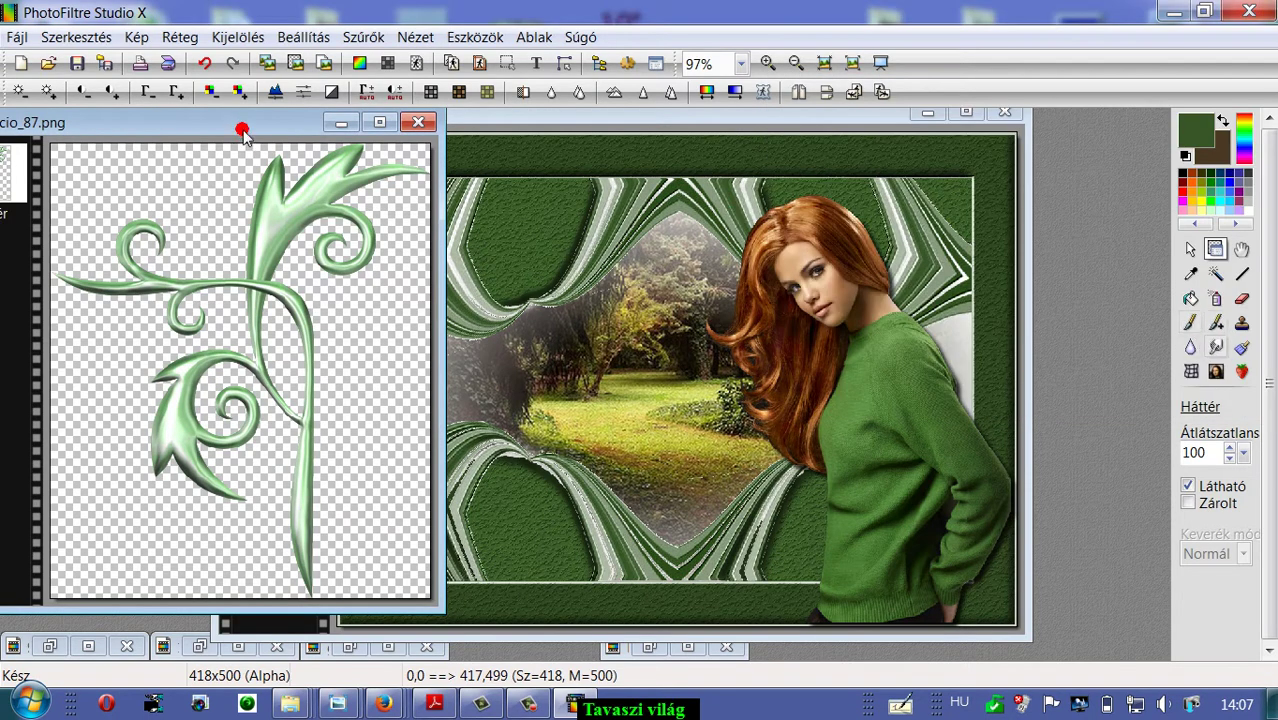
right_click(242, 235)
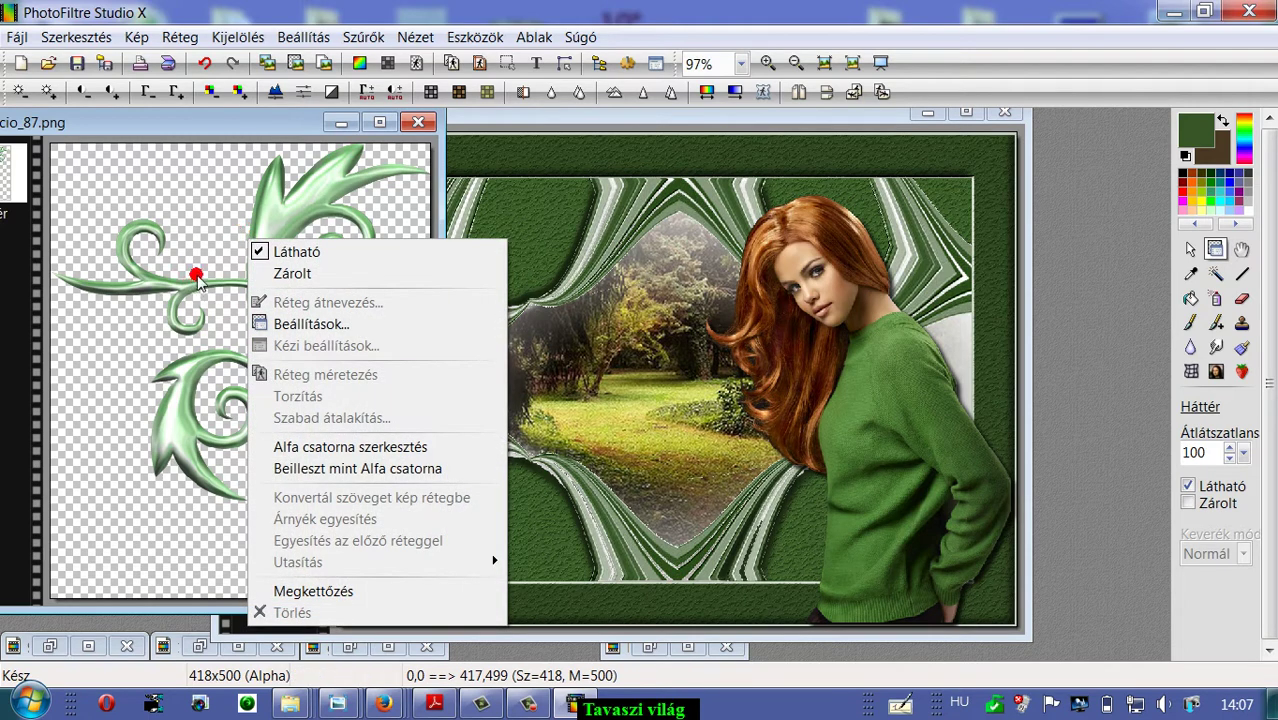
click(75, 37)
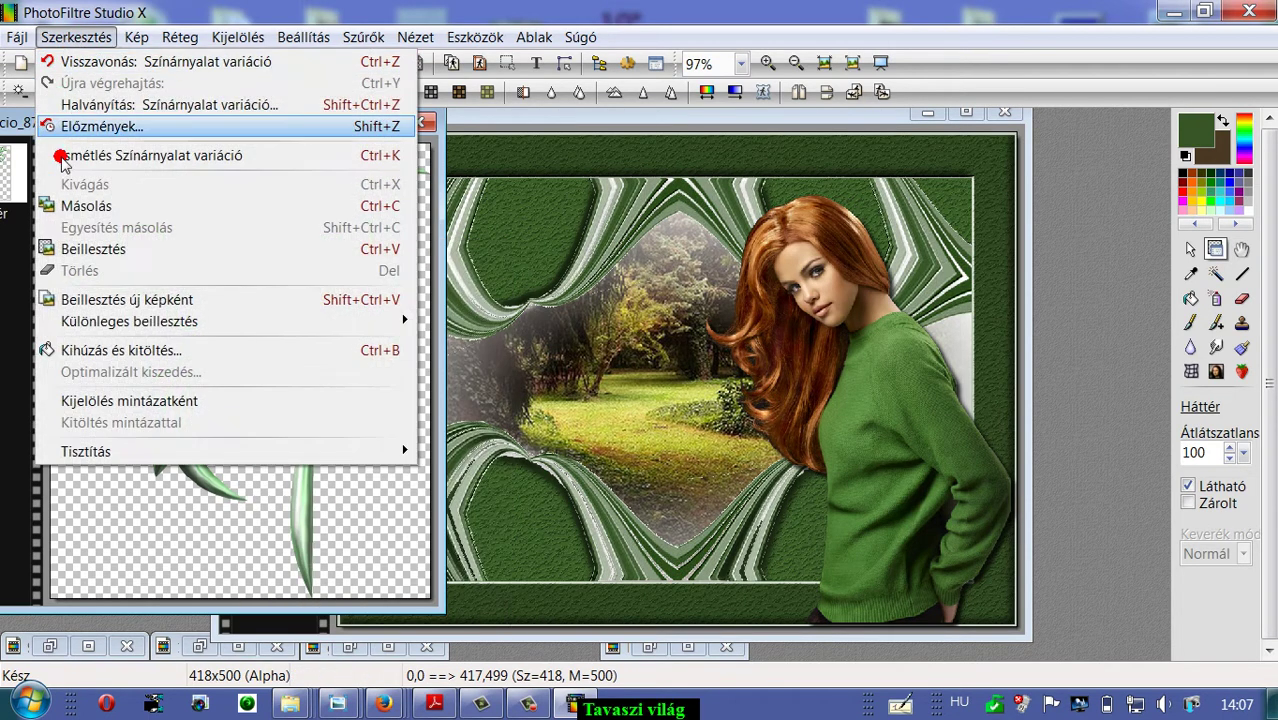
click(68, 205)
click(495, 118)
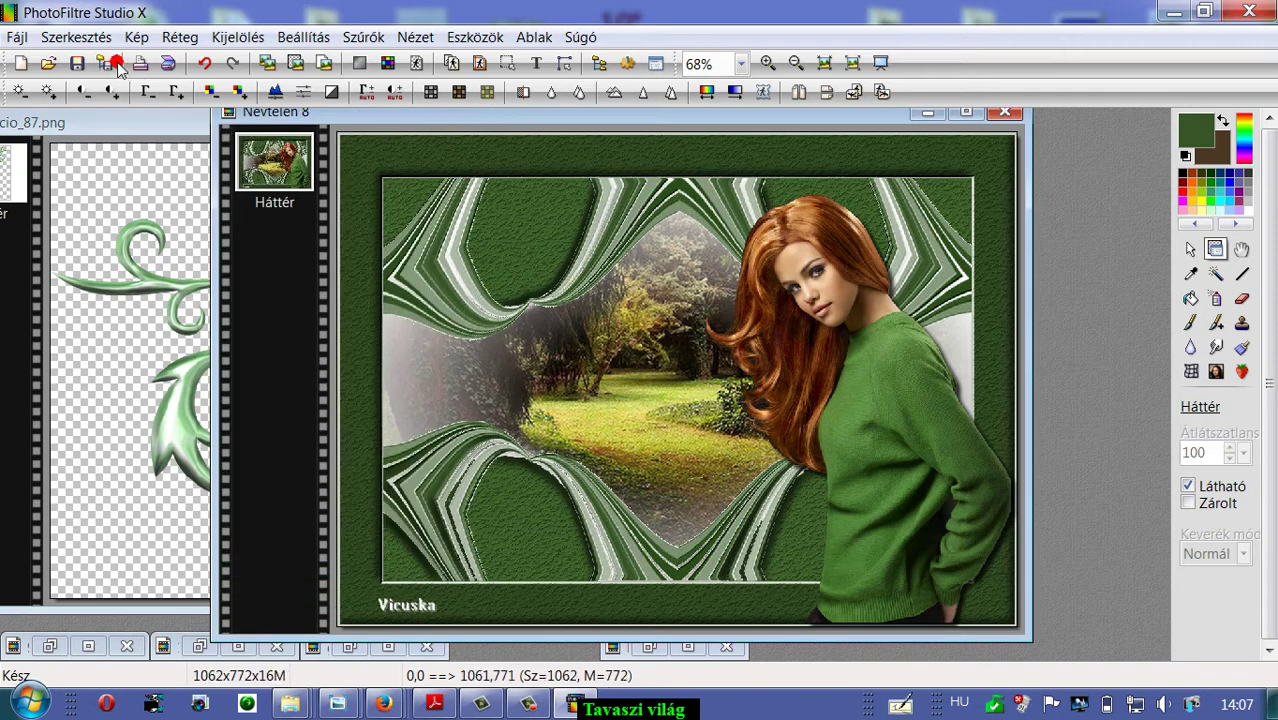
click(75, 37)
click(160, 250)
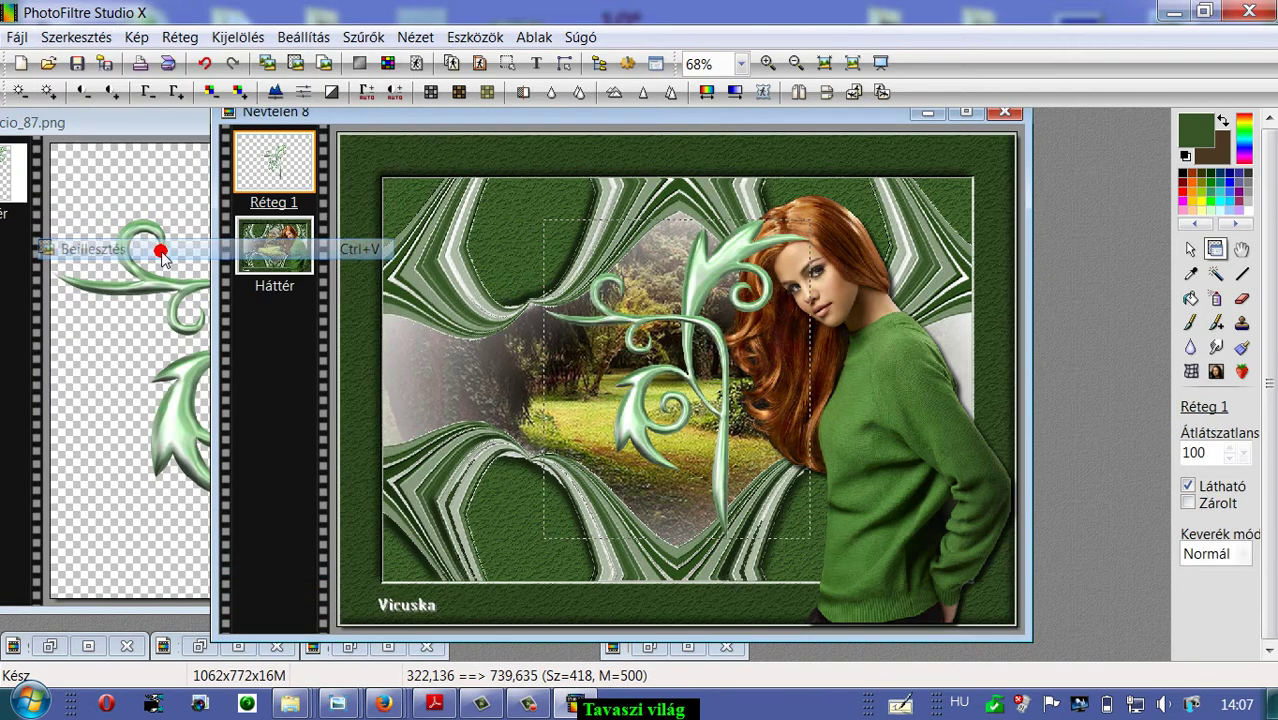
drag(163, 251, 501, 343)
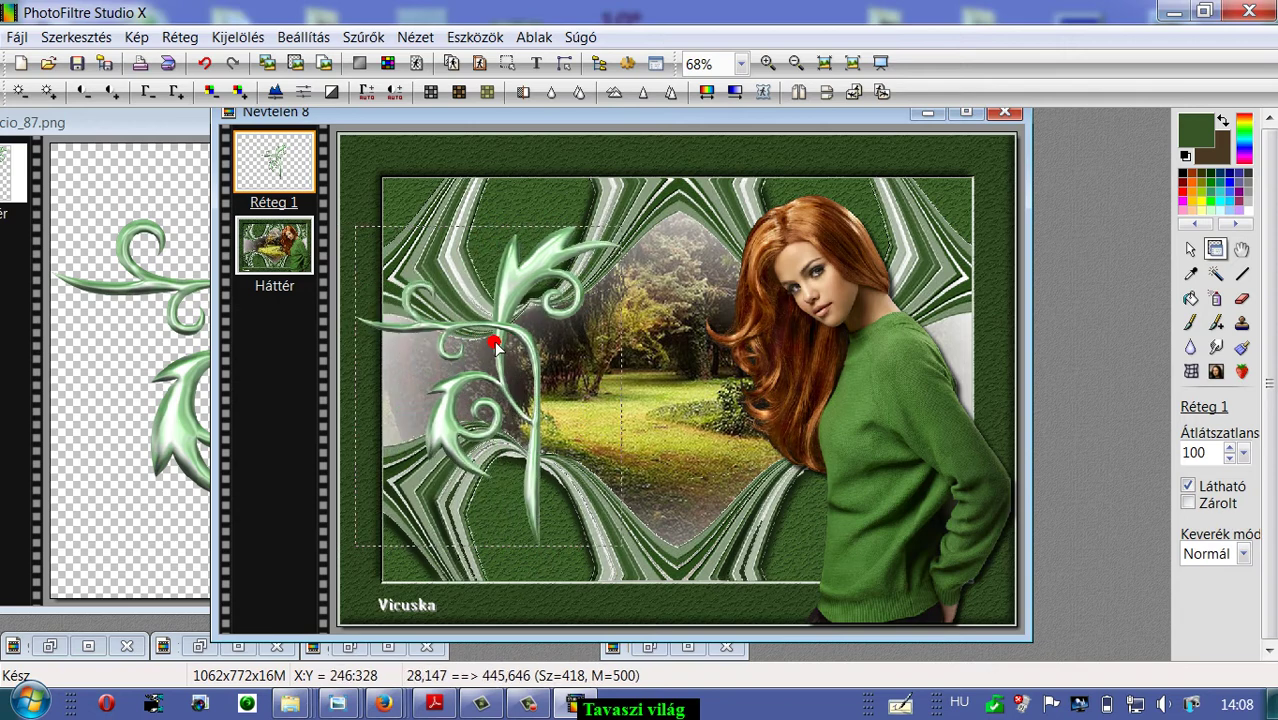
Scale the ornament layer to 60% with free transform and move it toward the upper-left pattern area, with its origin at about 160,63.
right_click(501, 284)
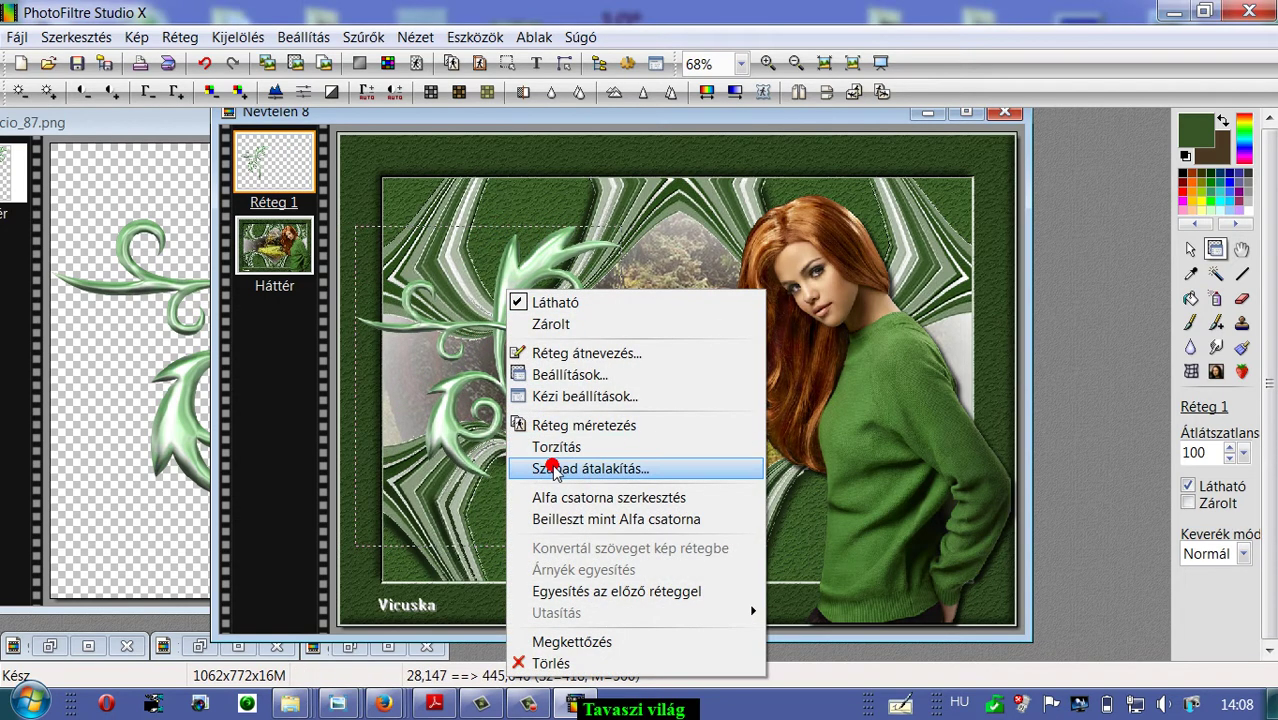
click(556, 468)
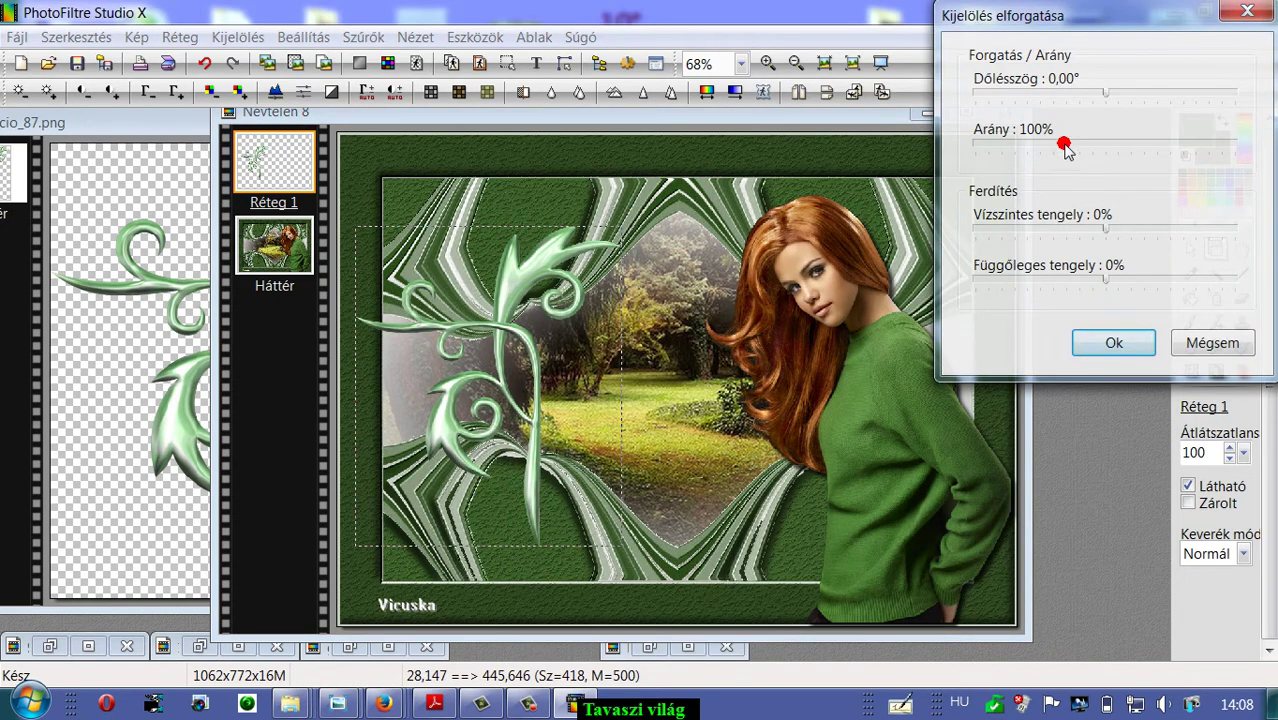
drag(1066, 148, 1036, 160)
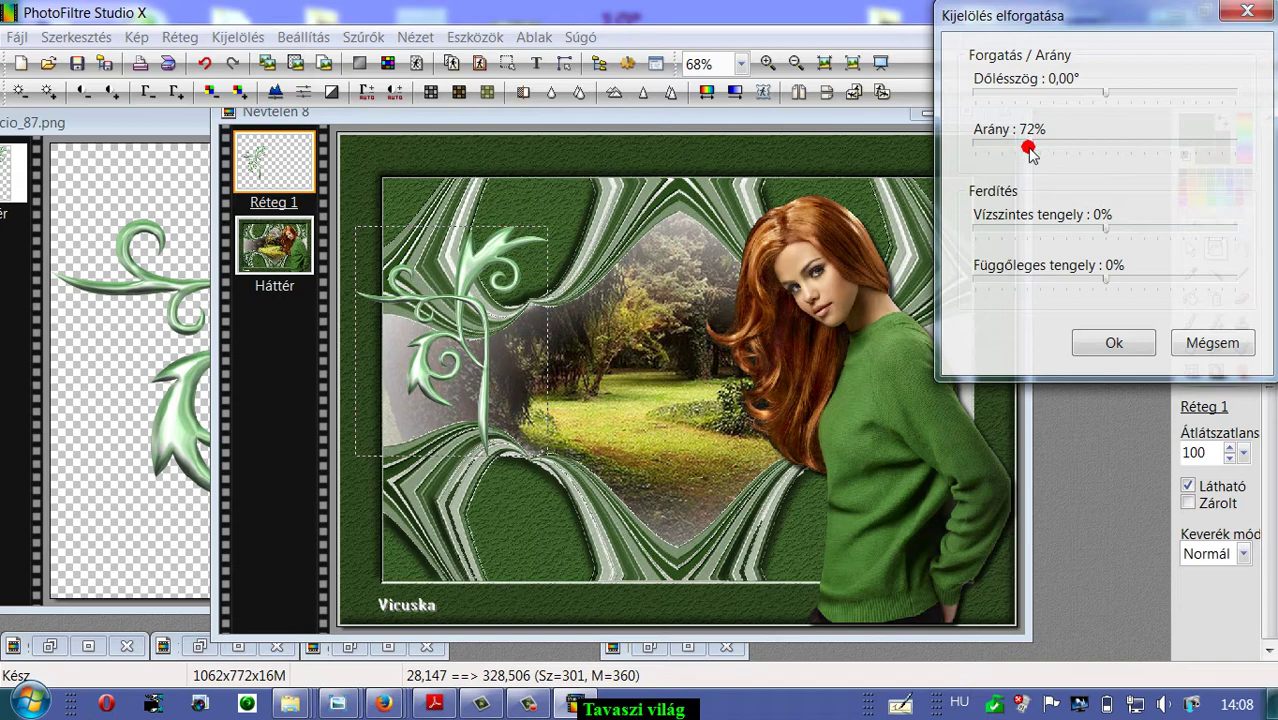
mouse_move(1033, 148)
mouse_down()
mouse_move(993, 148)
mouse_move(1013, 148)
mouse_up()
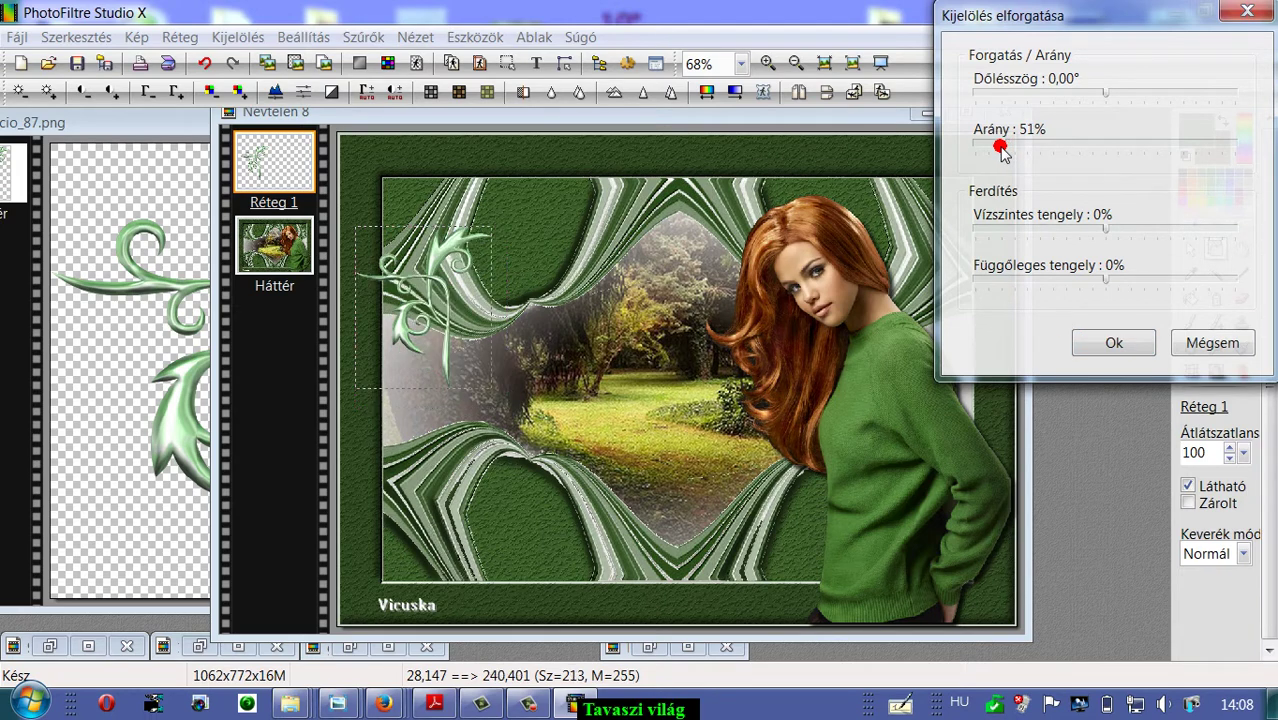
drag(1003, 150, 1012, 148)
click(1094, 343)
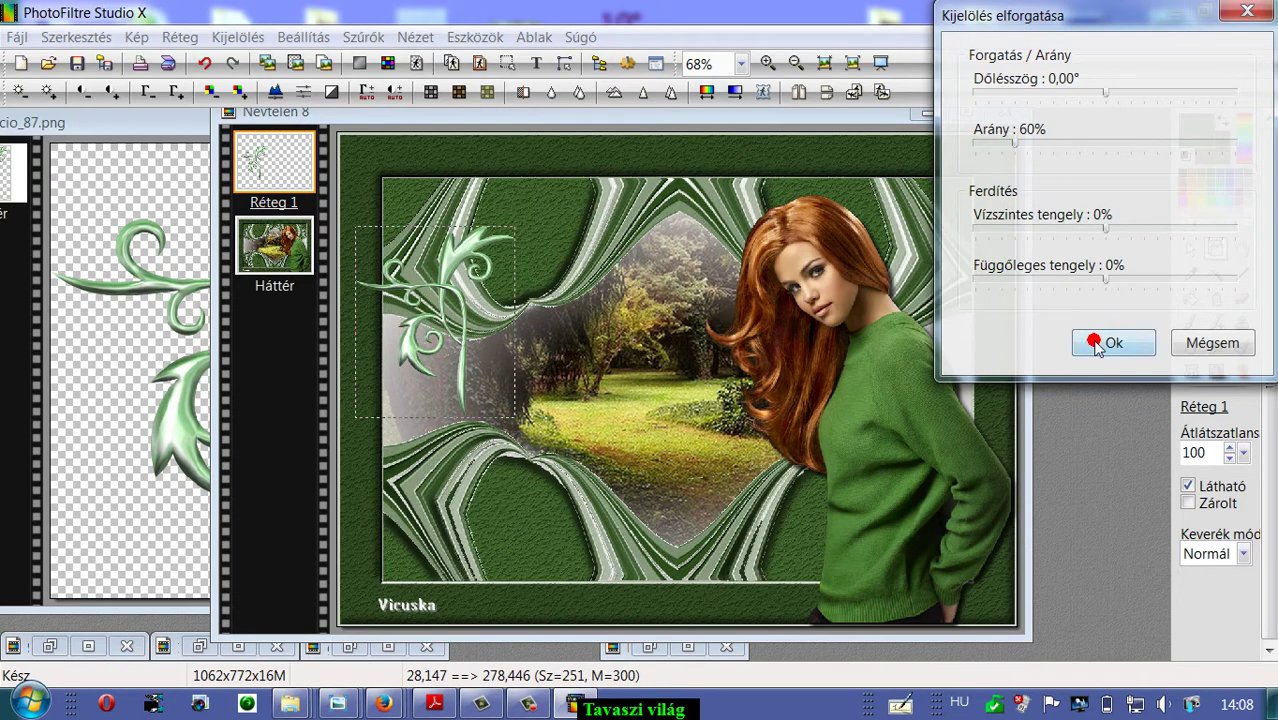
drag(451, 265, 533, 216)
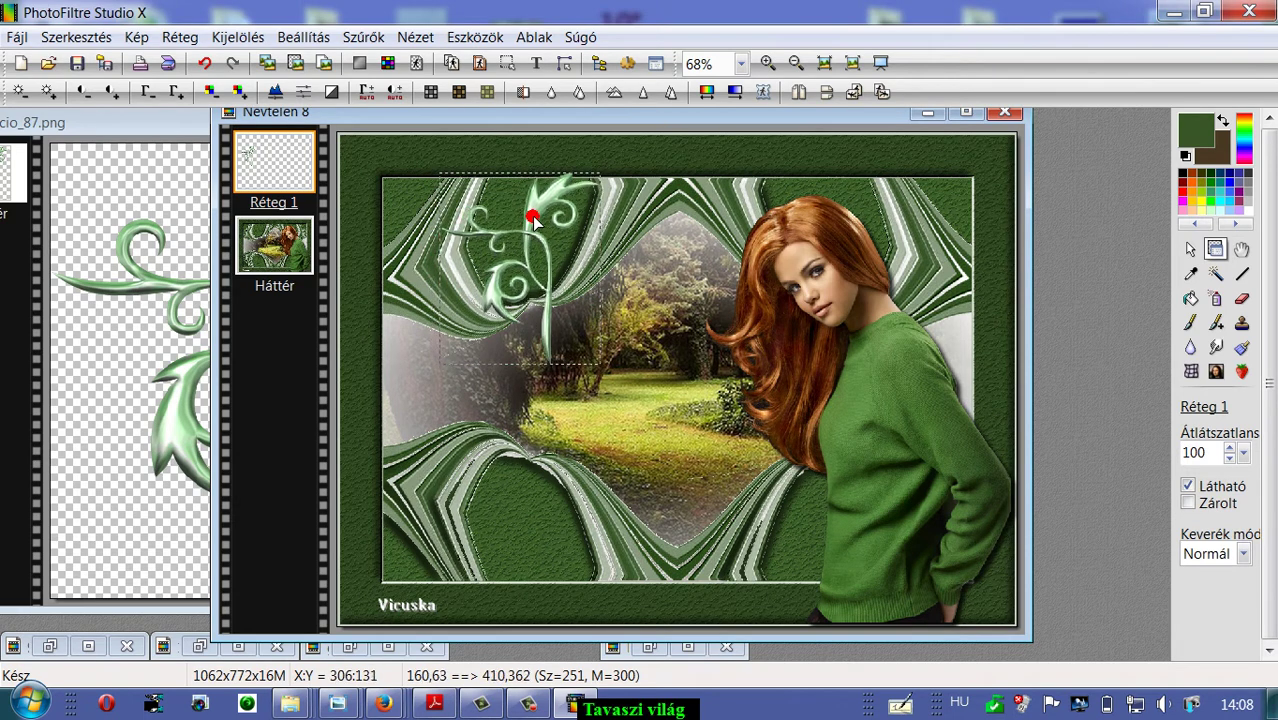
Rotate the ornament layer 36.50° with free transform and move it into the composition's upper-left corner, with its origin at about -112,-58.
right_click(524, 226)
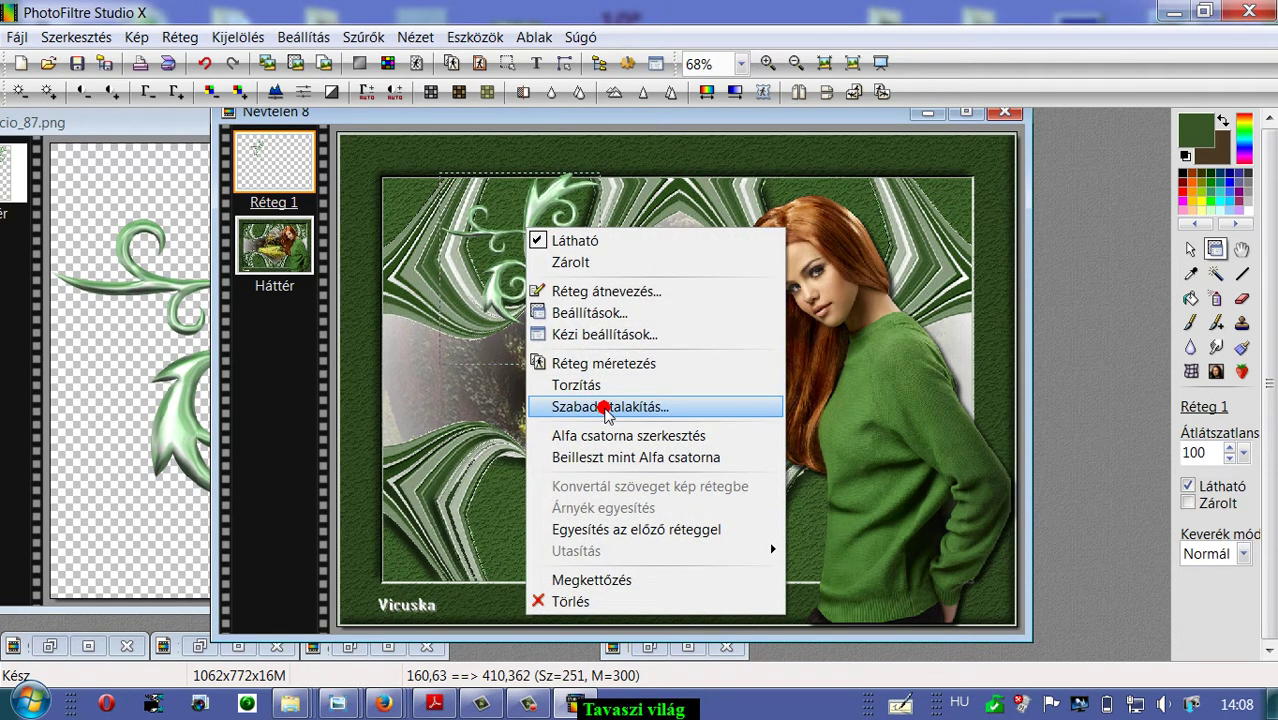
click(605, 408)
drag(1107, 101, 1150, 100)
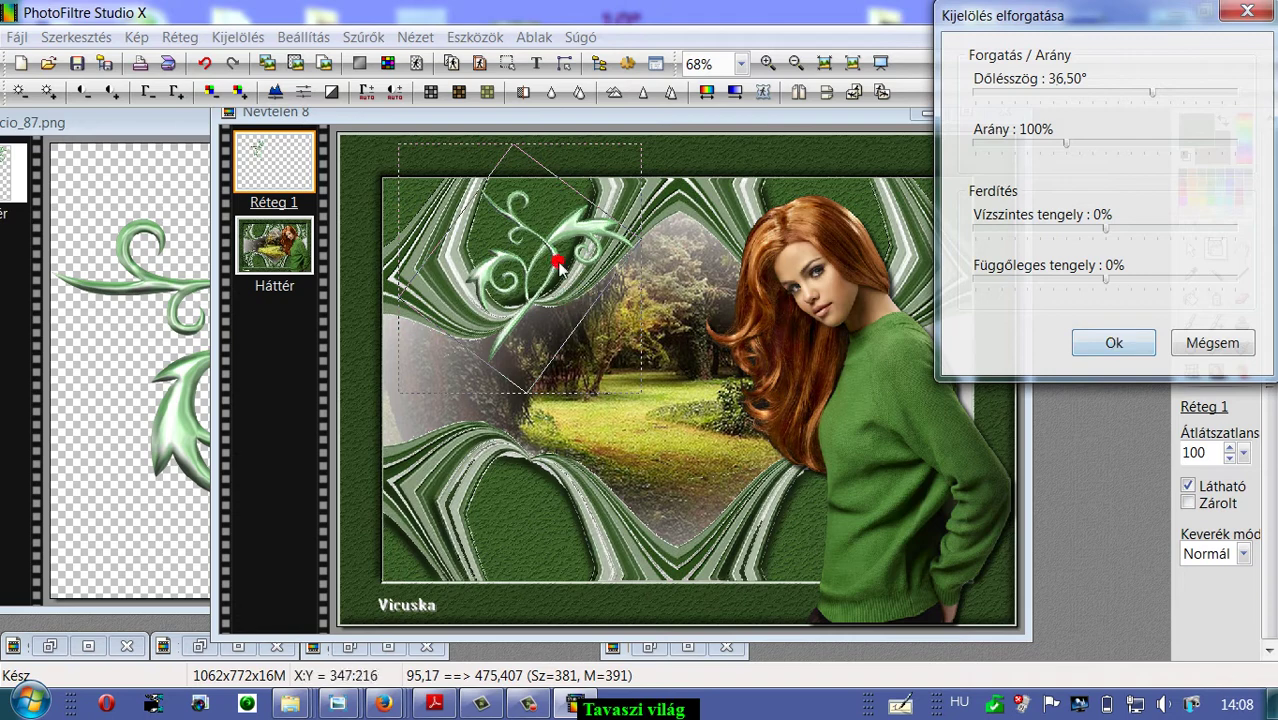
click(1095, 343)
drag(571, 234, 413, 203)
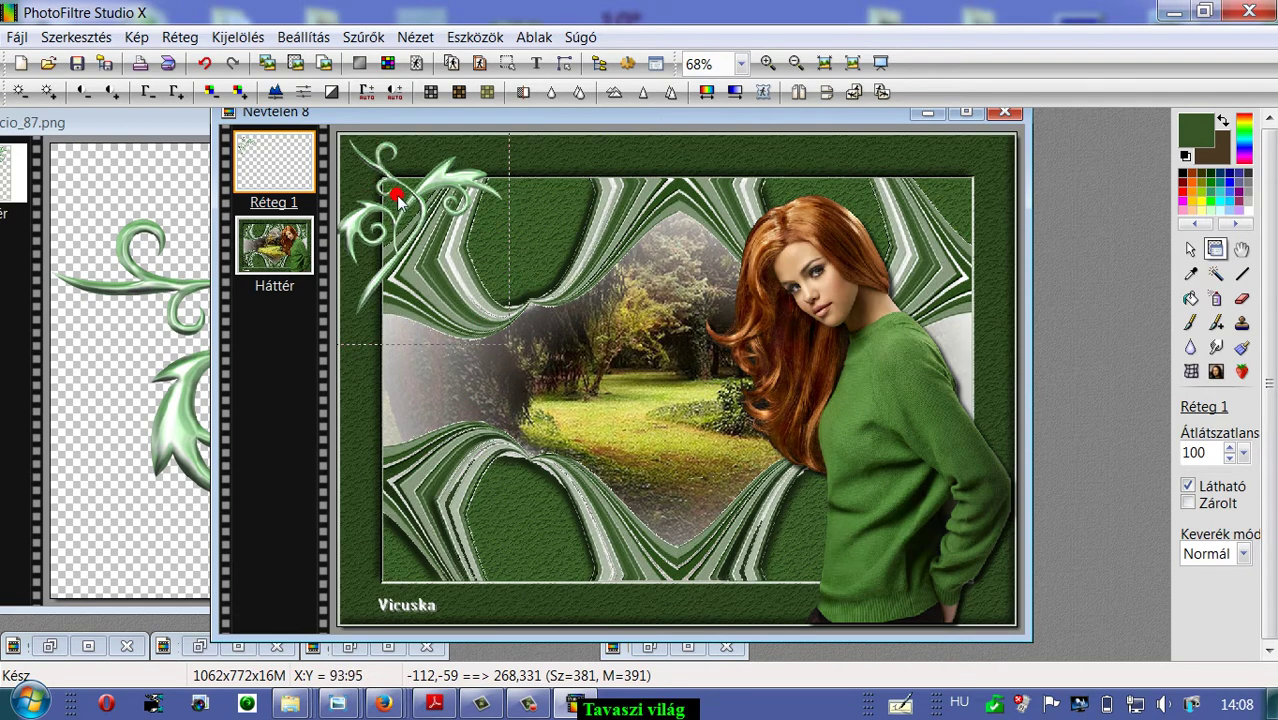
drag(434, 177, 434, 178)
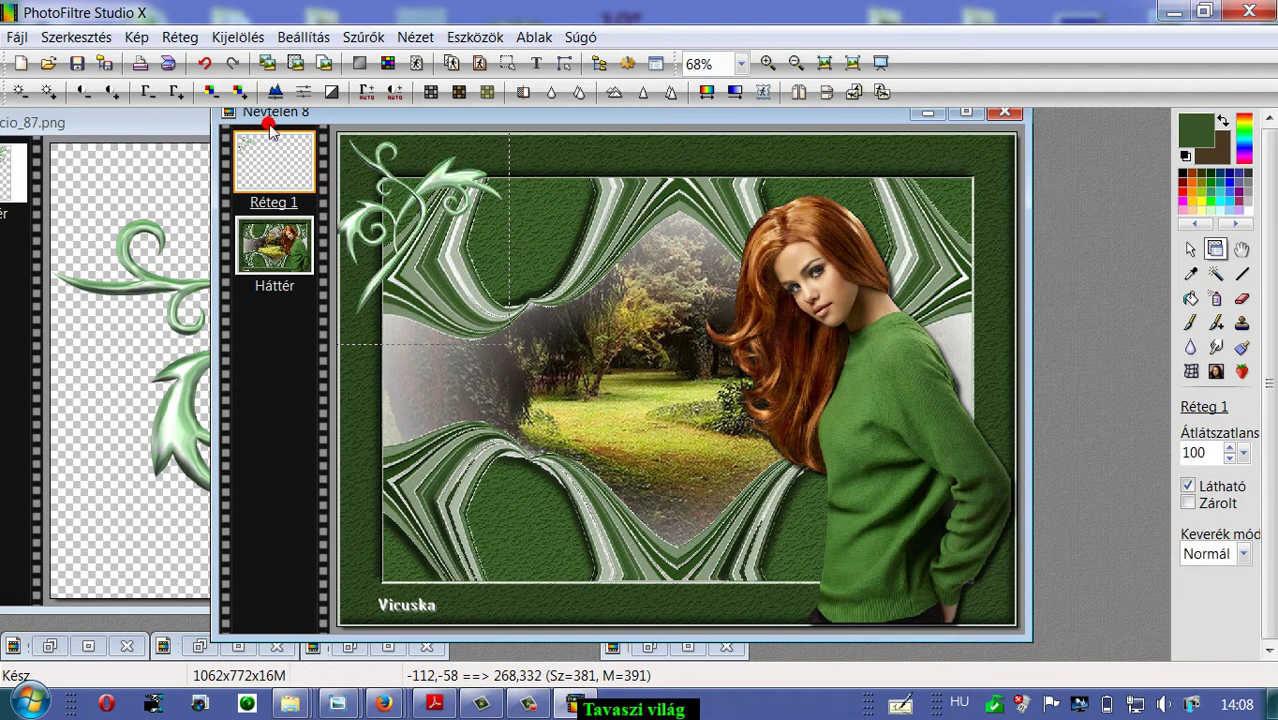
Duplicate the ornament layer, flip the copy vertically and move it into the composition's lower-left corner, with its origin at about -124,451.
click(176, 38)
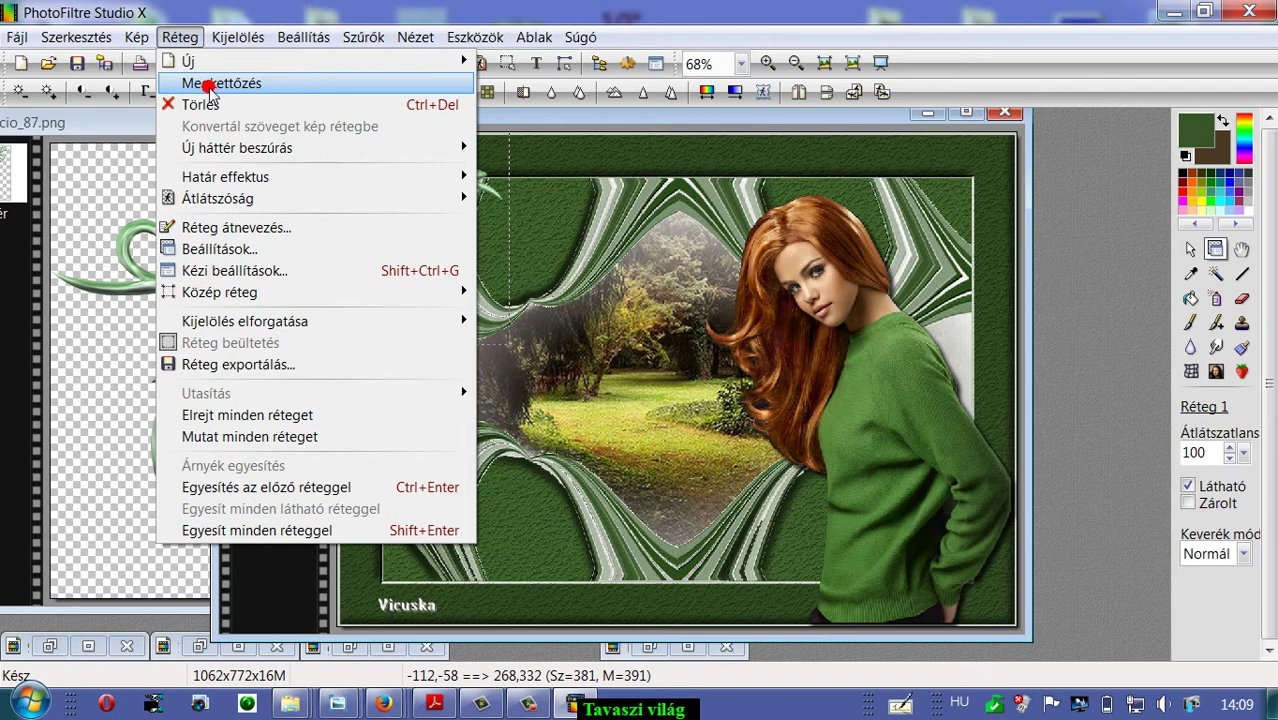
click(211, 86)
drag(416, 191, 446, 343)
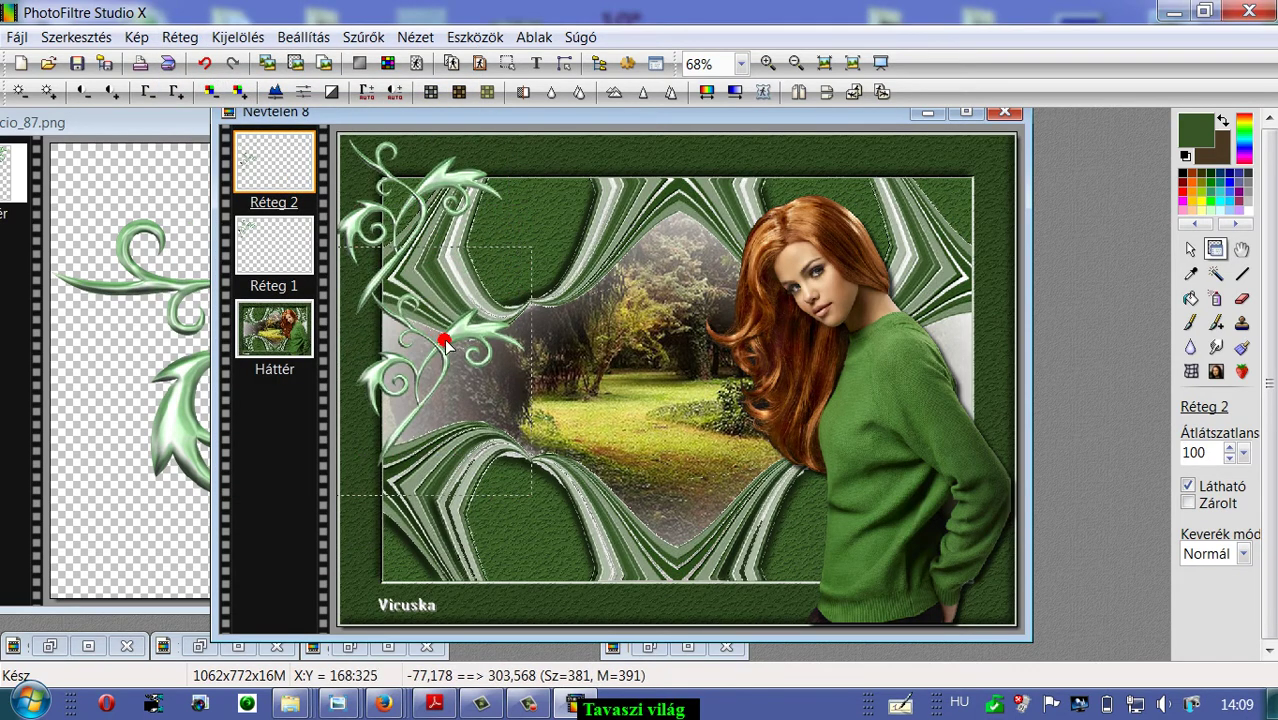
click(827, 93)
click(827, 93)
click(827, 93)
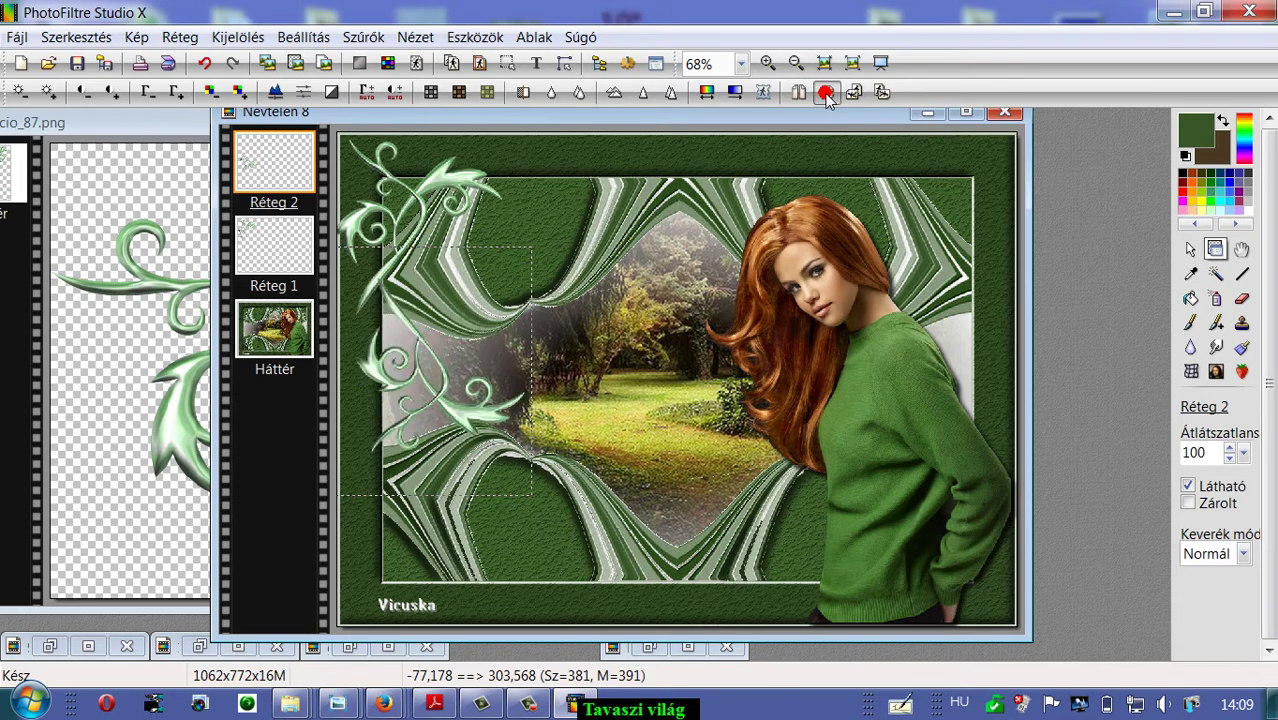
click(827, 93)
click(827, 93)
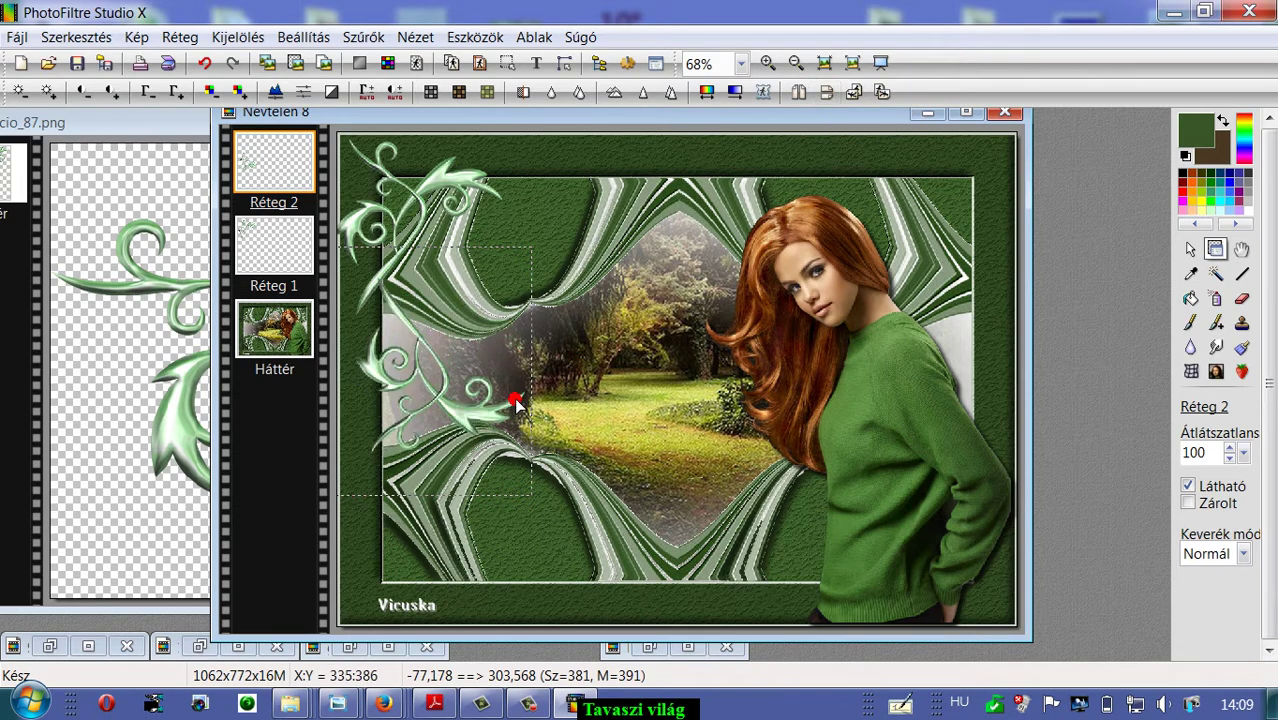
drag(459, 414, 428, 593)
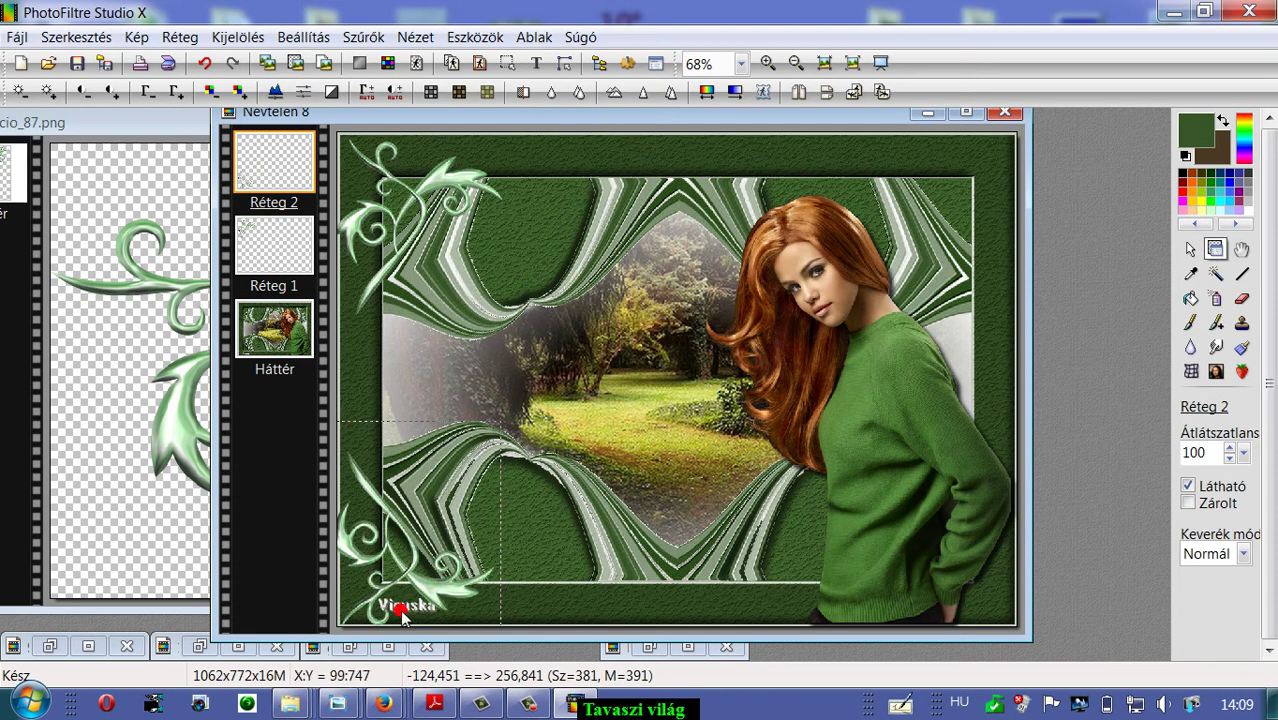
Fine-tune the two corner ornaments above the signature, placing Réteg 2 at about -123,395 and Réteg 1 at about -116,-37.
click(402, 615)
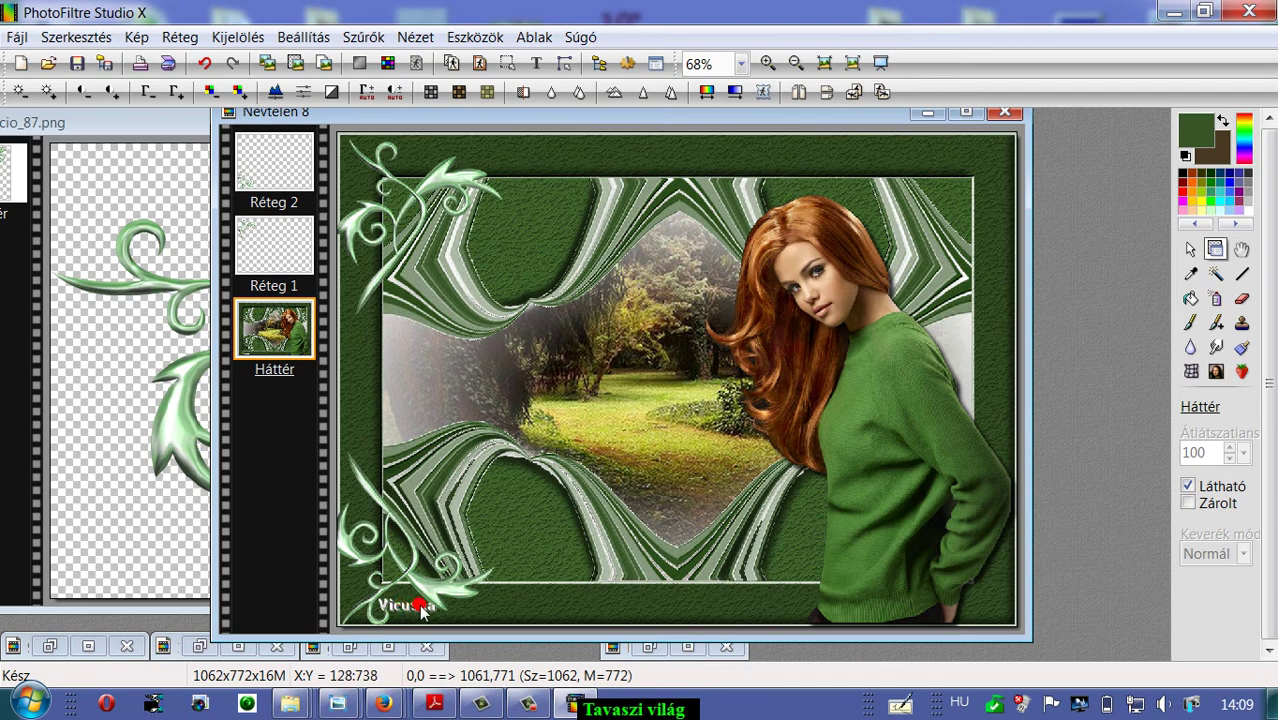
drag(416, 574, 427, 546)
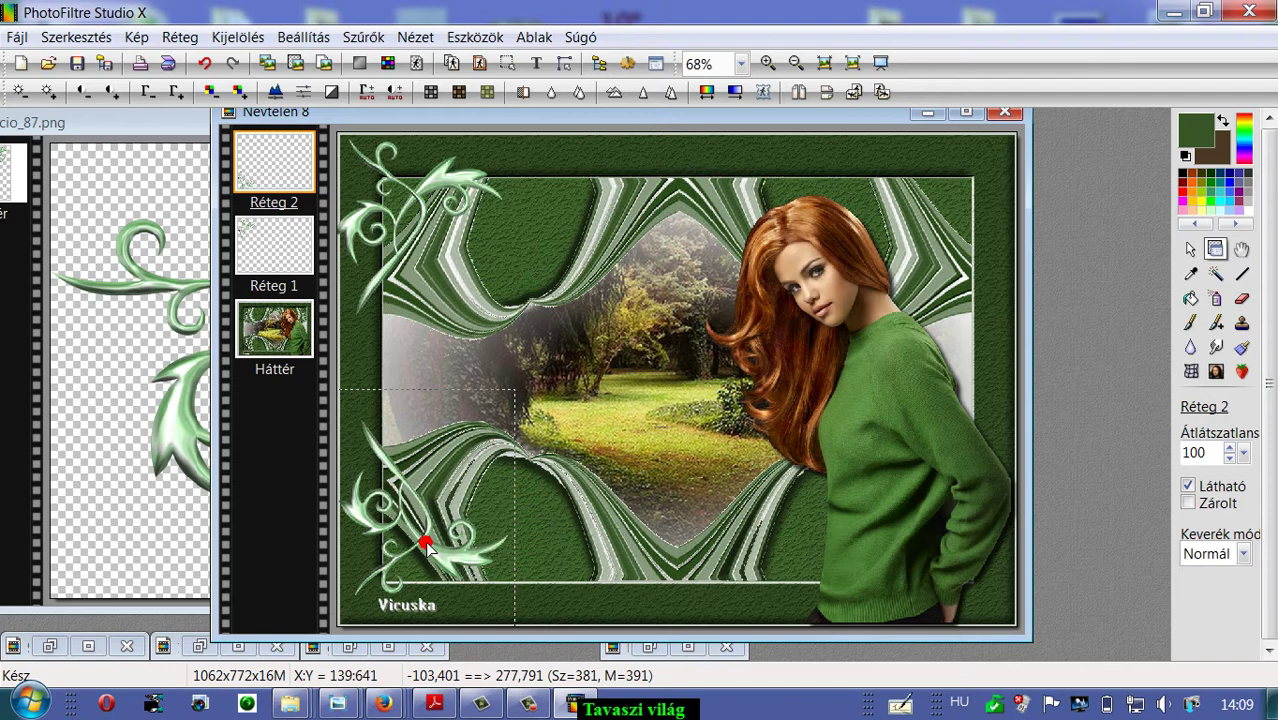
drag(426, 546, 420, 546)
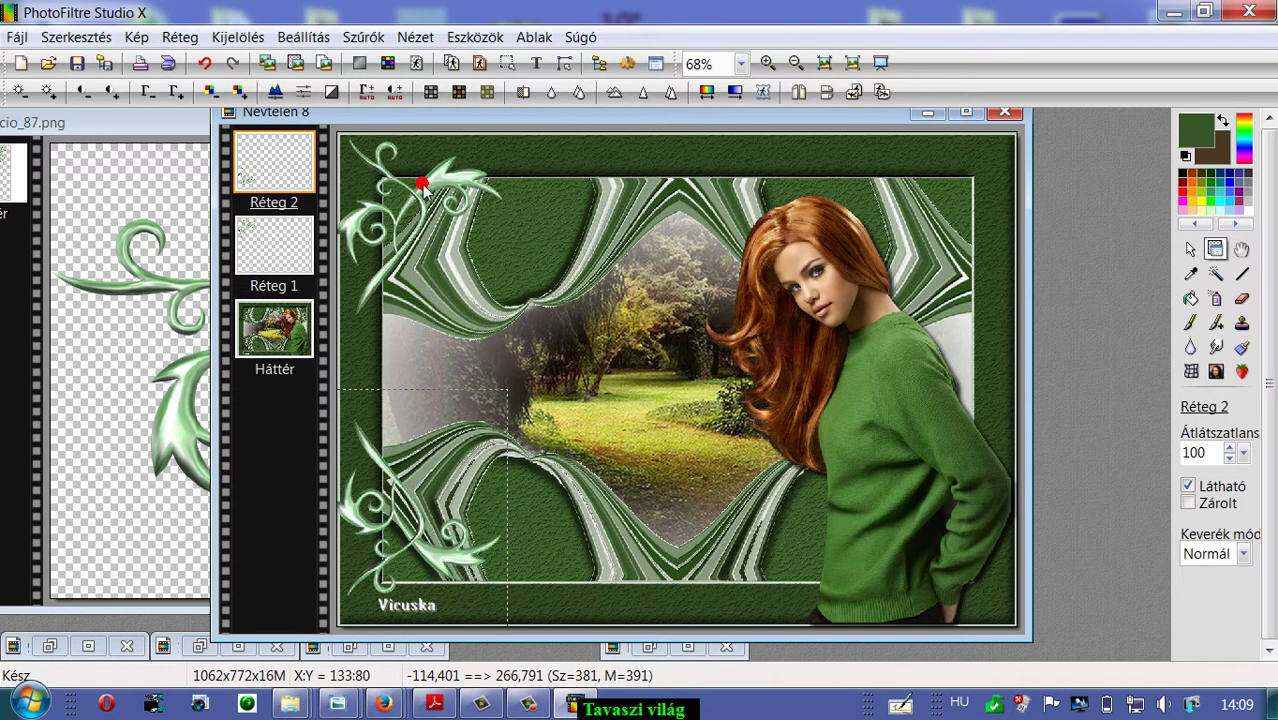
drag(427, 192, 432, 195)
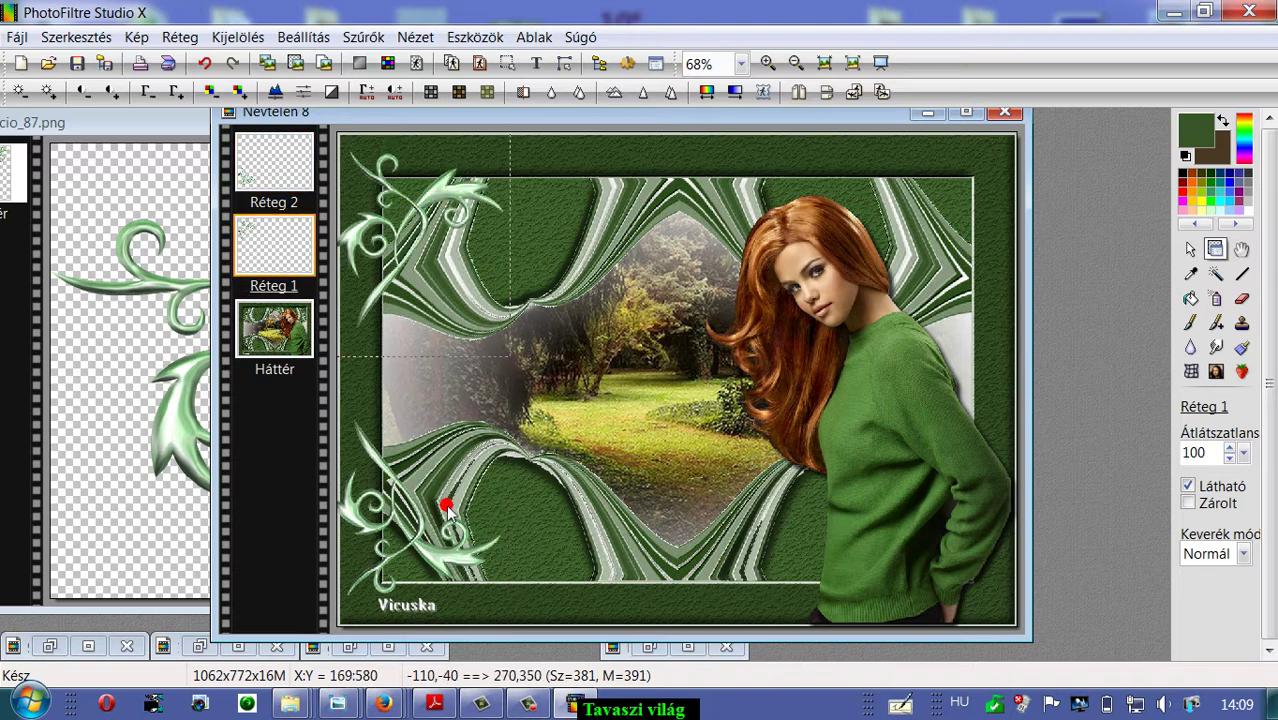
drag(449, 558, 443, 553)
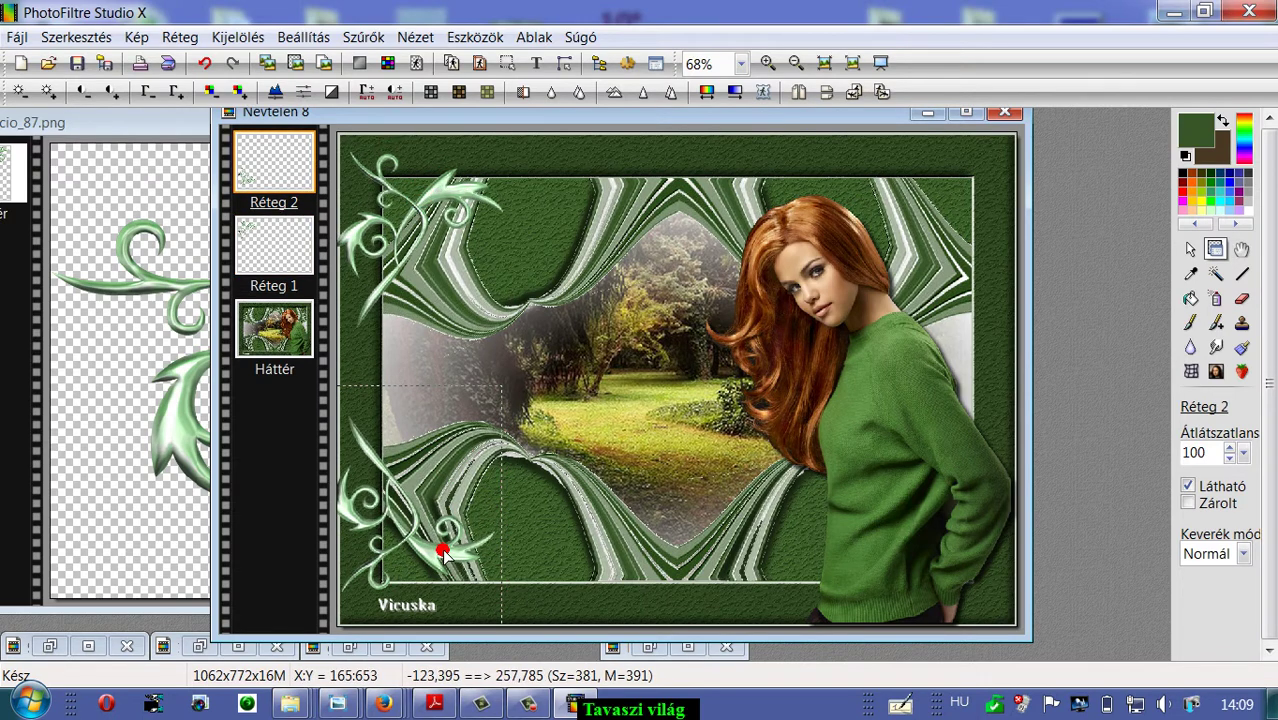
drag(432, 189, 430, 196)
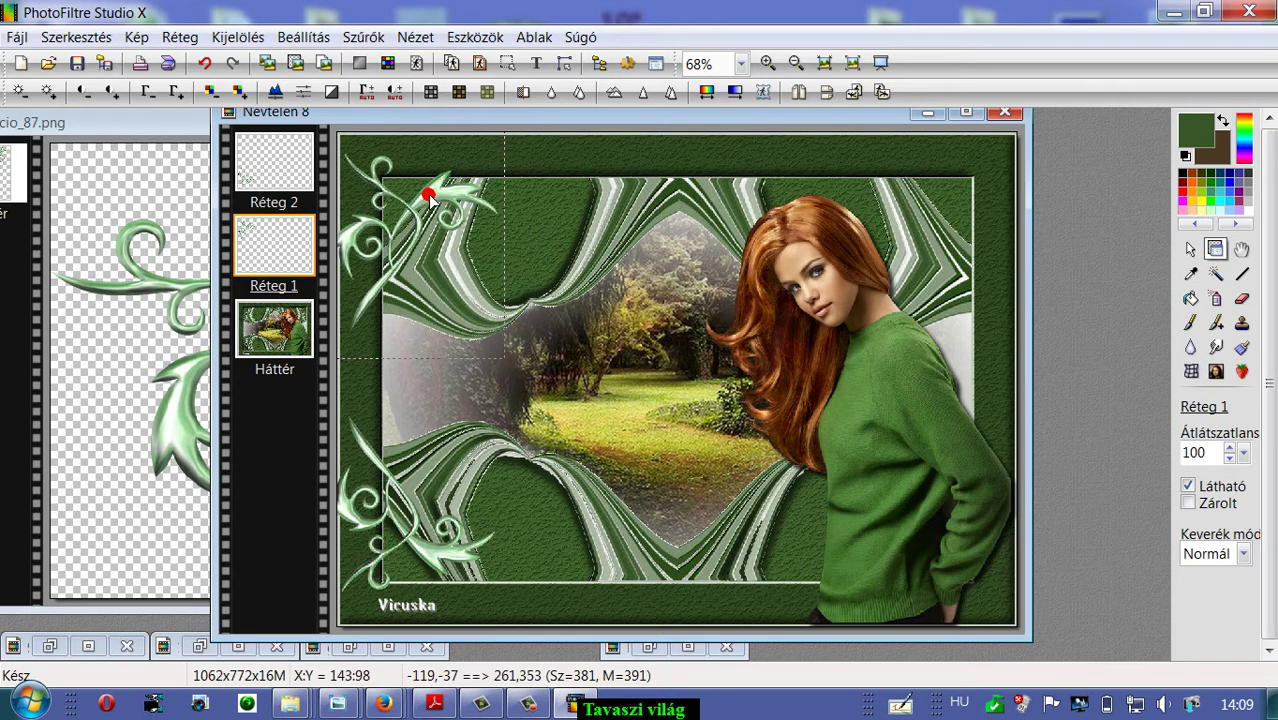
drag(430, 196, 433, 196)
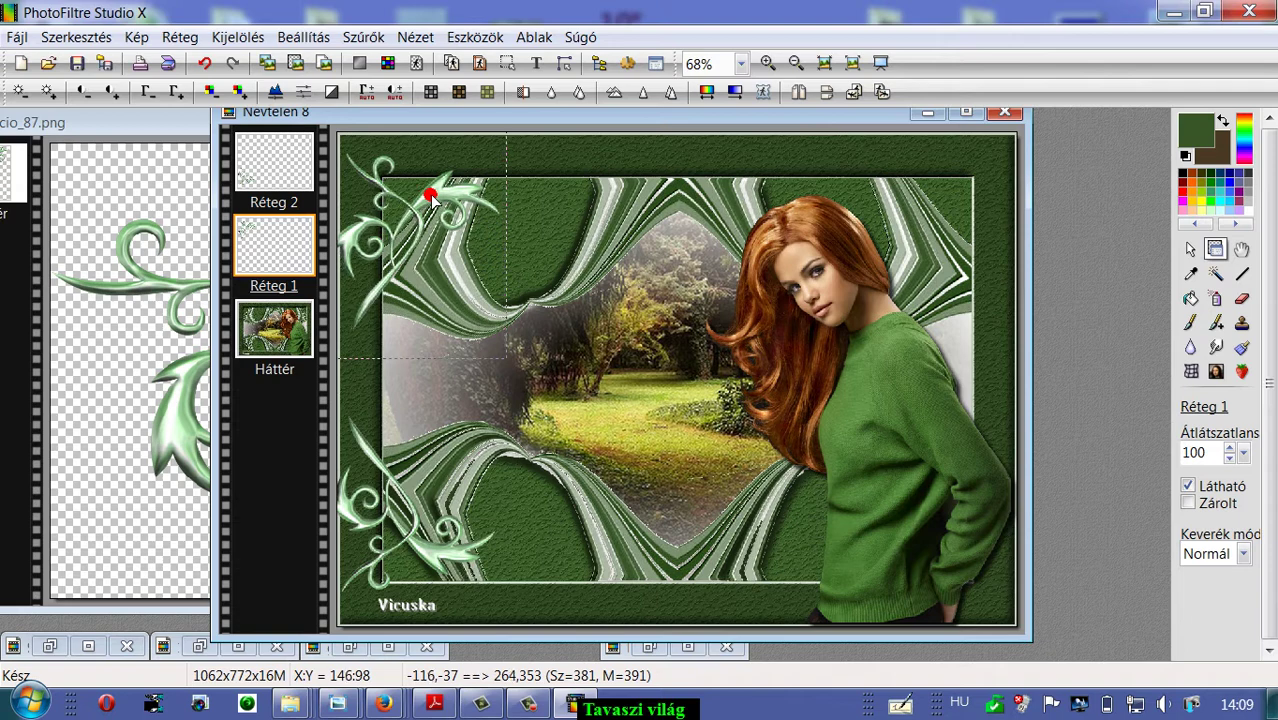
click(531, 350)
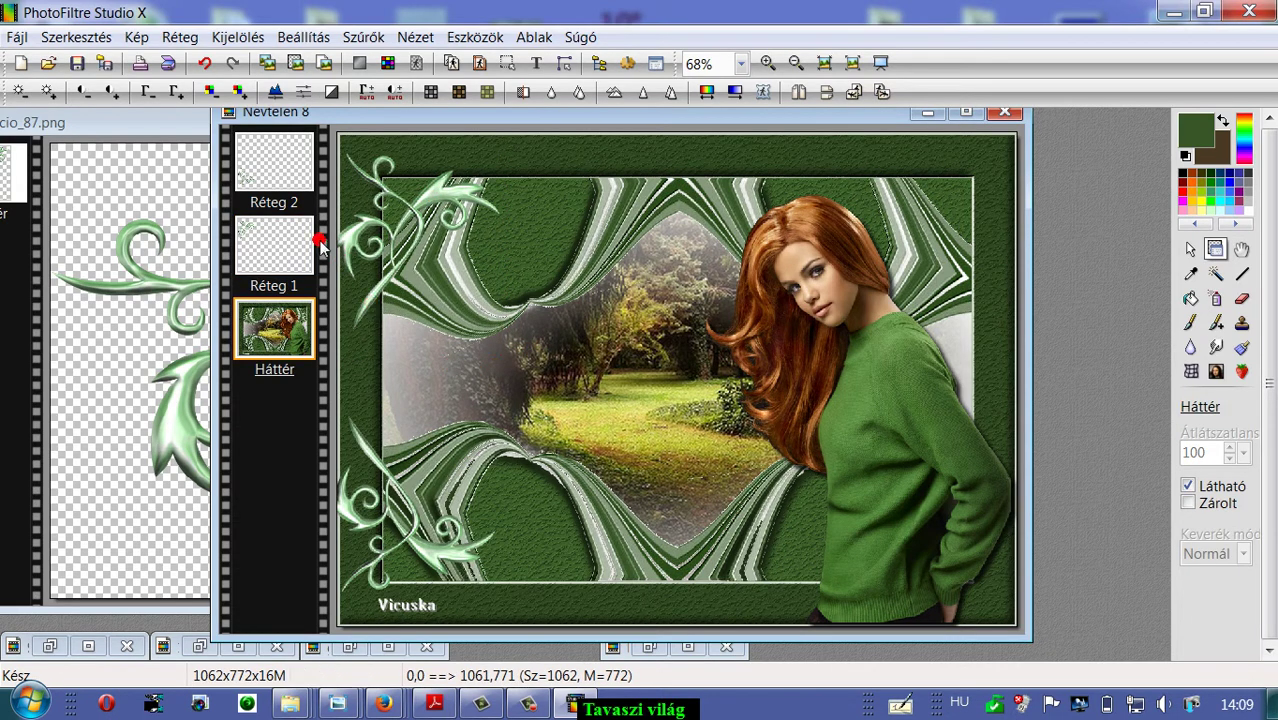
click(418, 200)
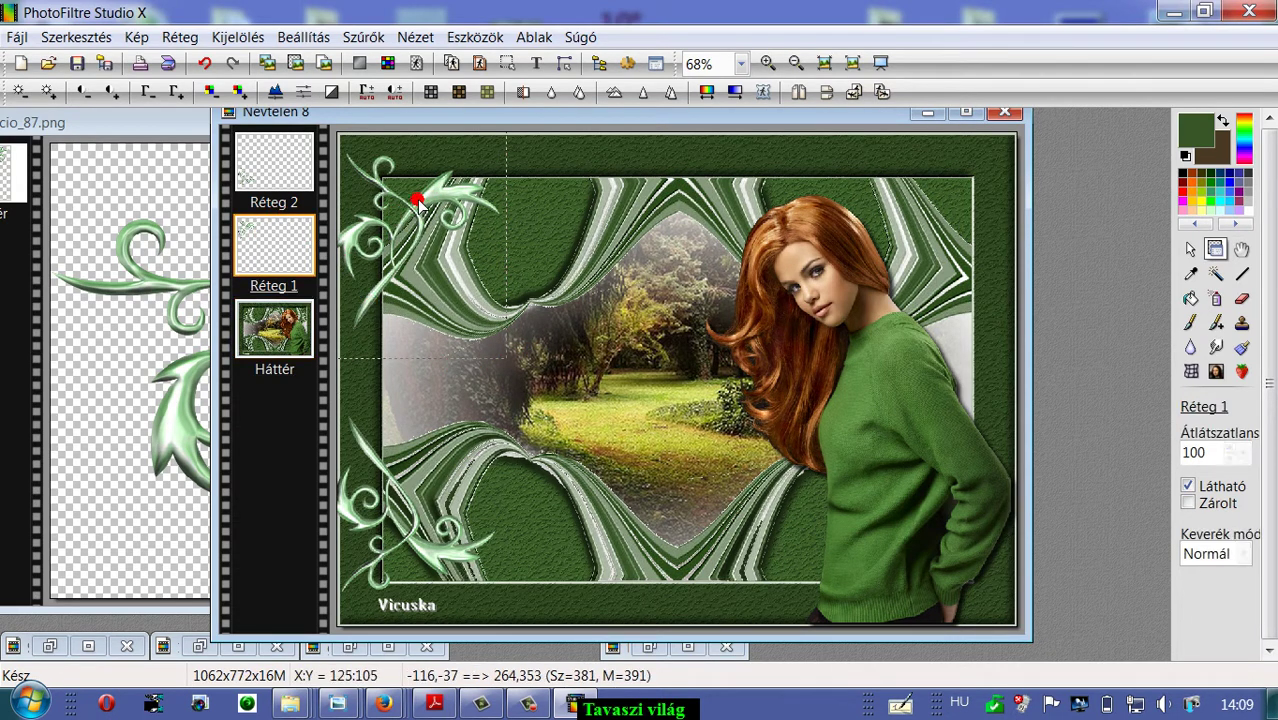
click(410, 256)
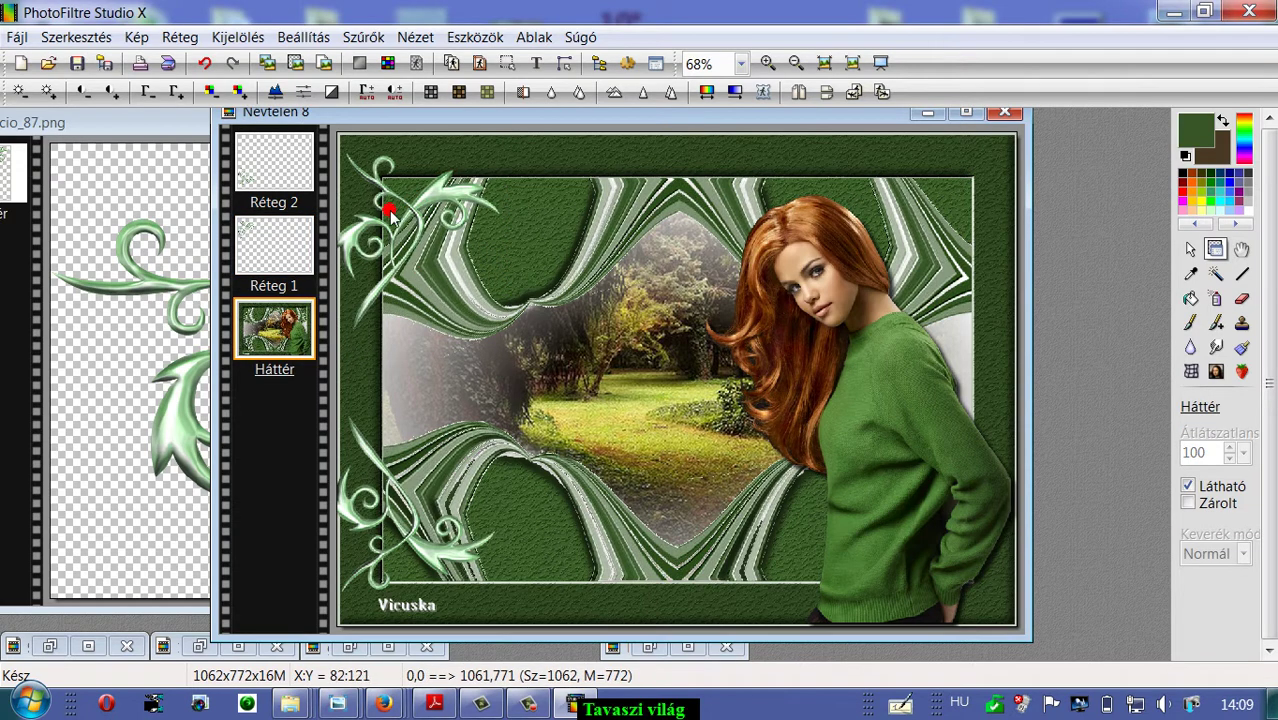
Move both ornaments away from the corners, and rotate and flip Réteg 2 until it has the same orientation as Réteg 1.
drag(410, 204, 432, 330)
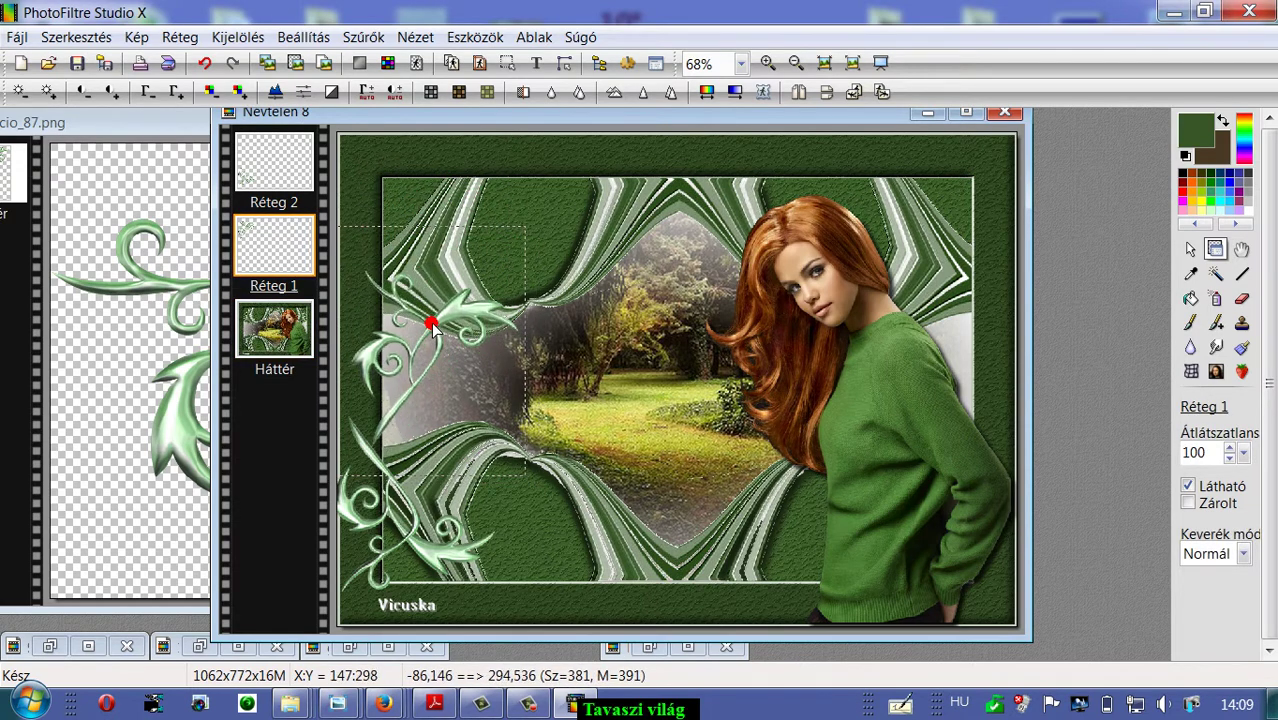
drag(410, 528, 657, 333)
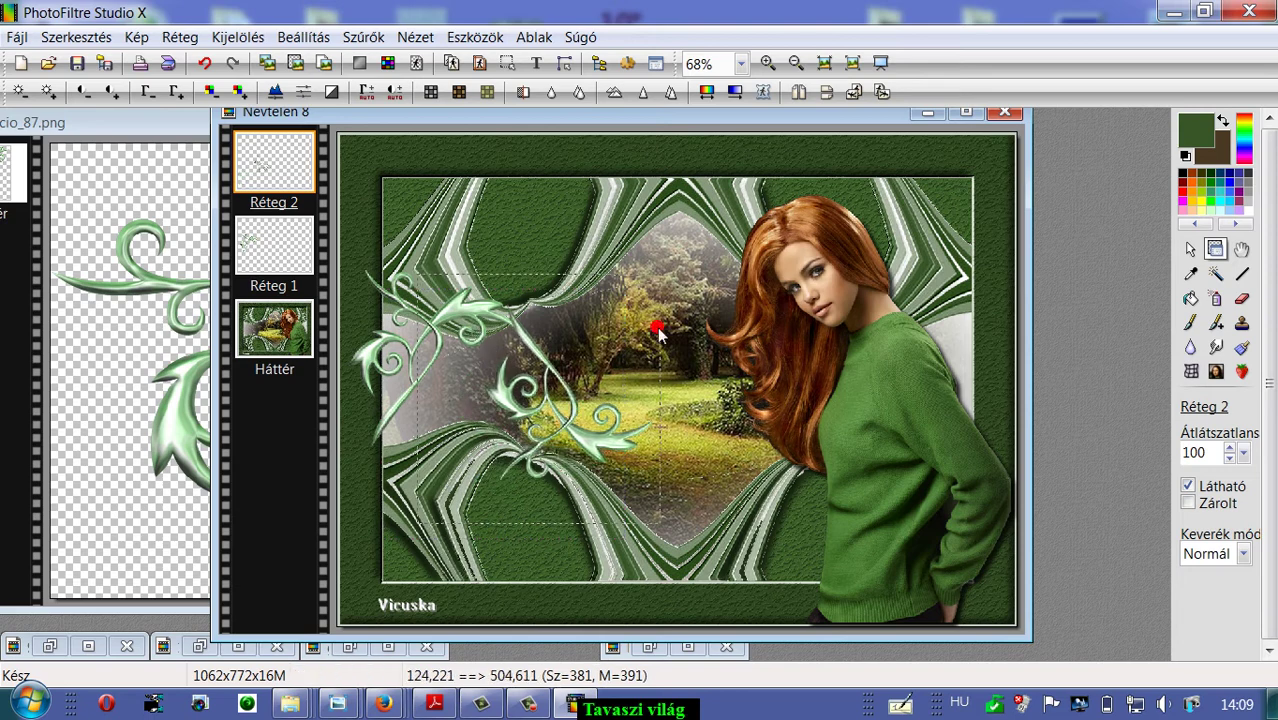
click(881, 92)
click(881, 92)
click(881, 92)
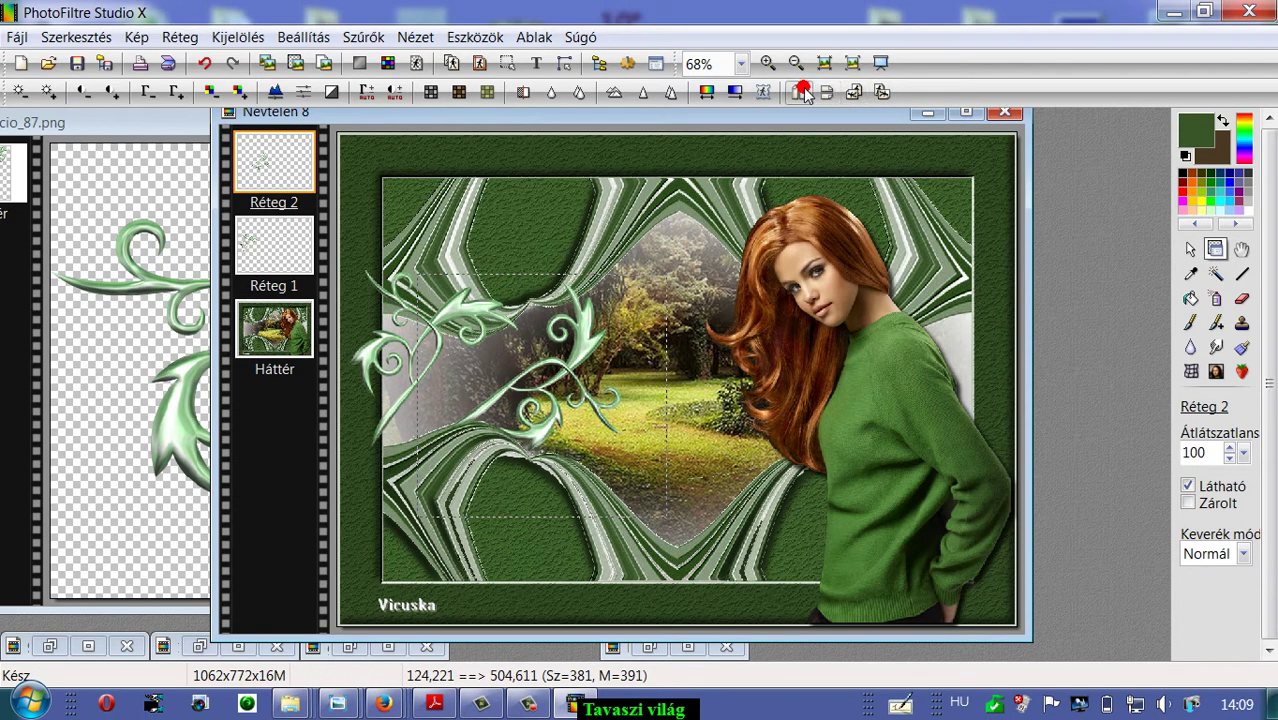
click(803, 92)
click(878, 92)
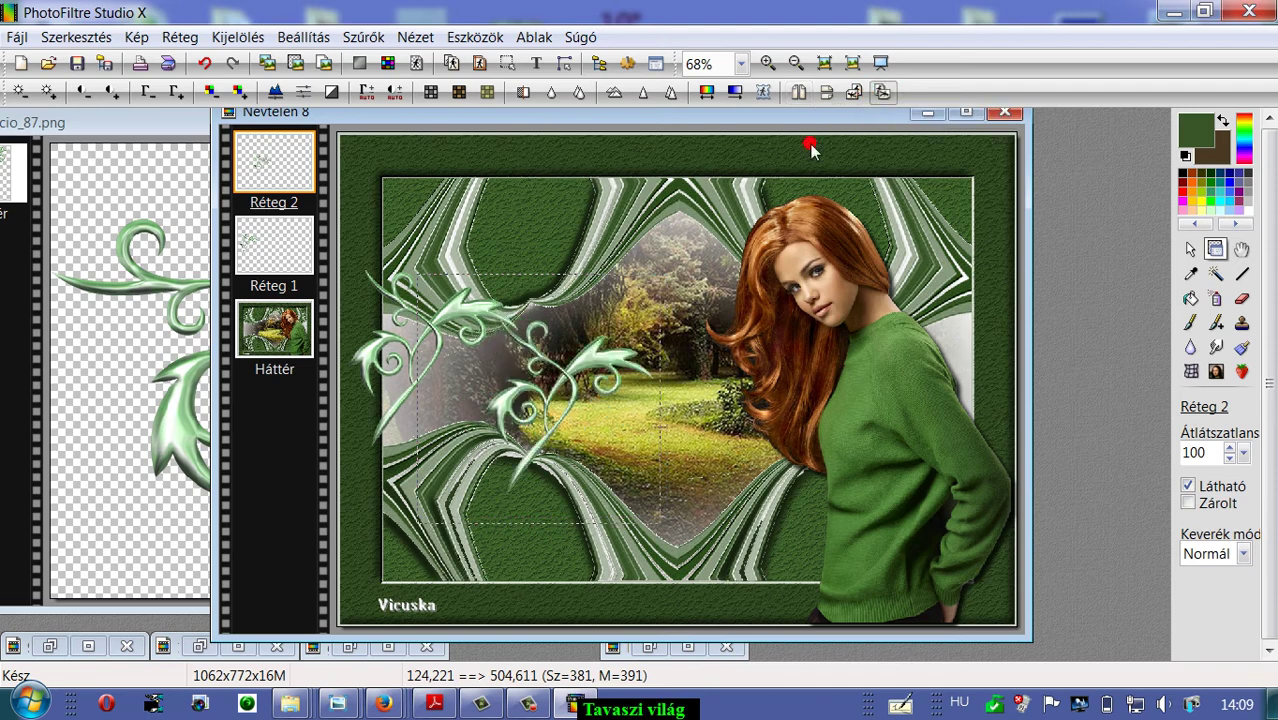
Arrange the two ornaments overlapping at the middle of the composition's left edge, with Réteg 1 at about -95,199 and Réteg 2 at about -134,308.
drag(585, 351, 420, 427)
drag(463, 331, 447, 450)
click(447, 400)
click(483, 352)
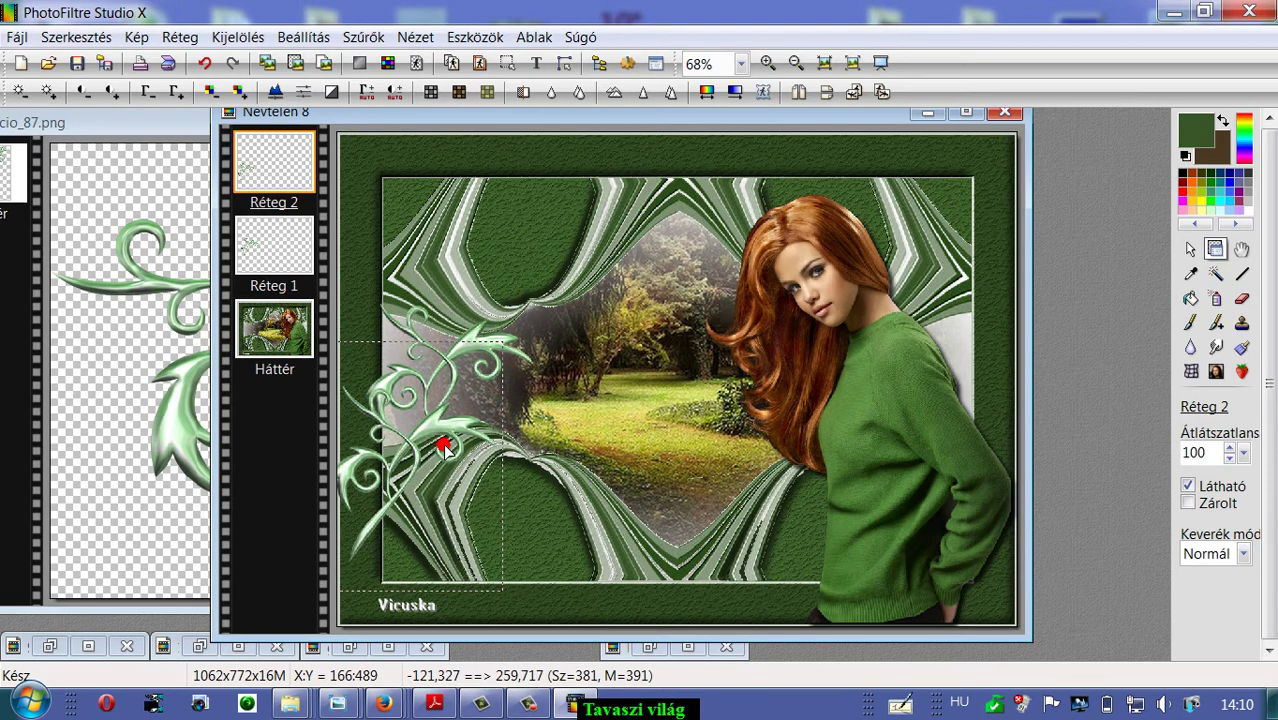
mouse_move(441, 372)
mouse_down()
mouse_move(427, 385)
mouse_move(423, 370)
mouse_up()
mouse_move(418, 430)
mouse_down()
mouse_move(418, 450)
mouse_move(417, 433)
mouse_up()
mouse_move(441, 351)
mouse_down()
mouse_move(450, 344)
mouse_move(429, 322)
mouse_move(437, 355)
mouse_up()
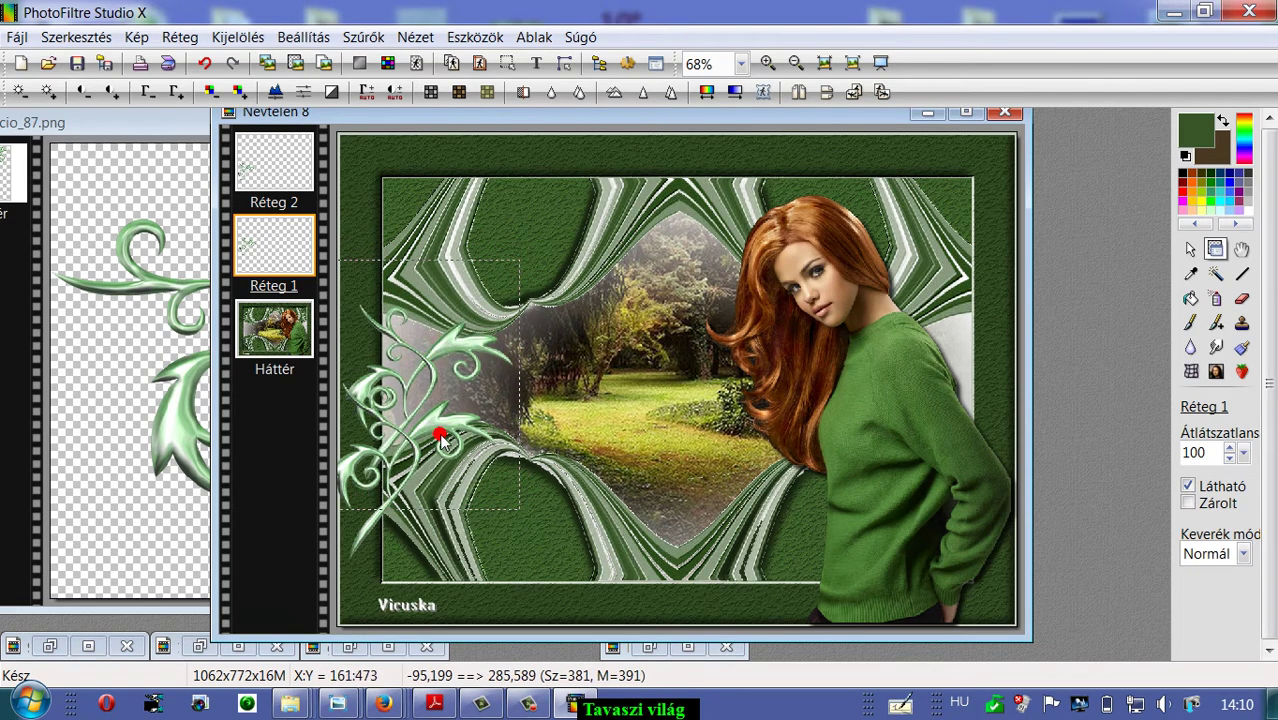
drag(434, 425, 428, 420)
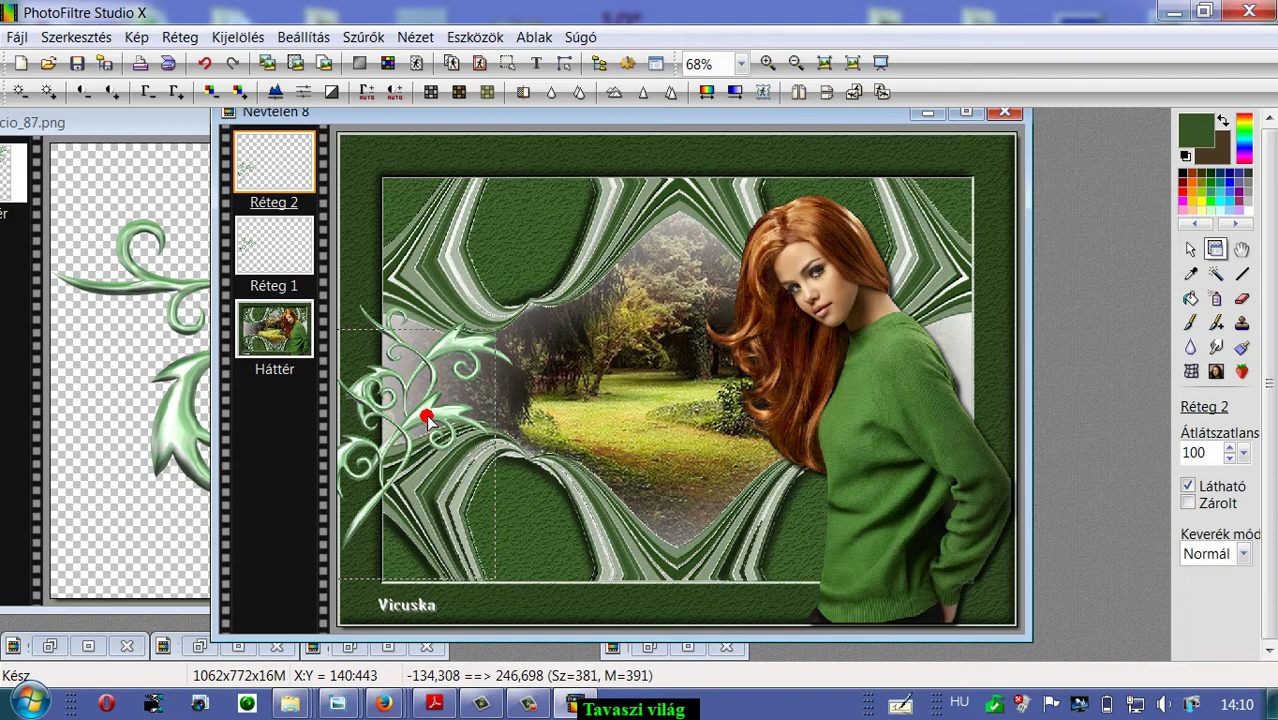
Merge all layers of the Névtelen 8 composition into the background.
click(593, 451)
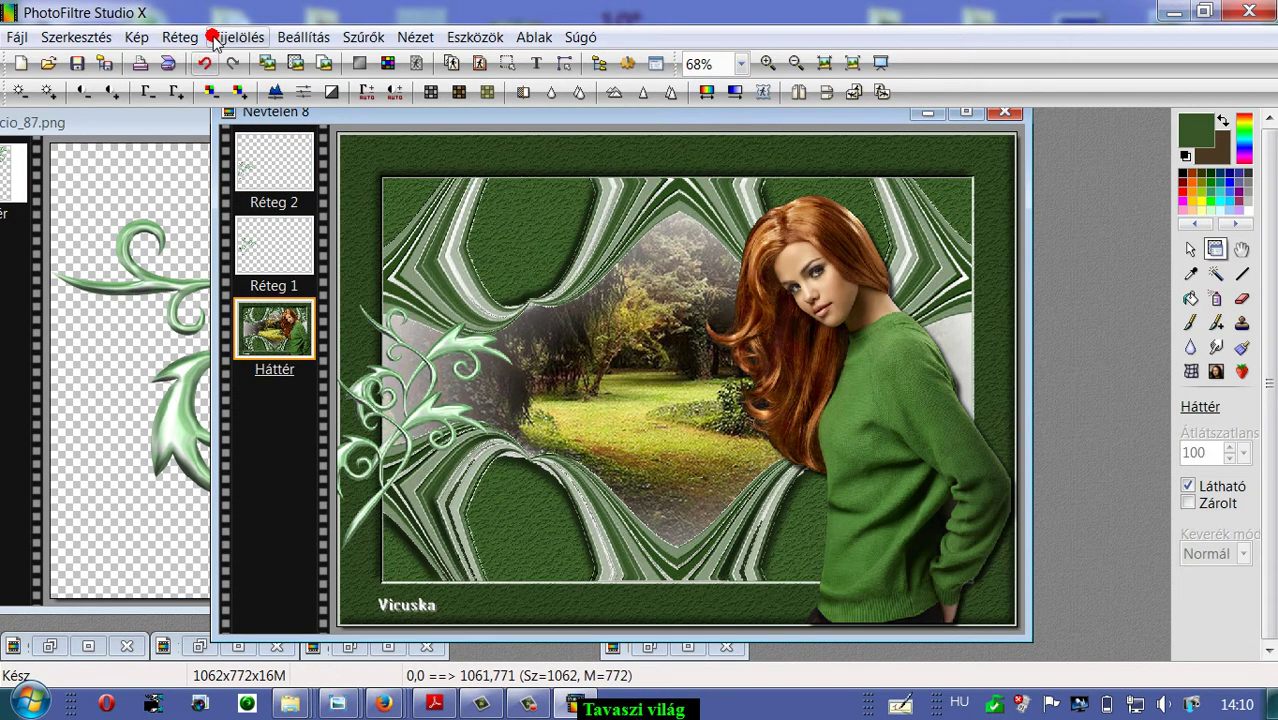
click(178, 37)
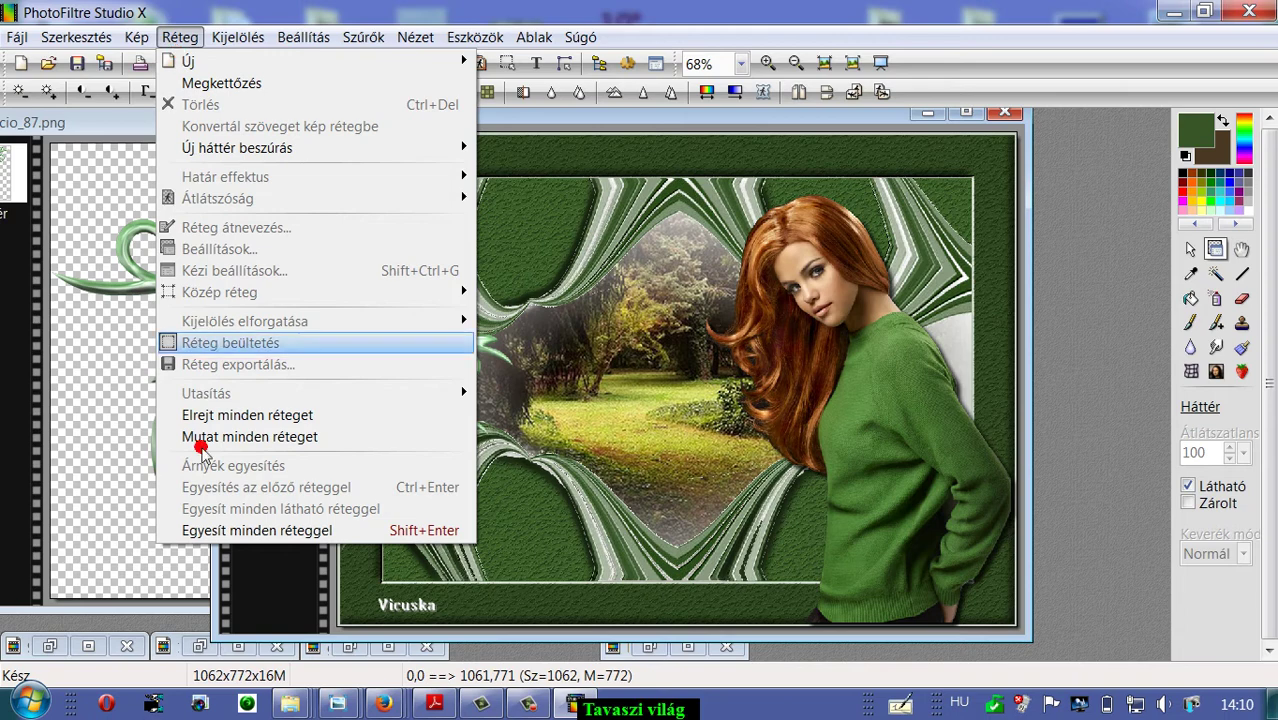
click(219, 529)
Minimize the dekoracio_87.png ornament image and shift the Névtelen 8 window slightly within the workspace.
click(166, 163)
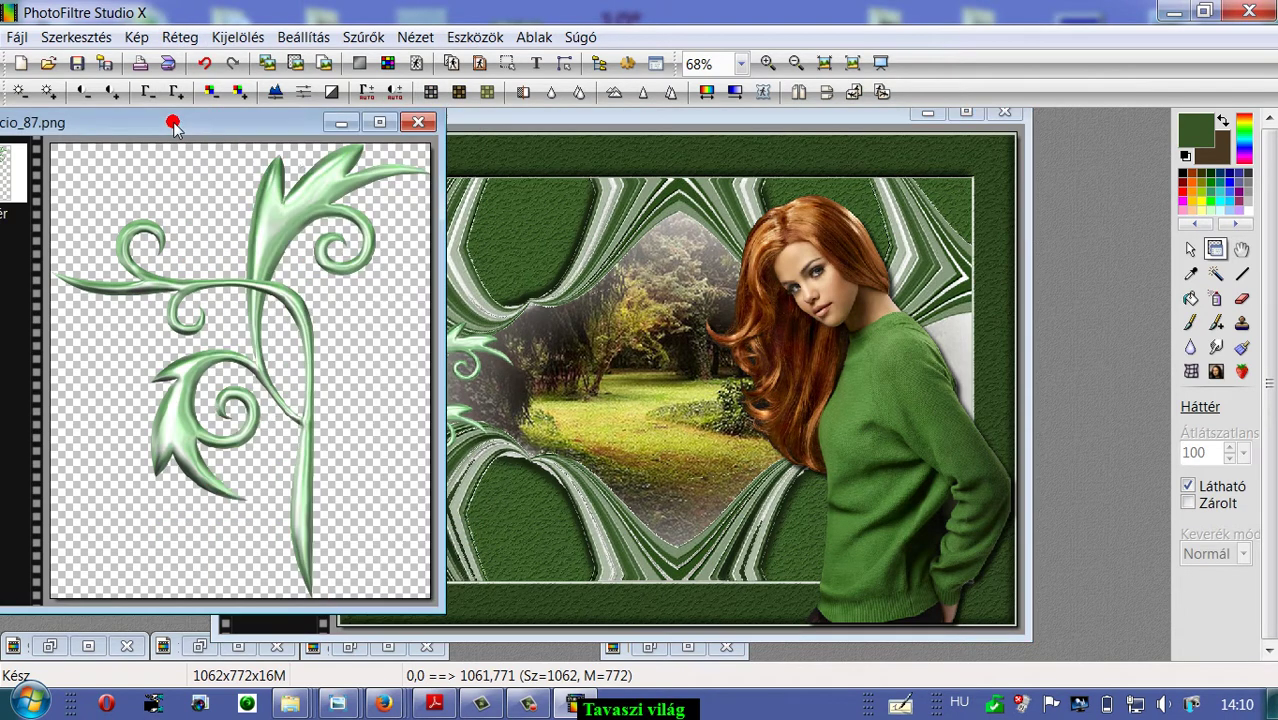
click(350, 126)
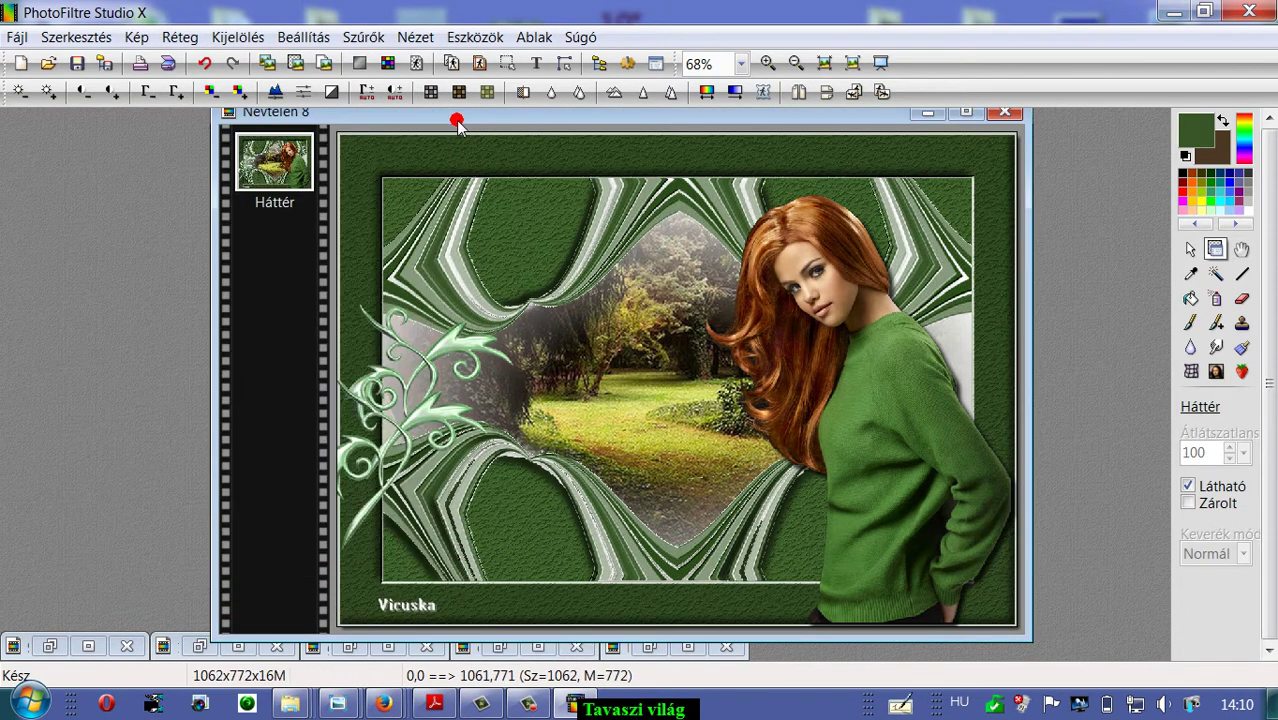
drag(446, 117, 418, 117)
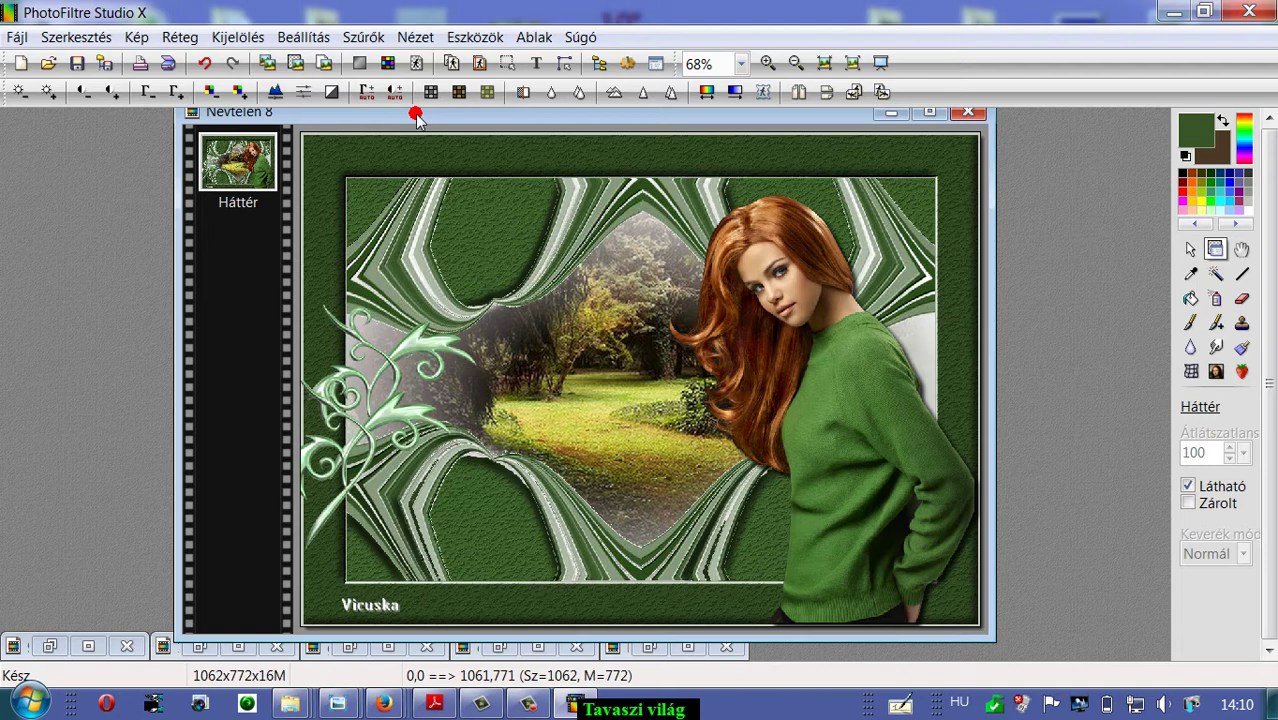
drag(416, 117, 448, 116)
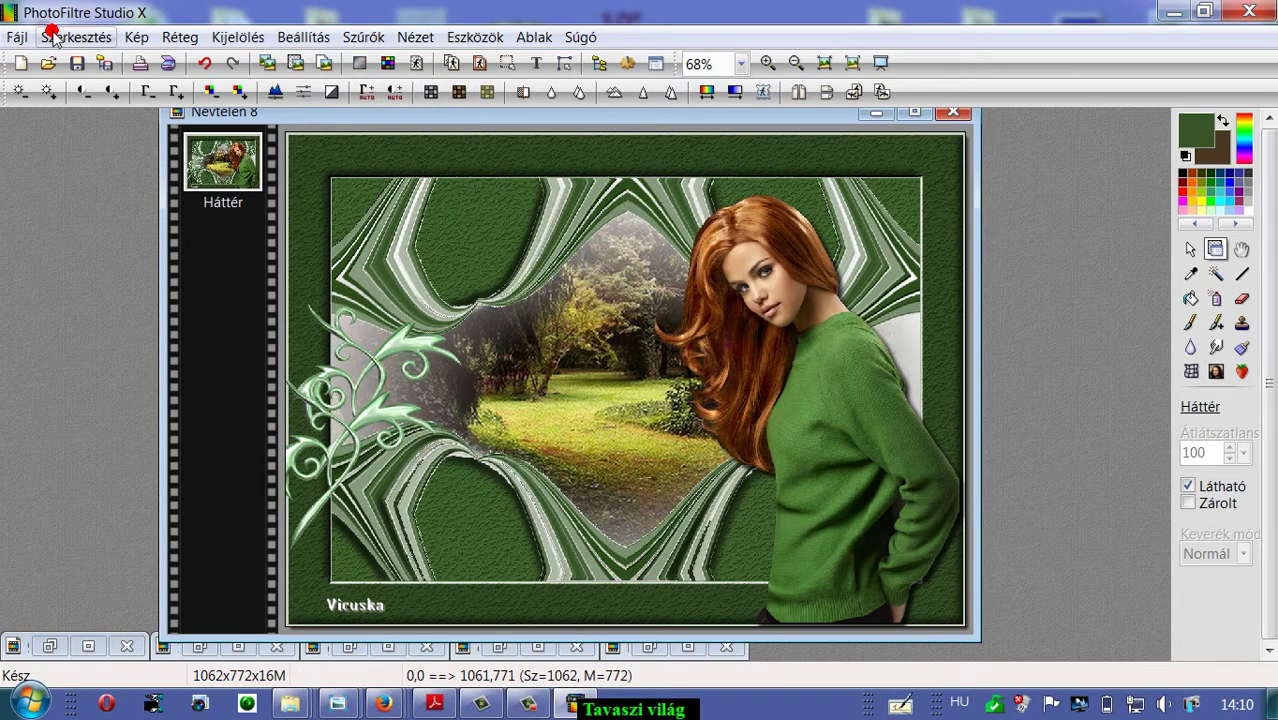
Save the finished composition to the desktop (Asztal) as a JPEG named Tavaszi világ, with the compression setting at 100 and general (Általános) encoding.
click(8, 37)
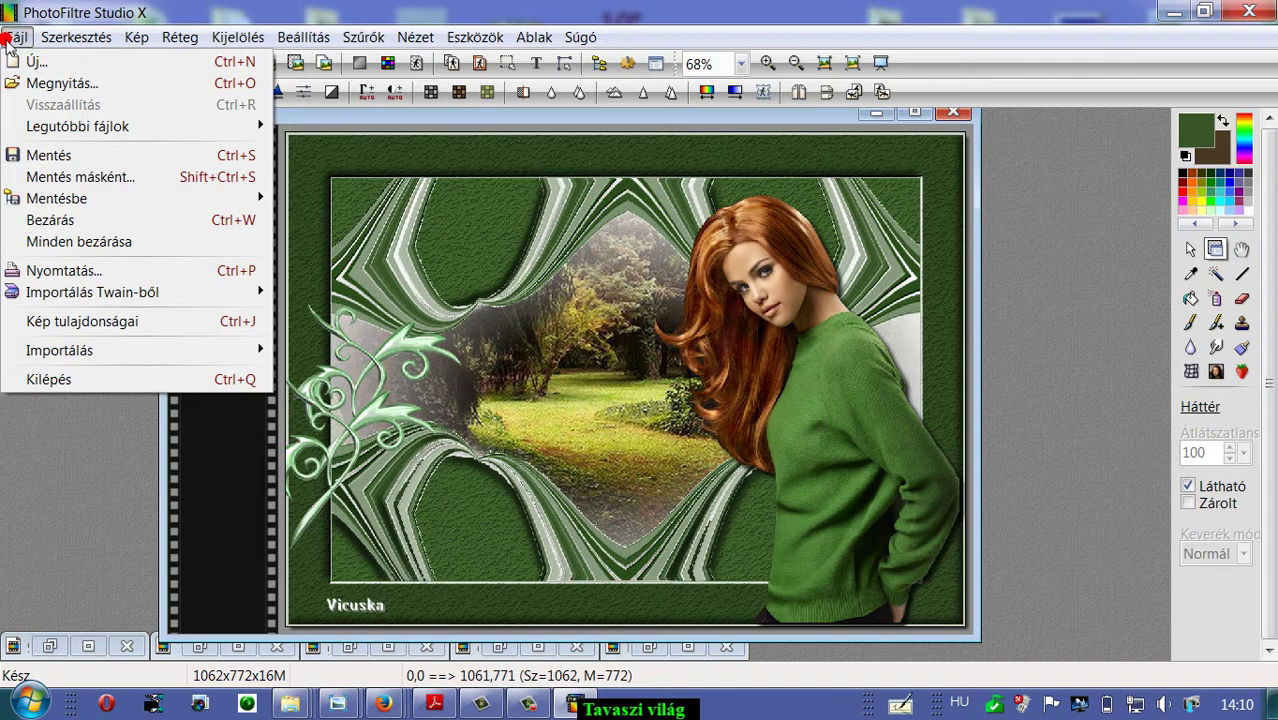
click(131, 176)
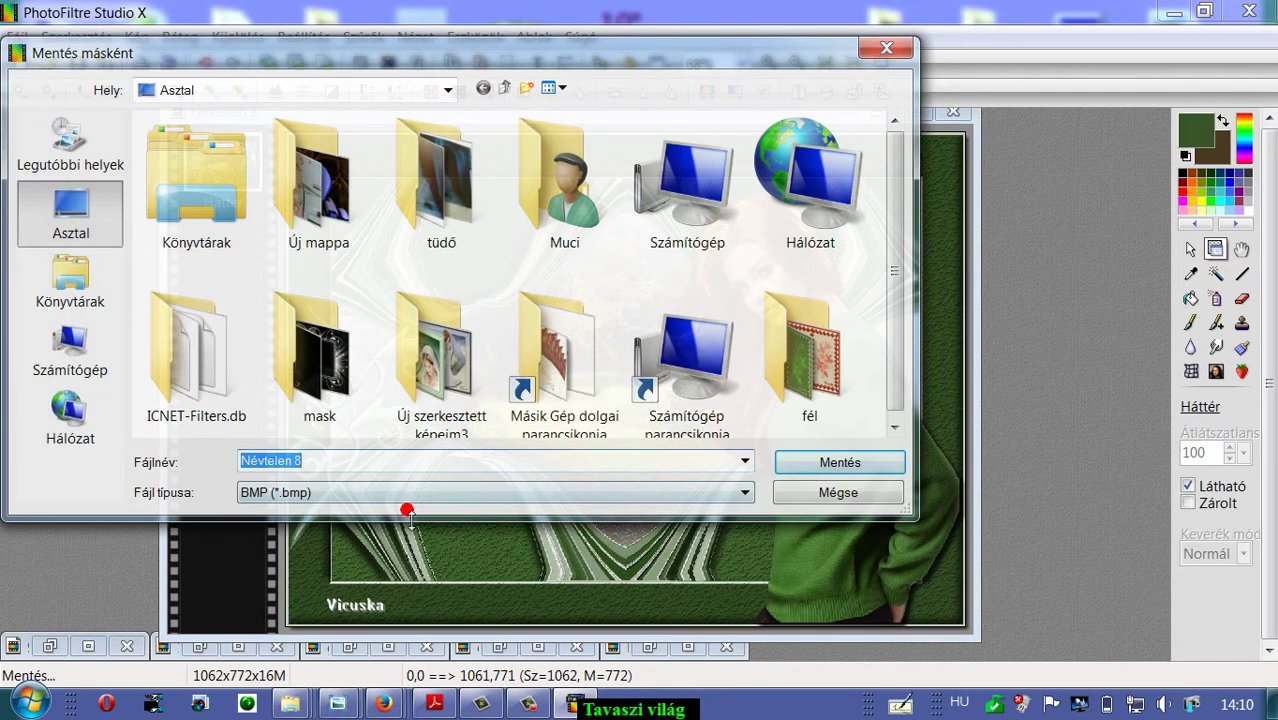
click(746, 492)
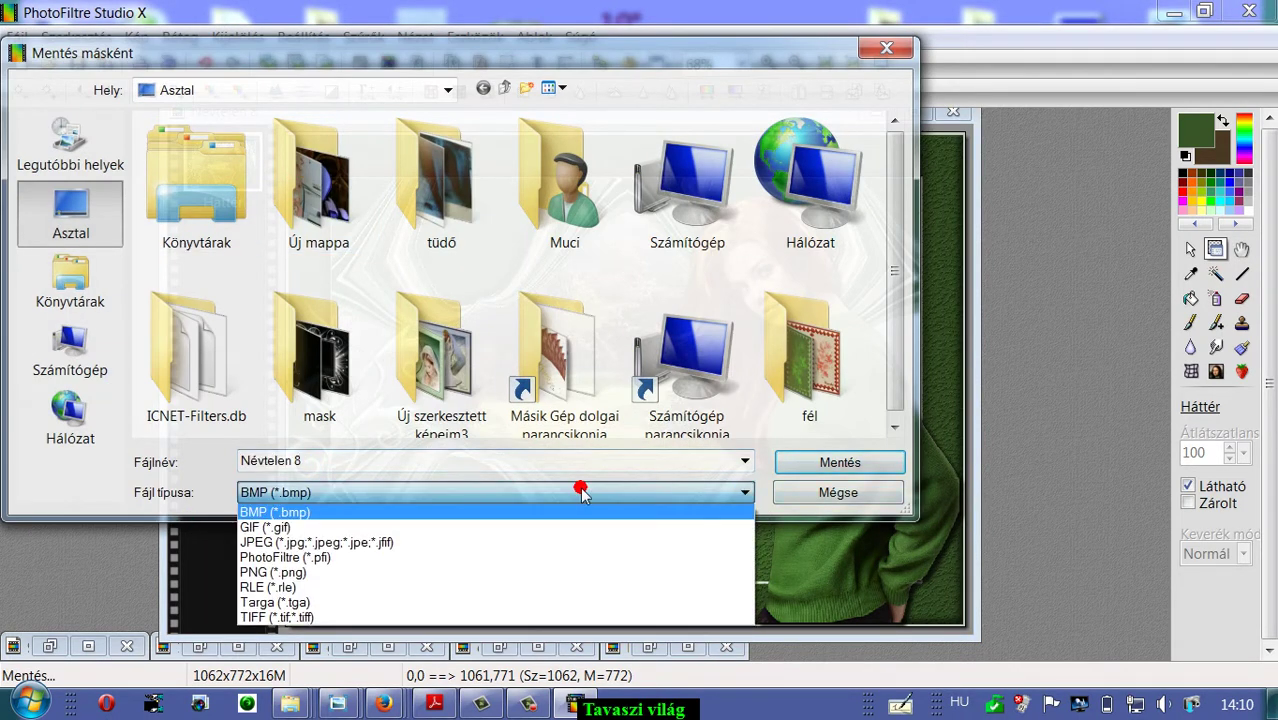
click(283, 542)
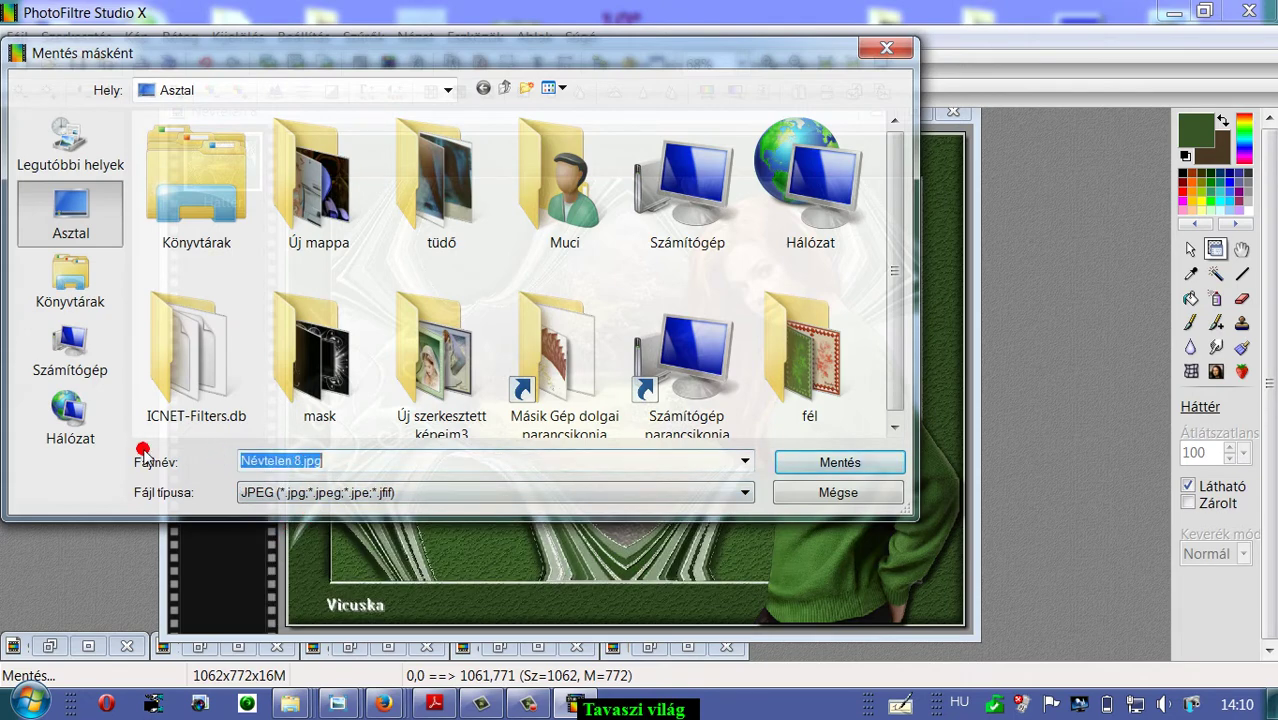
text(Ta)
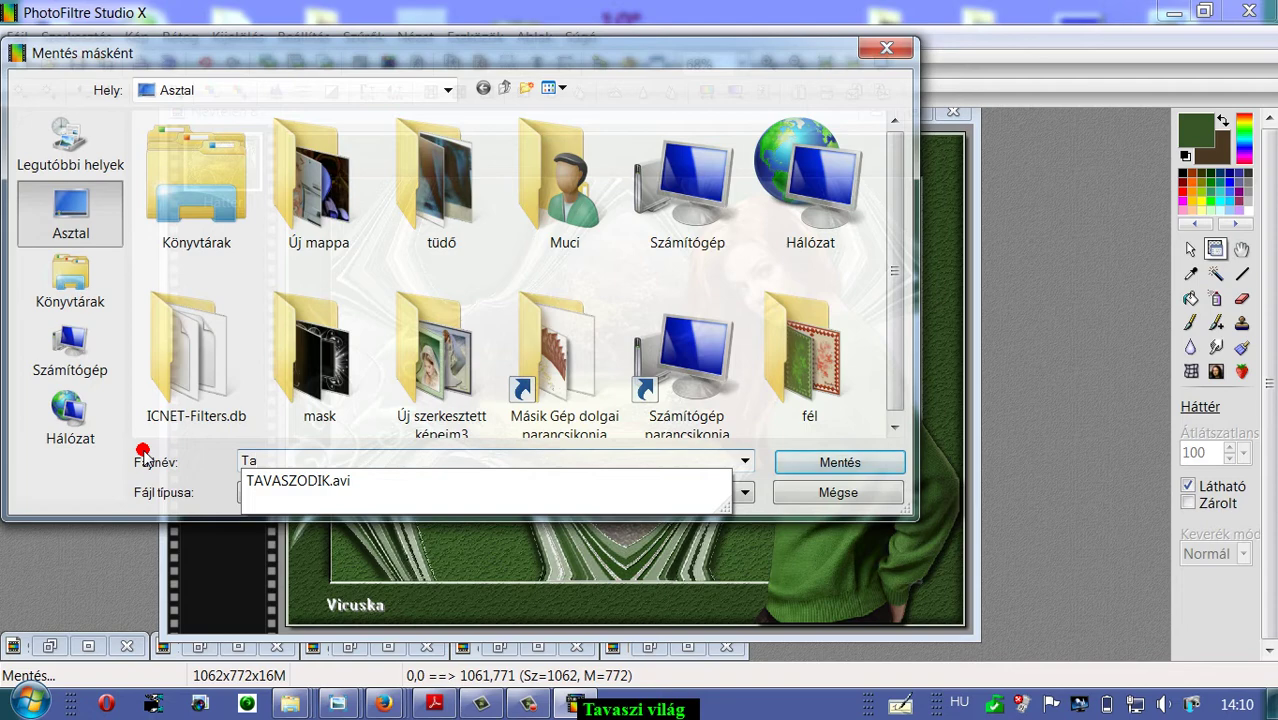
text(vaszi világ)
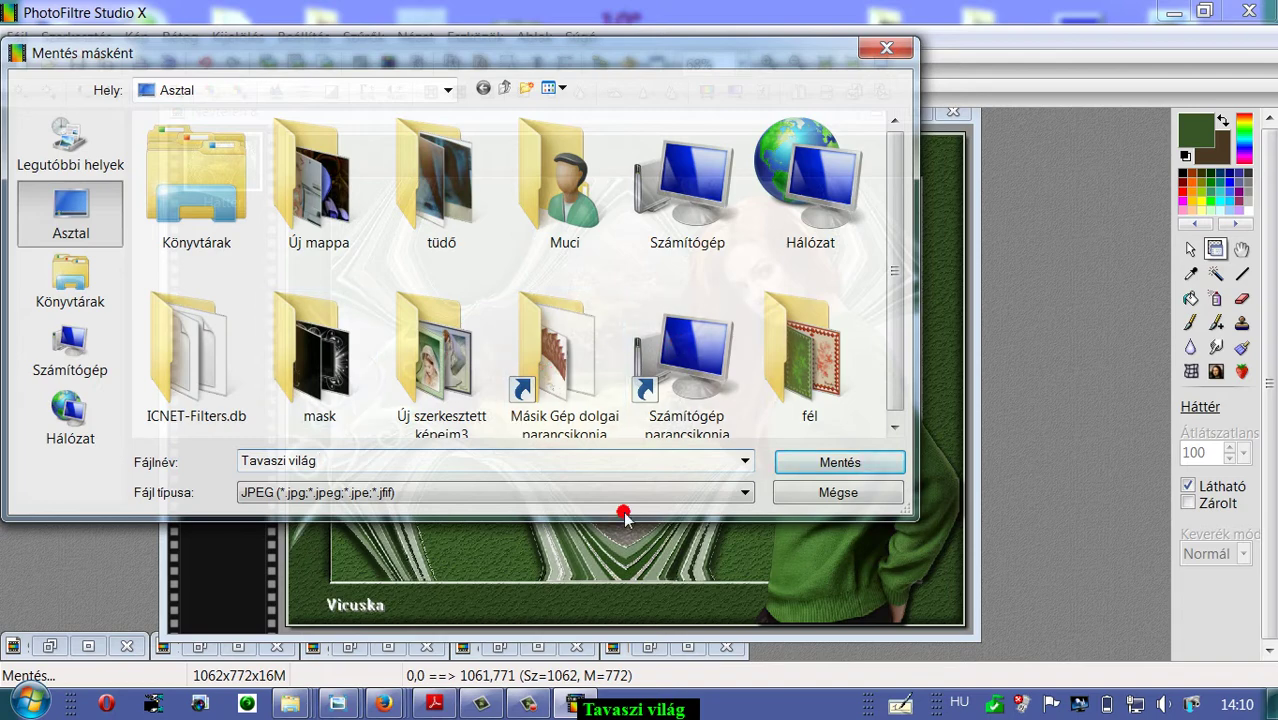
click(839, 462)
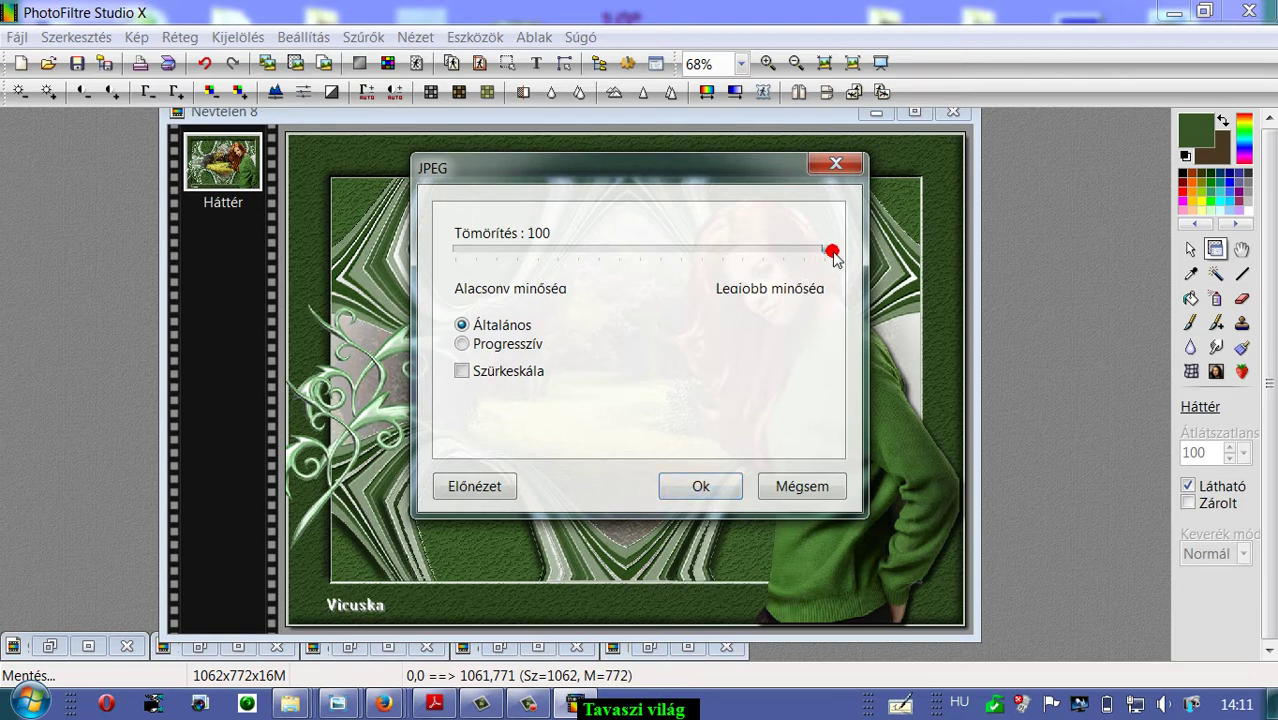
drag(822, 251, 531, 250)
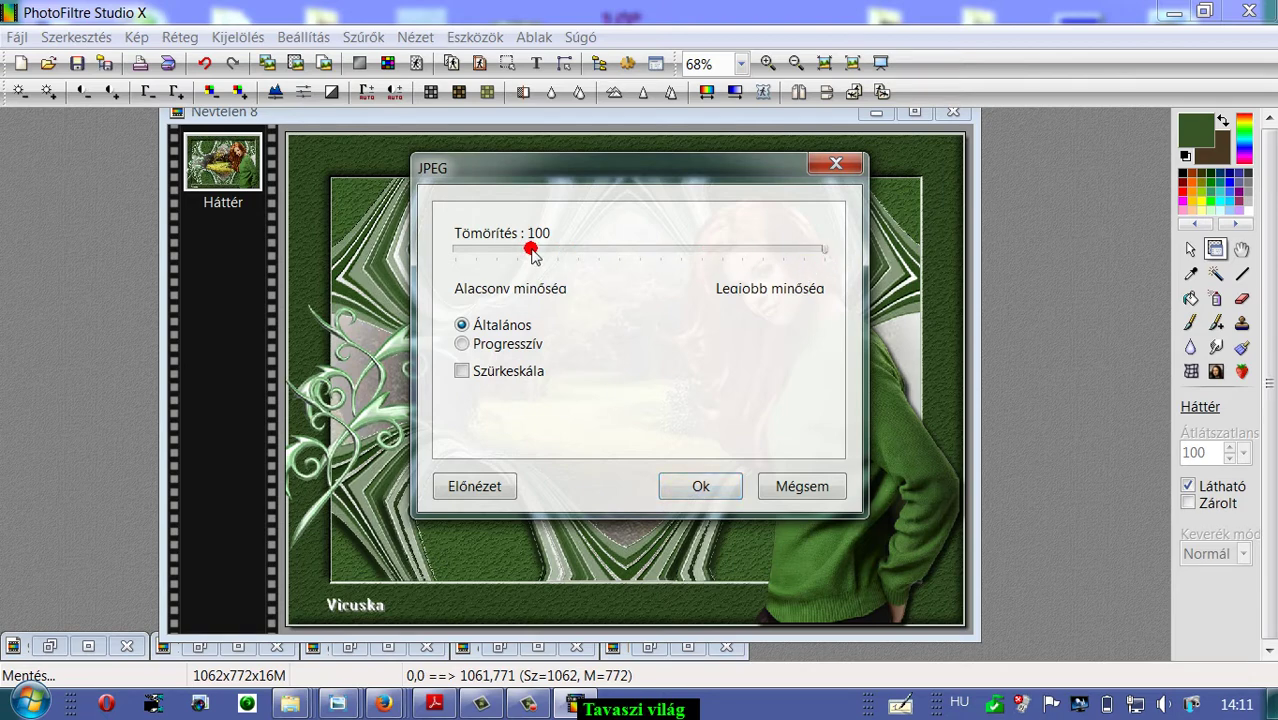
click(722, 487)
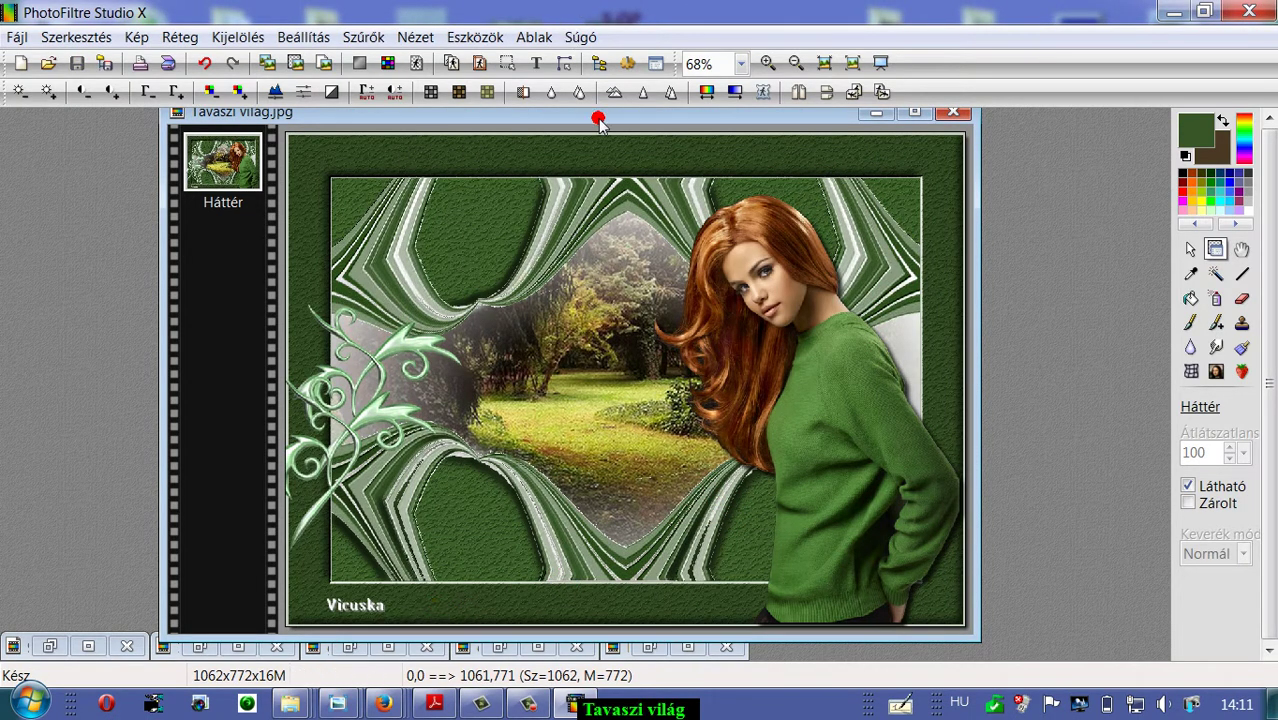
drag(567, 117, 554, 112)
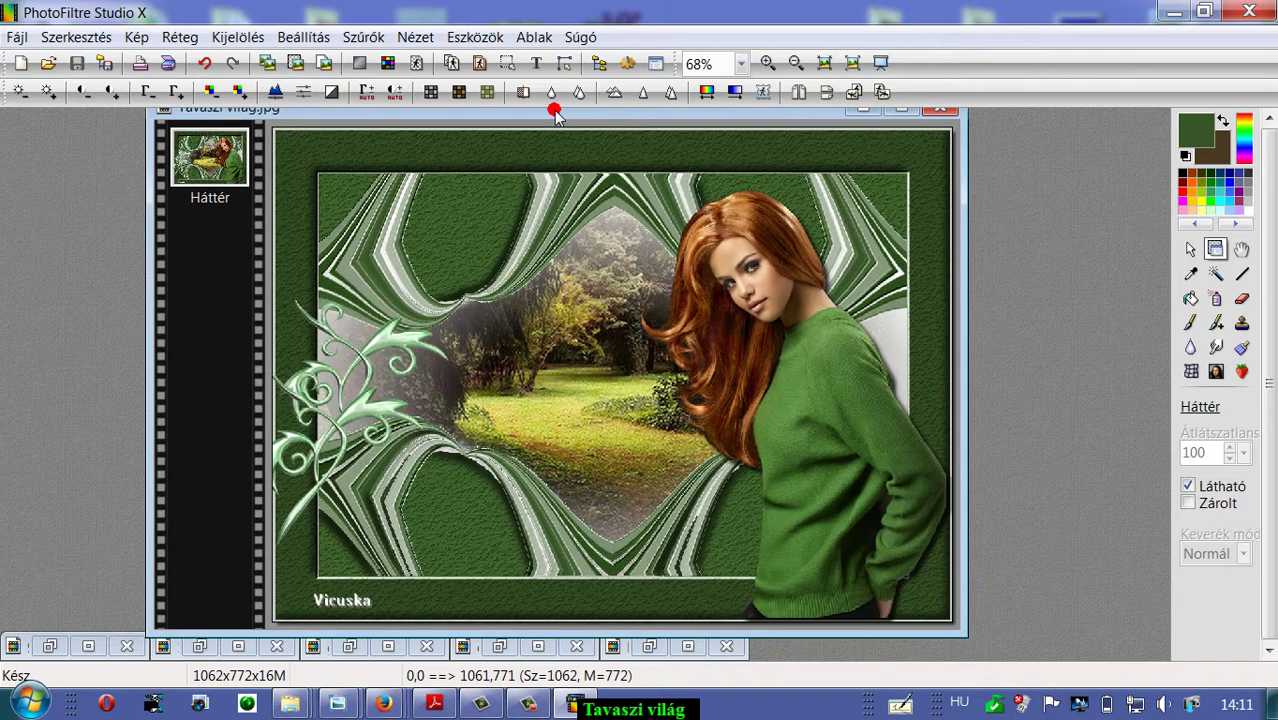
click(530, 708)
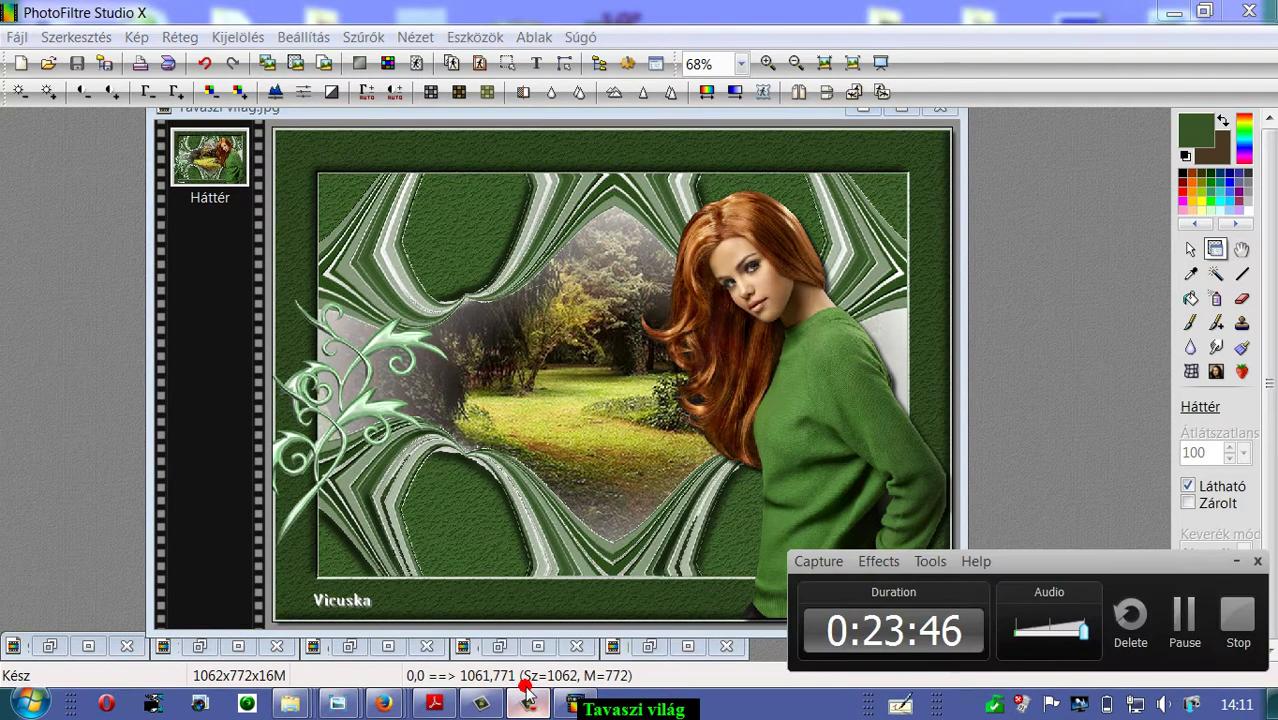
click(816, 562)
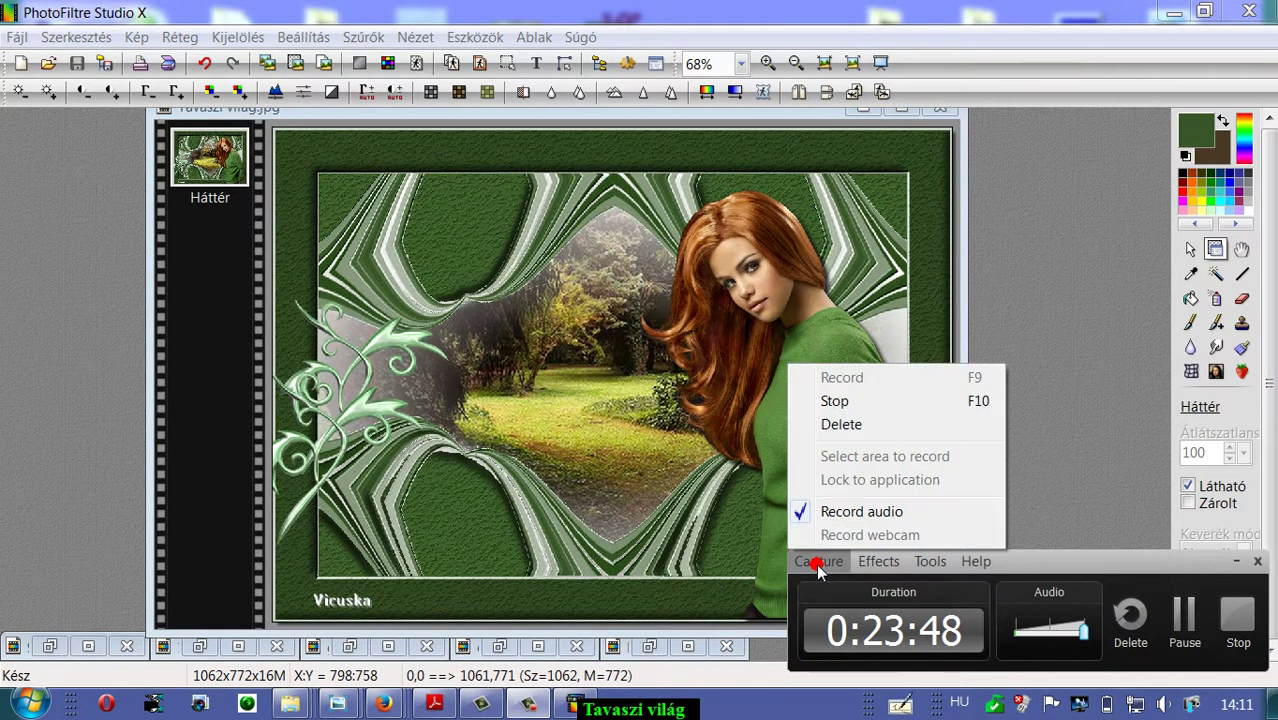